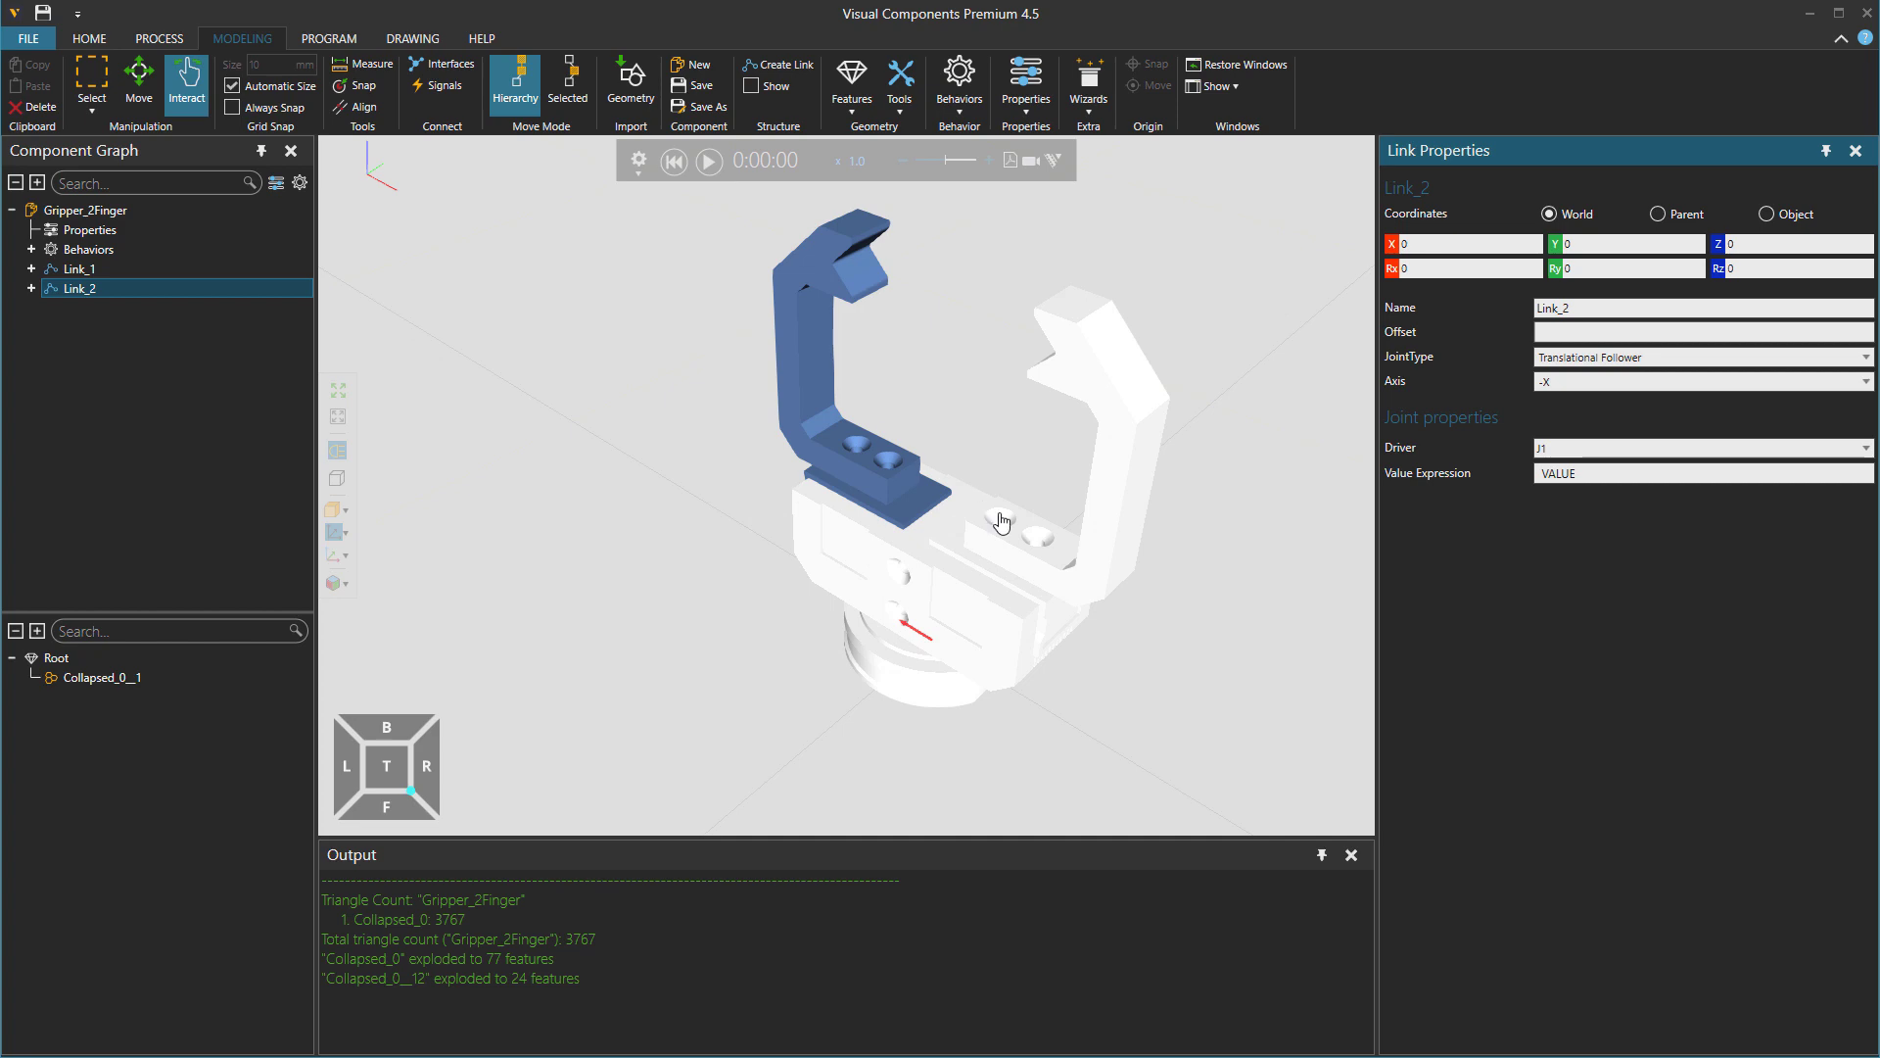
# Jog the gripper jaws closed and open again to check their motion.
pyautogui.moveTo(1001, 521); pyautogui.dragTo(1067, 588)
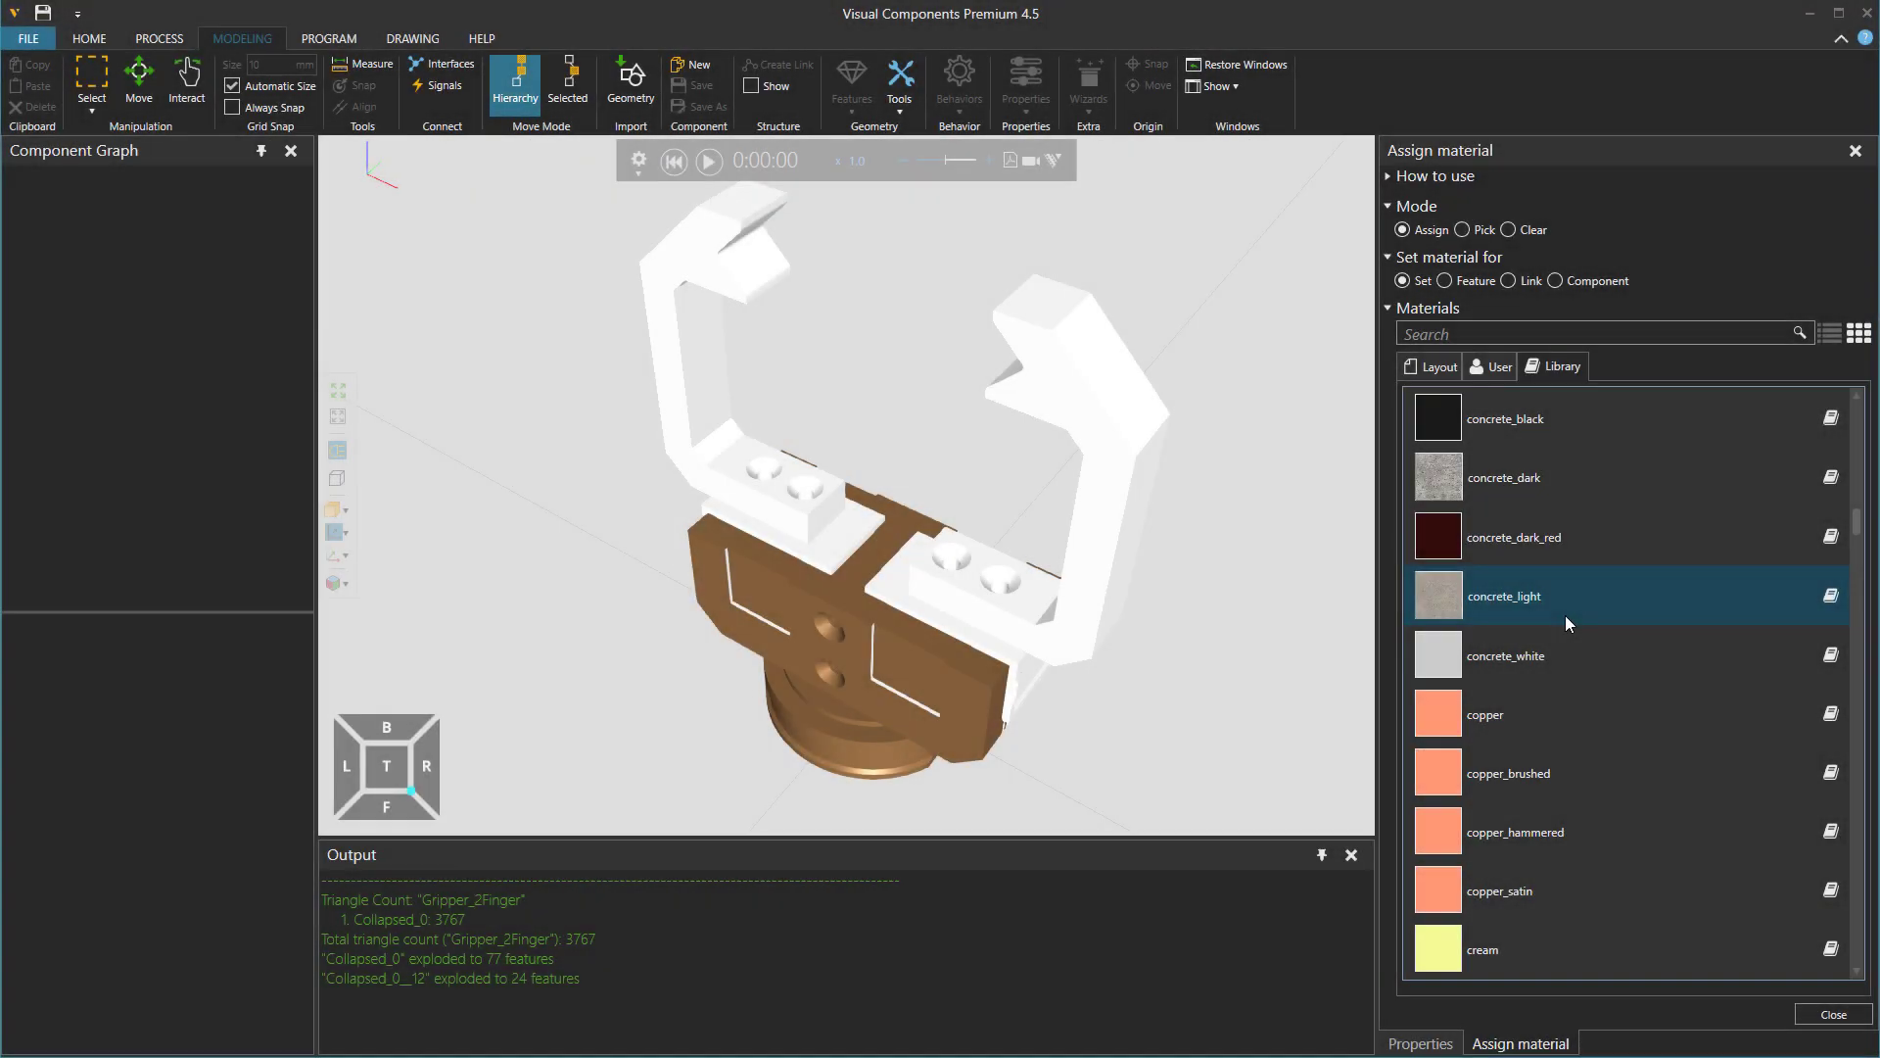
pyautogui.scroll(-5, 1565, 615)
pyautogui.scroll(5, 1549, 580)
# Make both gripper jaws copper and raise the TCP between the fingers to Z 120.399.
pyautogui.click(1559, 704)
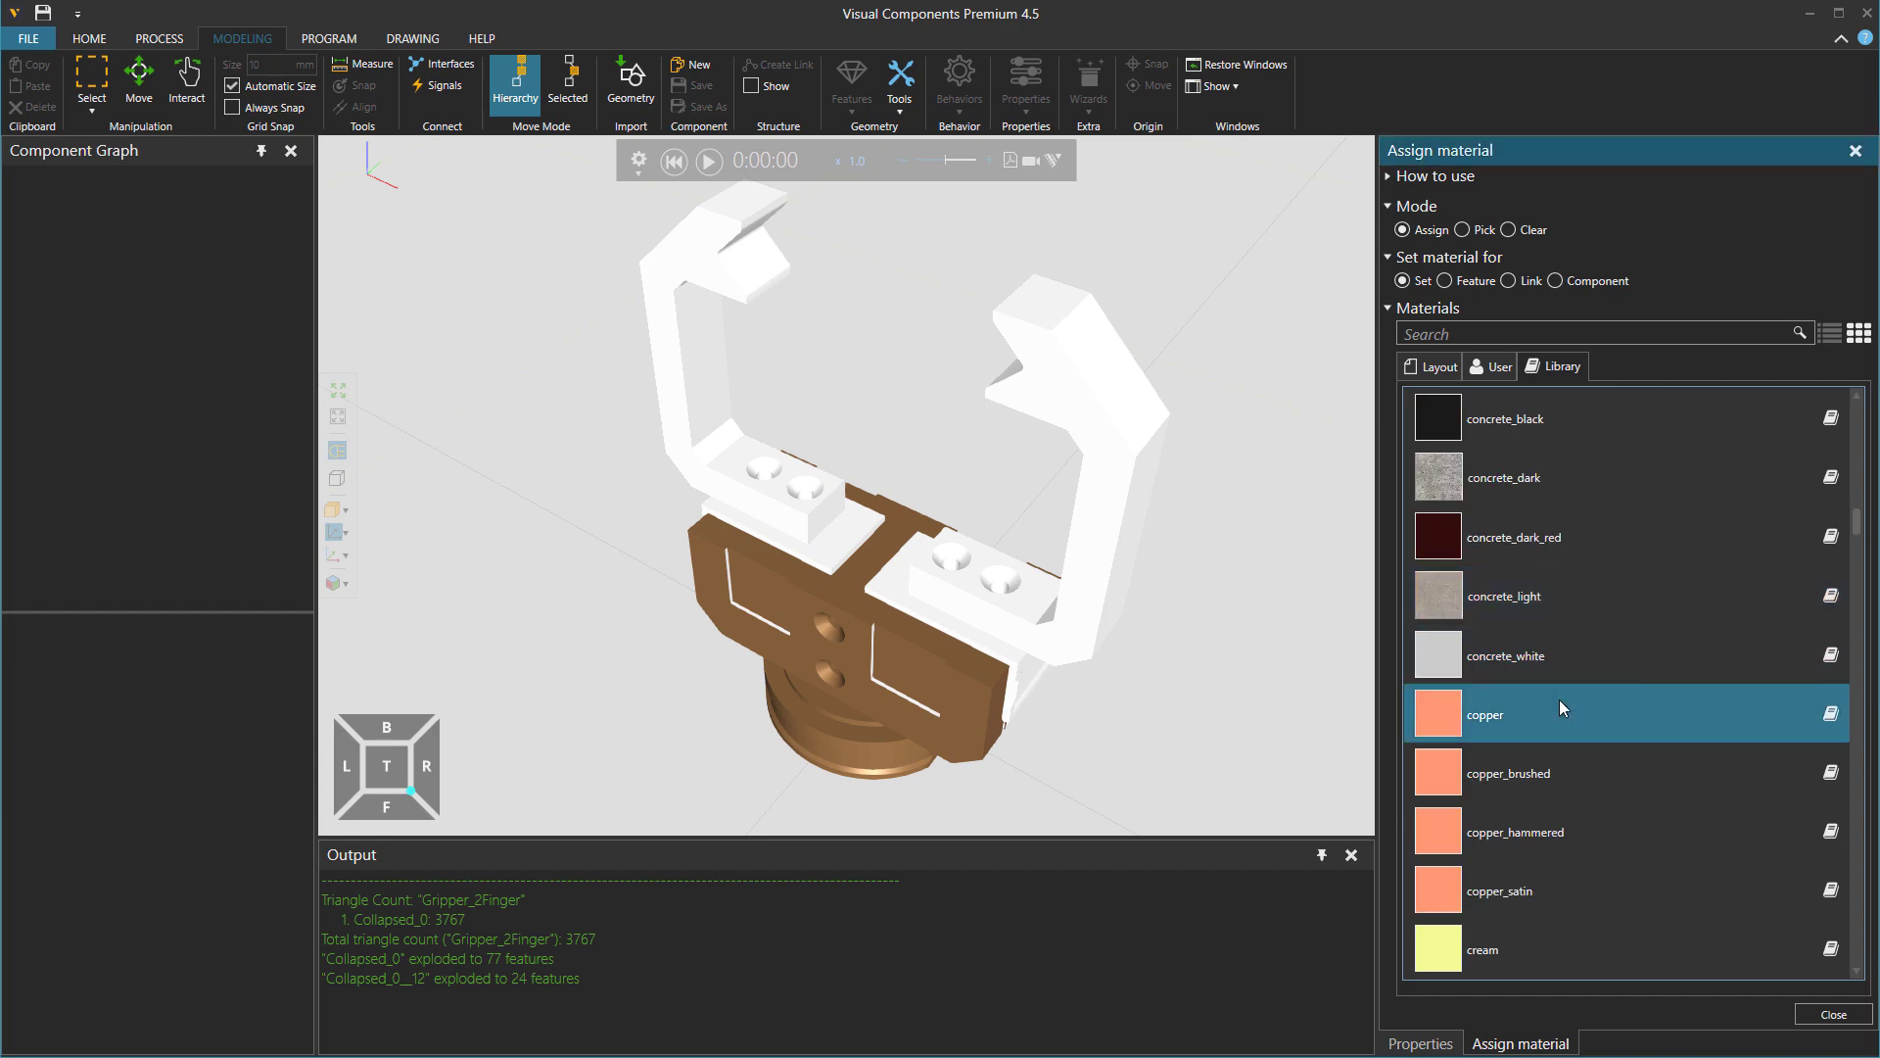
pyautogui.click(1095, 502)
pyautogui.click(821, 469)
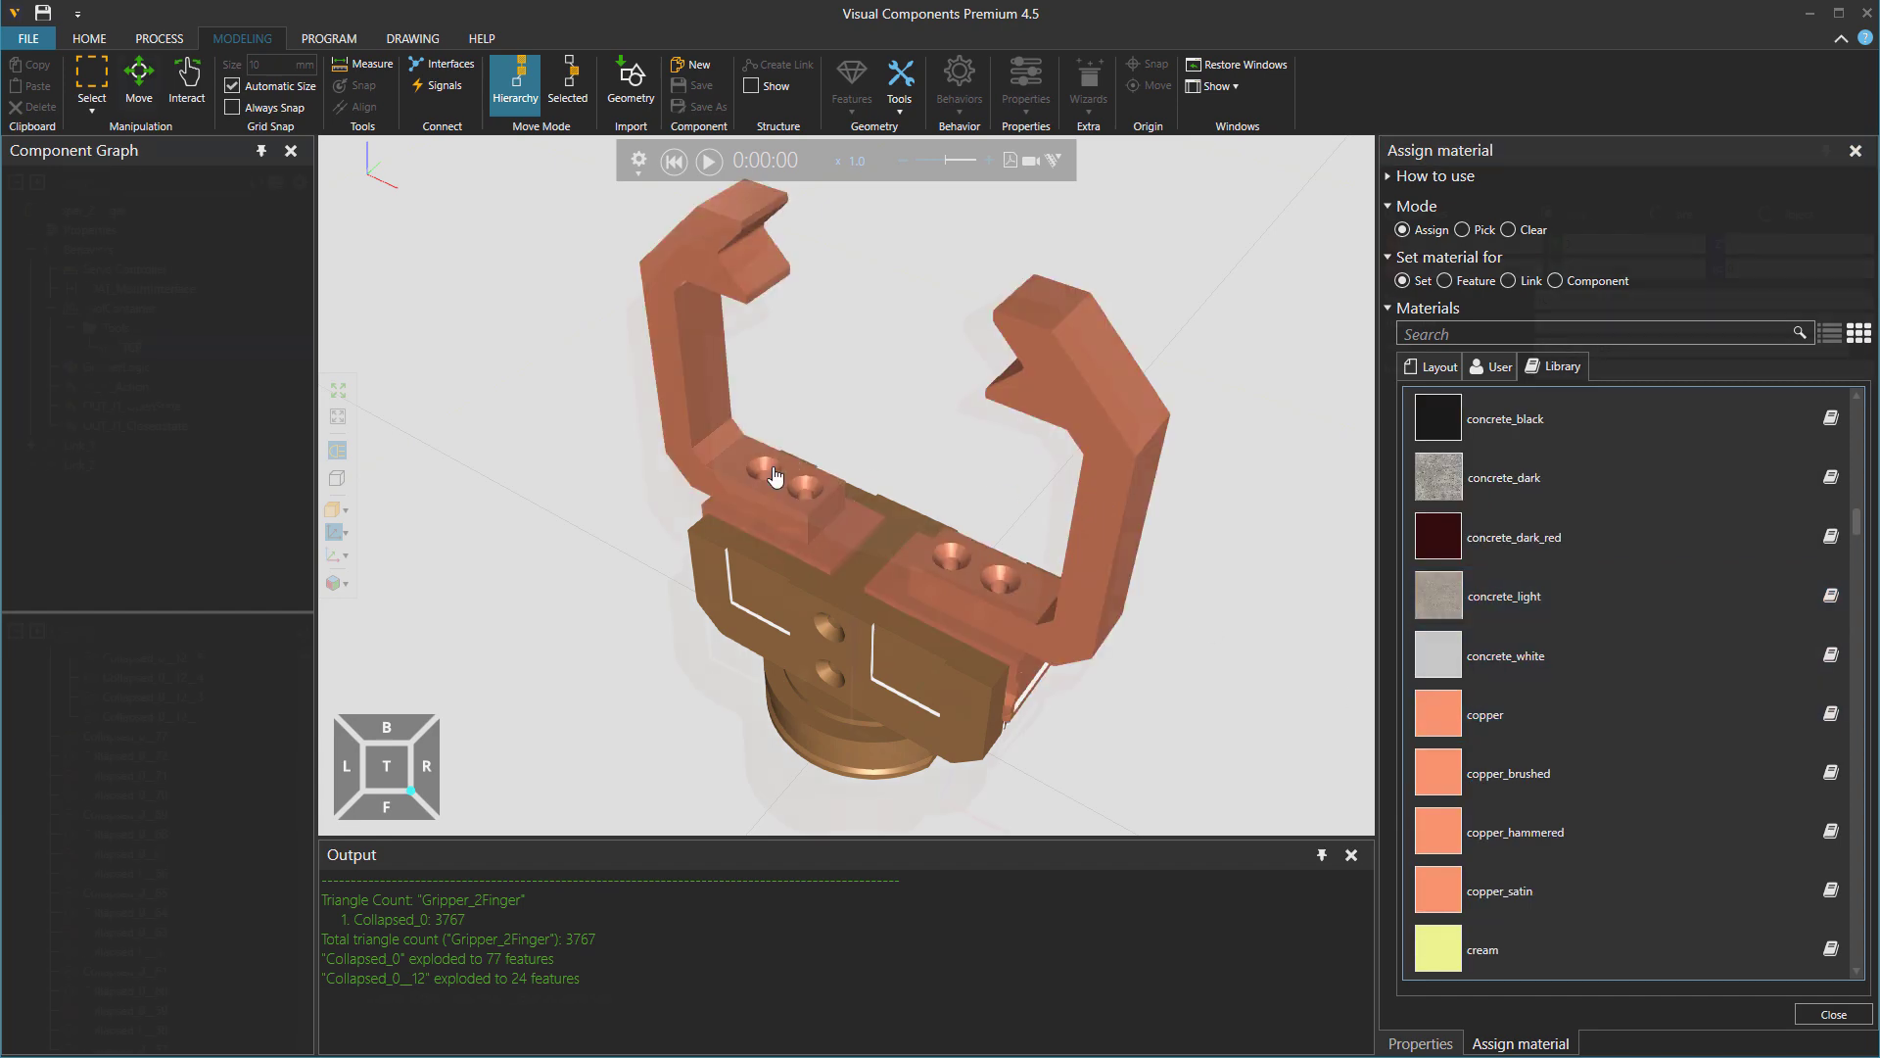
pyautogui.moveTo(854, 545); pyautogui.dragTo(875, 188)
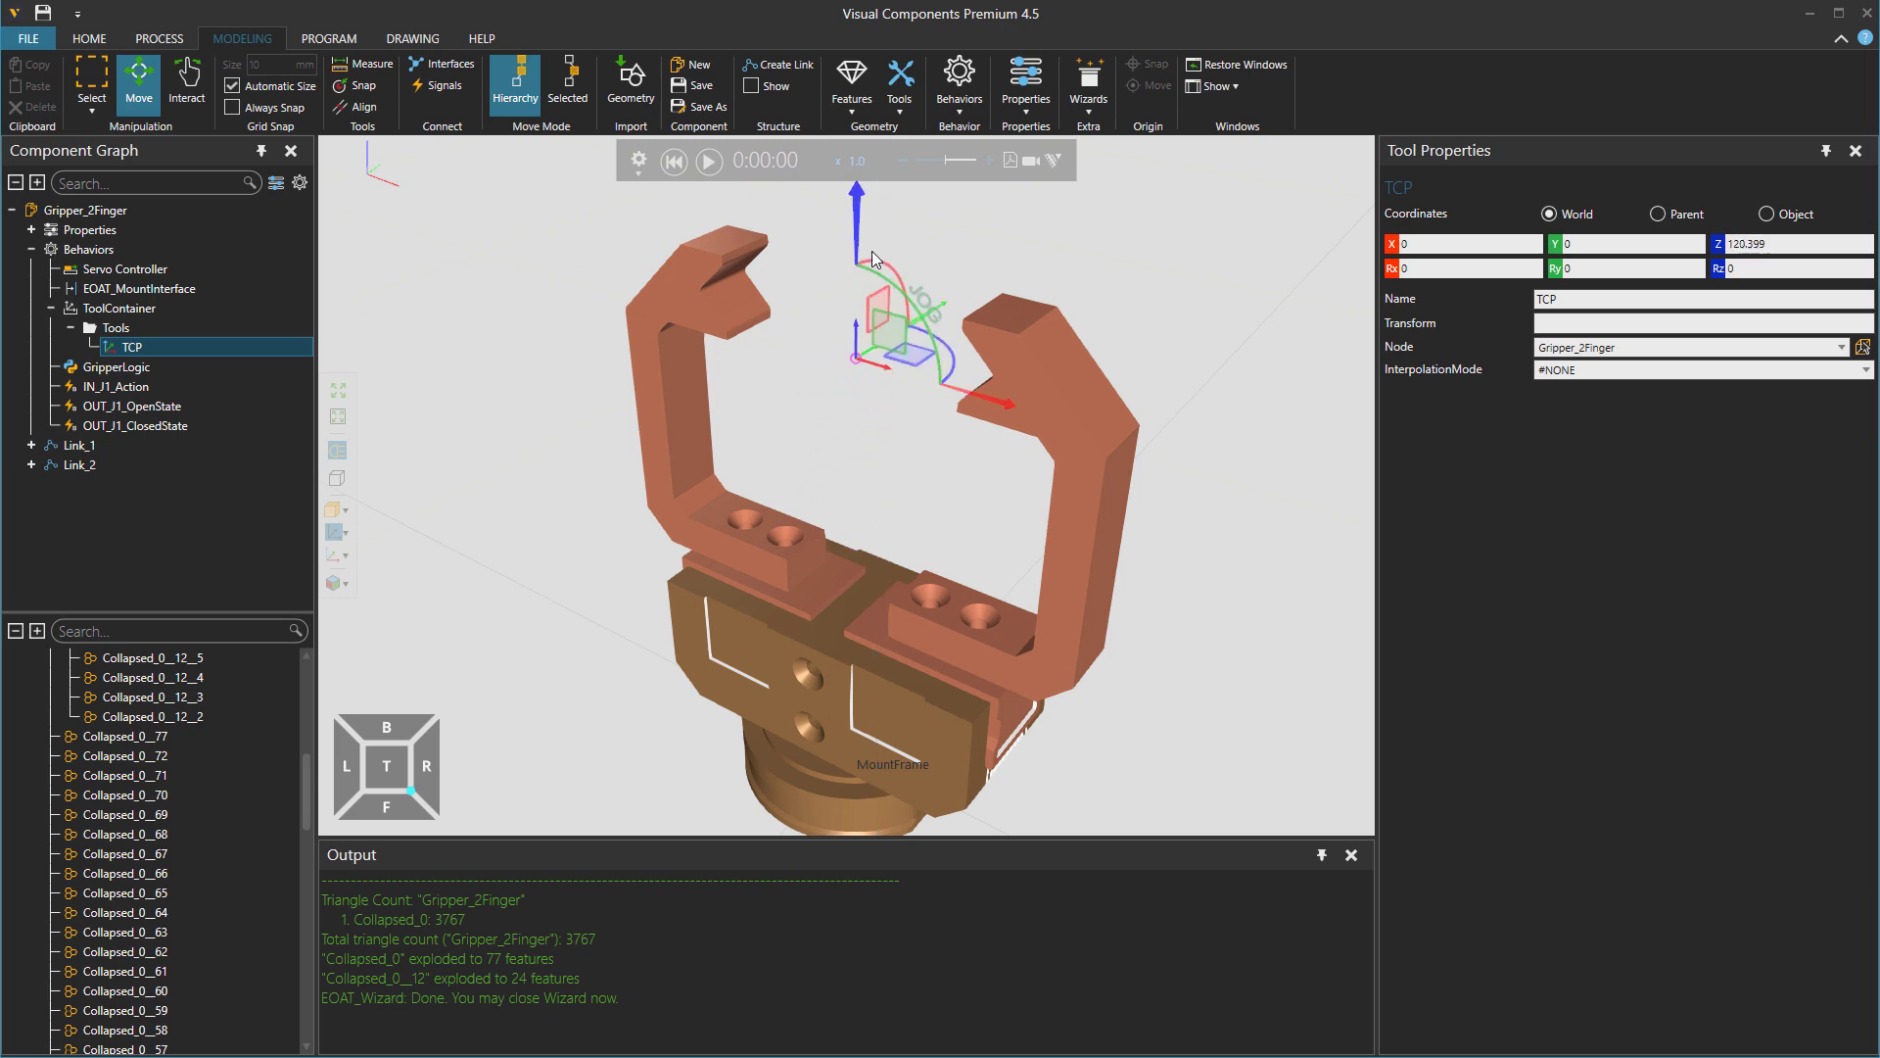
# View the copper gripper straight from the front.
pyautogui.click(385, 803)
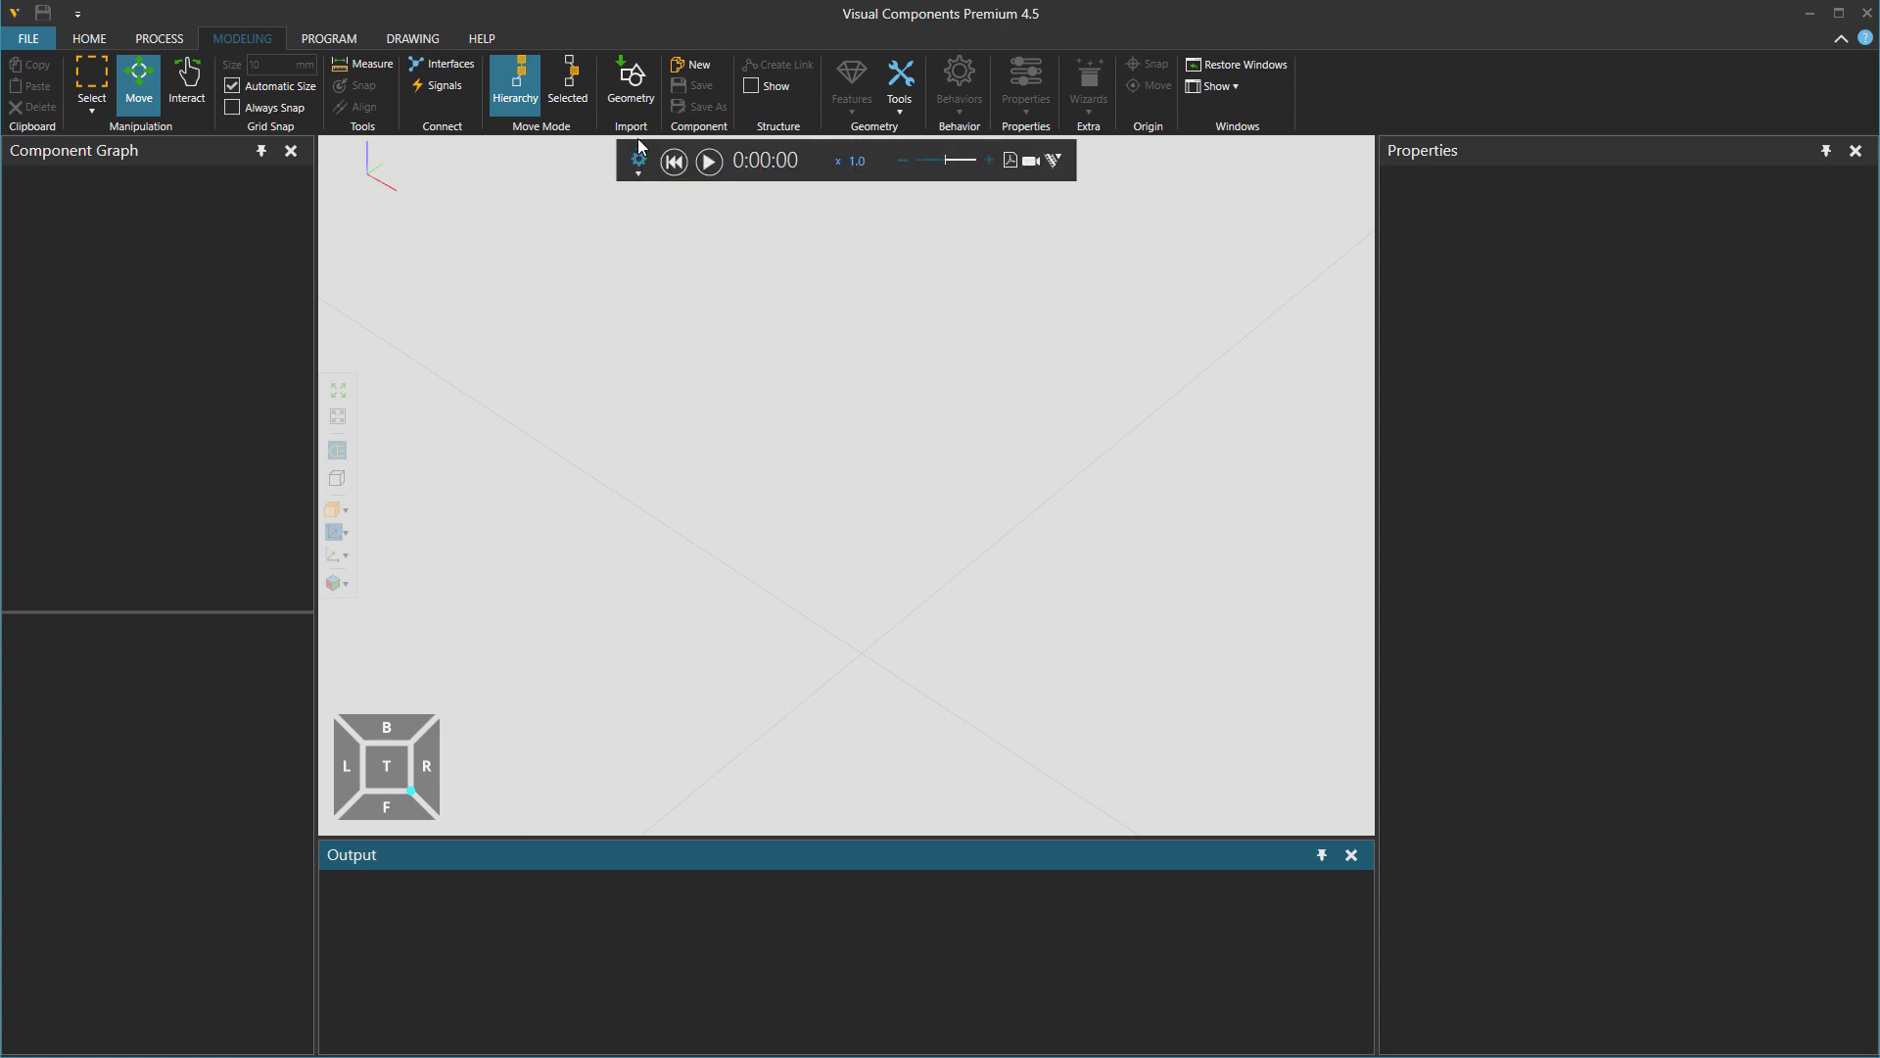
# Import Gripper_2Finger.SLDPRT into the empty layout as a new component at the origin.
pyautogui.click(631, 79)
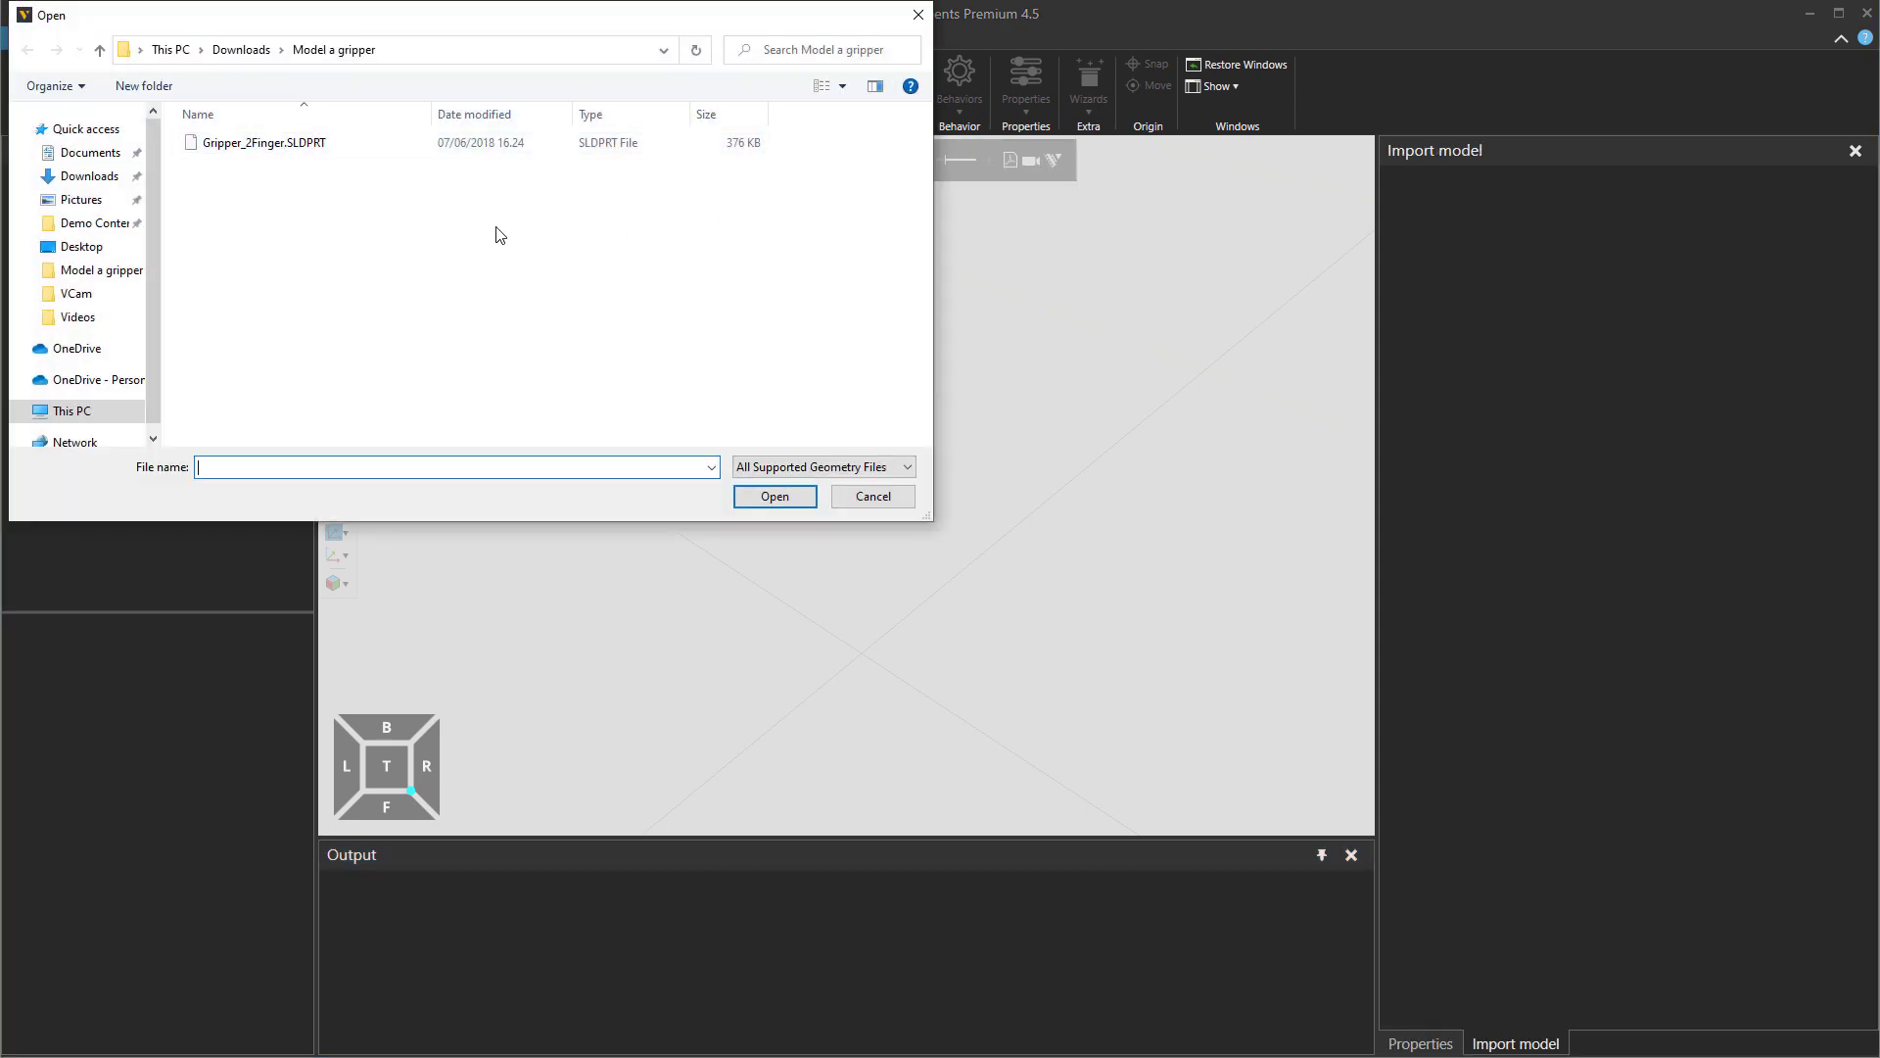
pyautogui.doubleClick(285, 144)
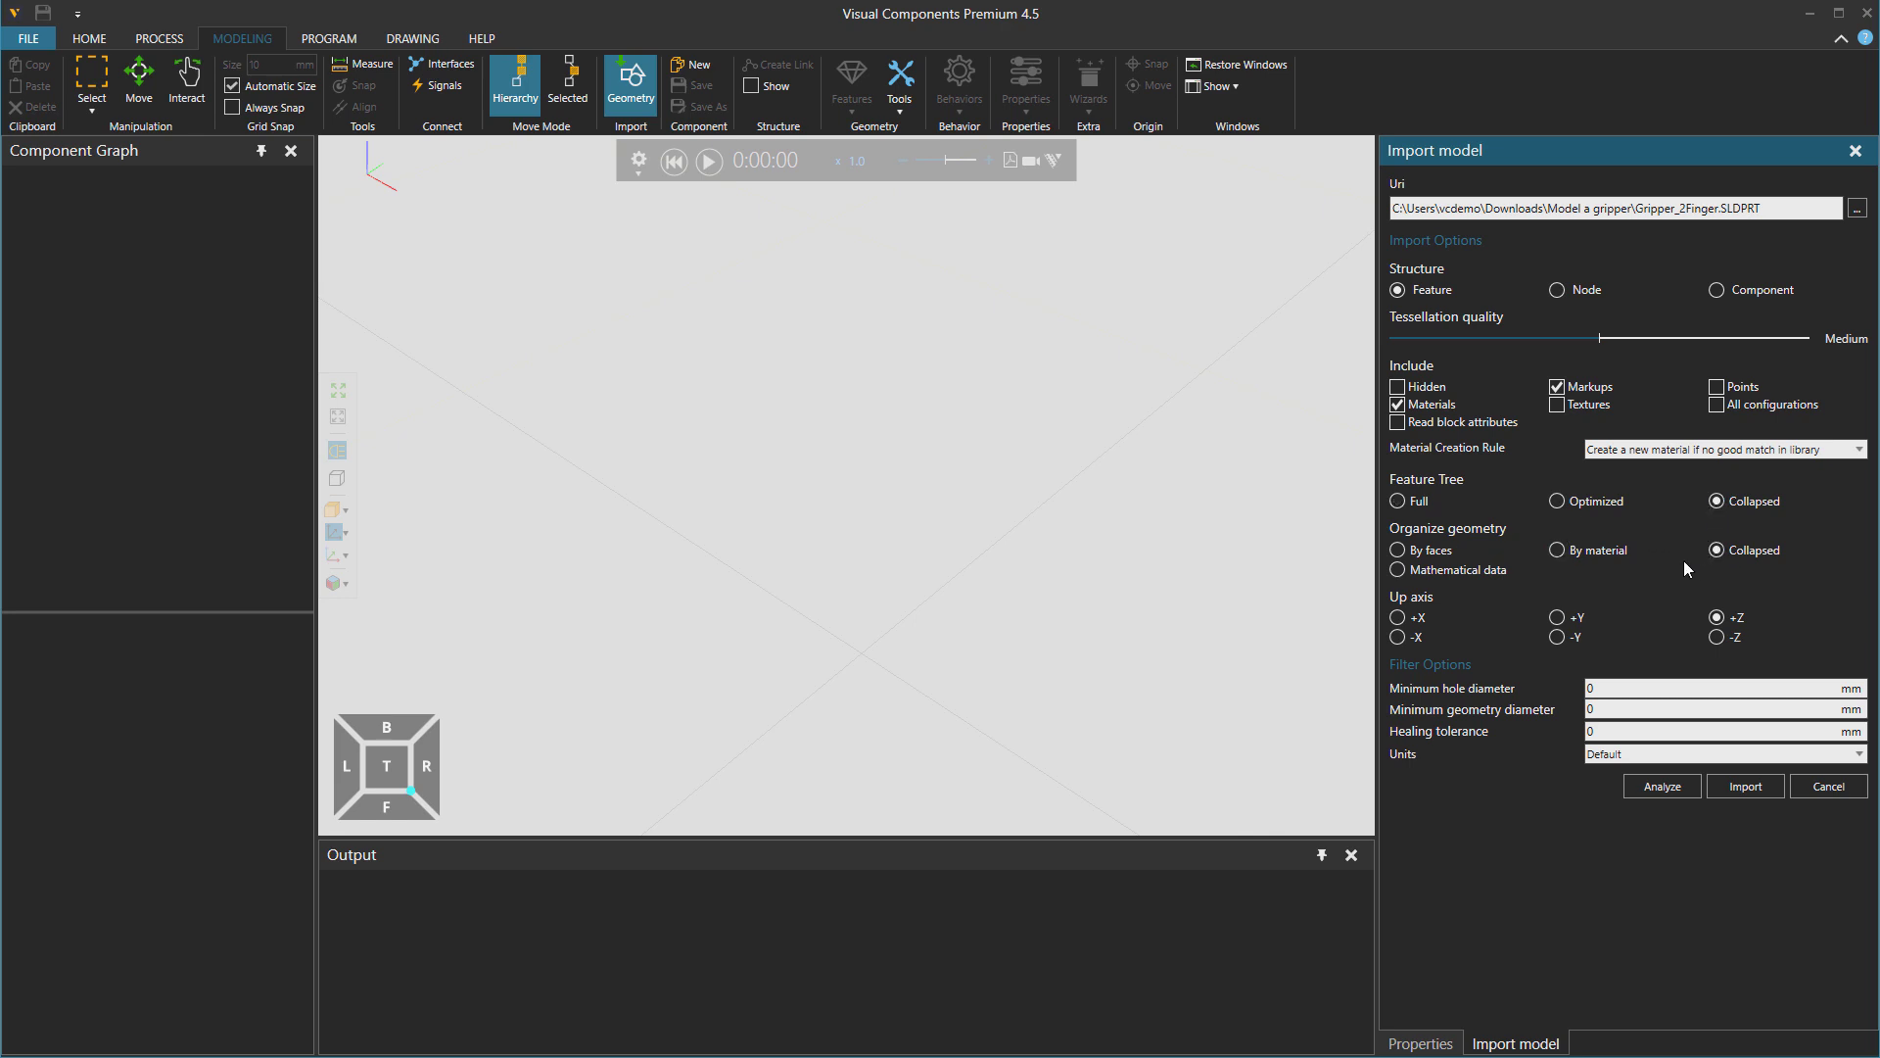
pyautogui.click(1743, 783)
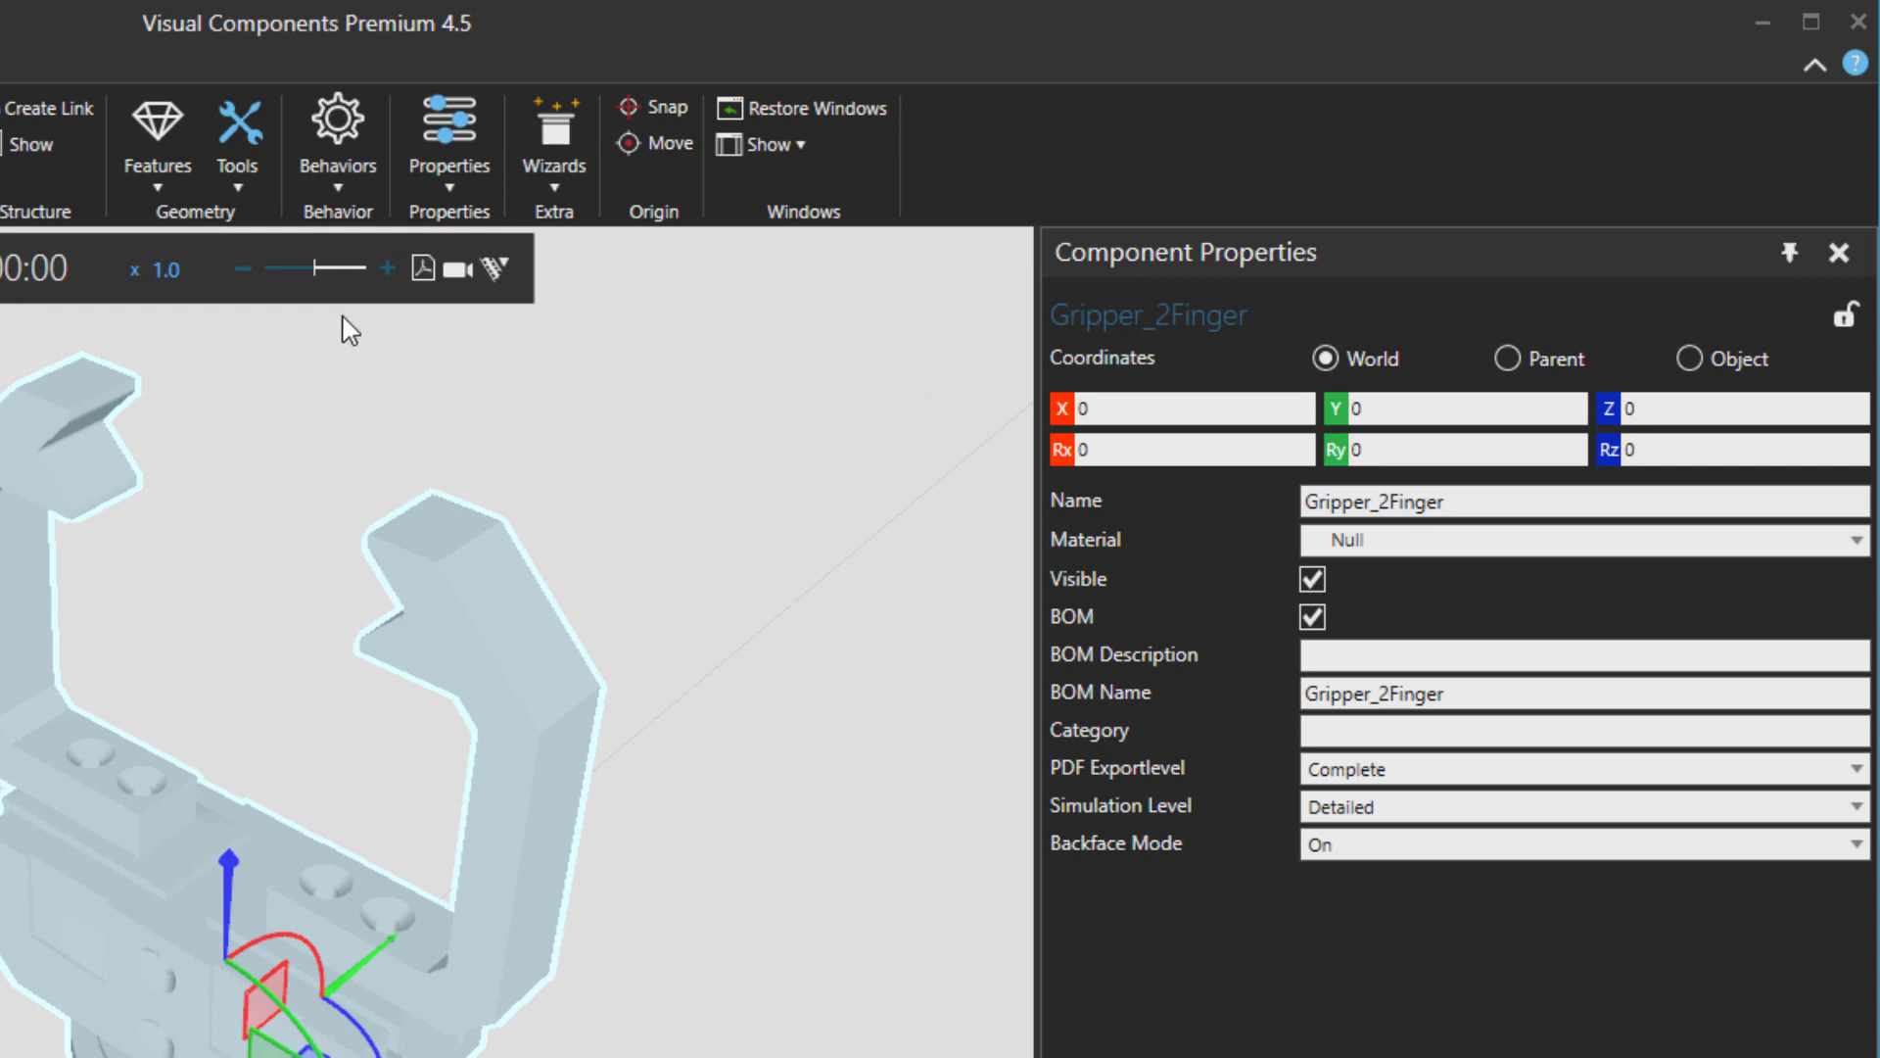
# Count triangles for the whole Gripper_2Finger component and highlight the 3767 total.
pyautogui.click(237, 173)
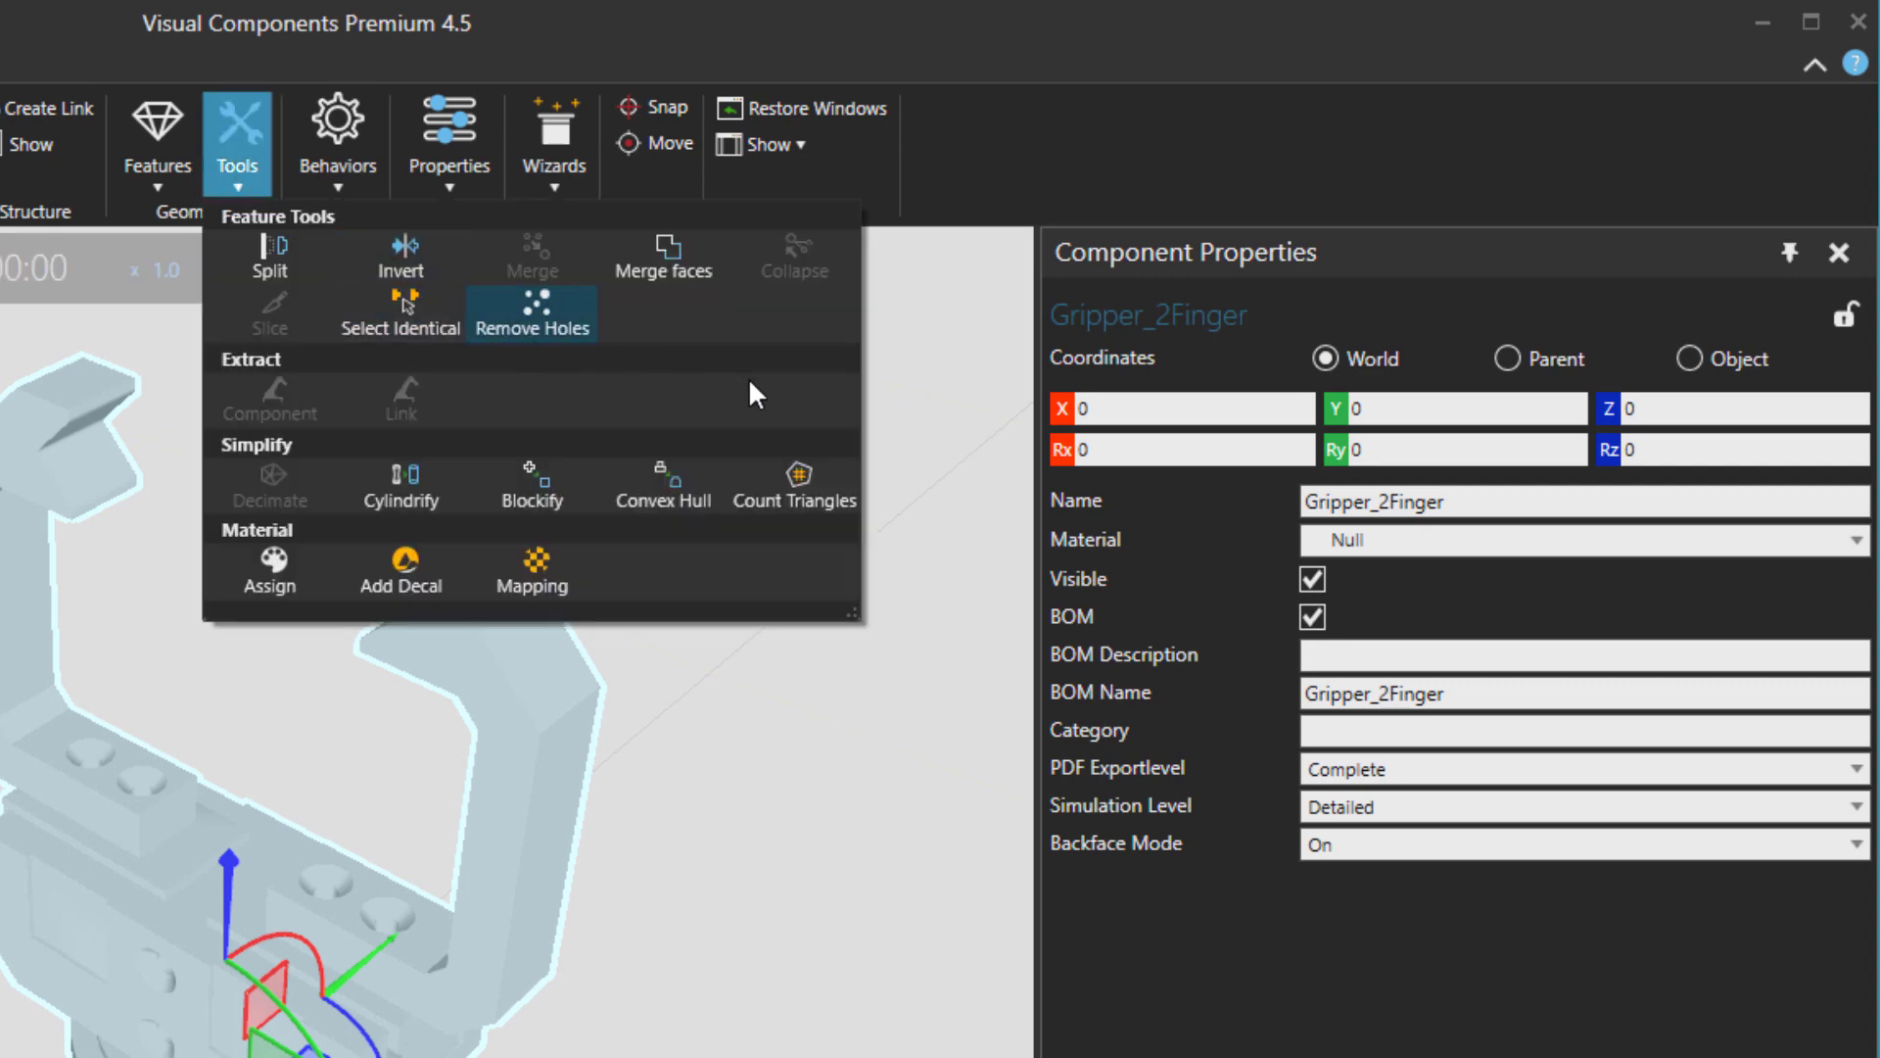
pyautogui.click(795, 480)
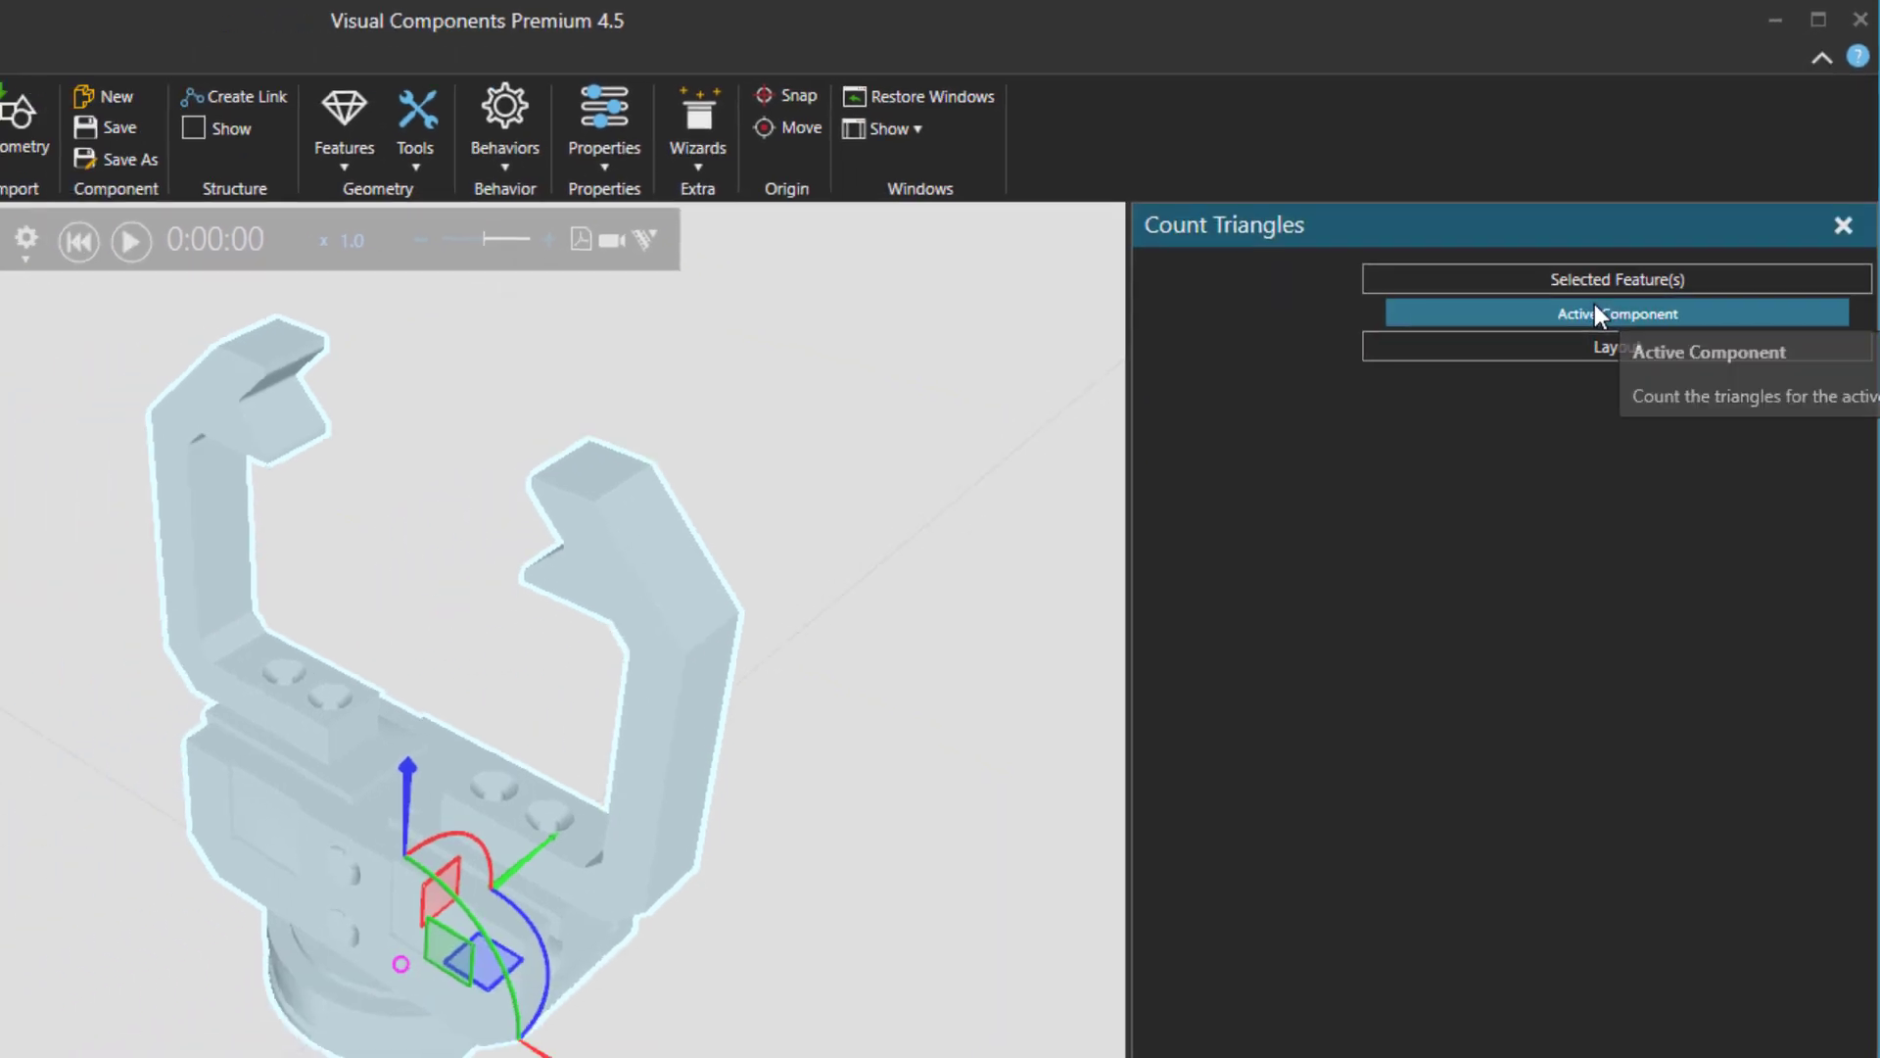
pyautogui.click(1583, 351)
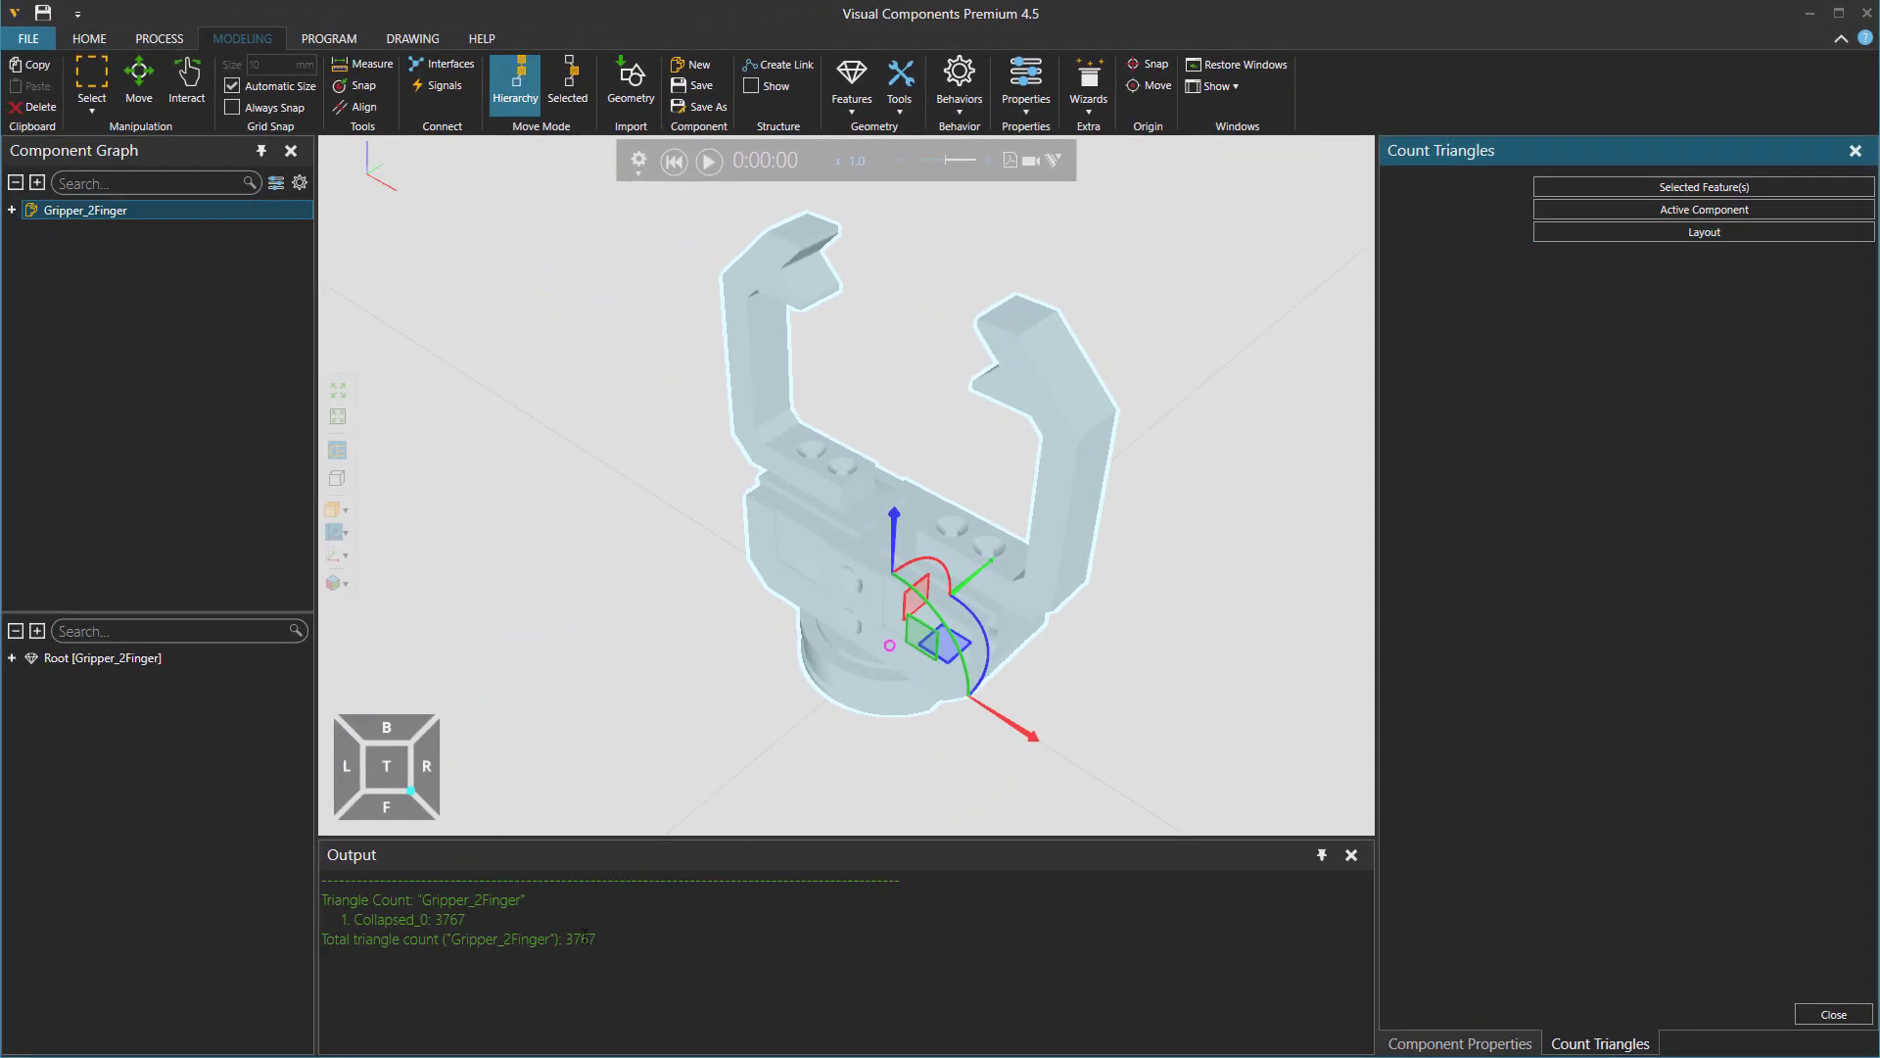
pyautogui.doubleClick(585, 938)
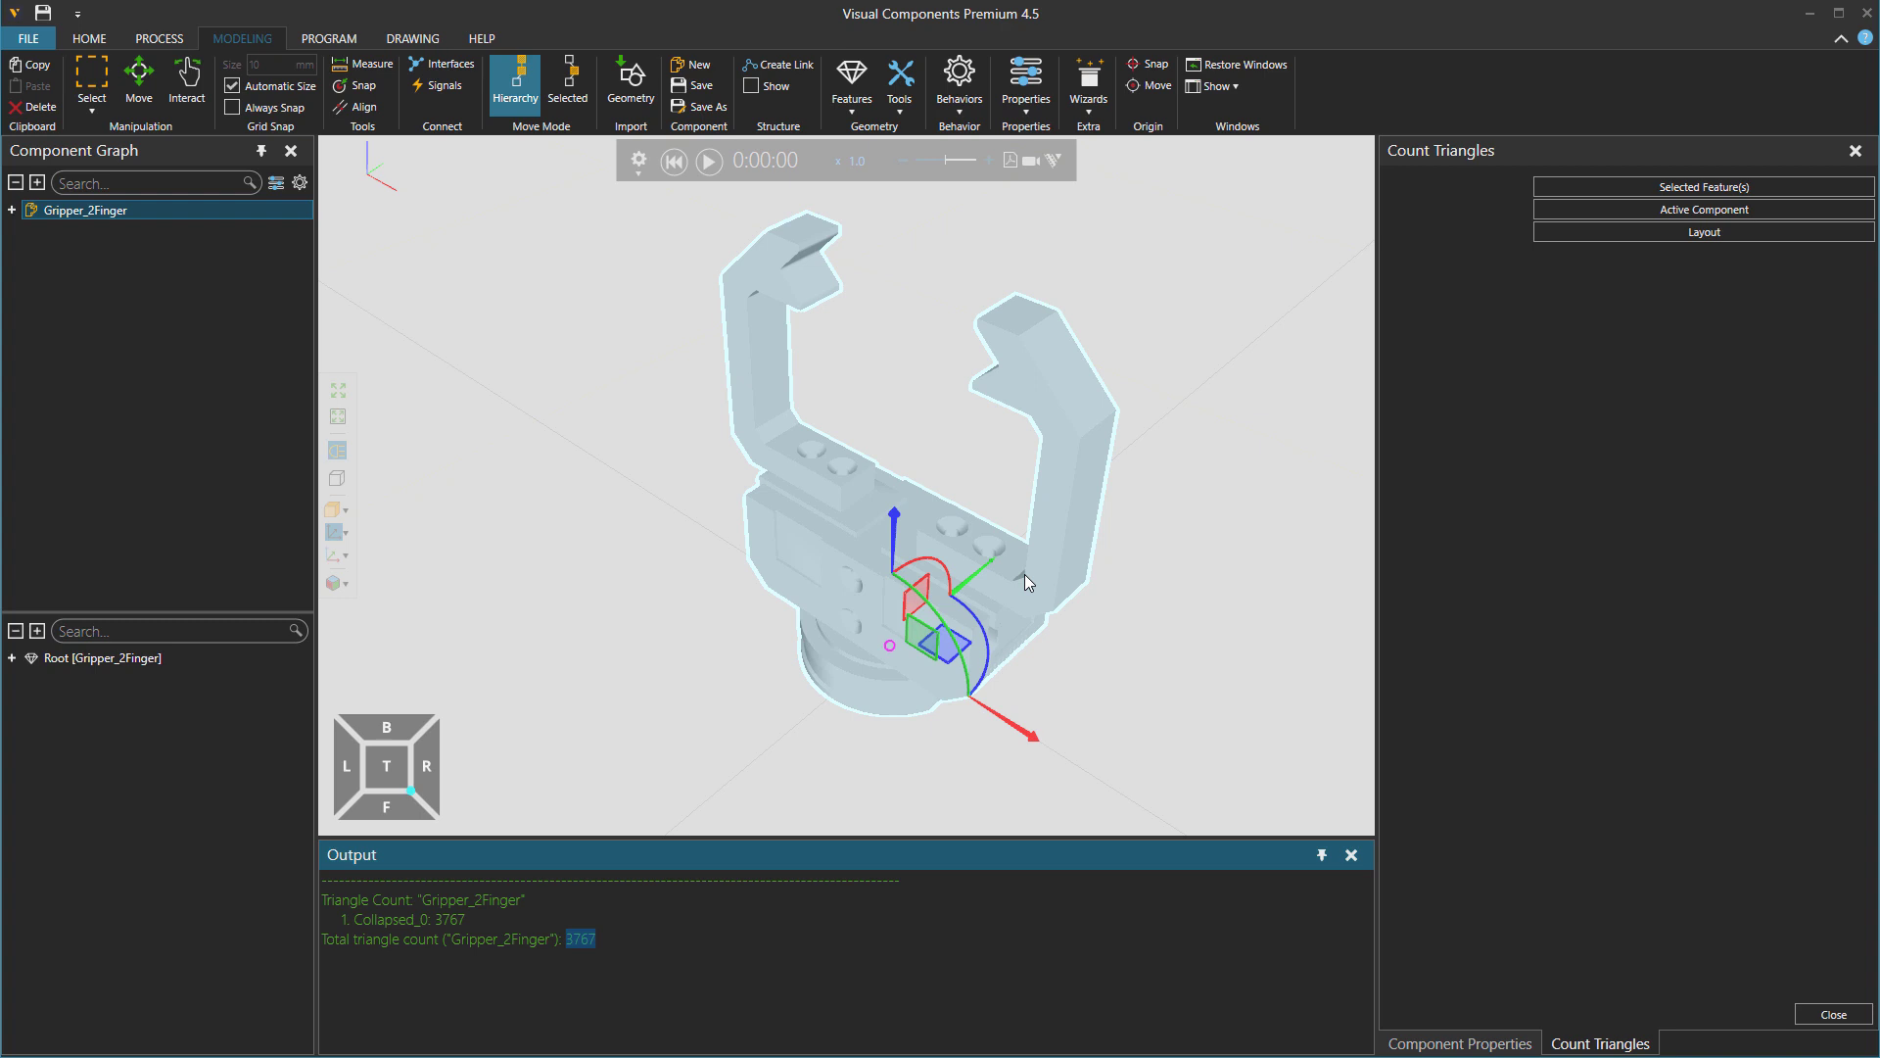
# Explode the gripper's single collapsed geometry into 77 separate features.
pyautogui.click(837, 482)
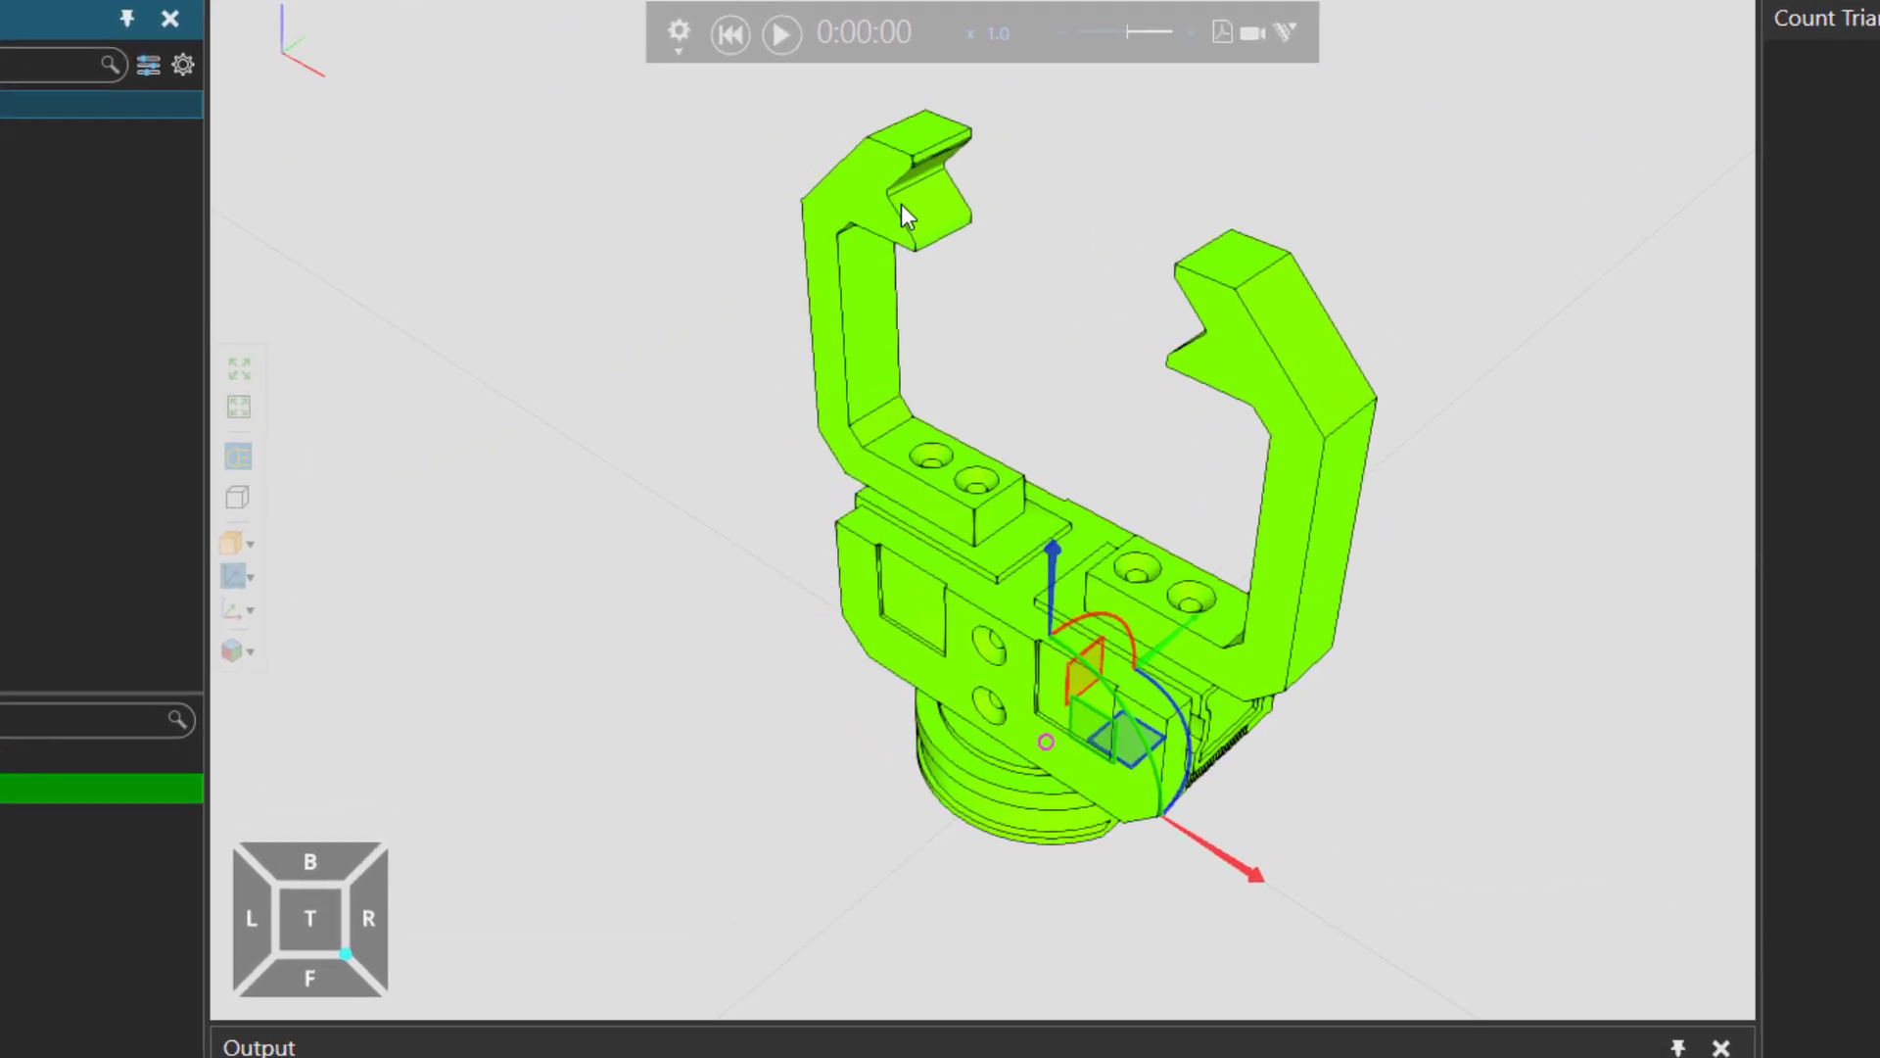
pyautogui.rightClick(789, 277)
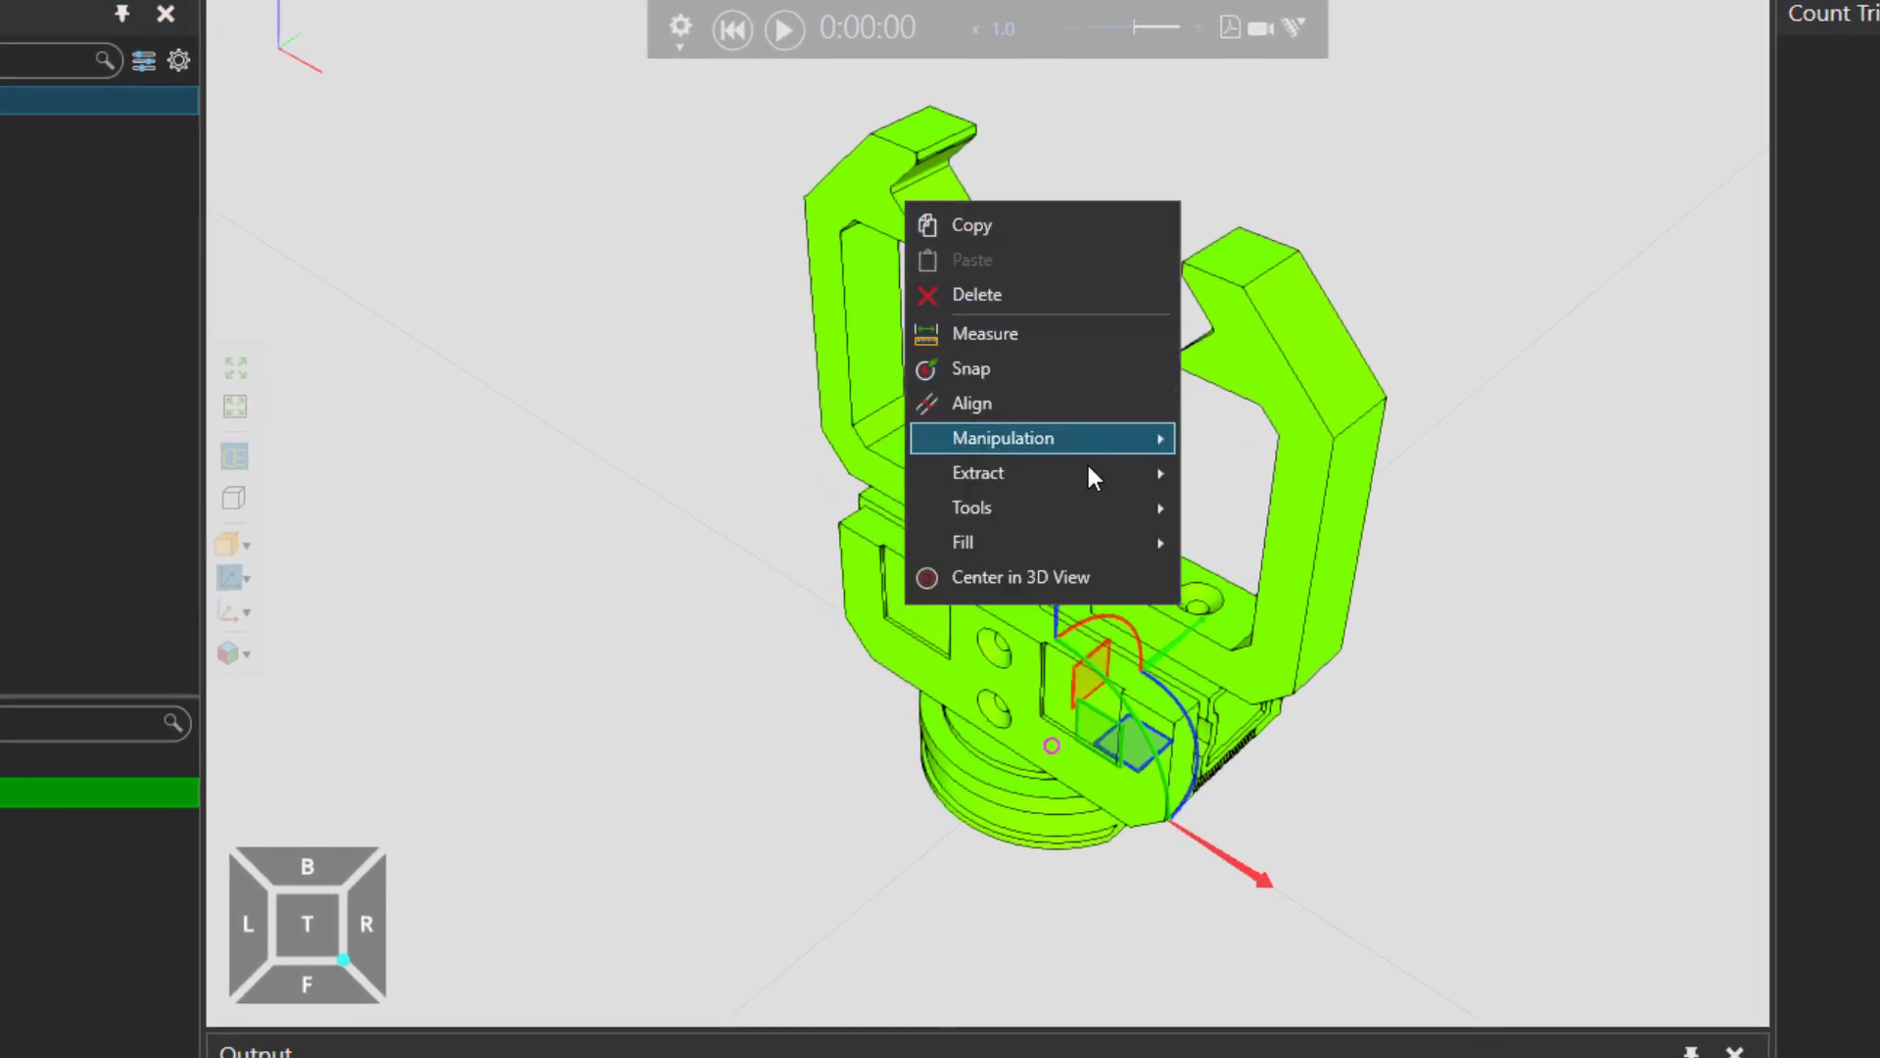
pyautogui.moveTo(1104, 507)
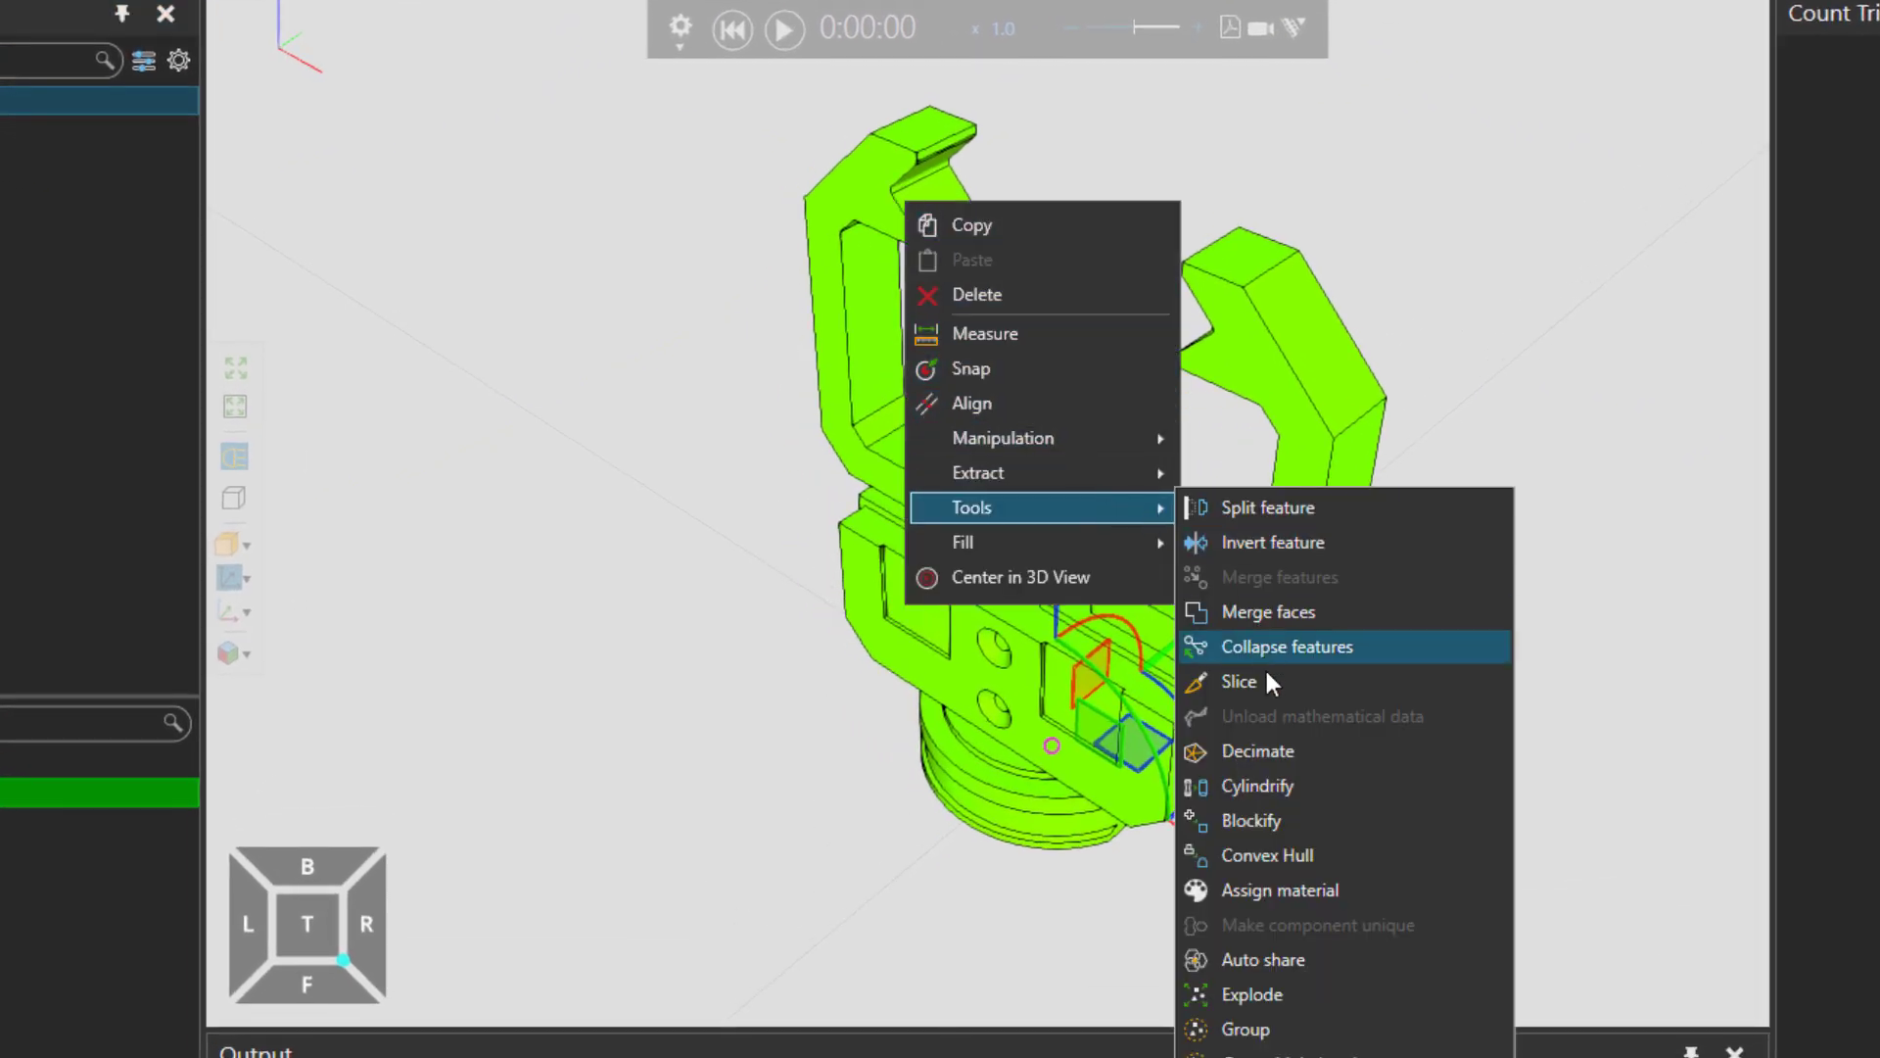
pyautogui.click(1296, 991)
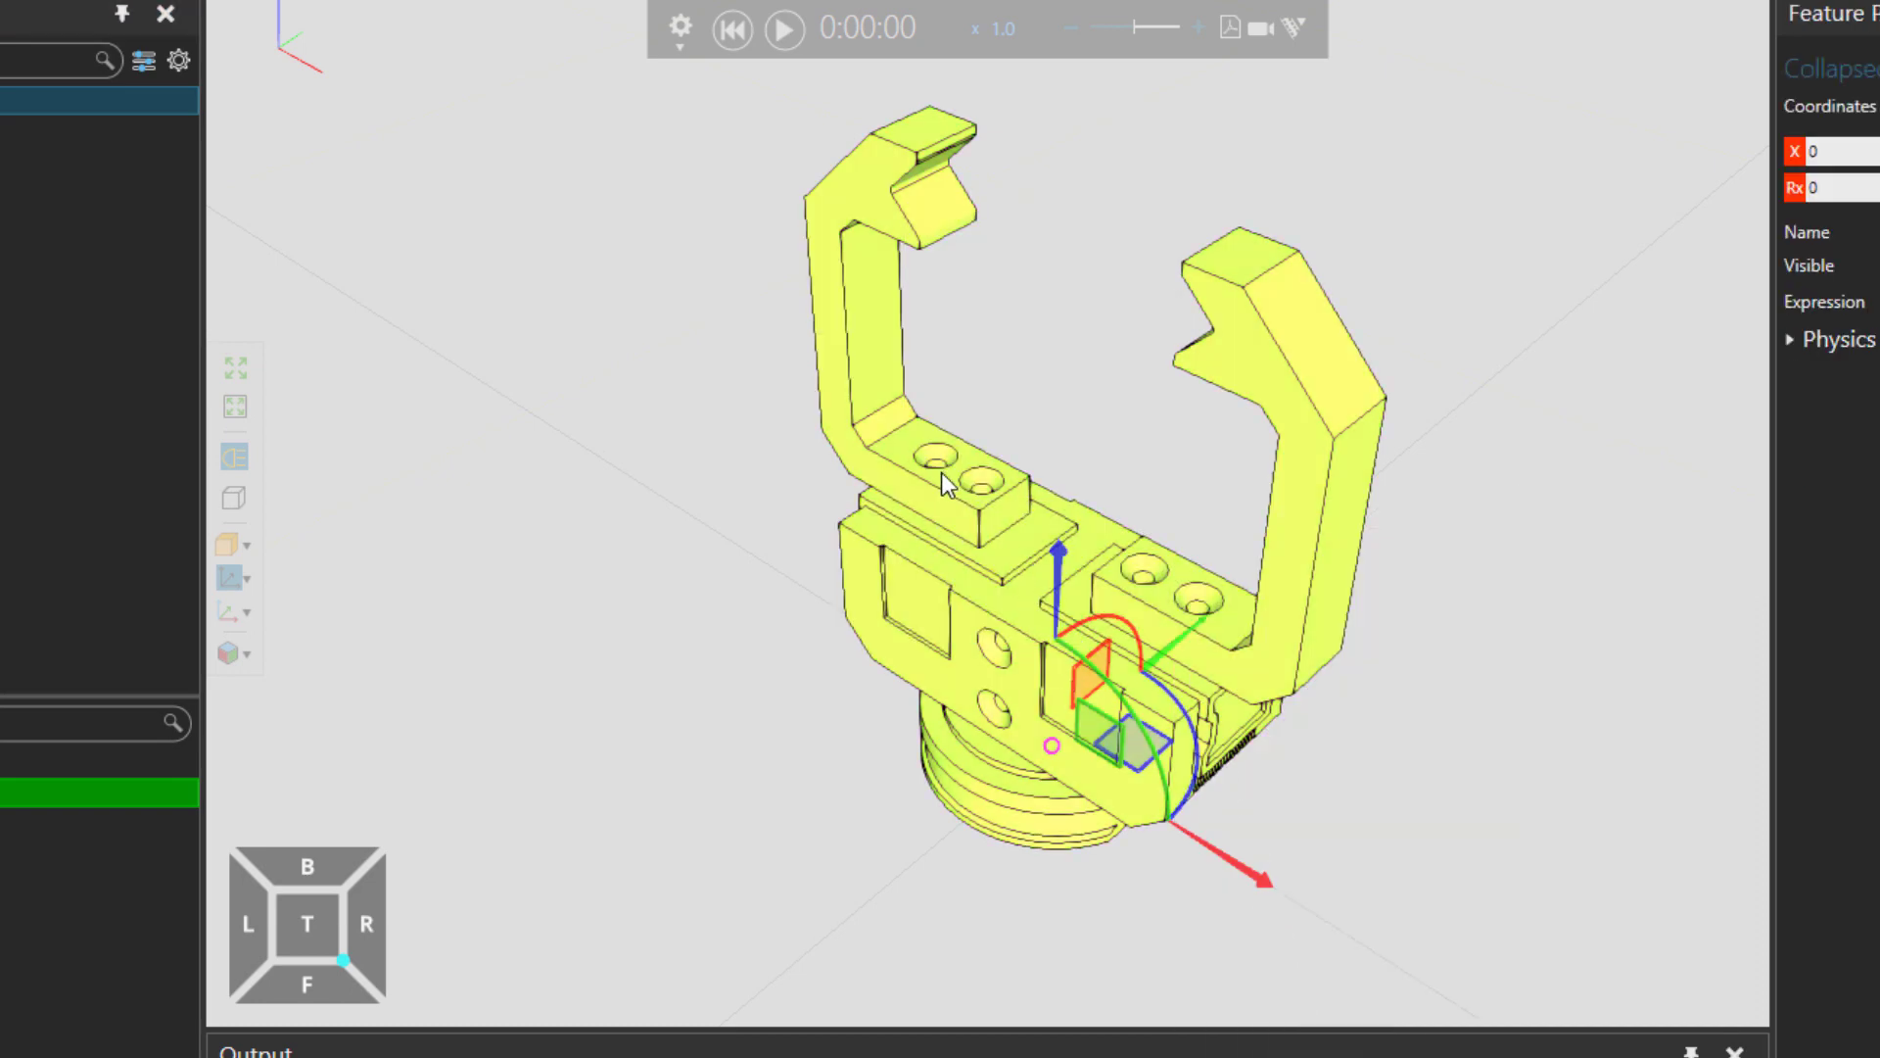
# Explode the base-and-right-jaw feature Collapsed_0__12 into 24 sub-features.
pyautogui.click(972, 502)
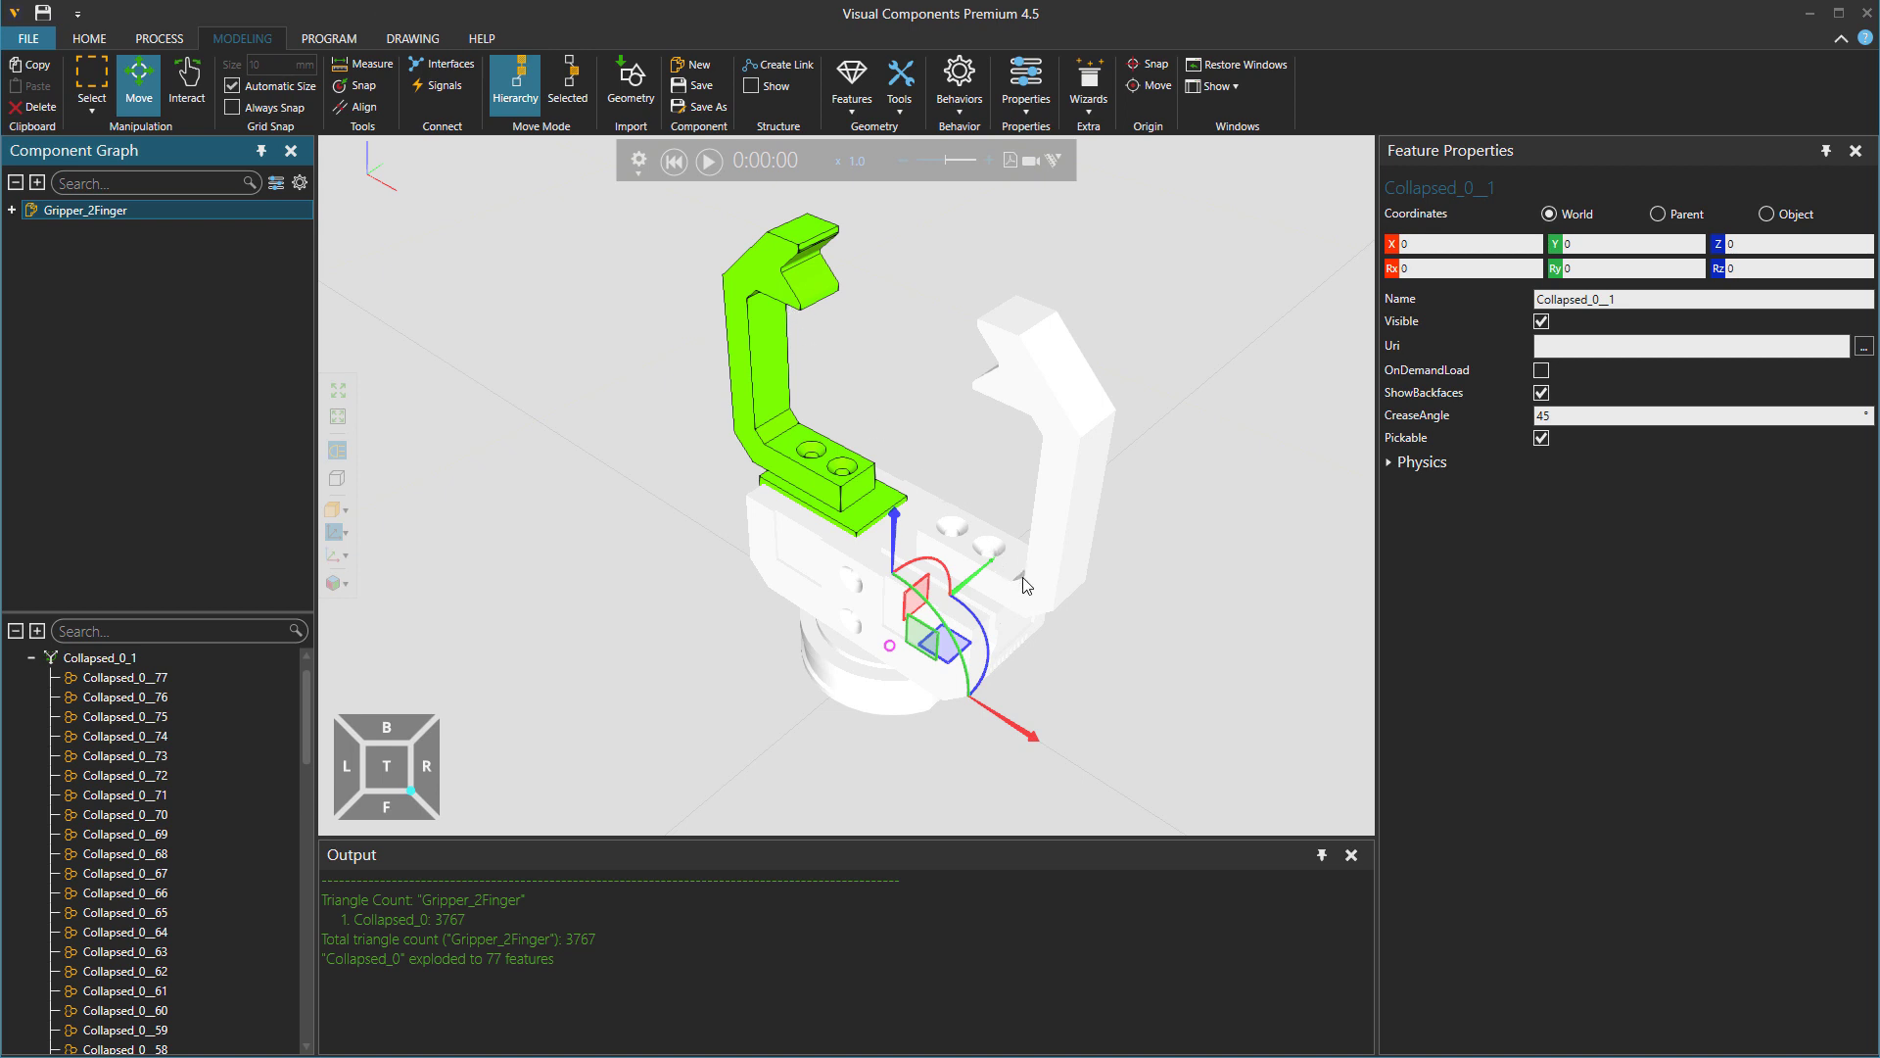
pyautogui.click(1024, 587)
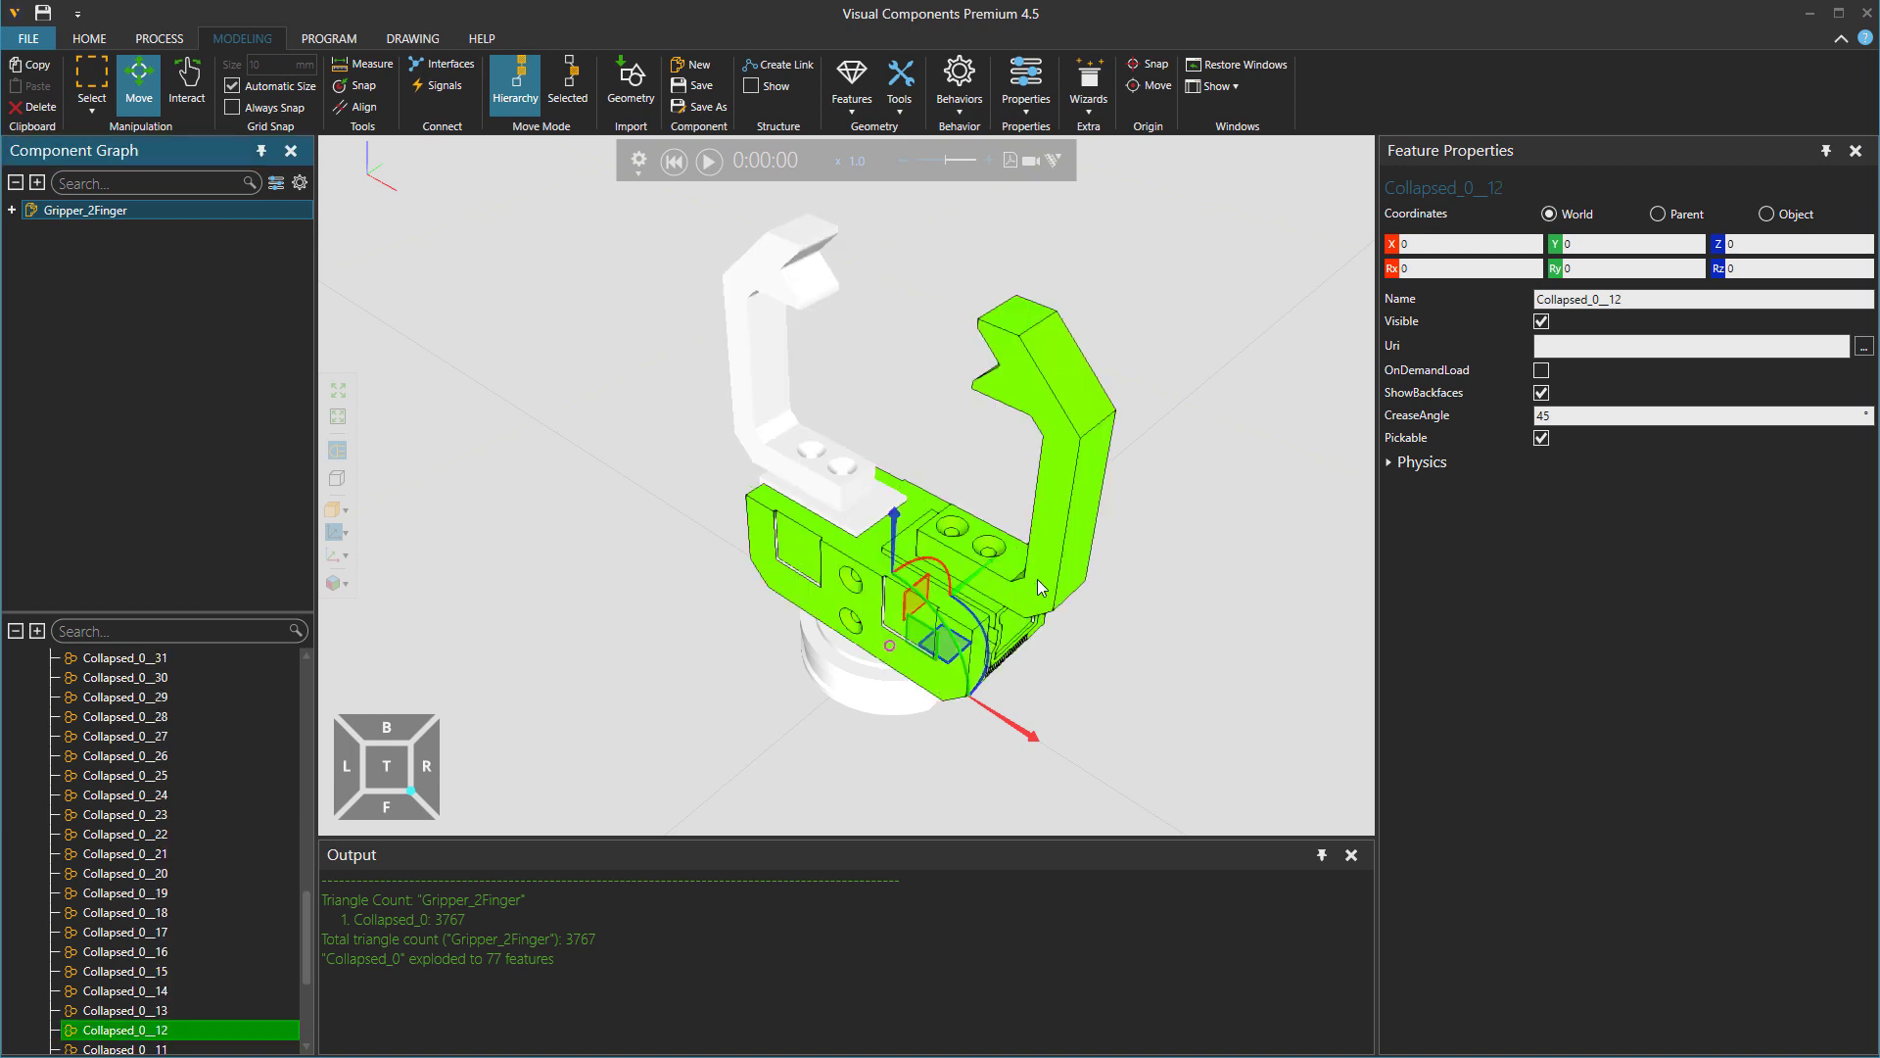
pyautogui.rightClick(1048, 363)
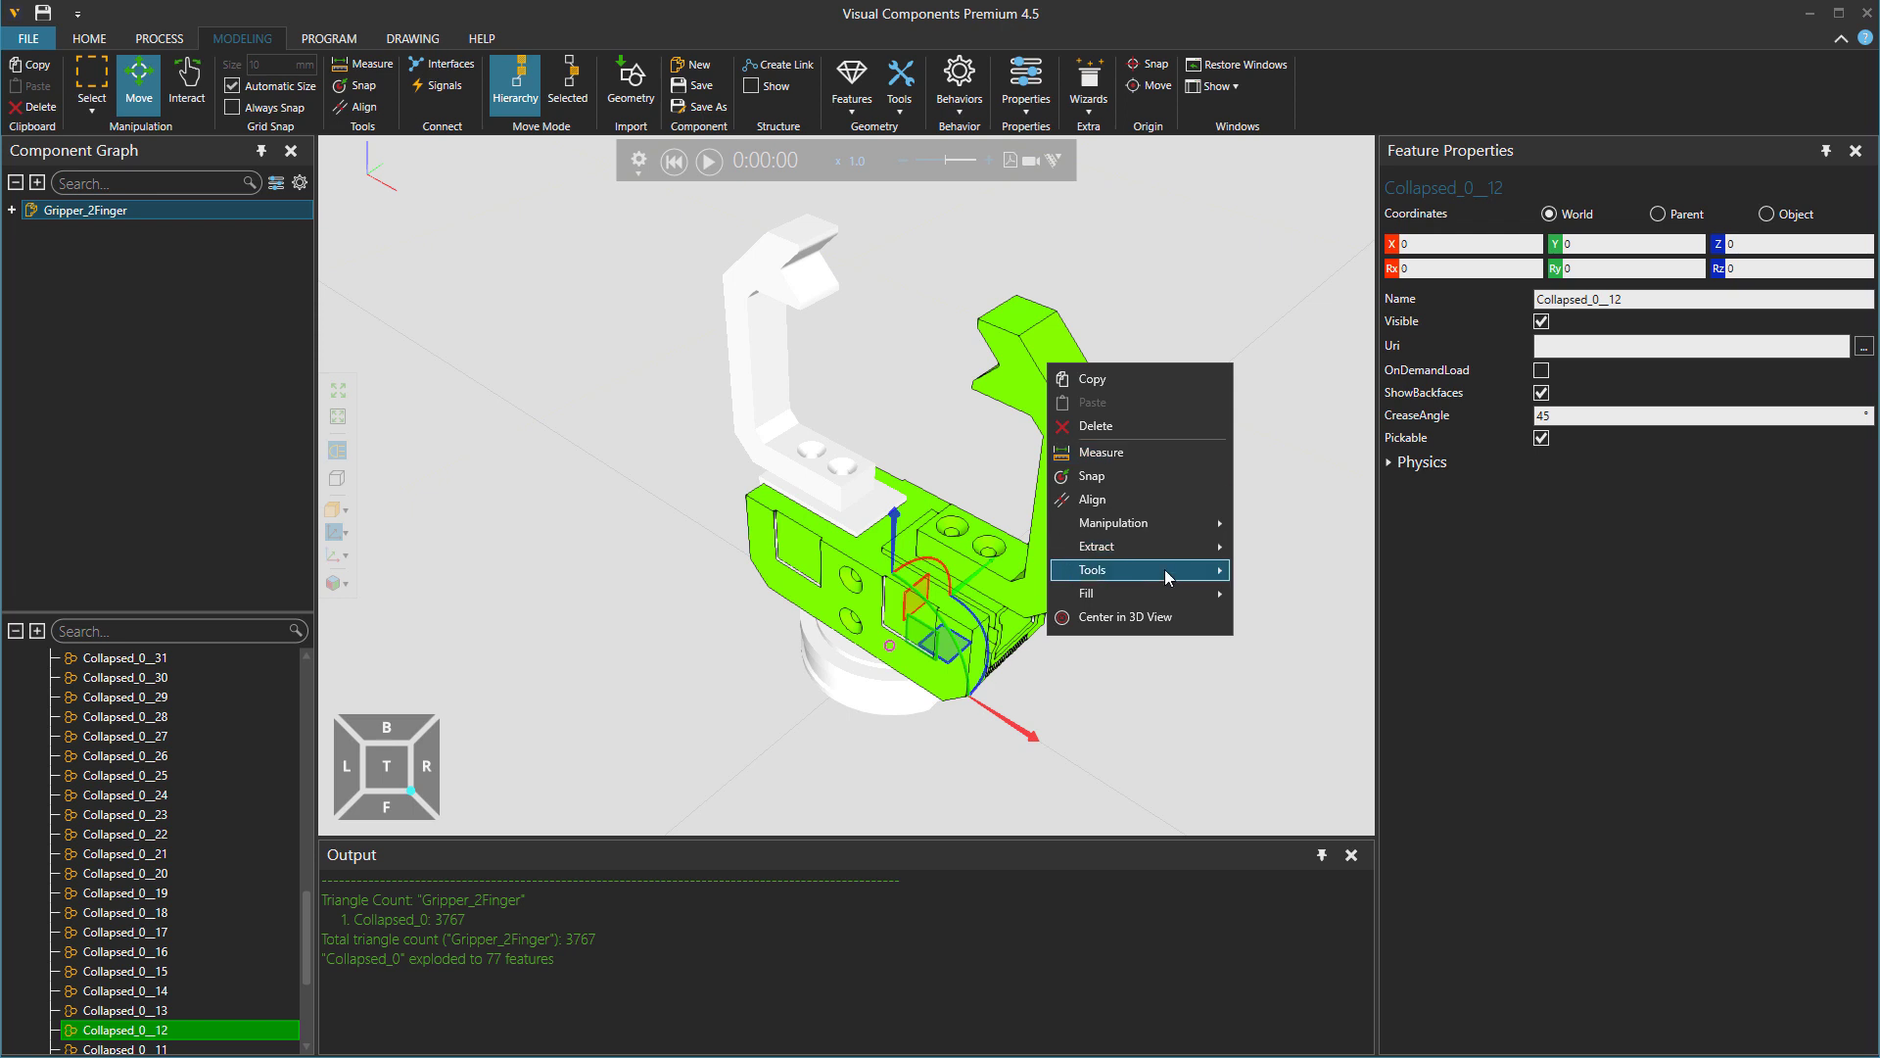
pyautogui.moveTo(1166, 570)
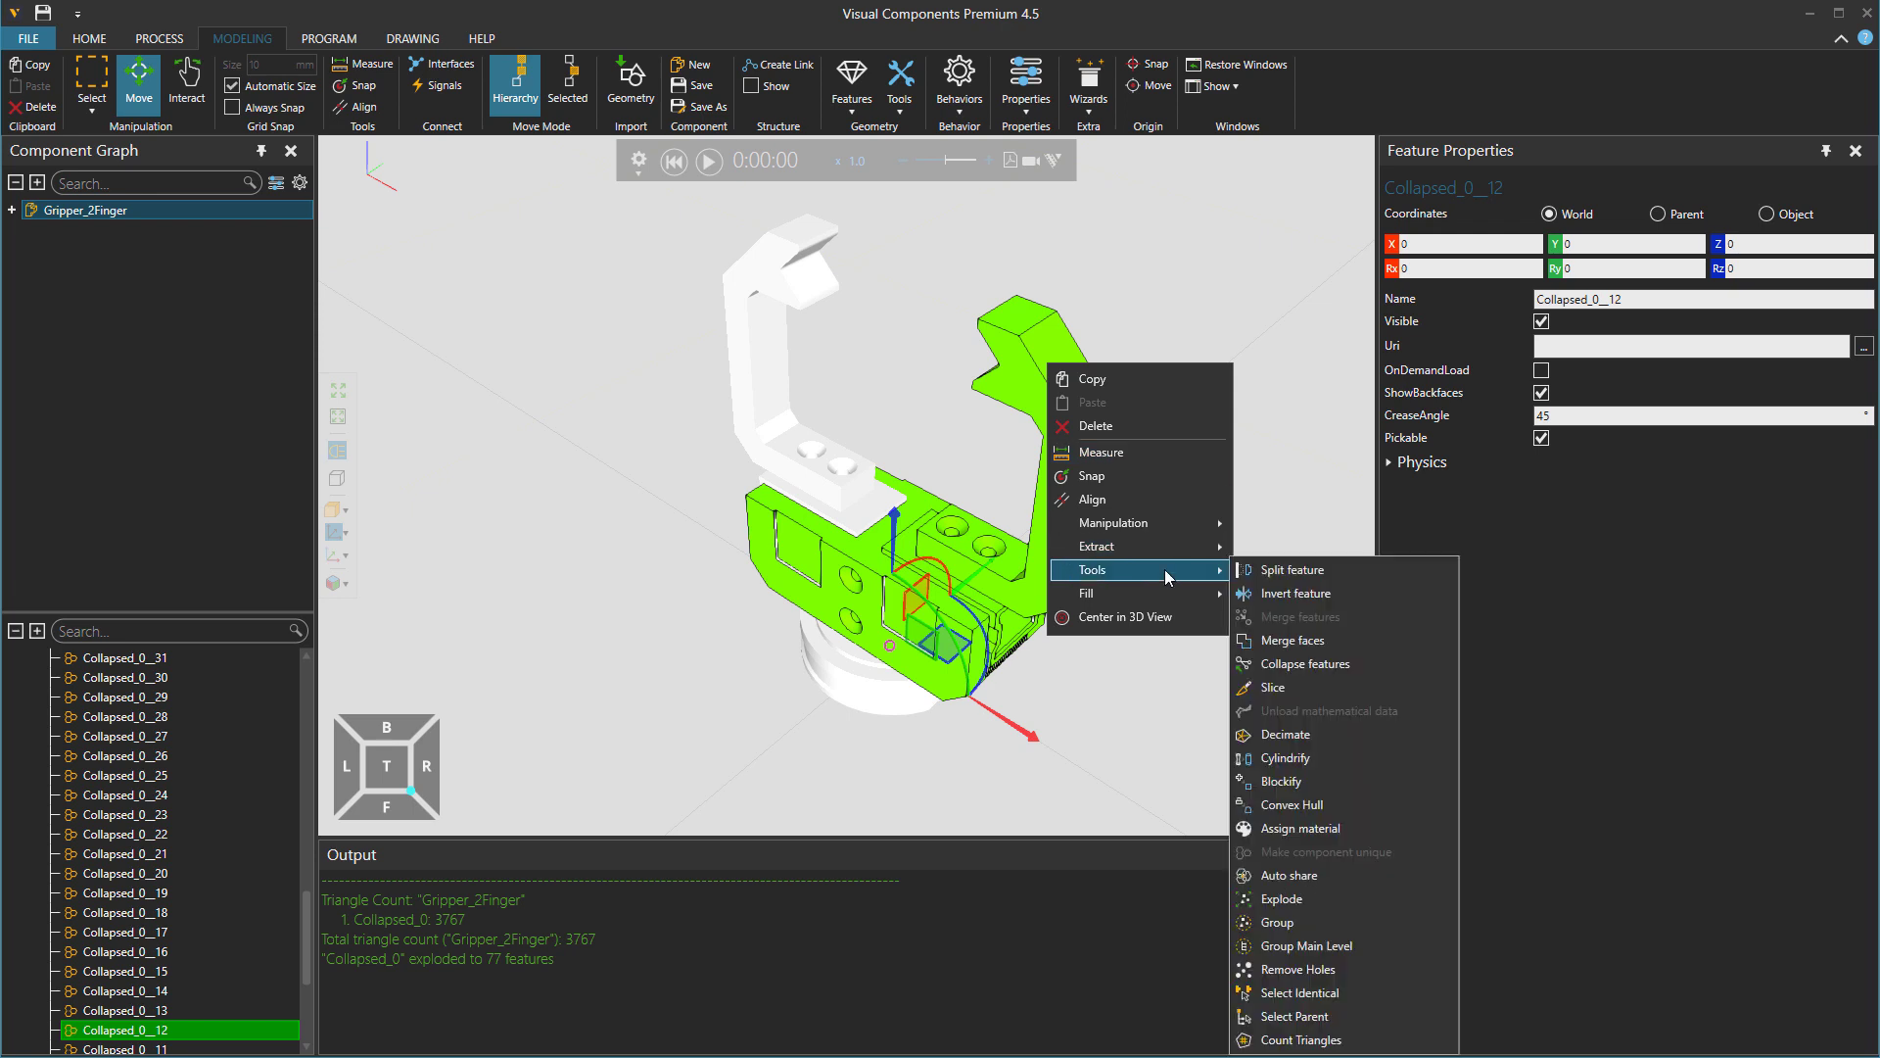
pyautogui.click(1283, 898)
pyautogui.click(1074, 461)
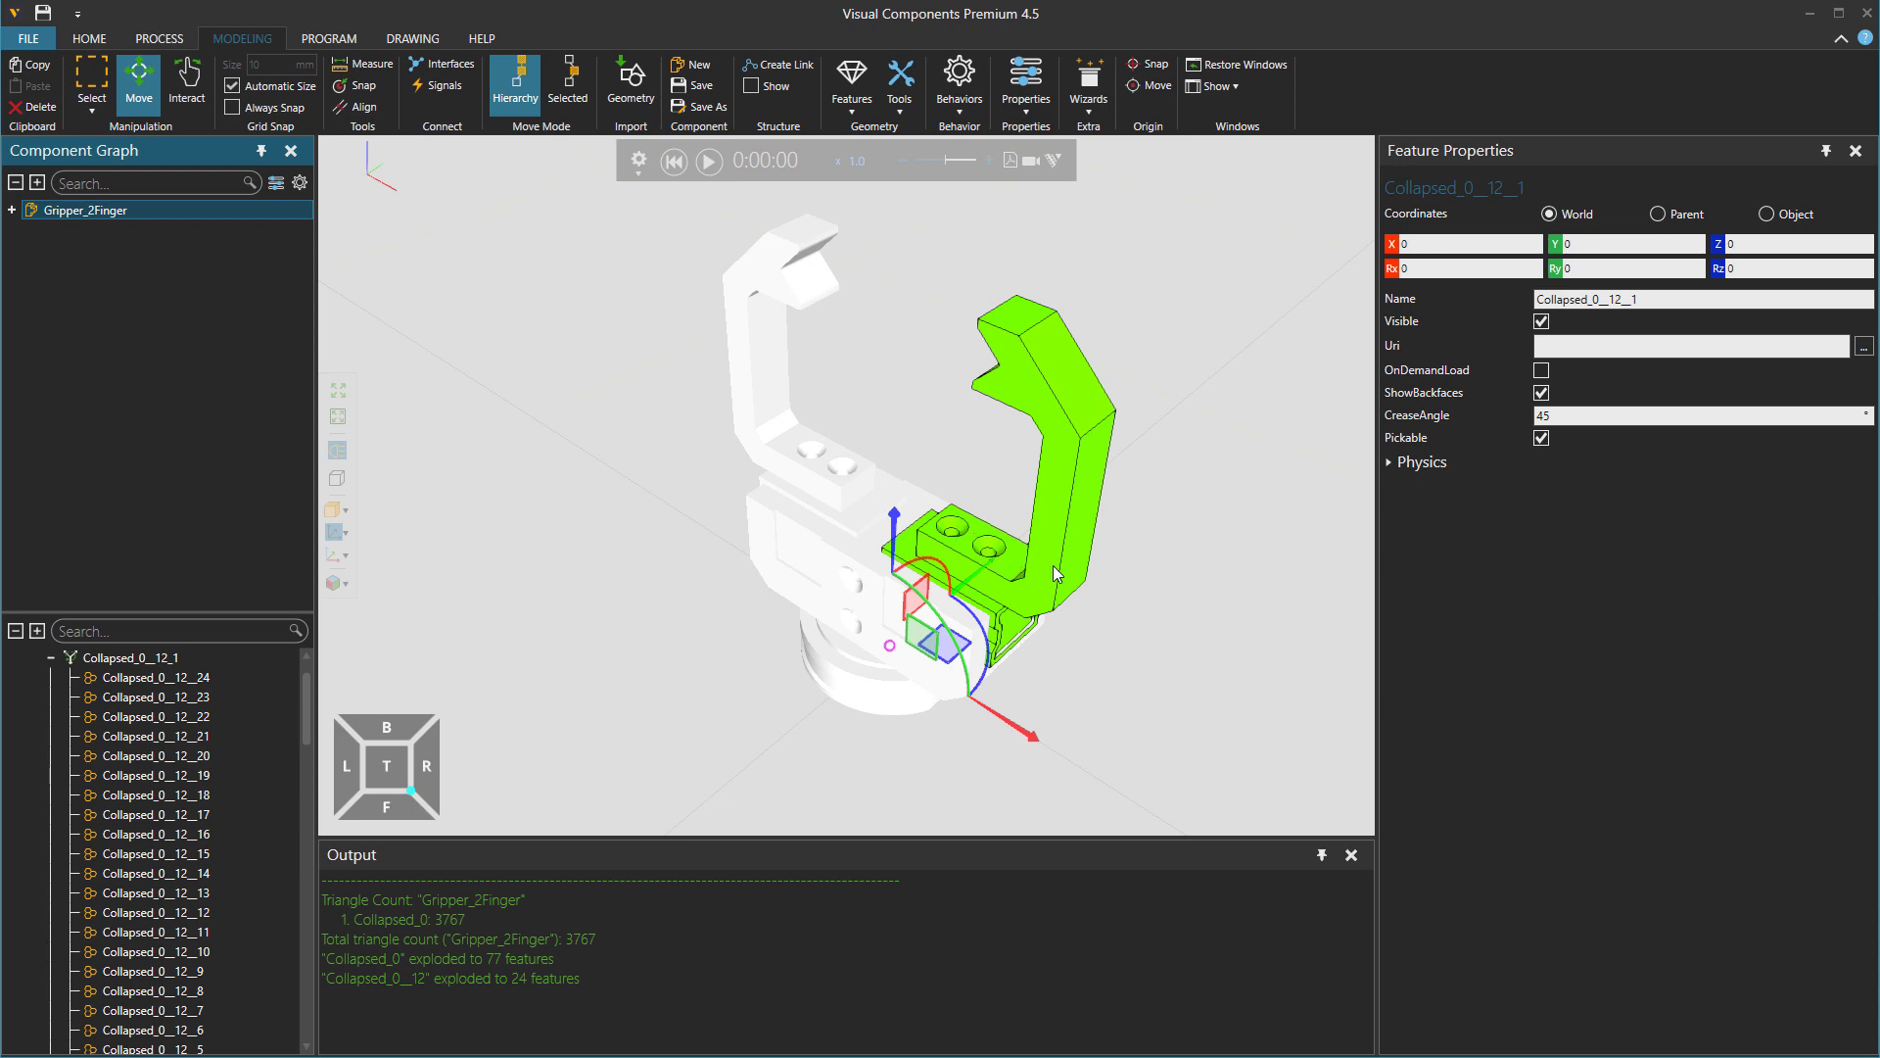
# Turn the right jaw arm into its own new link.
pyautogui.moveTo(1053, 566)
pyautogui.mouseDown(button='right')
pyautogui.moveTo(1133, 558)
pyautogui.moveTo(1083, 559)
pyautogui.mouseUp(button='right')
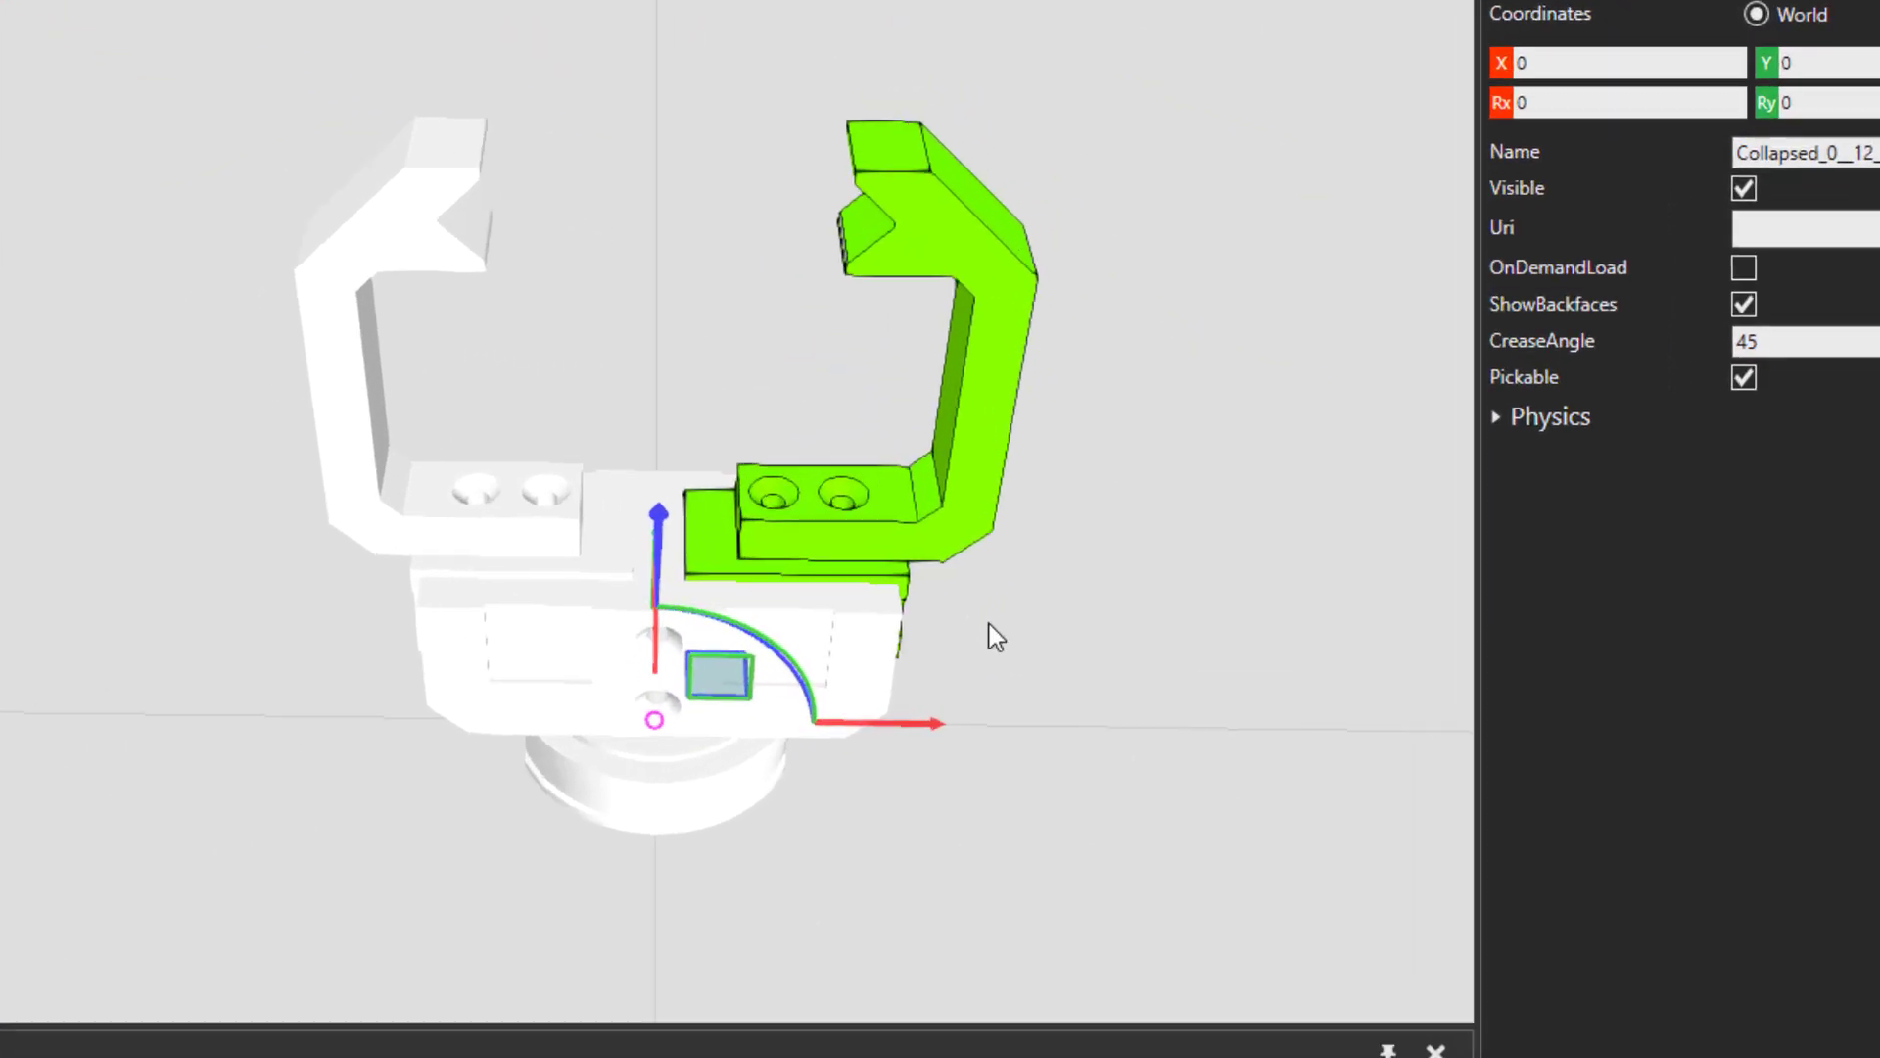
pyautogui.rightClick(897, 168)
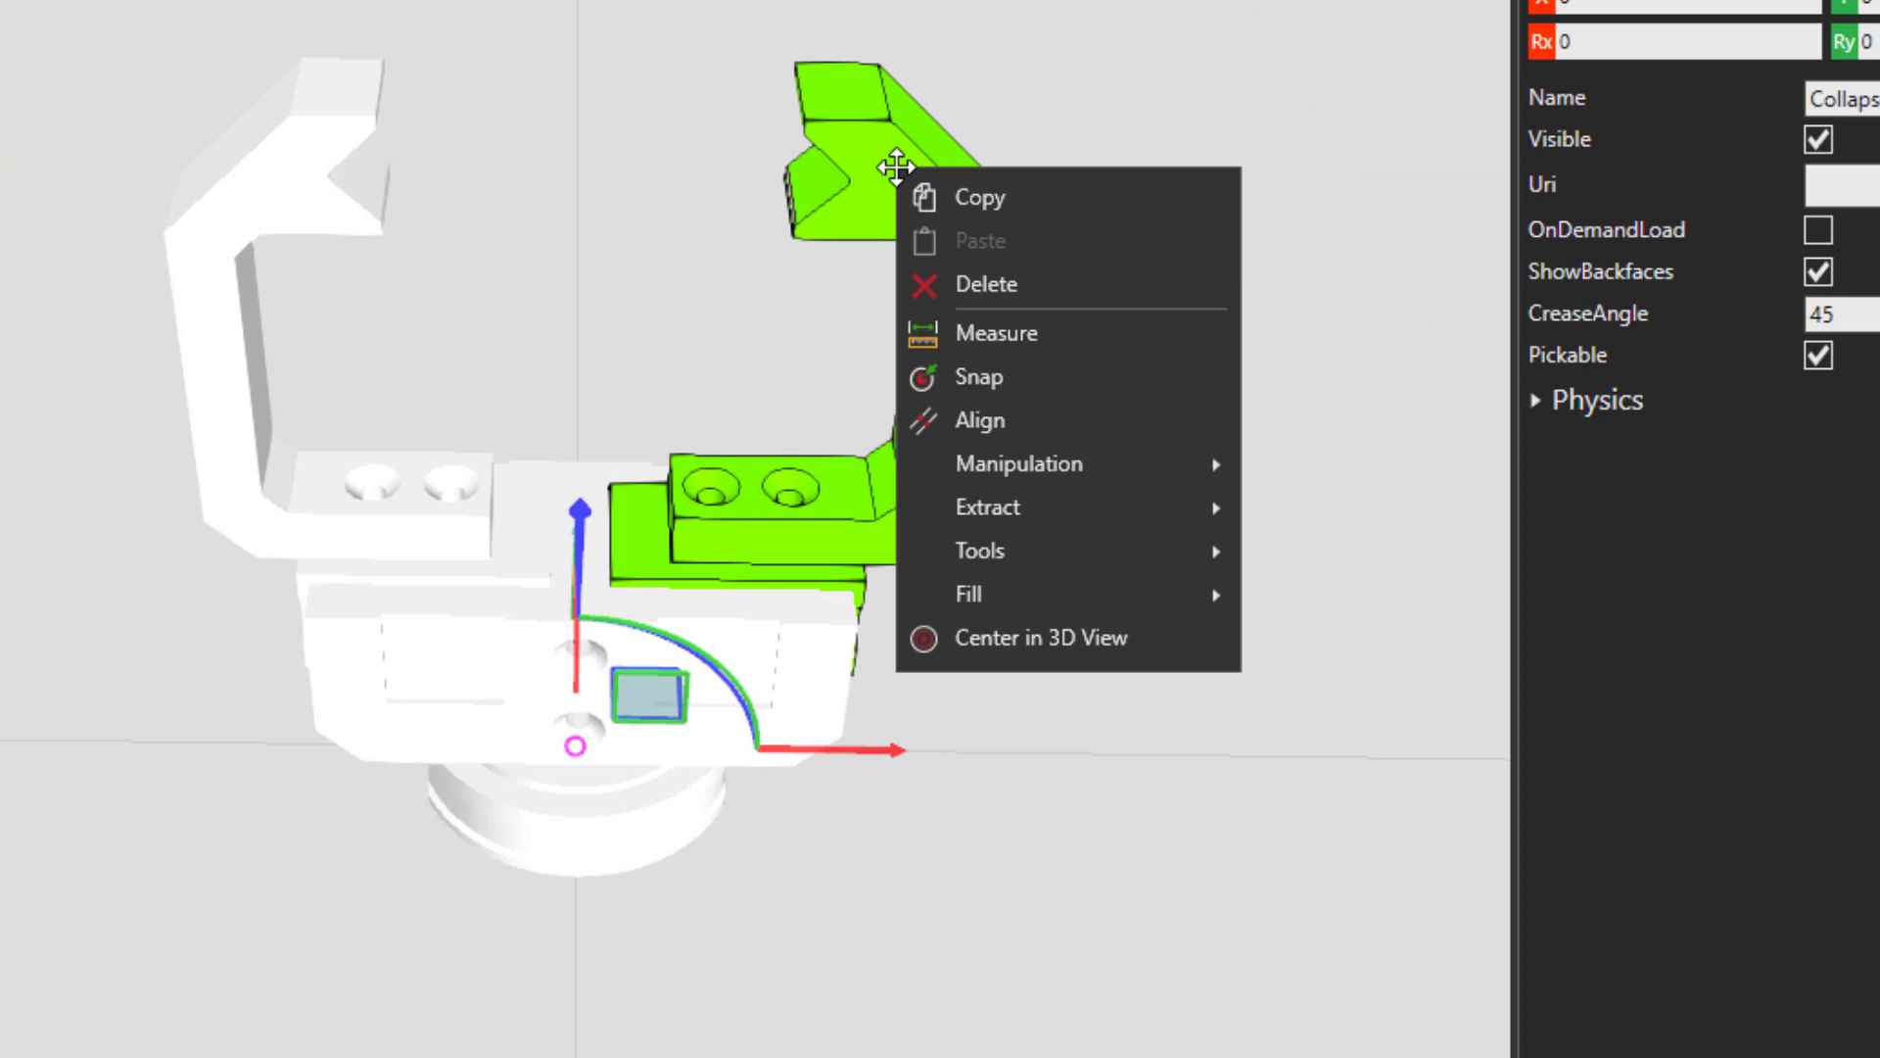
pyautogui.moveTo(1126, 508)
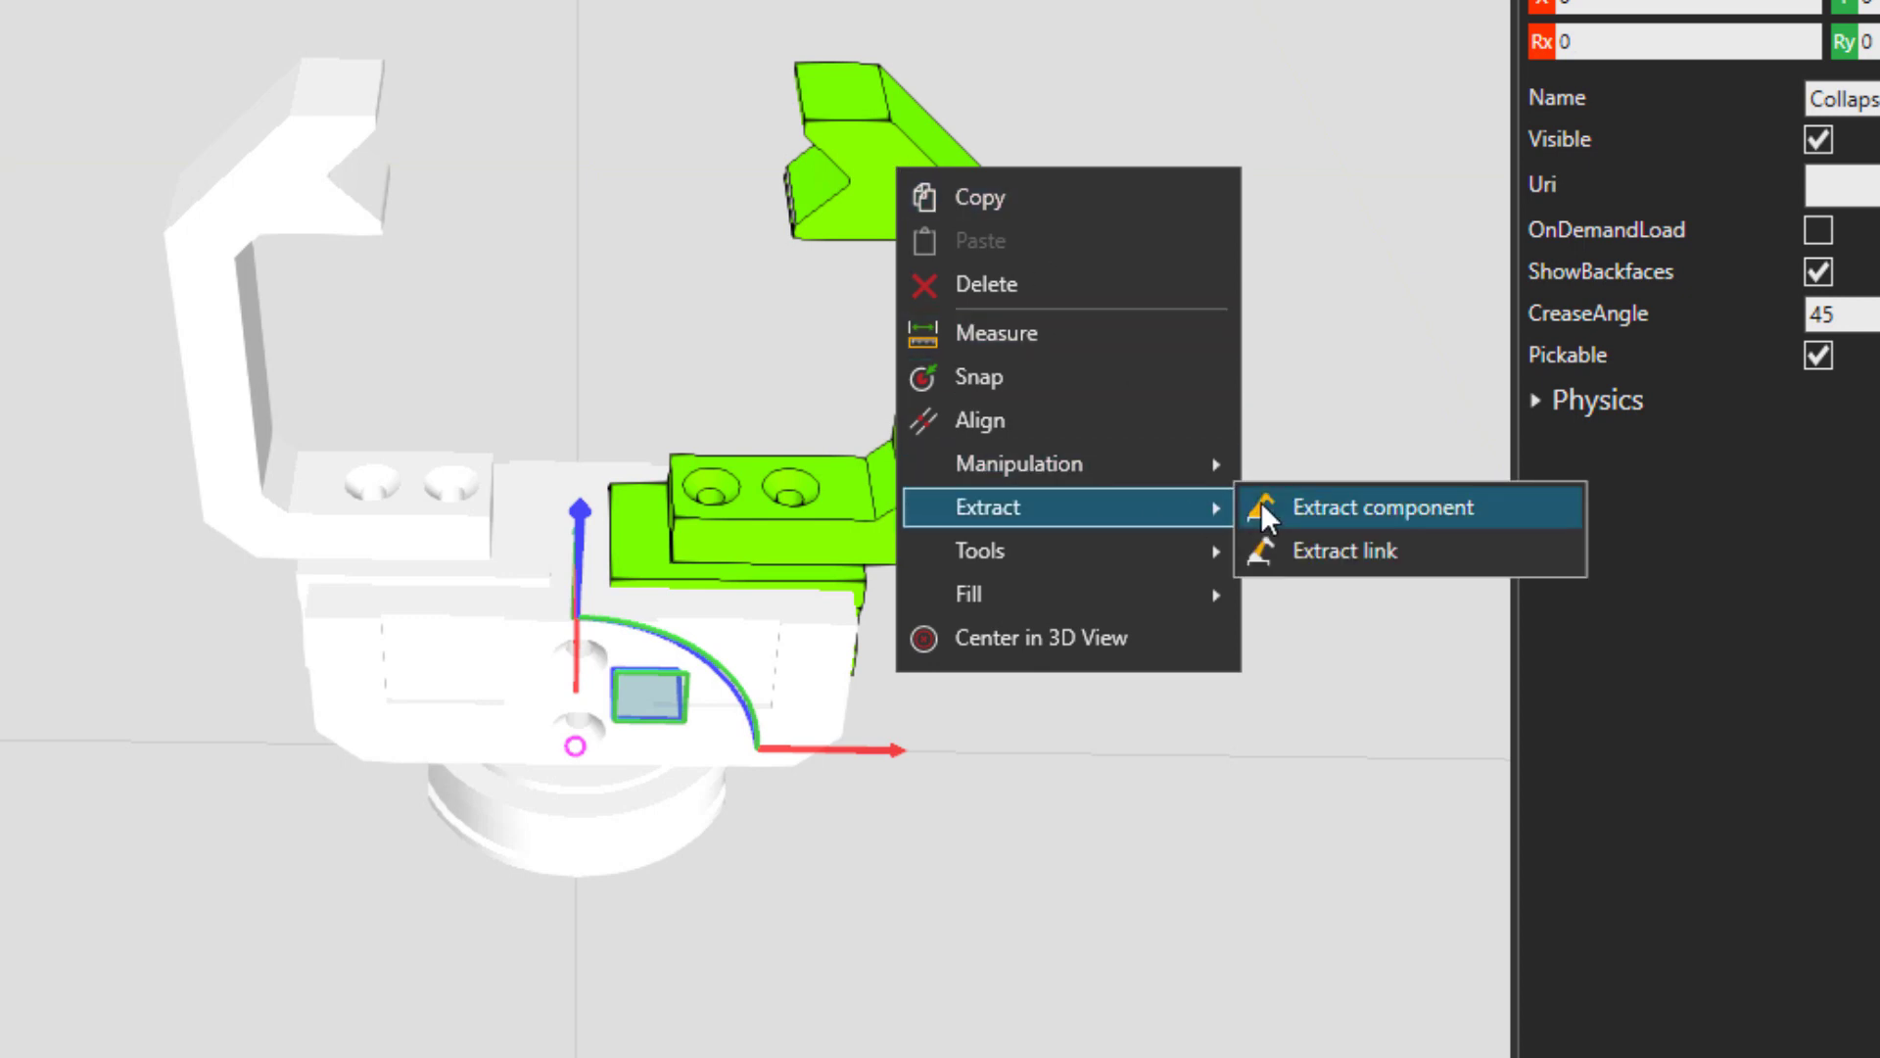
pyautogui.click(1360, 551)
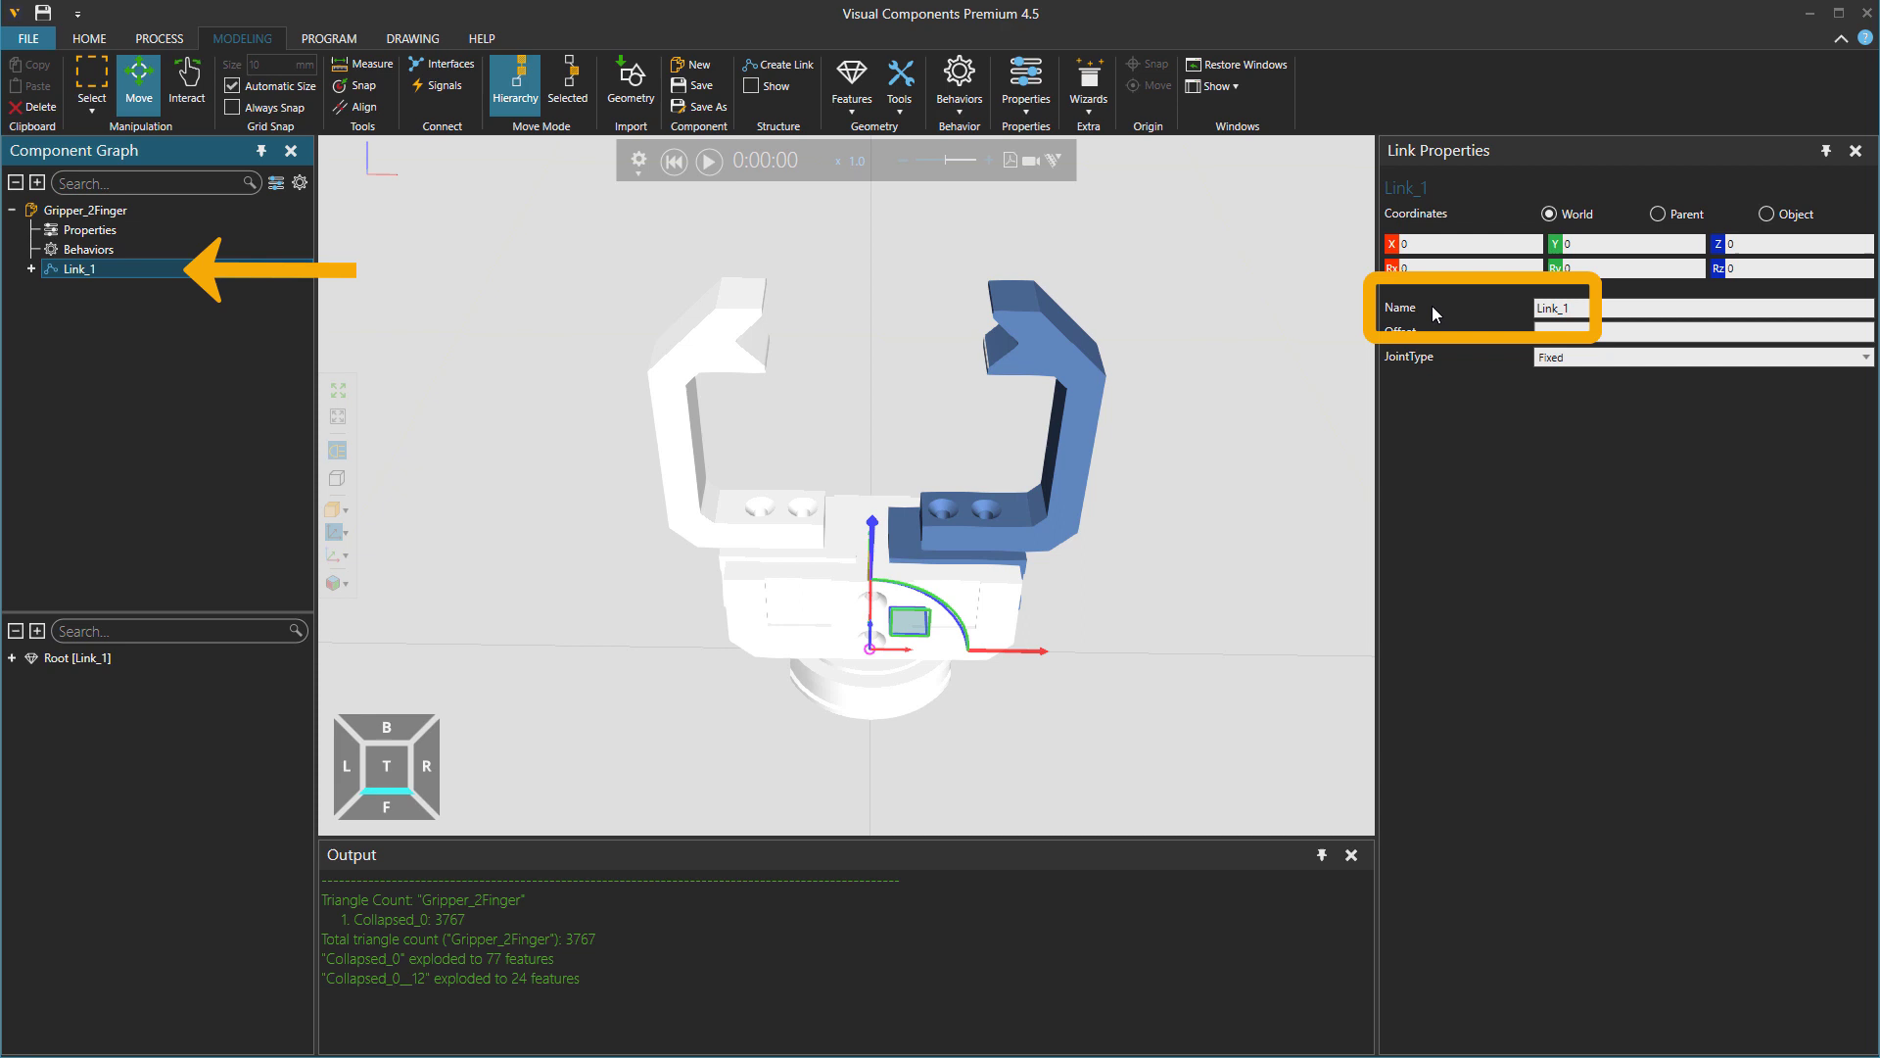
pyautogui.click(1577, 306)
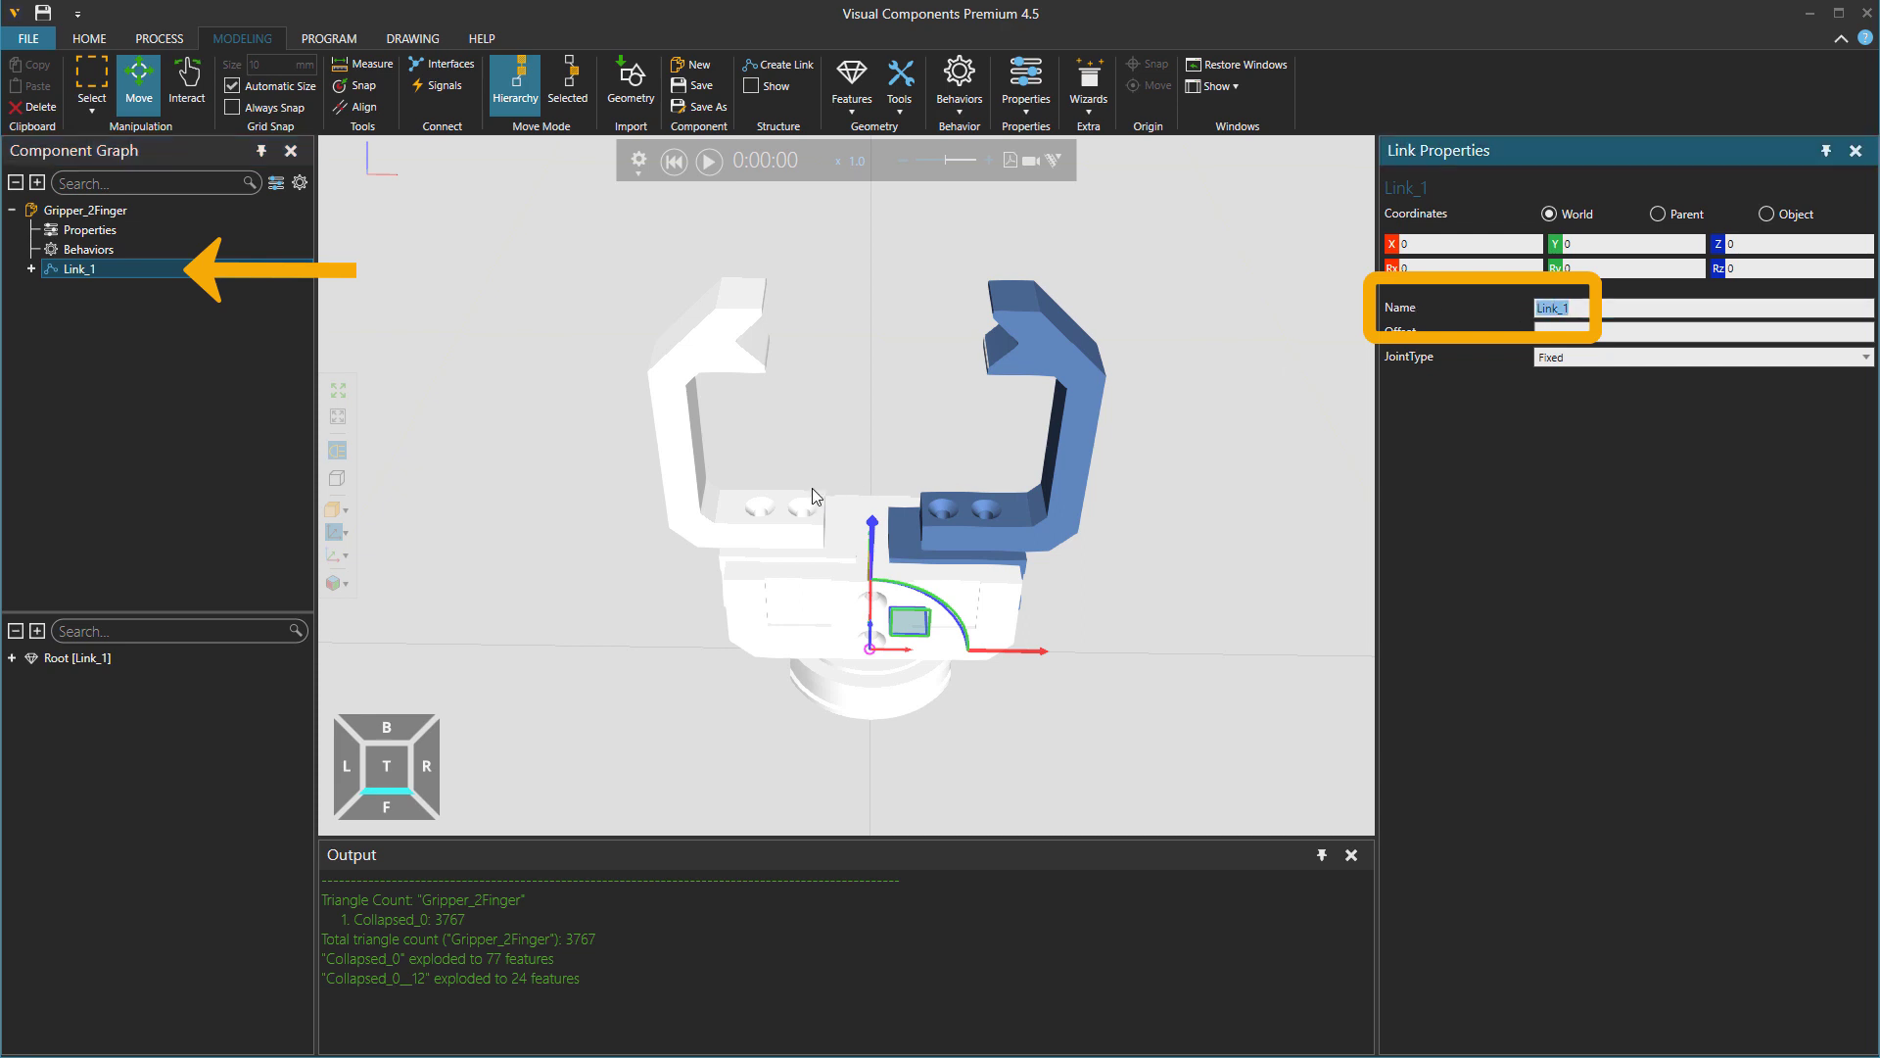
# Make the left finger its own link, Link_2, and show its Collapsed_0__1 feature properties.
pyautogui.click(767, 505)
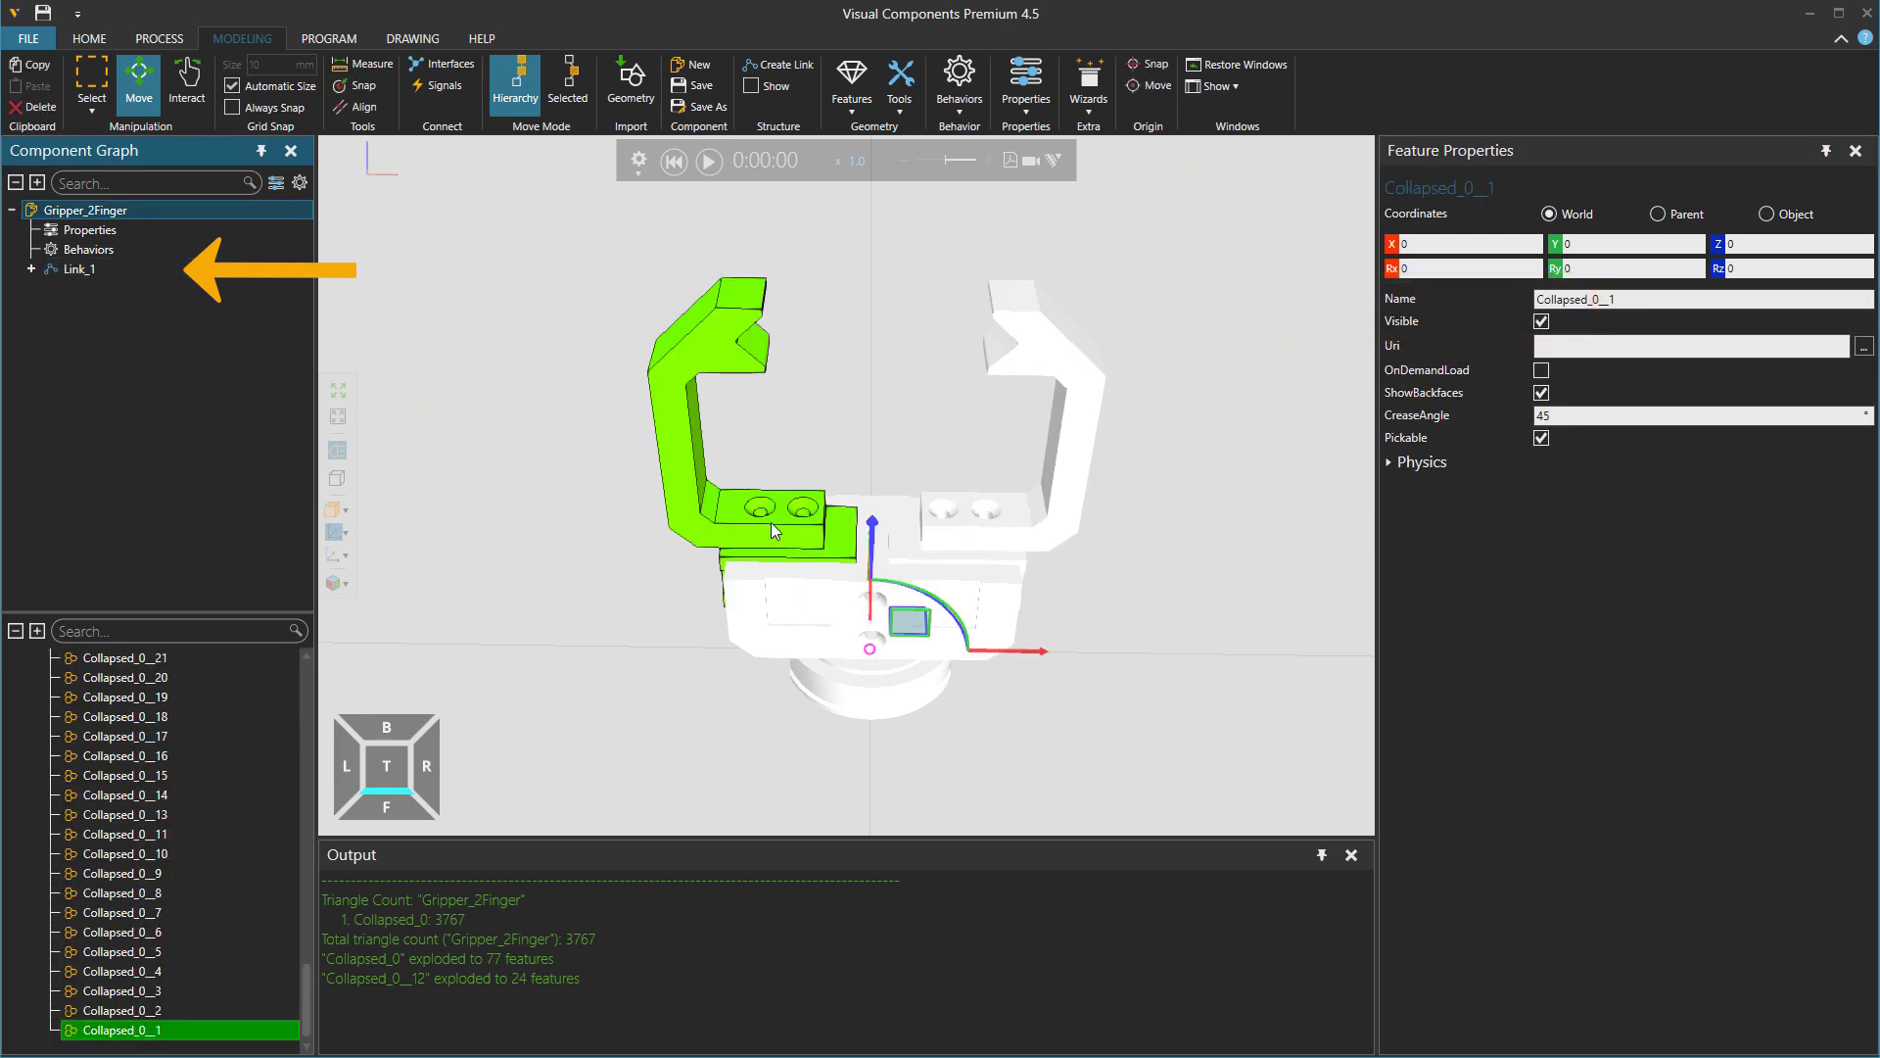
pyautogui.click(772, 523)
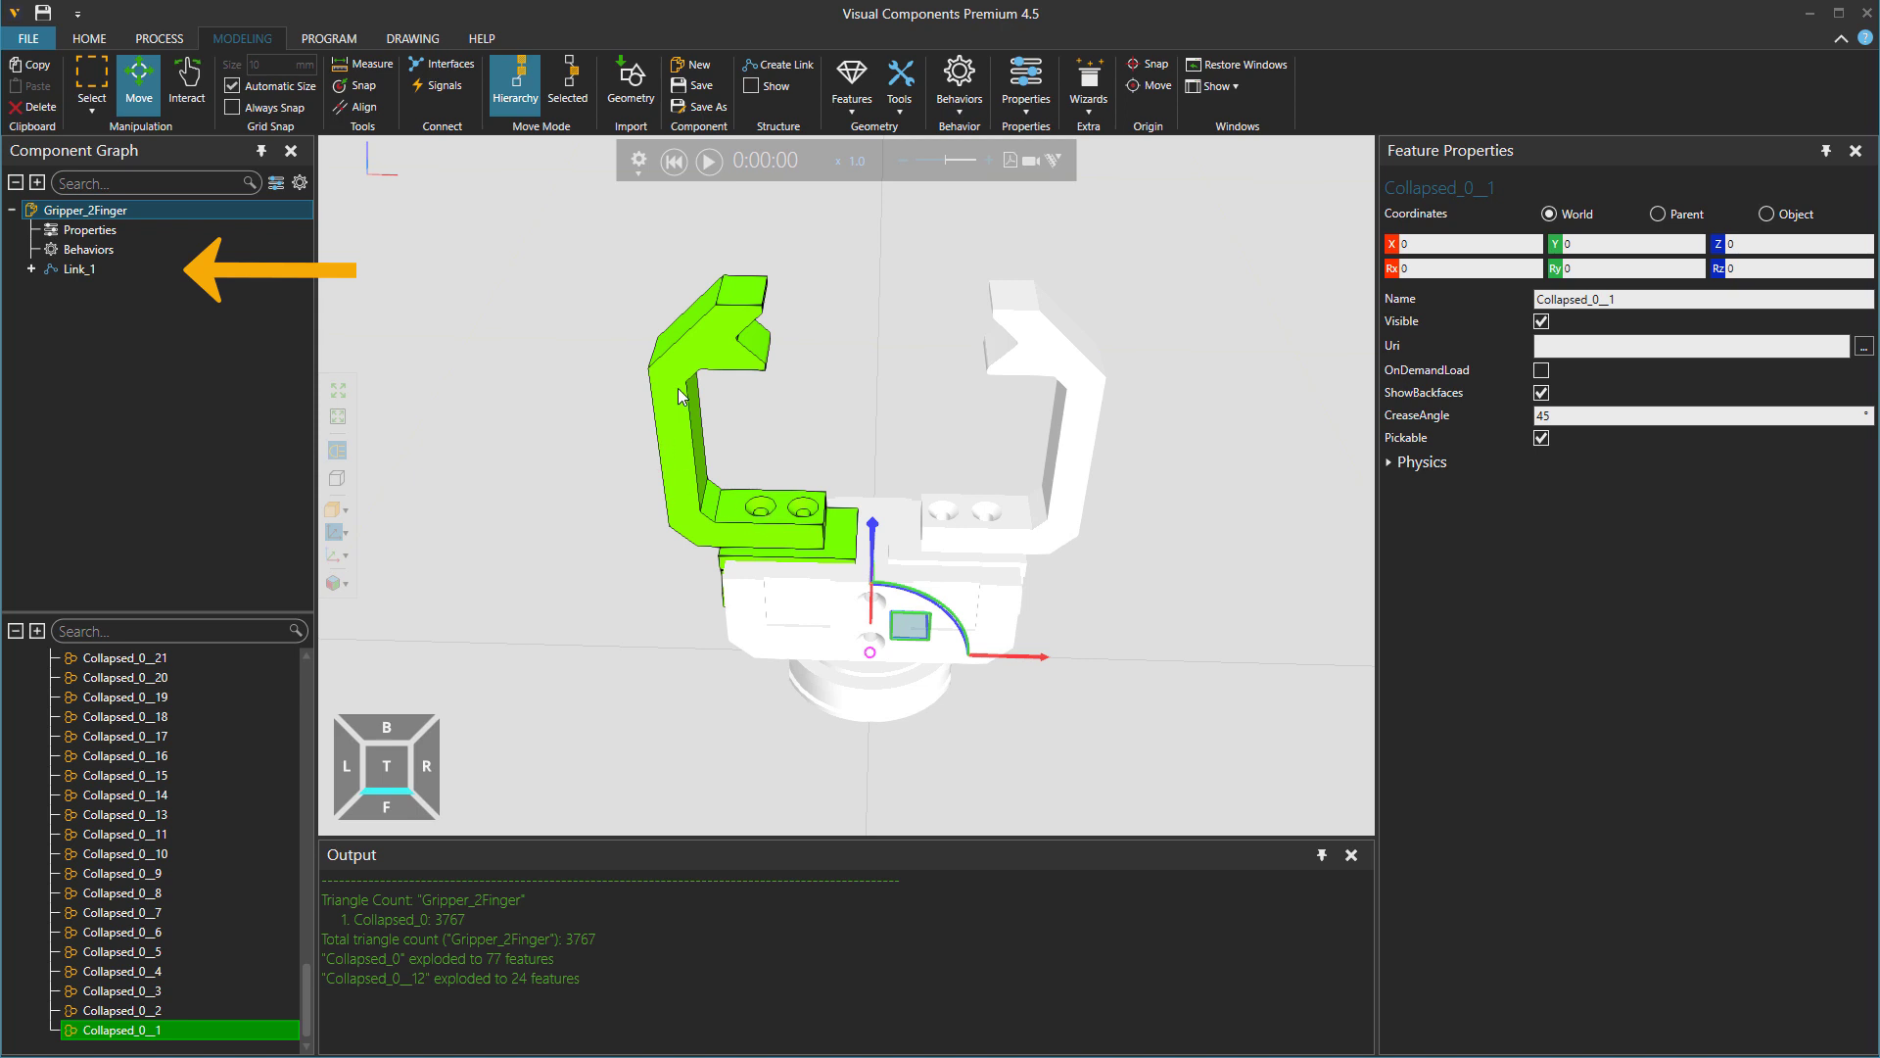
pyautogui.rightClick(737, 334)
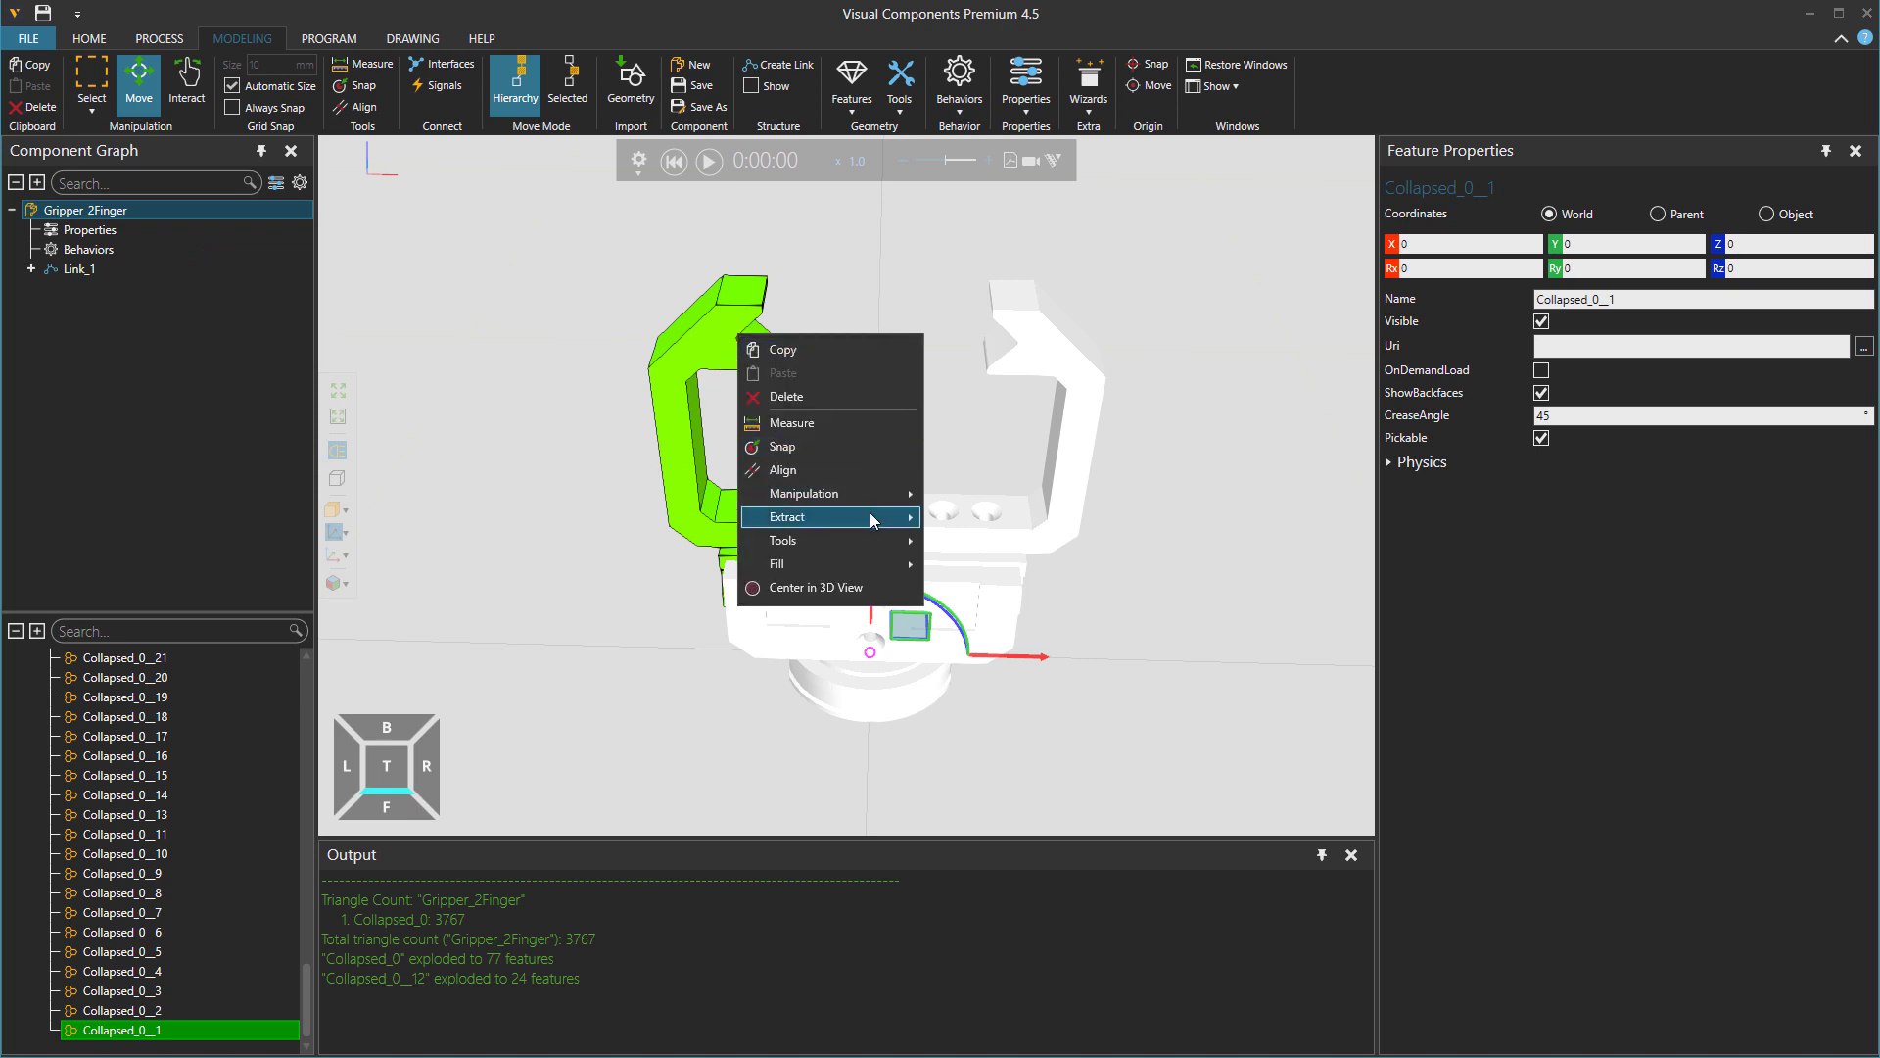
pyautogui.moveTo(873, 519)
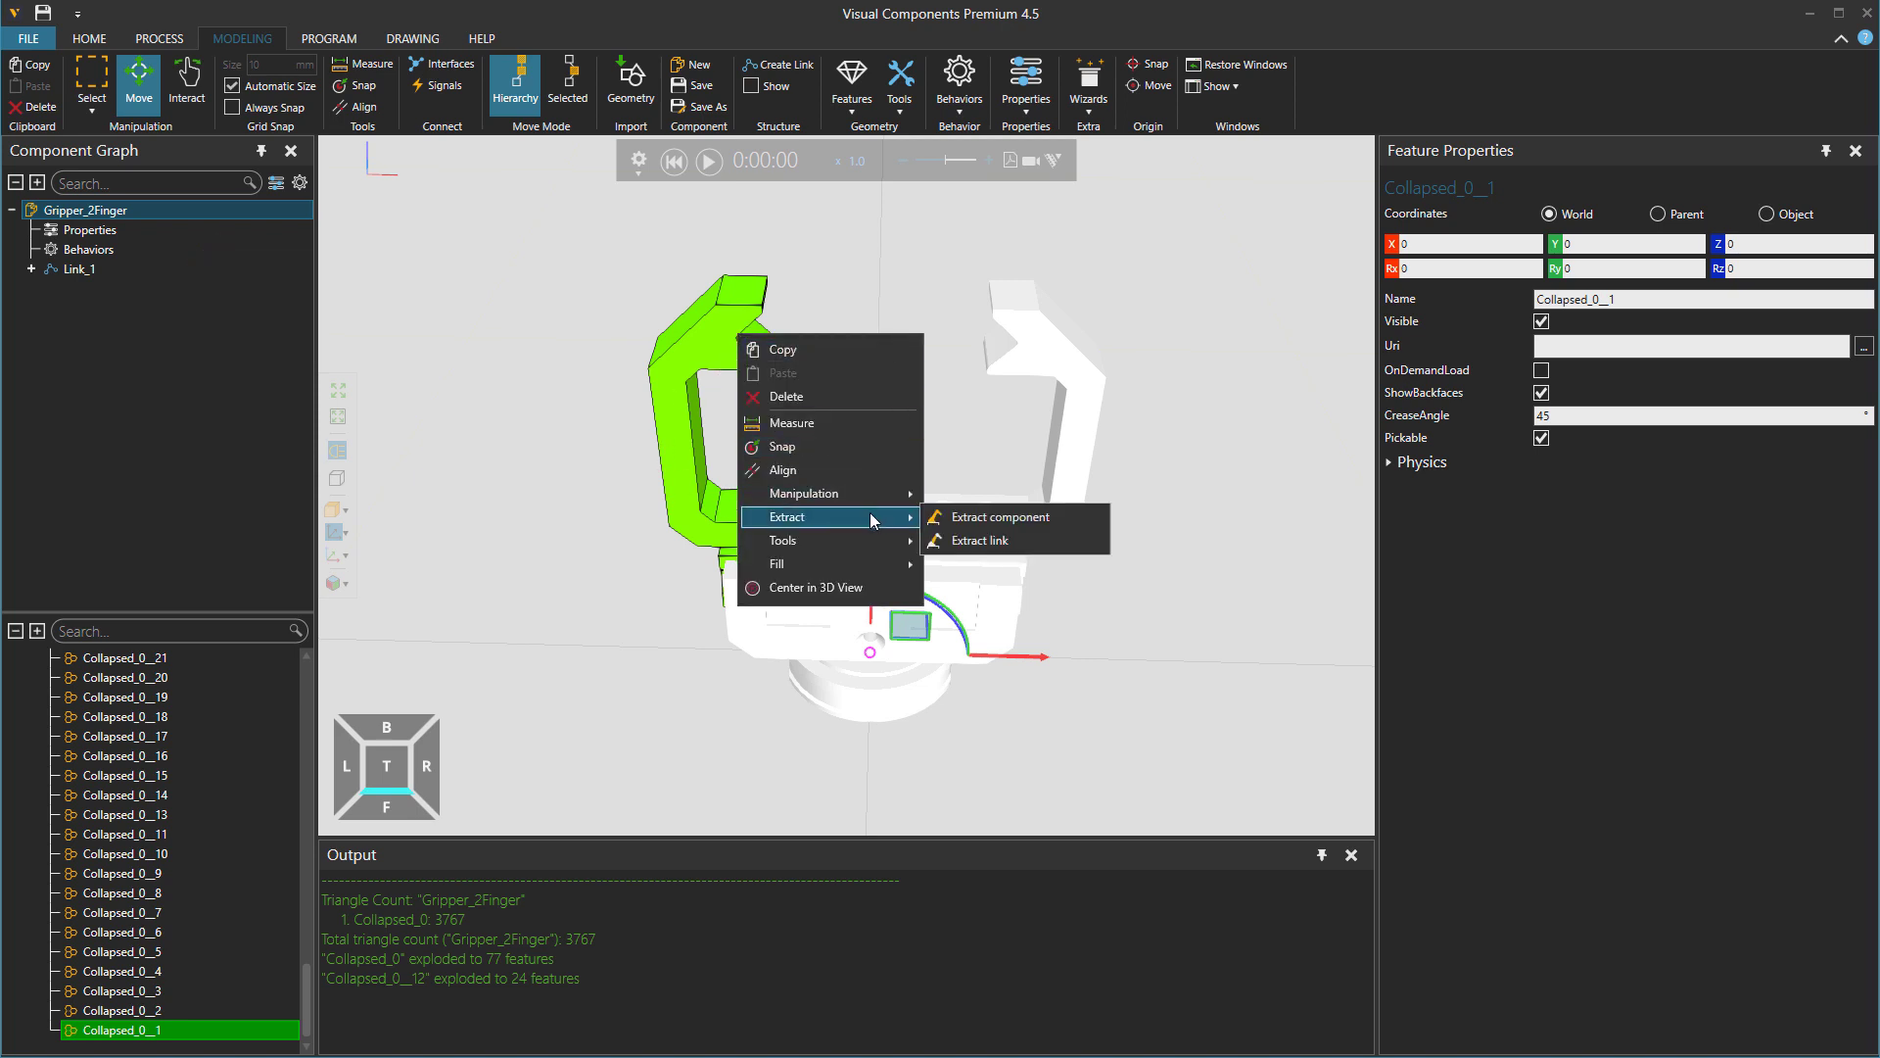
pyautogui.click(997, 541)
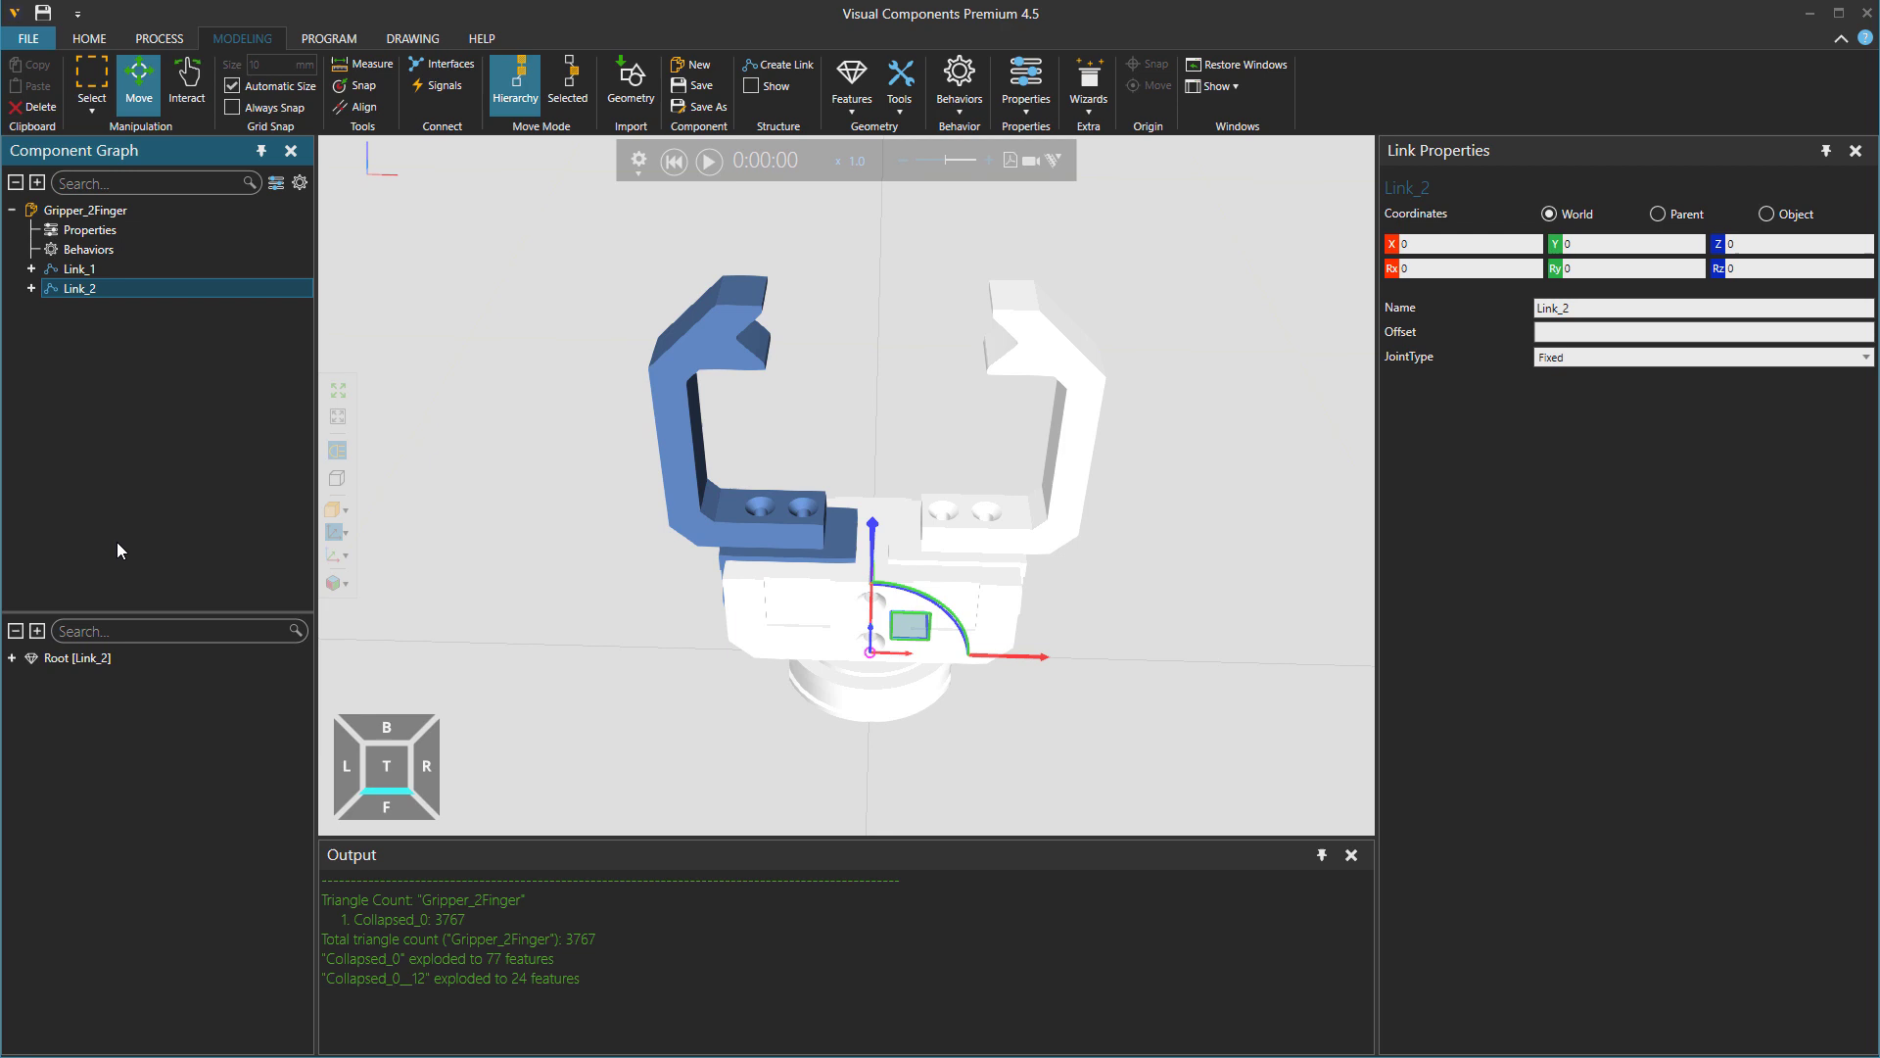
pyautogui.click(13, 659)
pyautogui.click(114, 678)
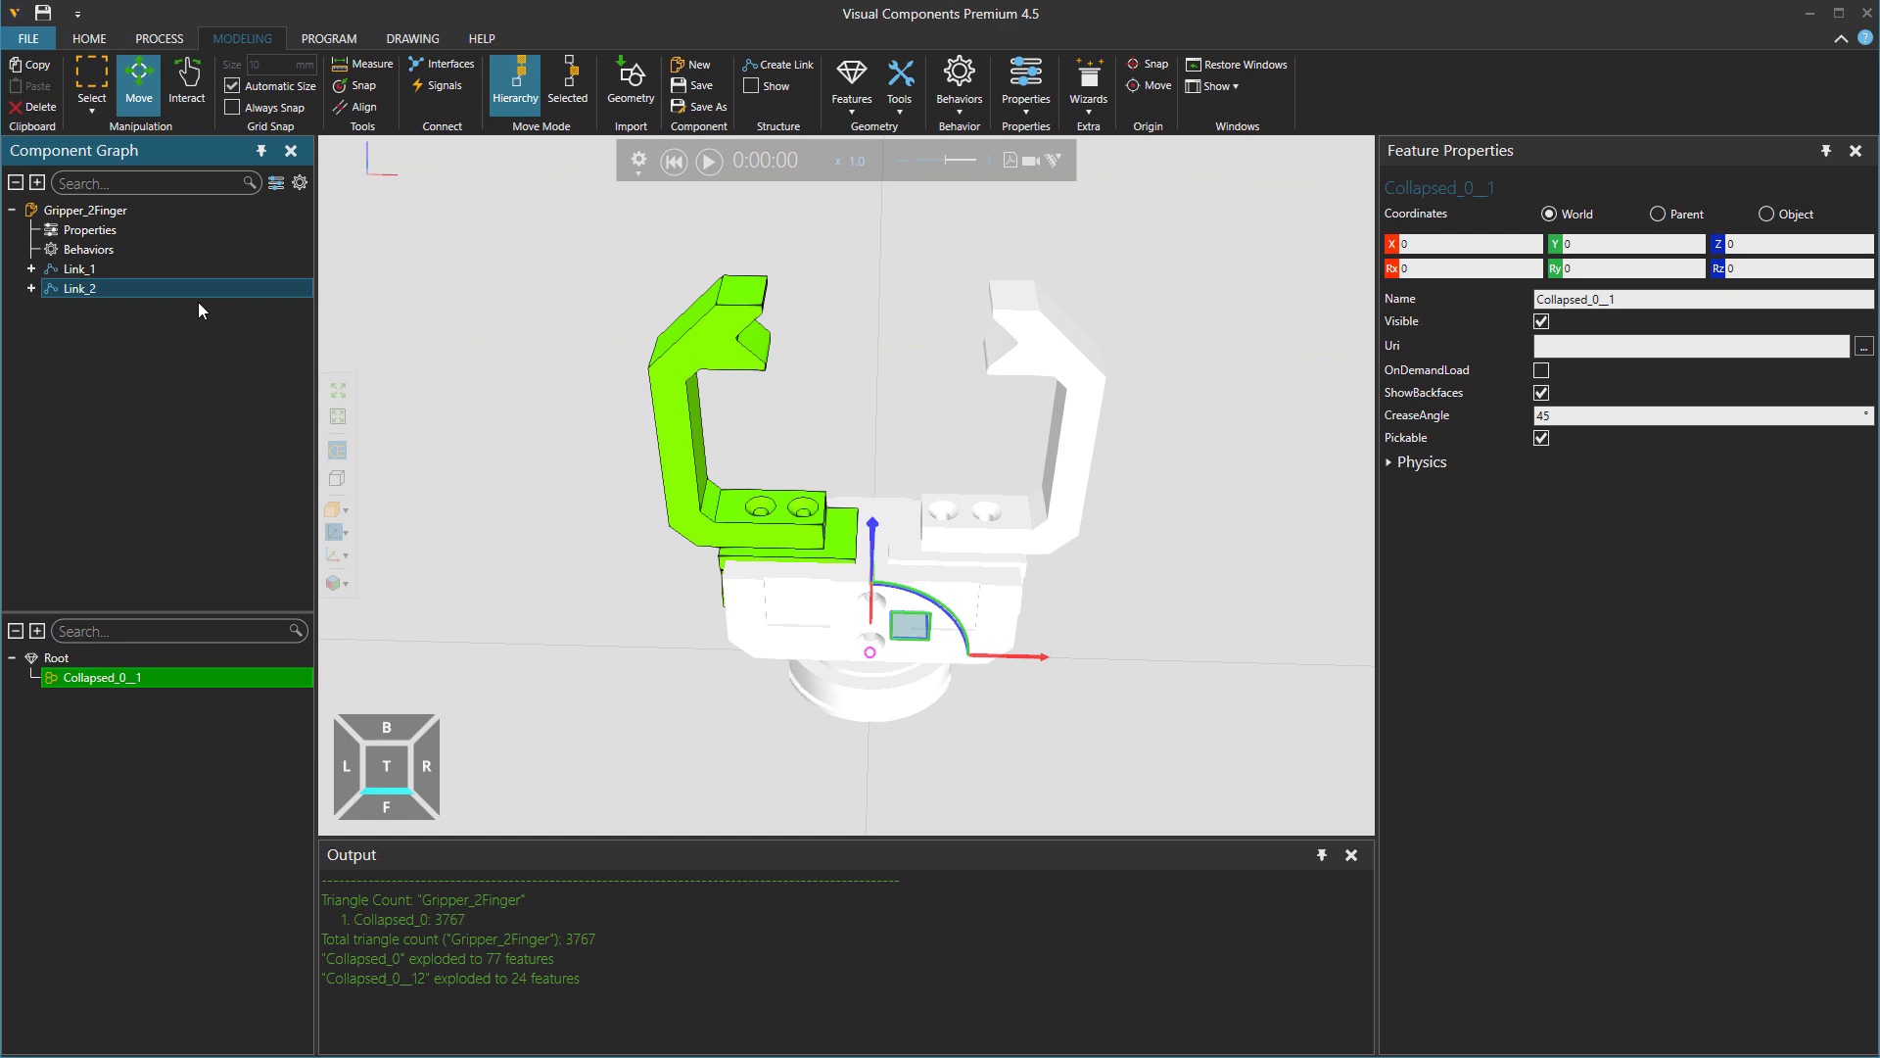
# Make Link_1 a translational joint J1 that slides along +X.
pyautogui.click(160, 270)
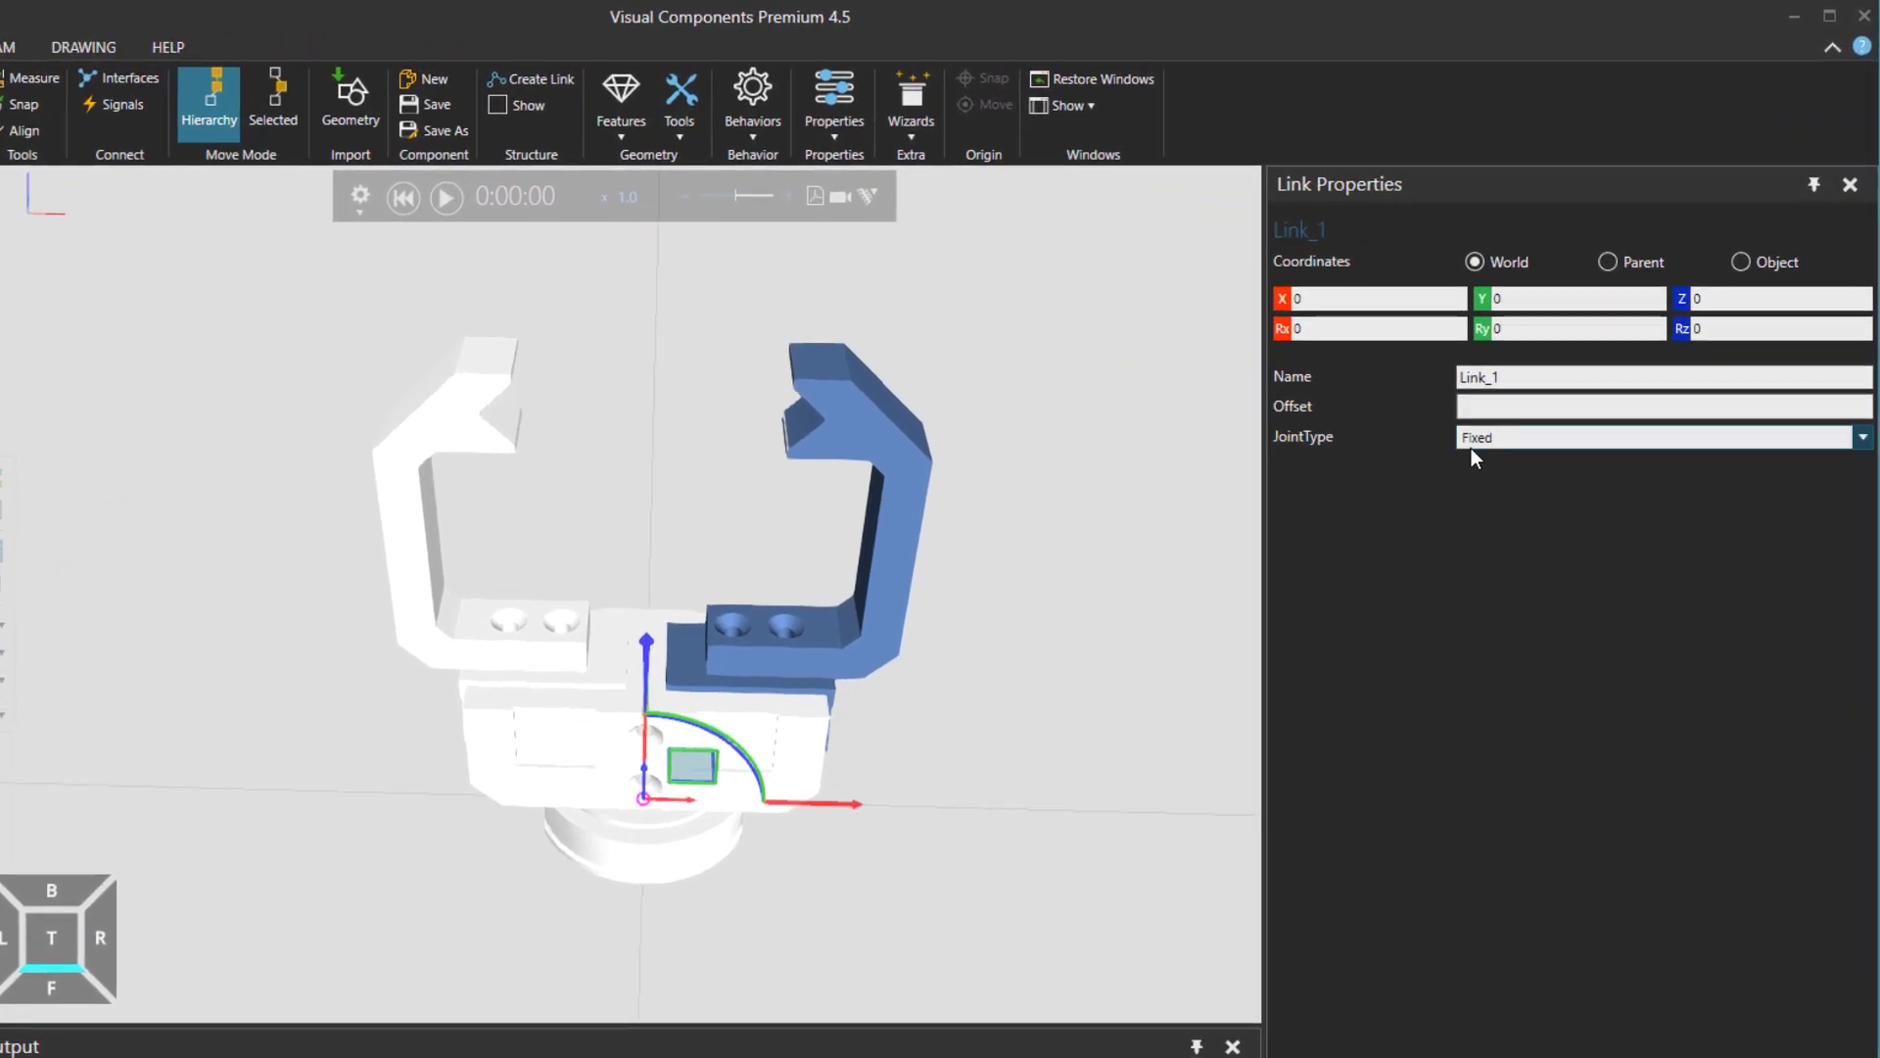
pyautogui.click(1478, 438)
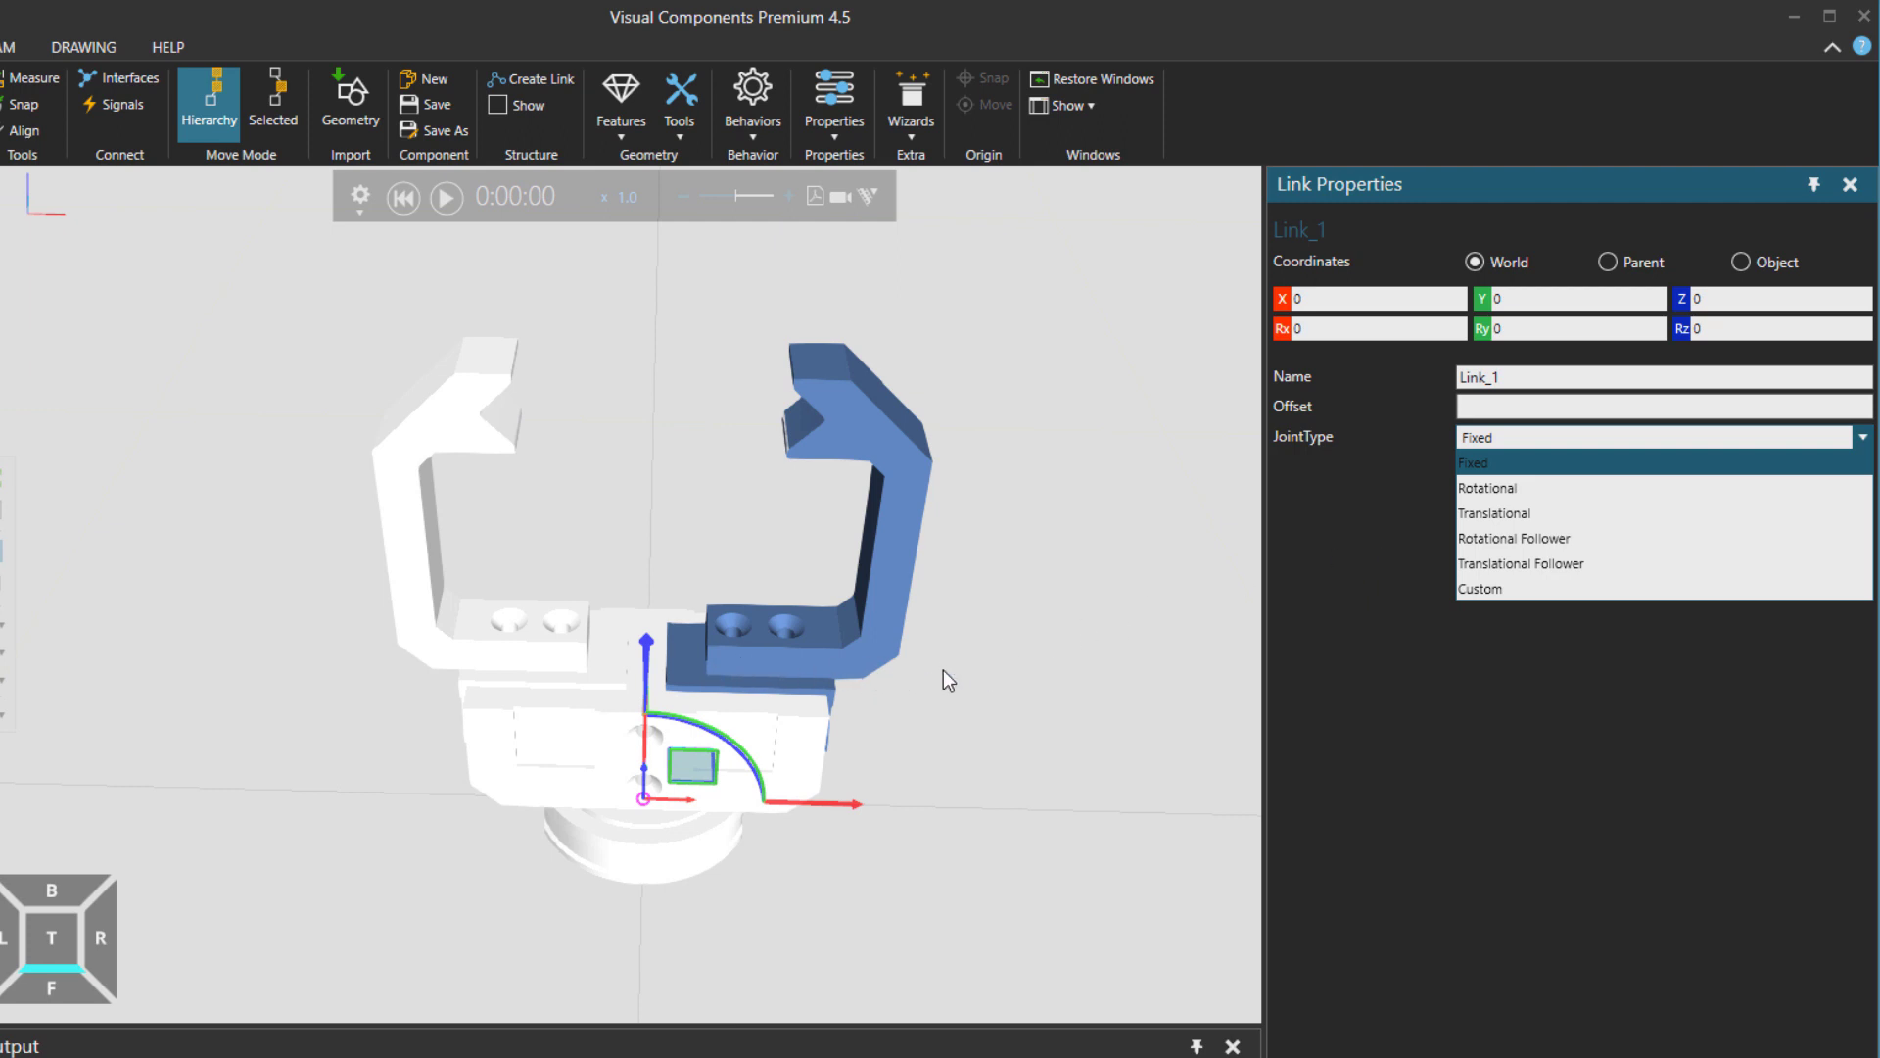
pyautogui.click(1484, 513)
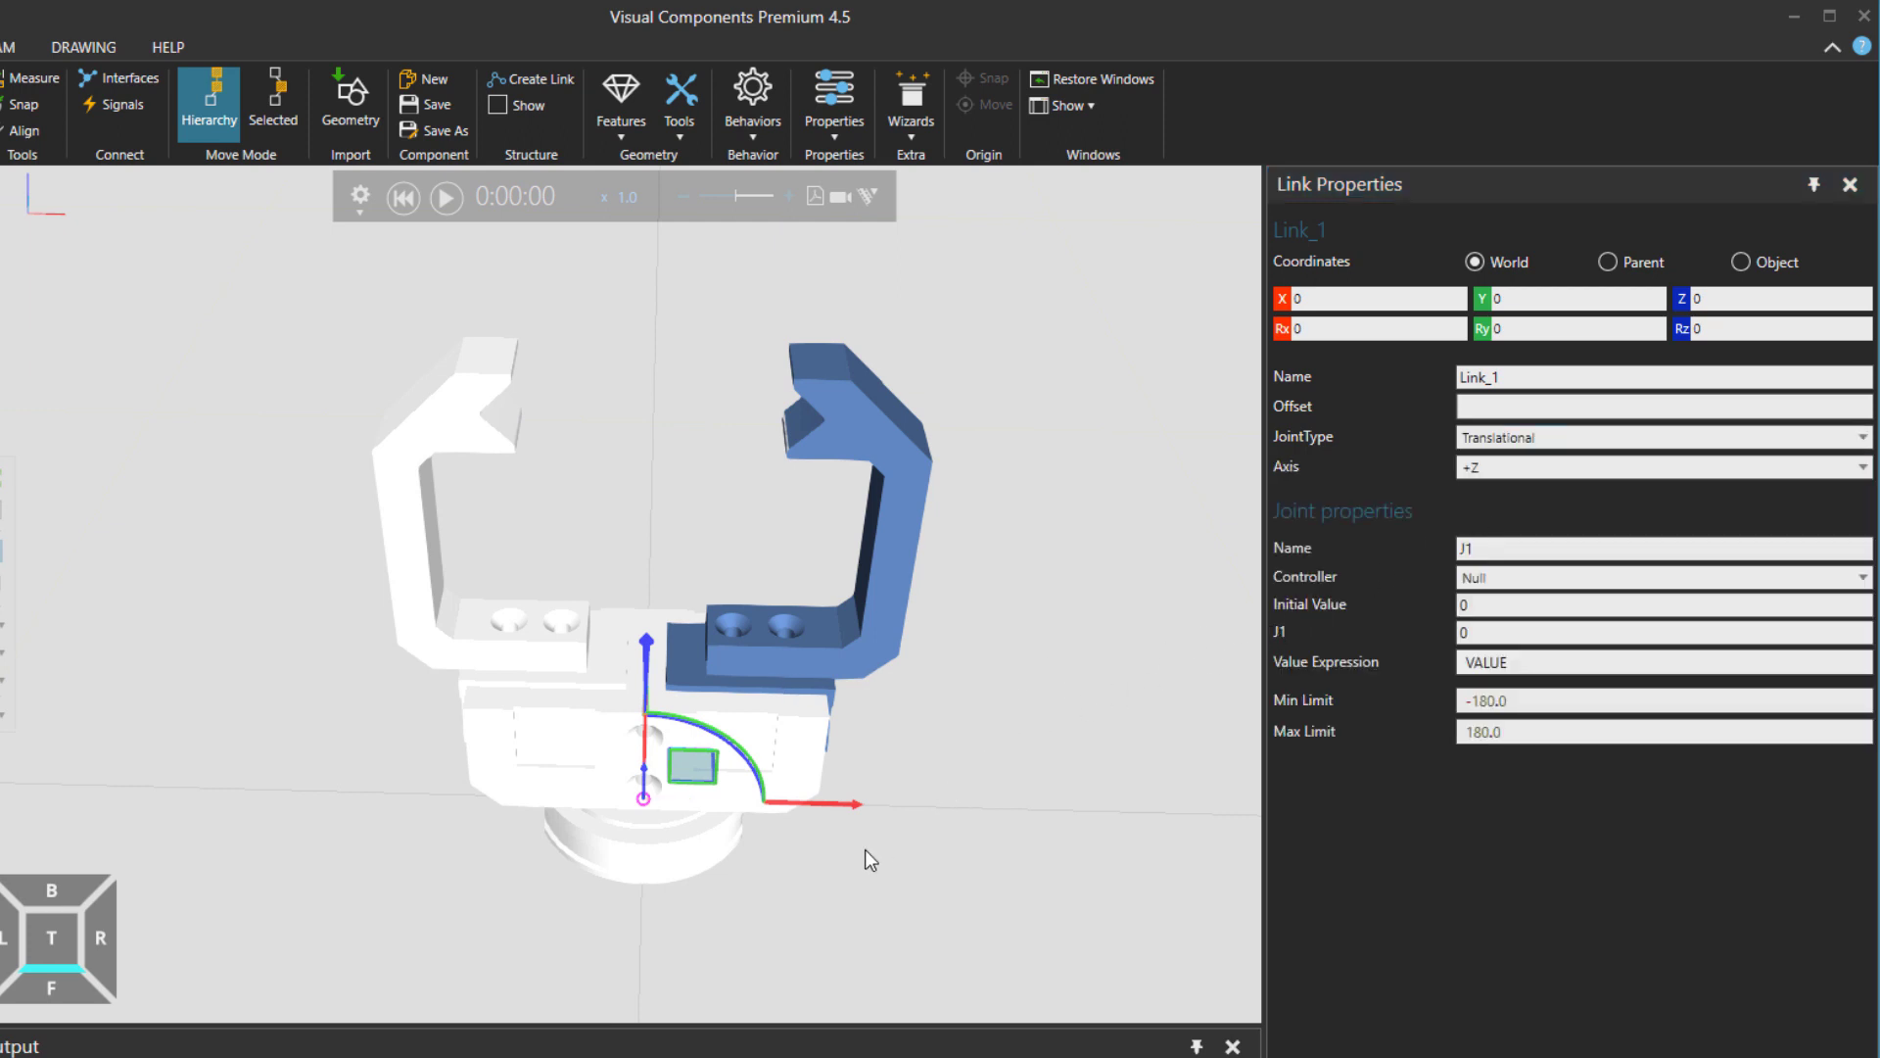
pyautogui.moveTo(869, 856); pyautogui.dragTo(706, 784, button='right')
pyautogui.scroll(3, 691, 715)
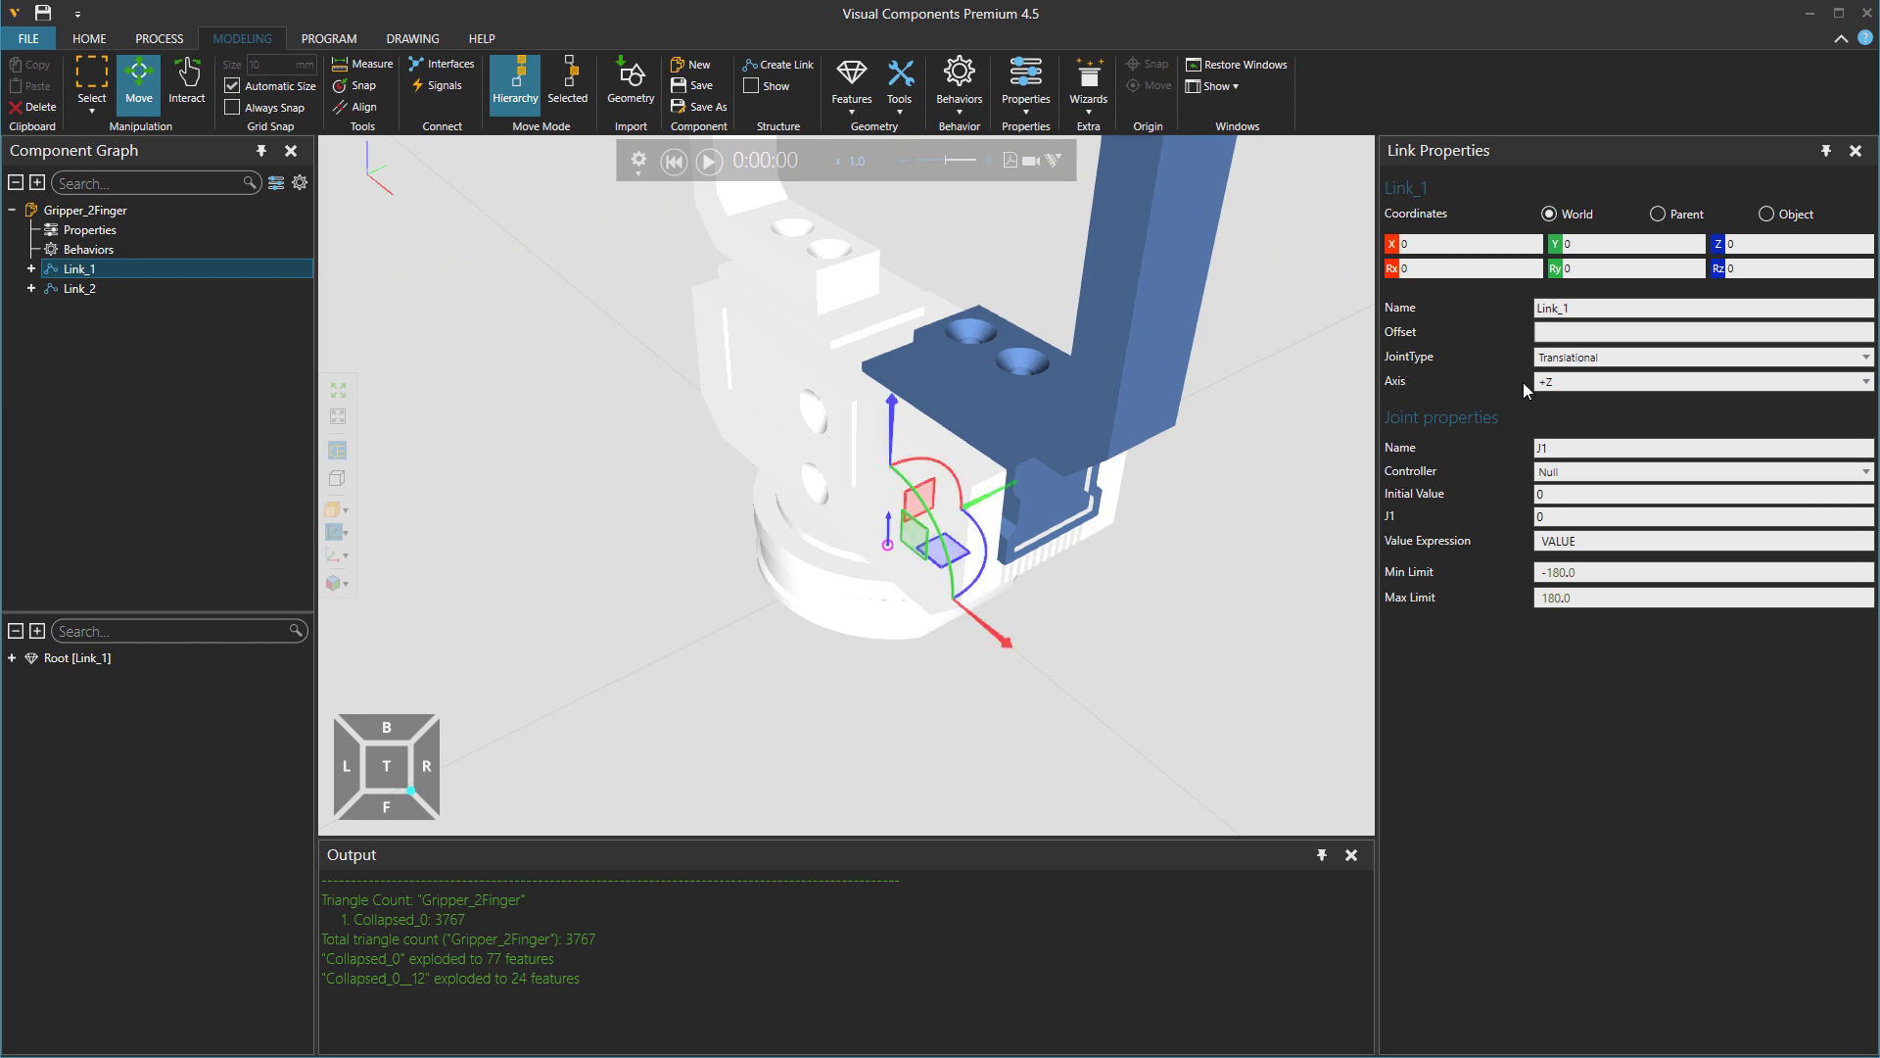
pyautogui.click(1570, 390)
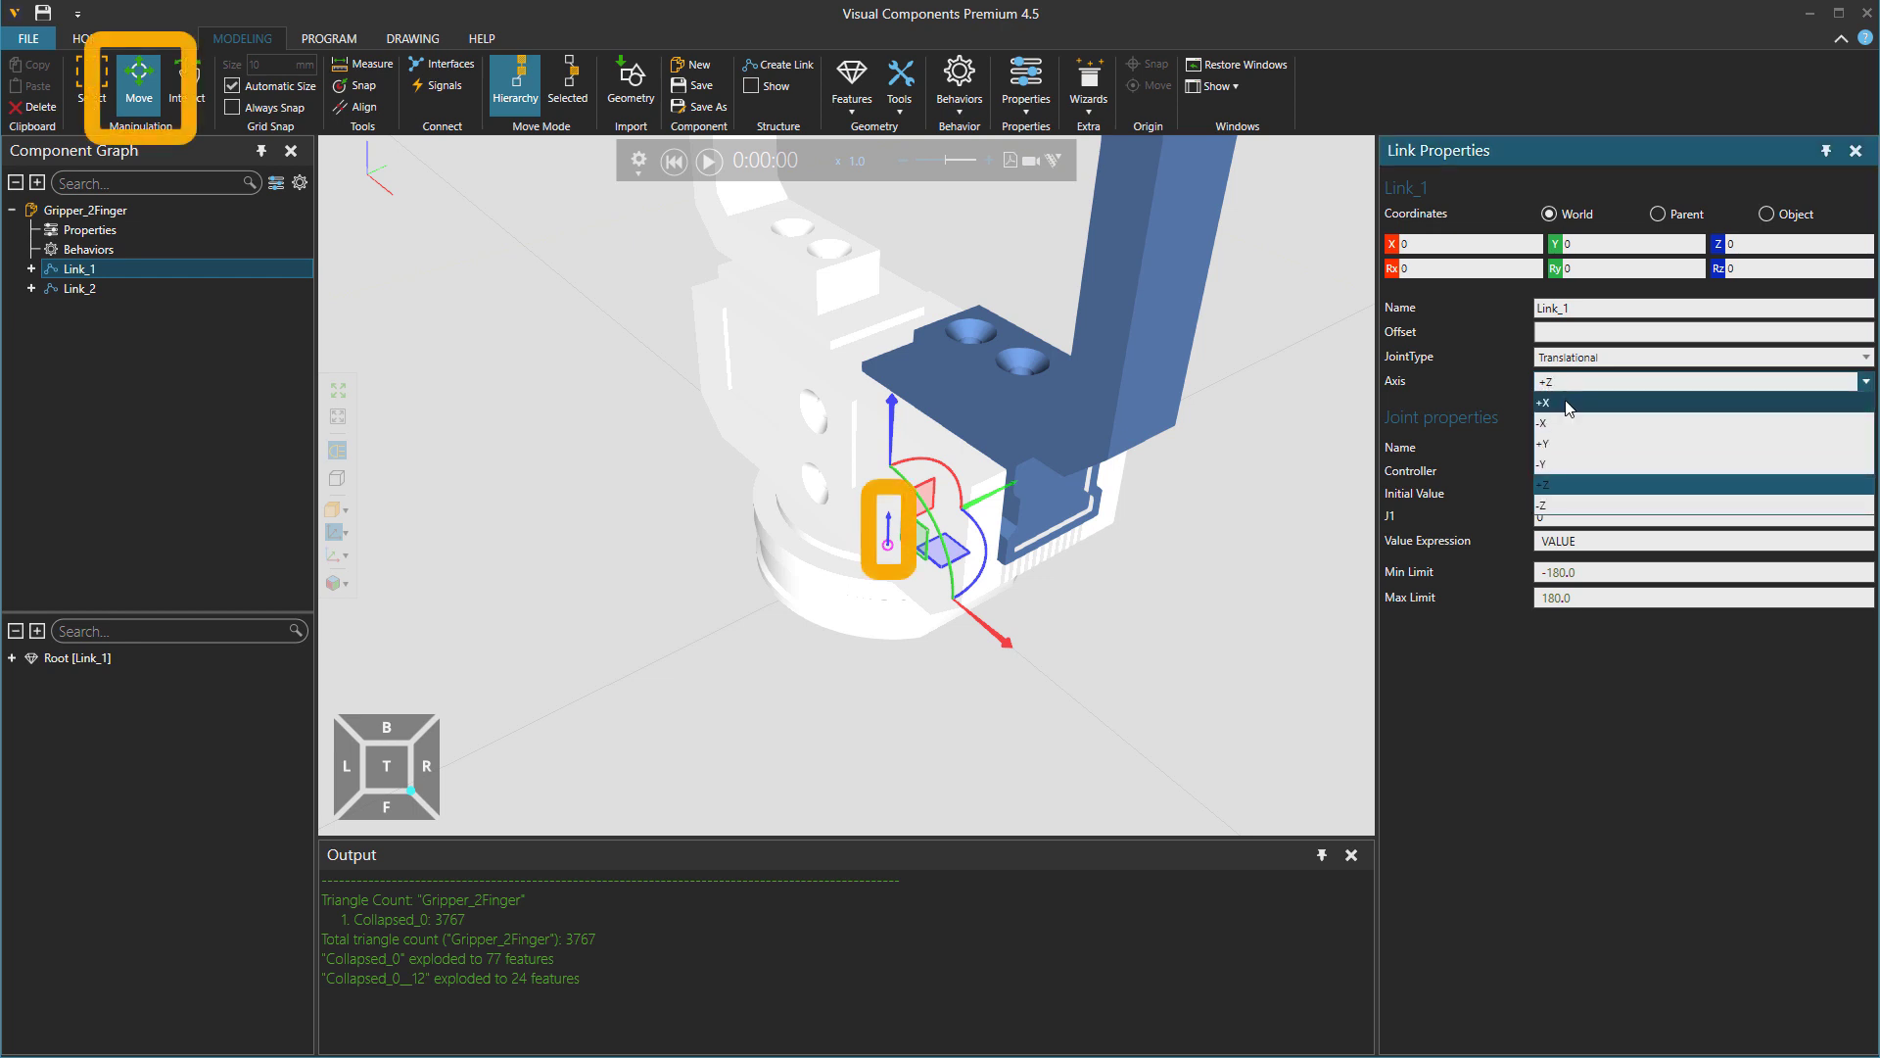
pyautogui.click(1570, 403)
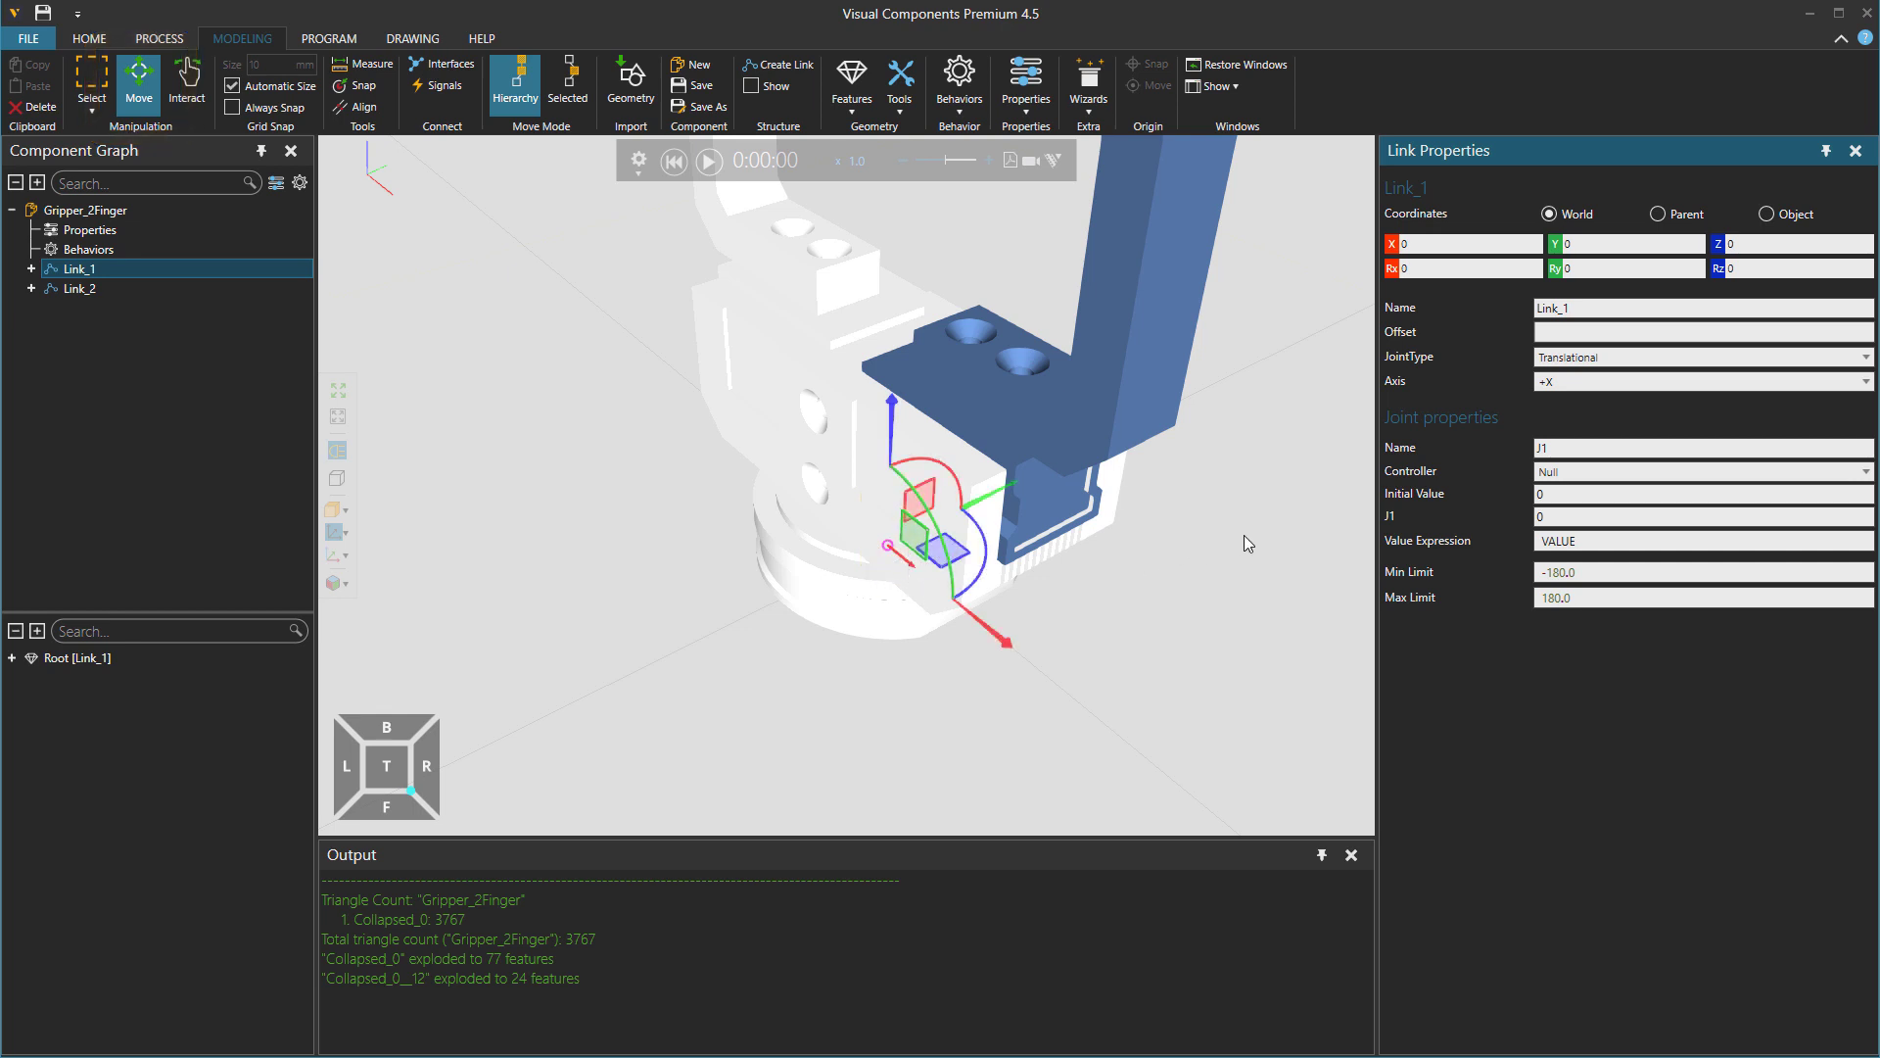
# Give J1 a new servo controller and change its minimum limit from -180.0 to 0.
pyautogui.click(1577, 470)
pyautogui.click(1578, 498)
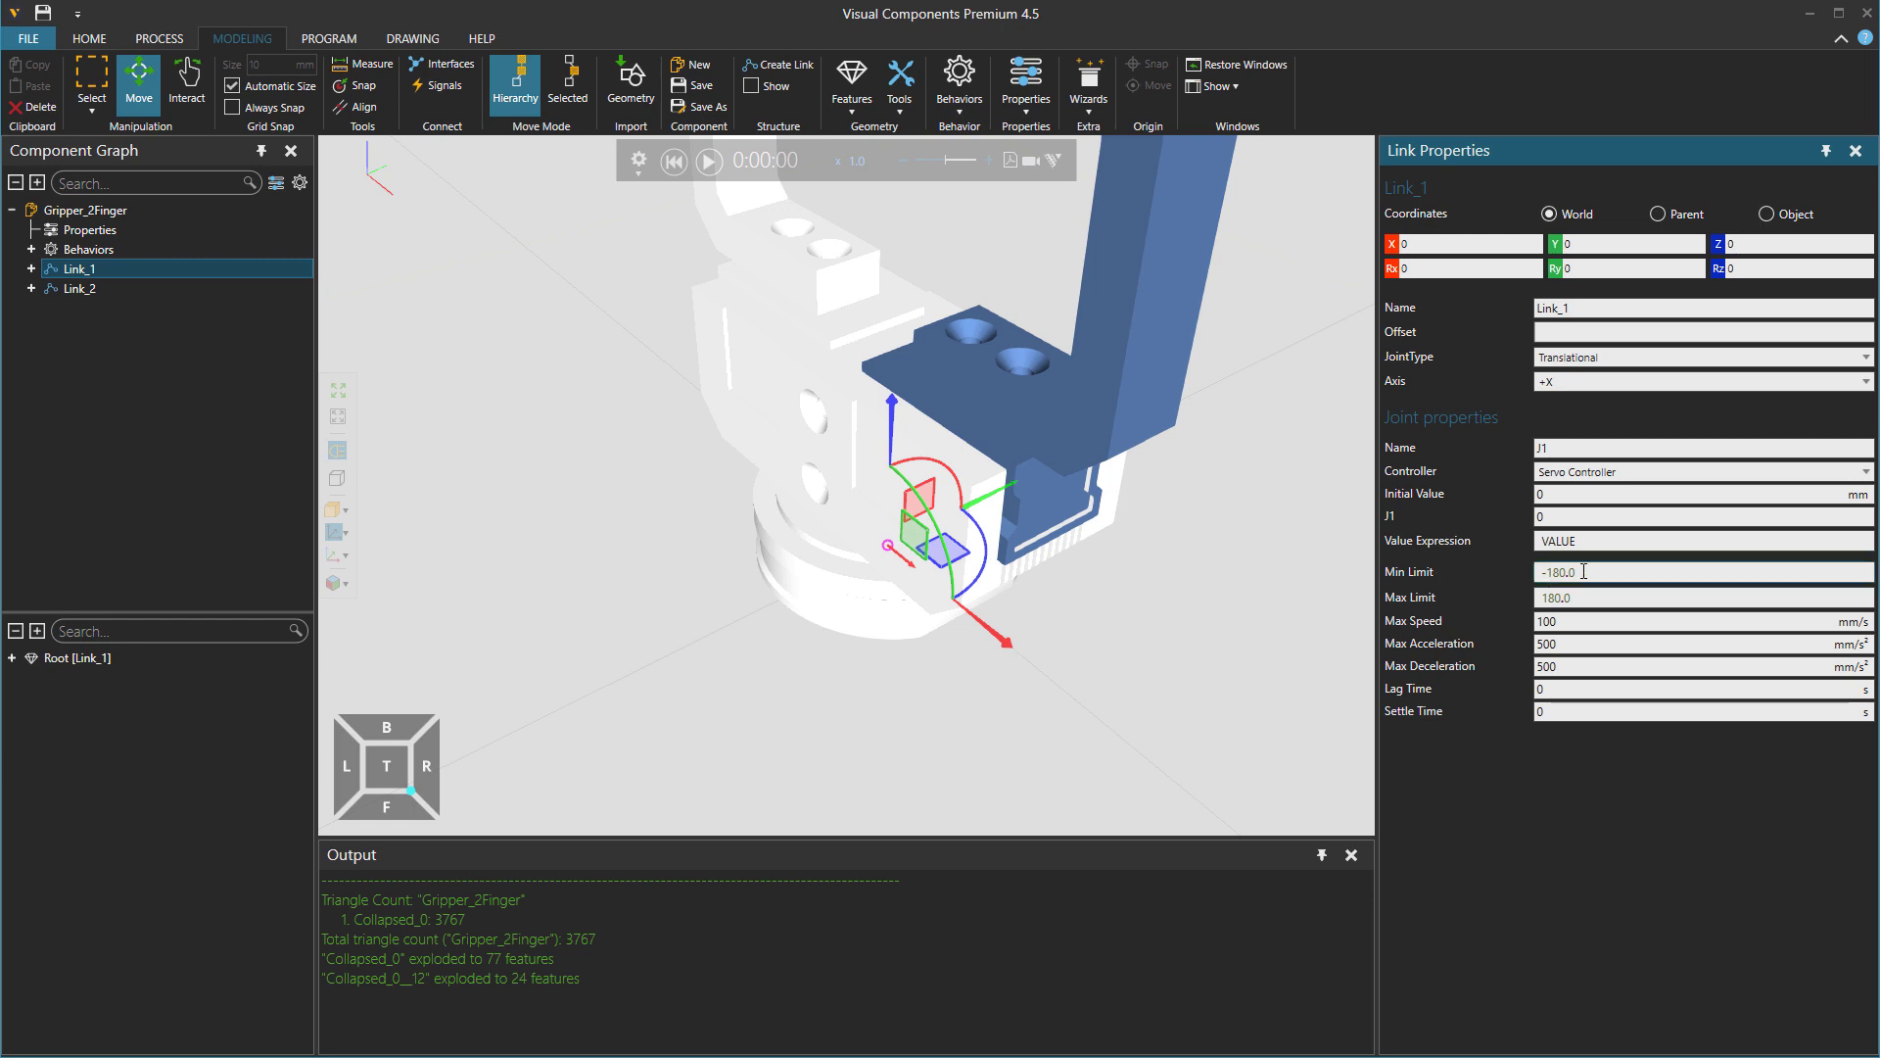
pyautogui.moveTo(1584, 571); pyautogui.dragTo(1484, 572)
pyautogui.write('0')
pyautogui.press('Return')
pyautogui.scroll(-5, 1112, 622)
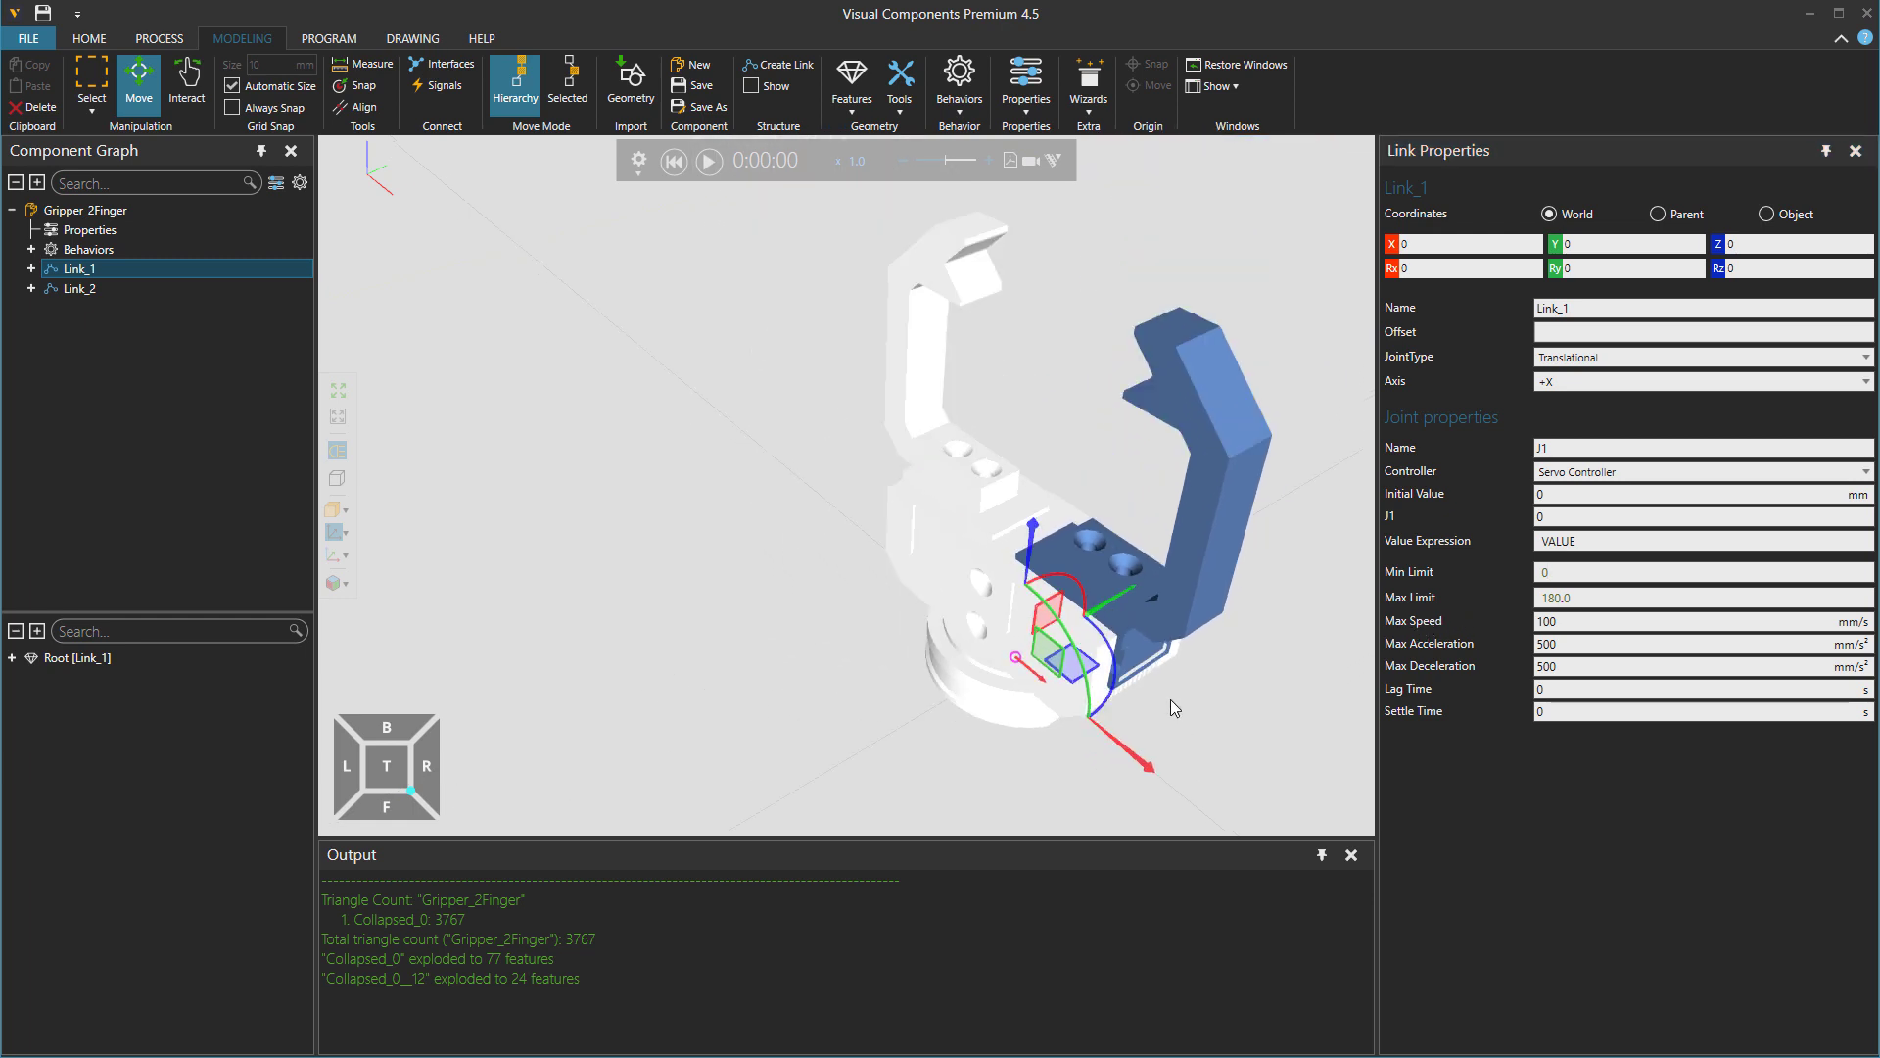
# Set Link_2 to a Translational Follower joint driven by J1.
pyautogui.click(147, 290)
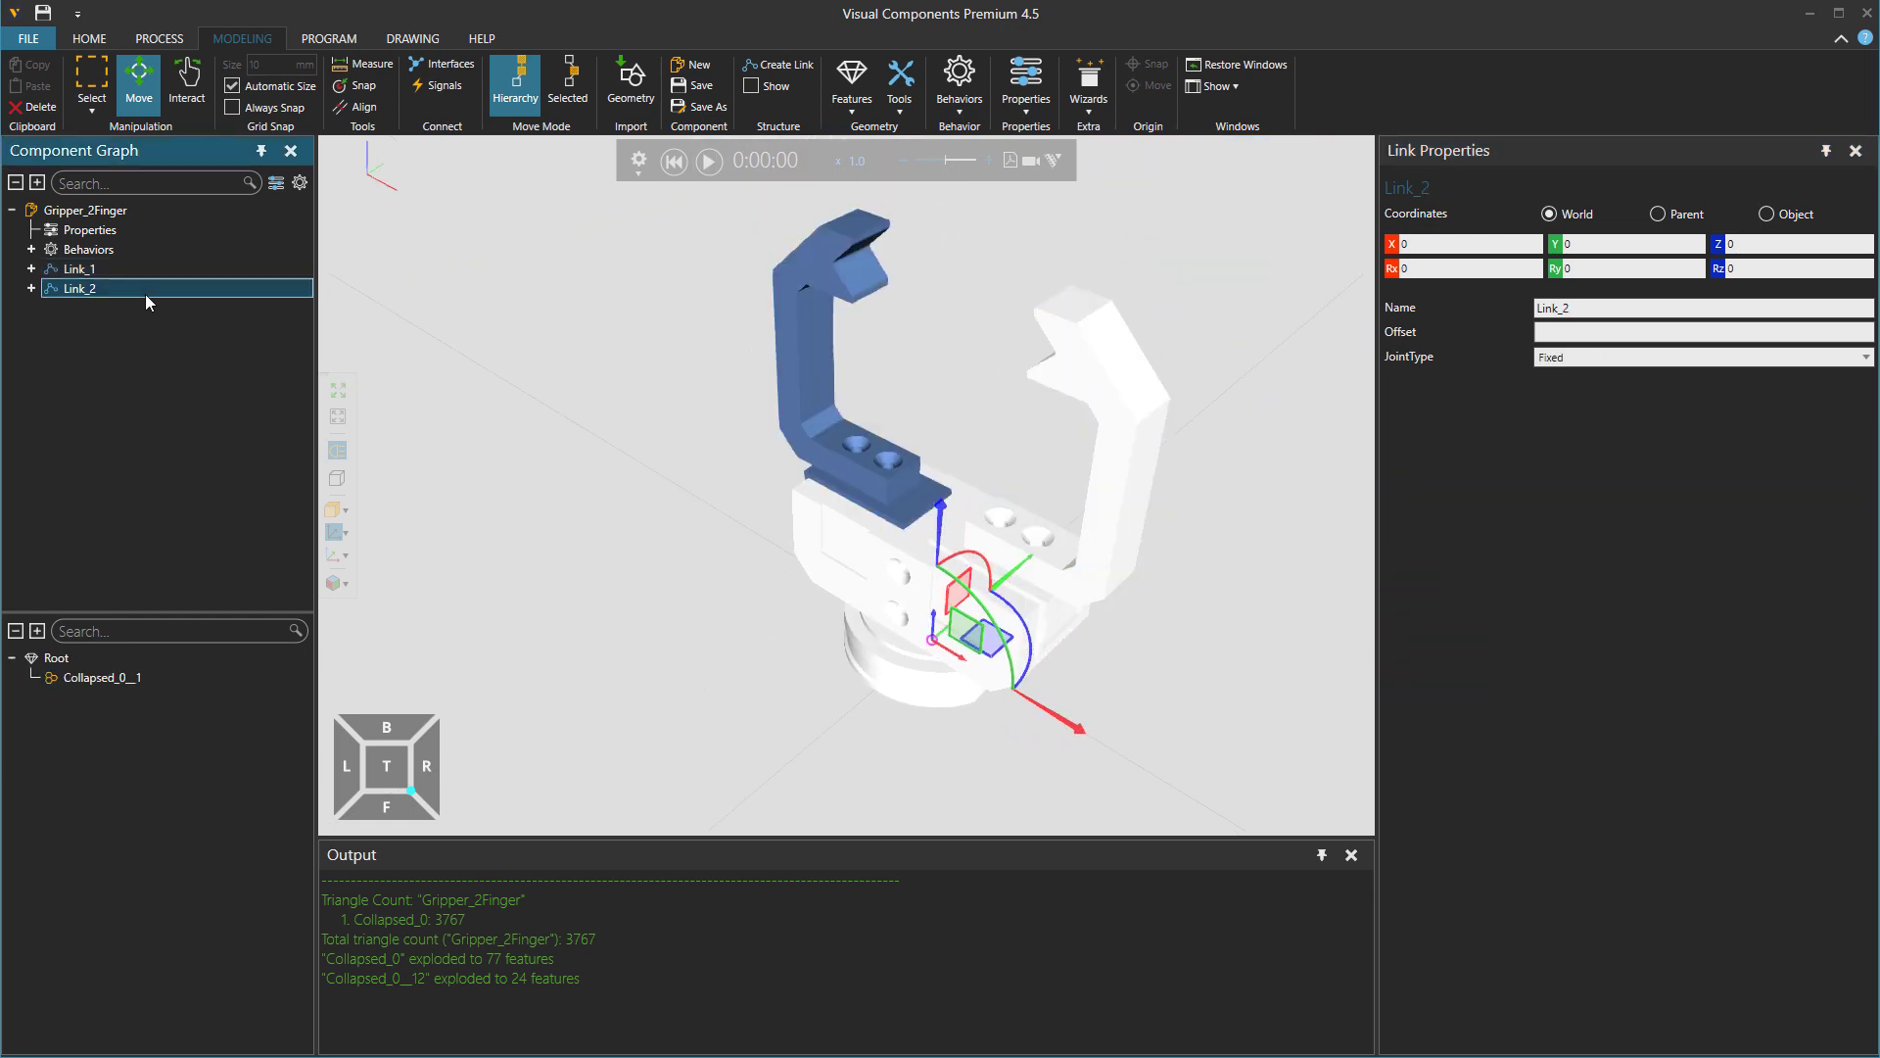
pyautogui.click(1572, 358)
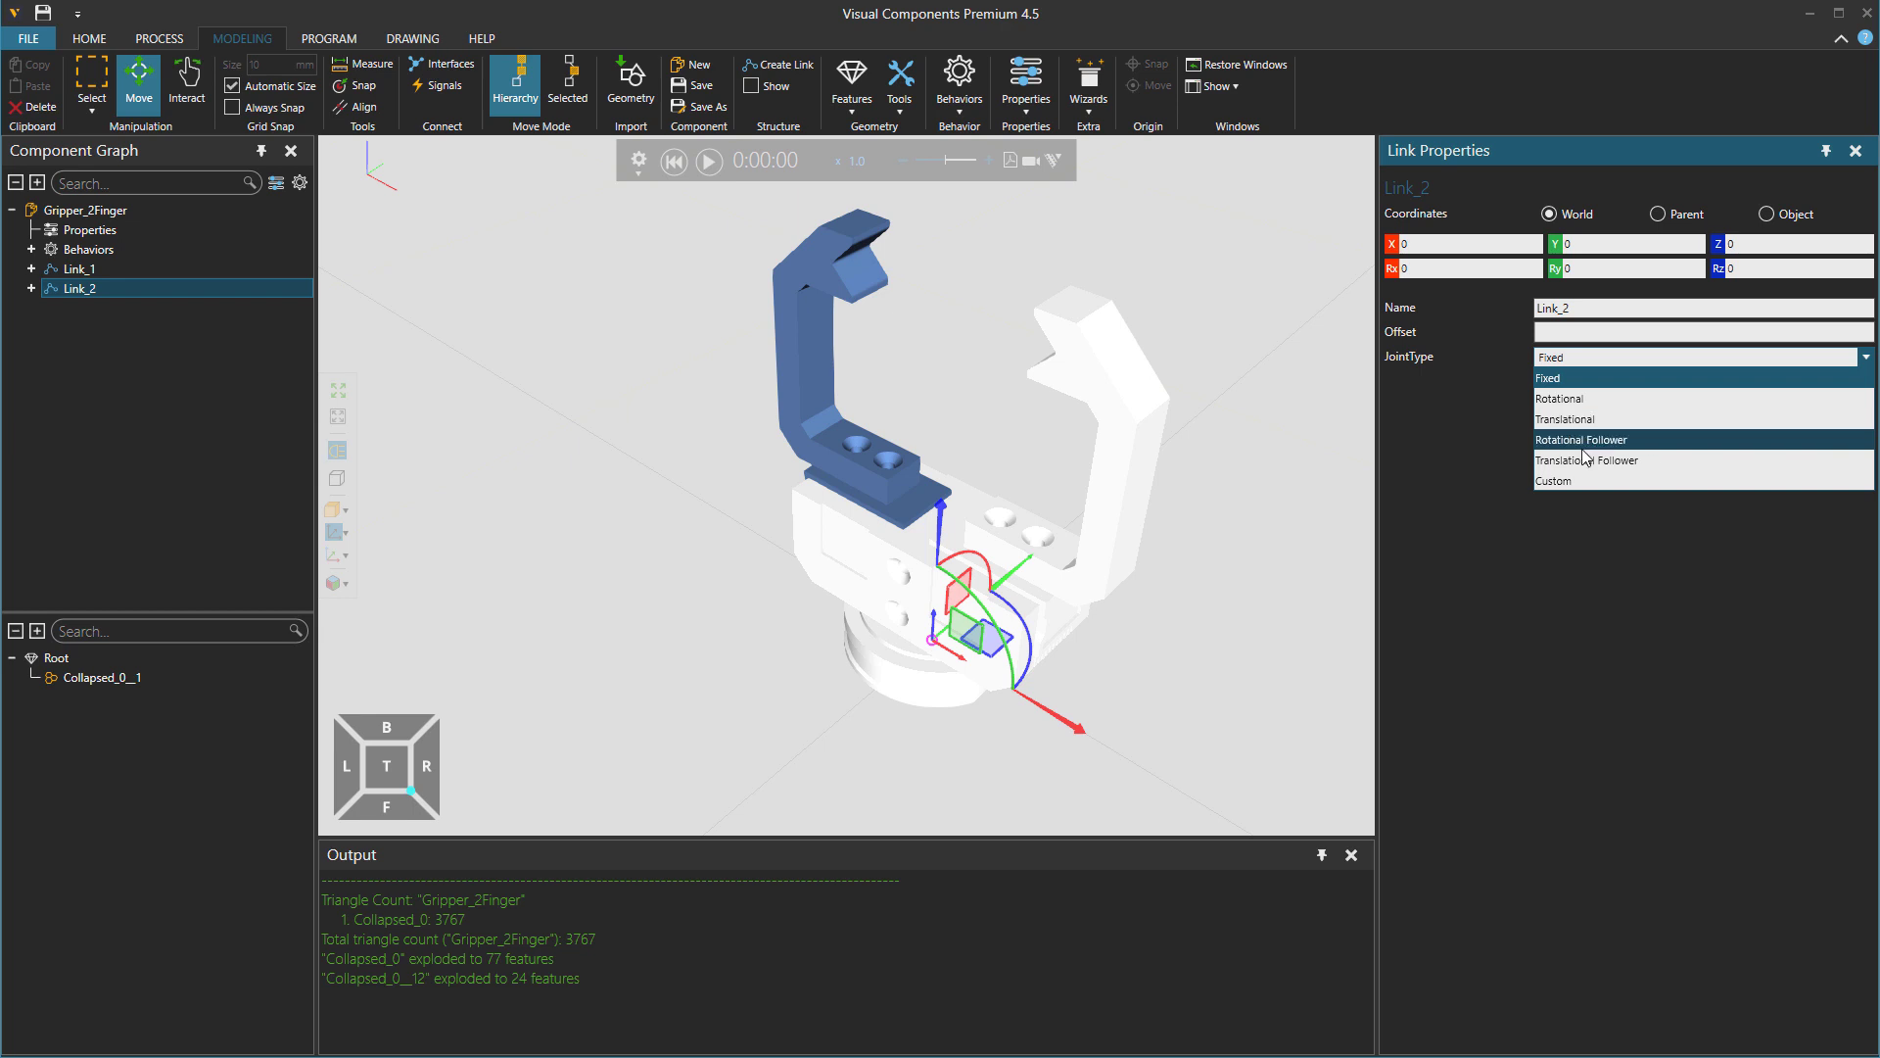
pyautogui.click(1582, 460)
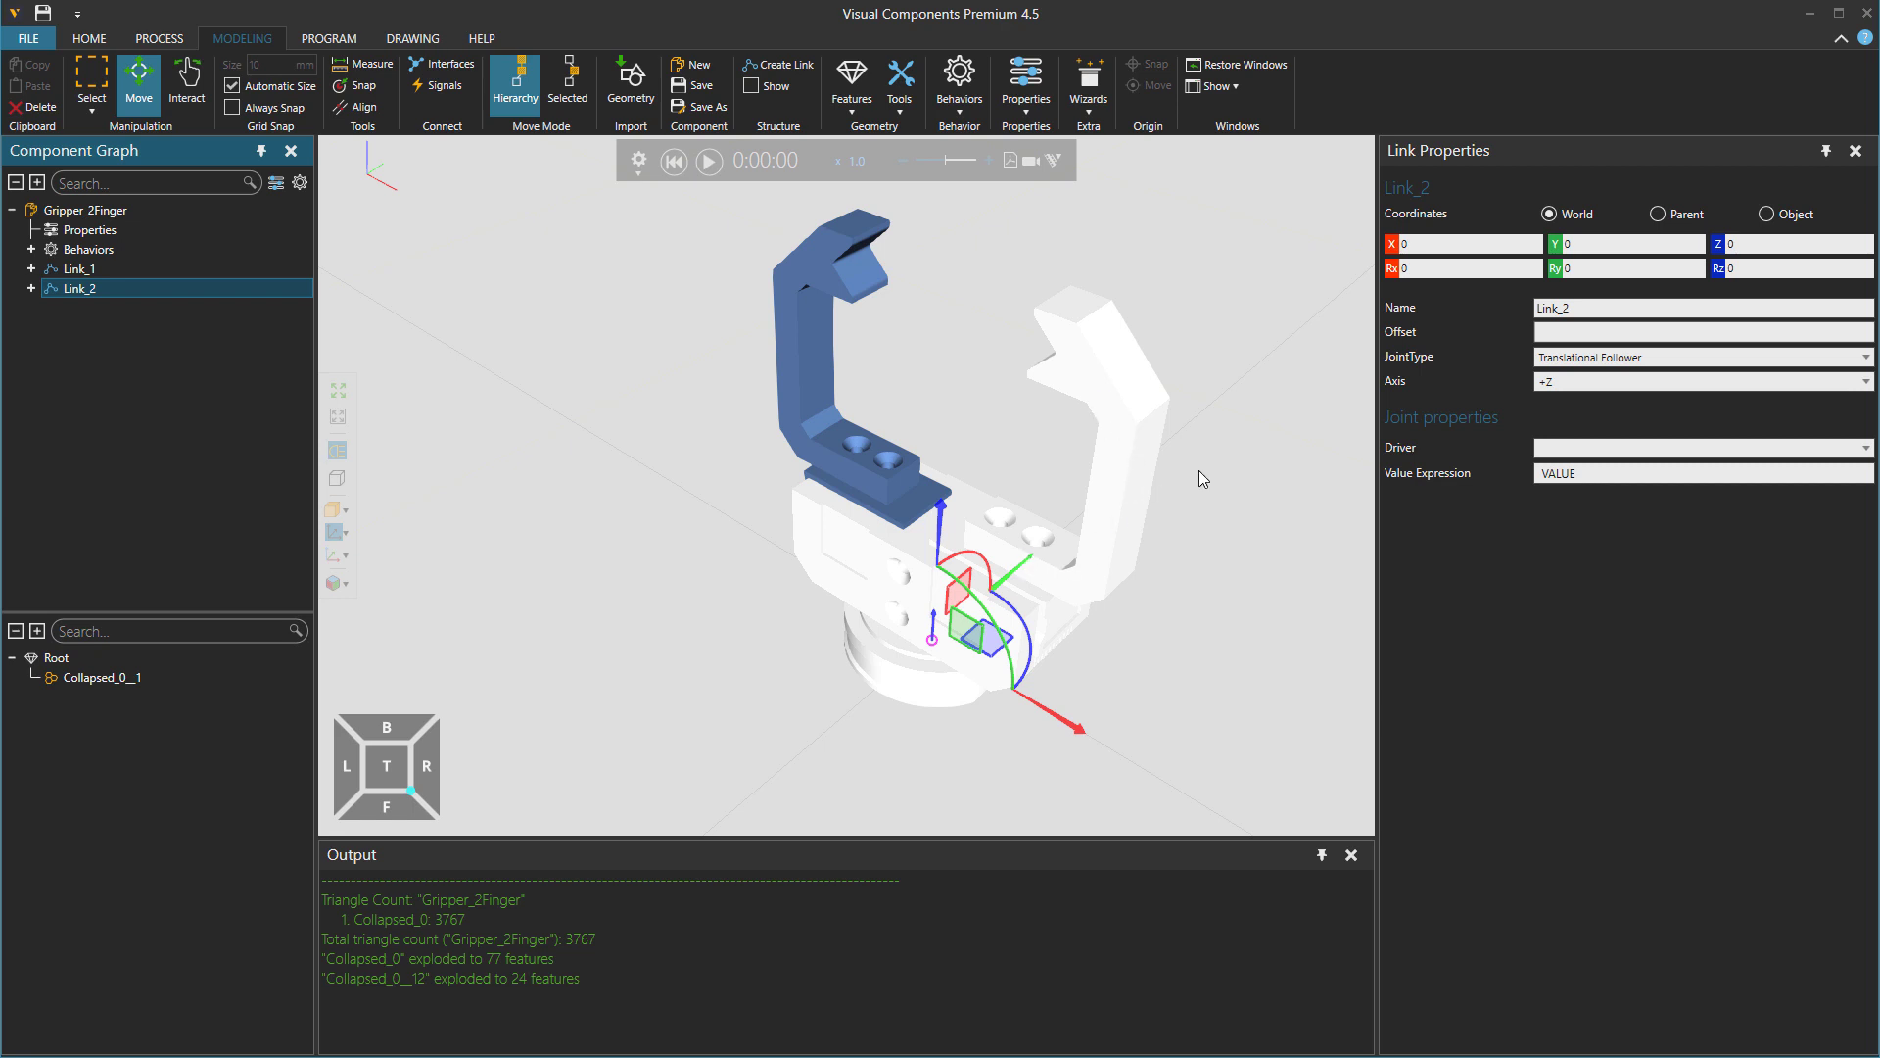
pyautogui.click(1567, 448)
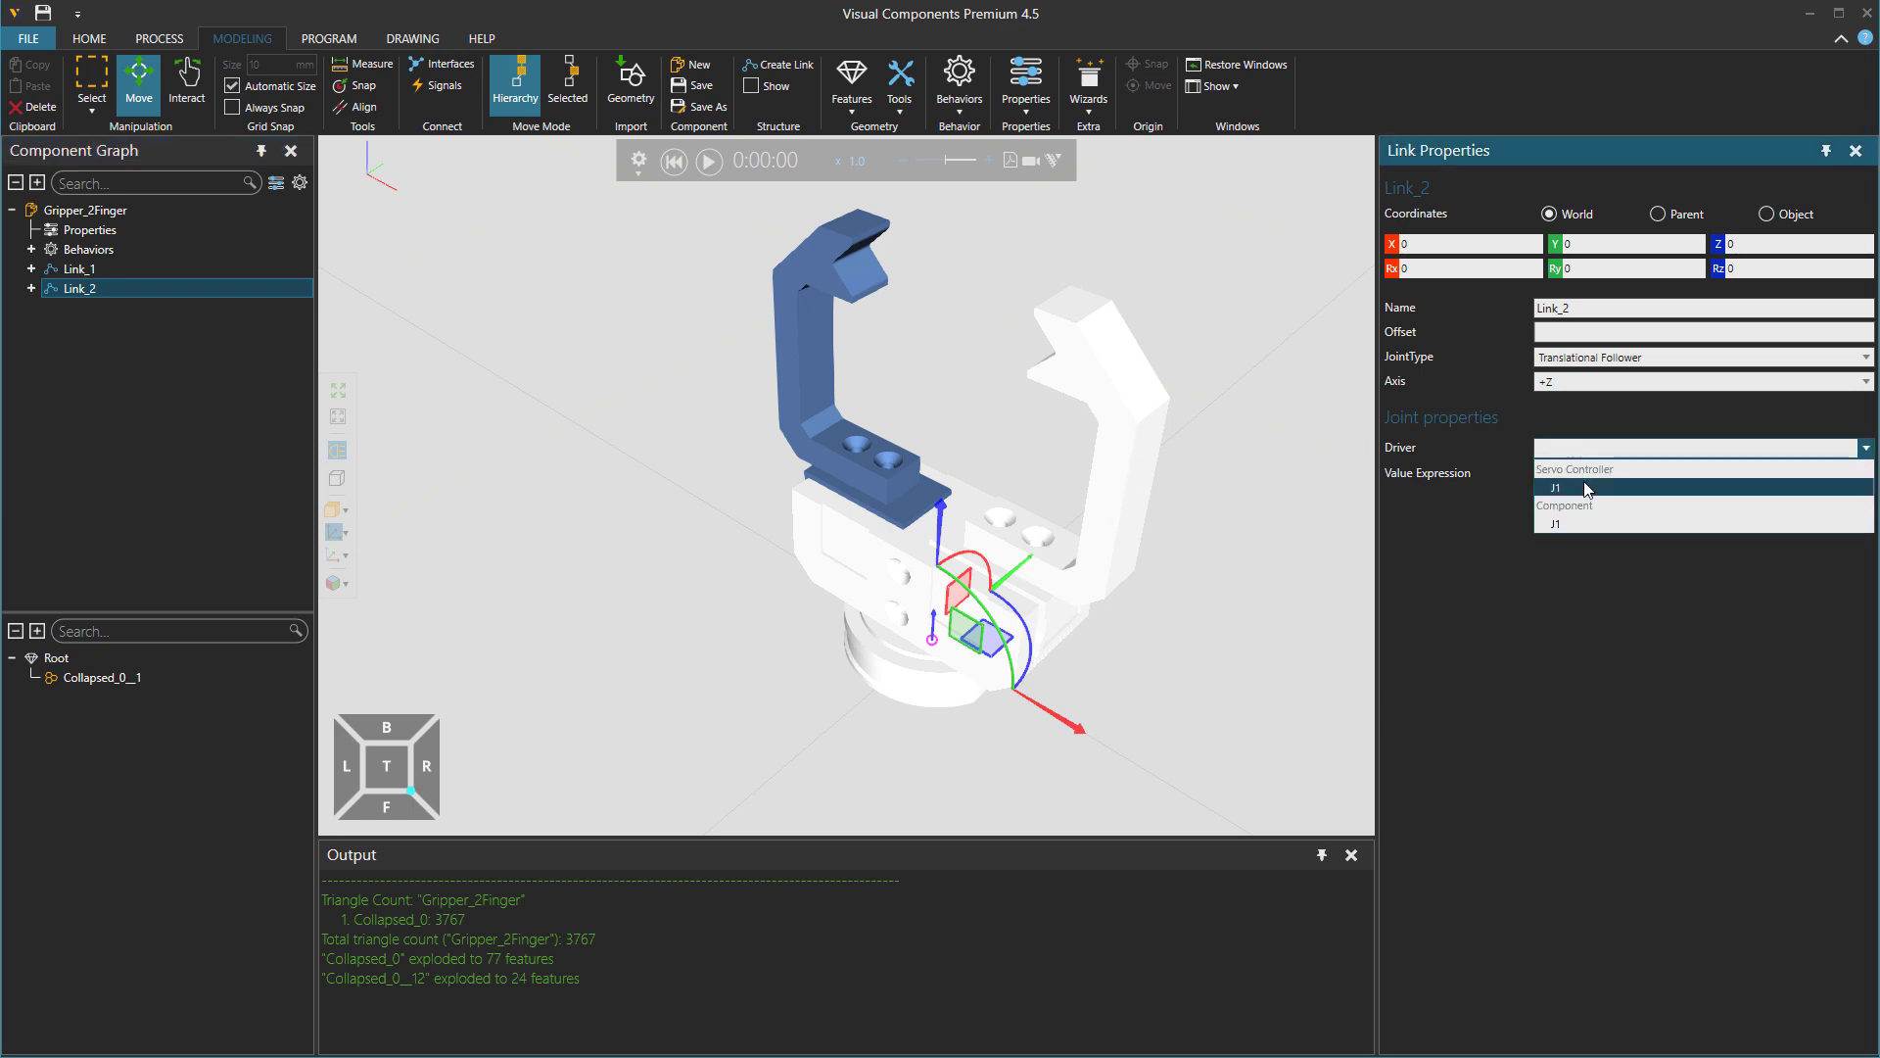
pyautogui.click(1592, 488)
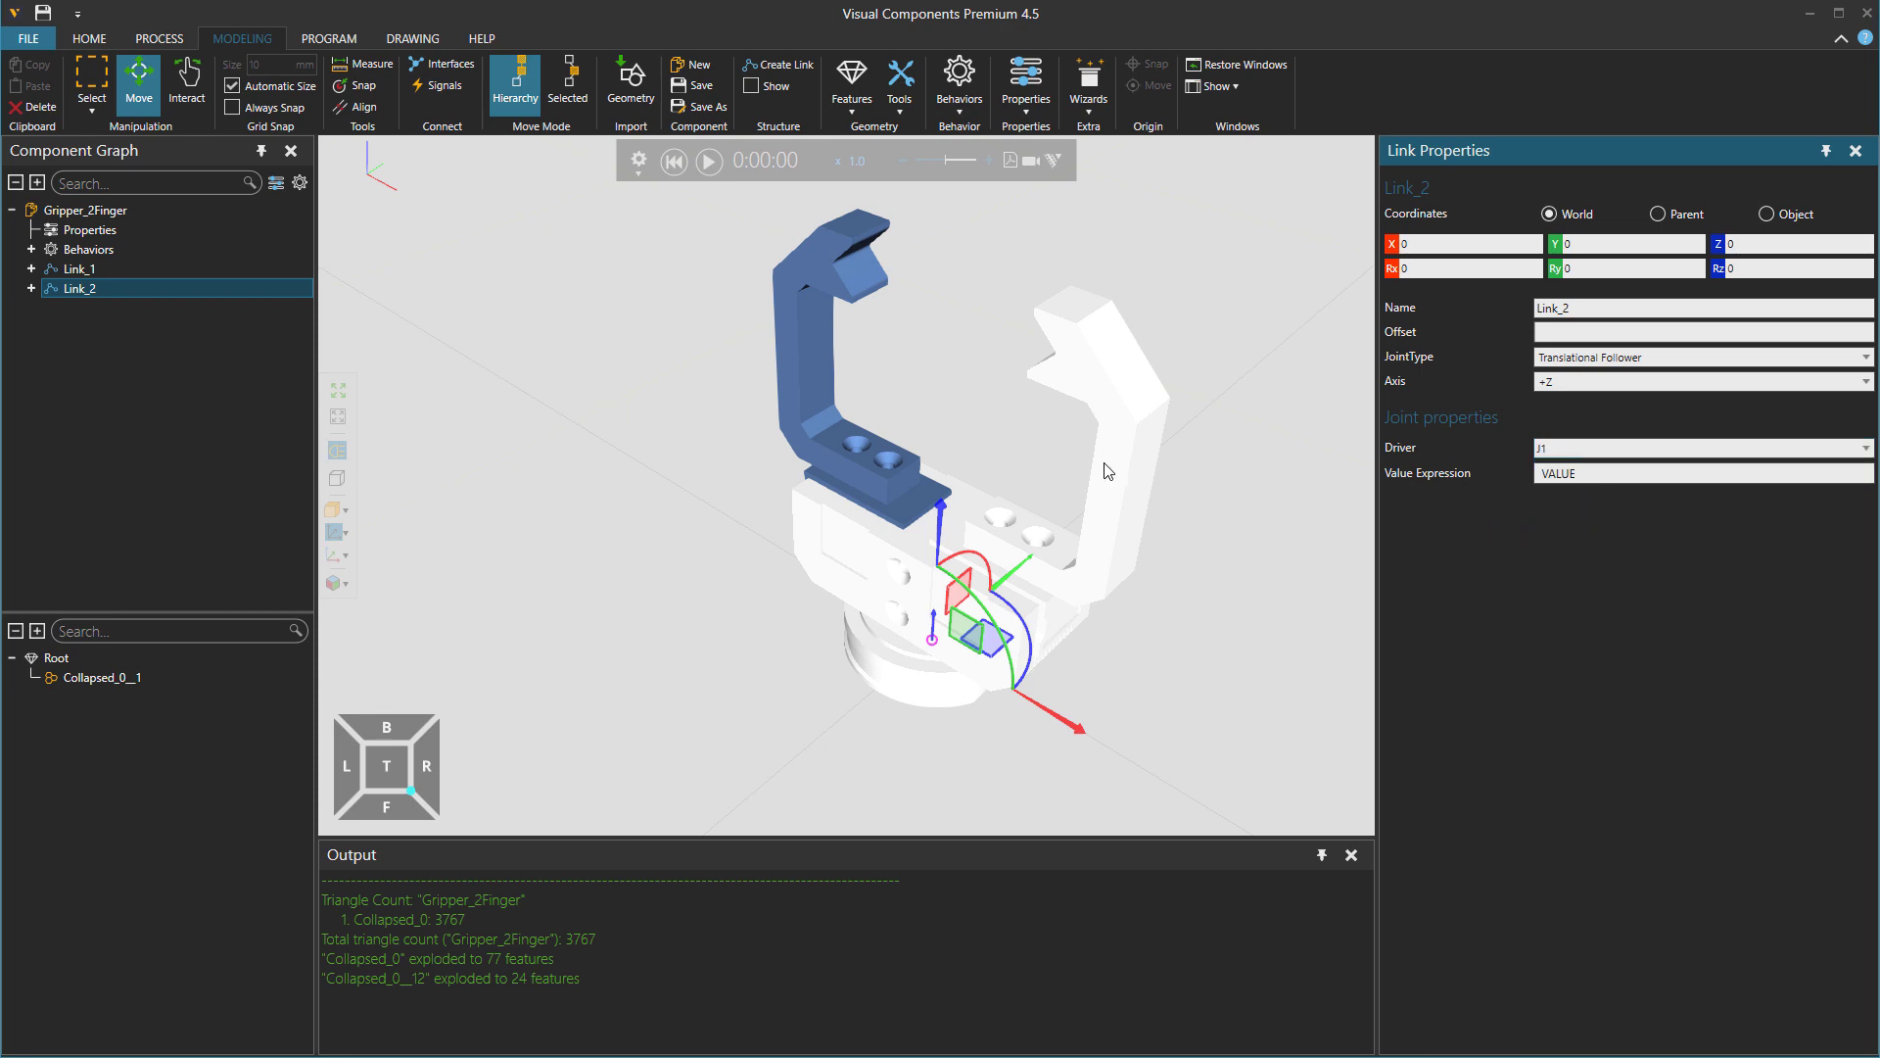
# Drag a jaw in Interact mode to test the joints, then reset the jaws.
pyautogui.click(186, 86)
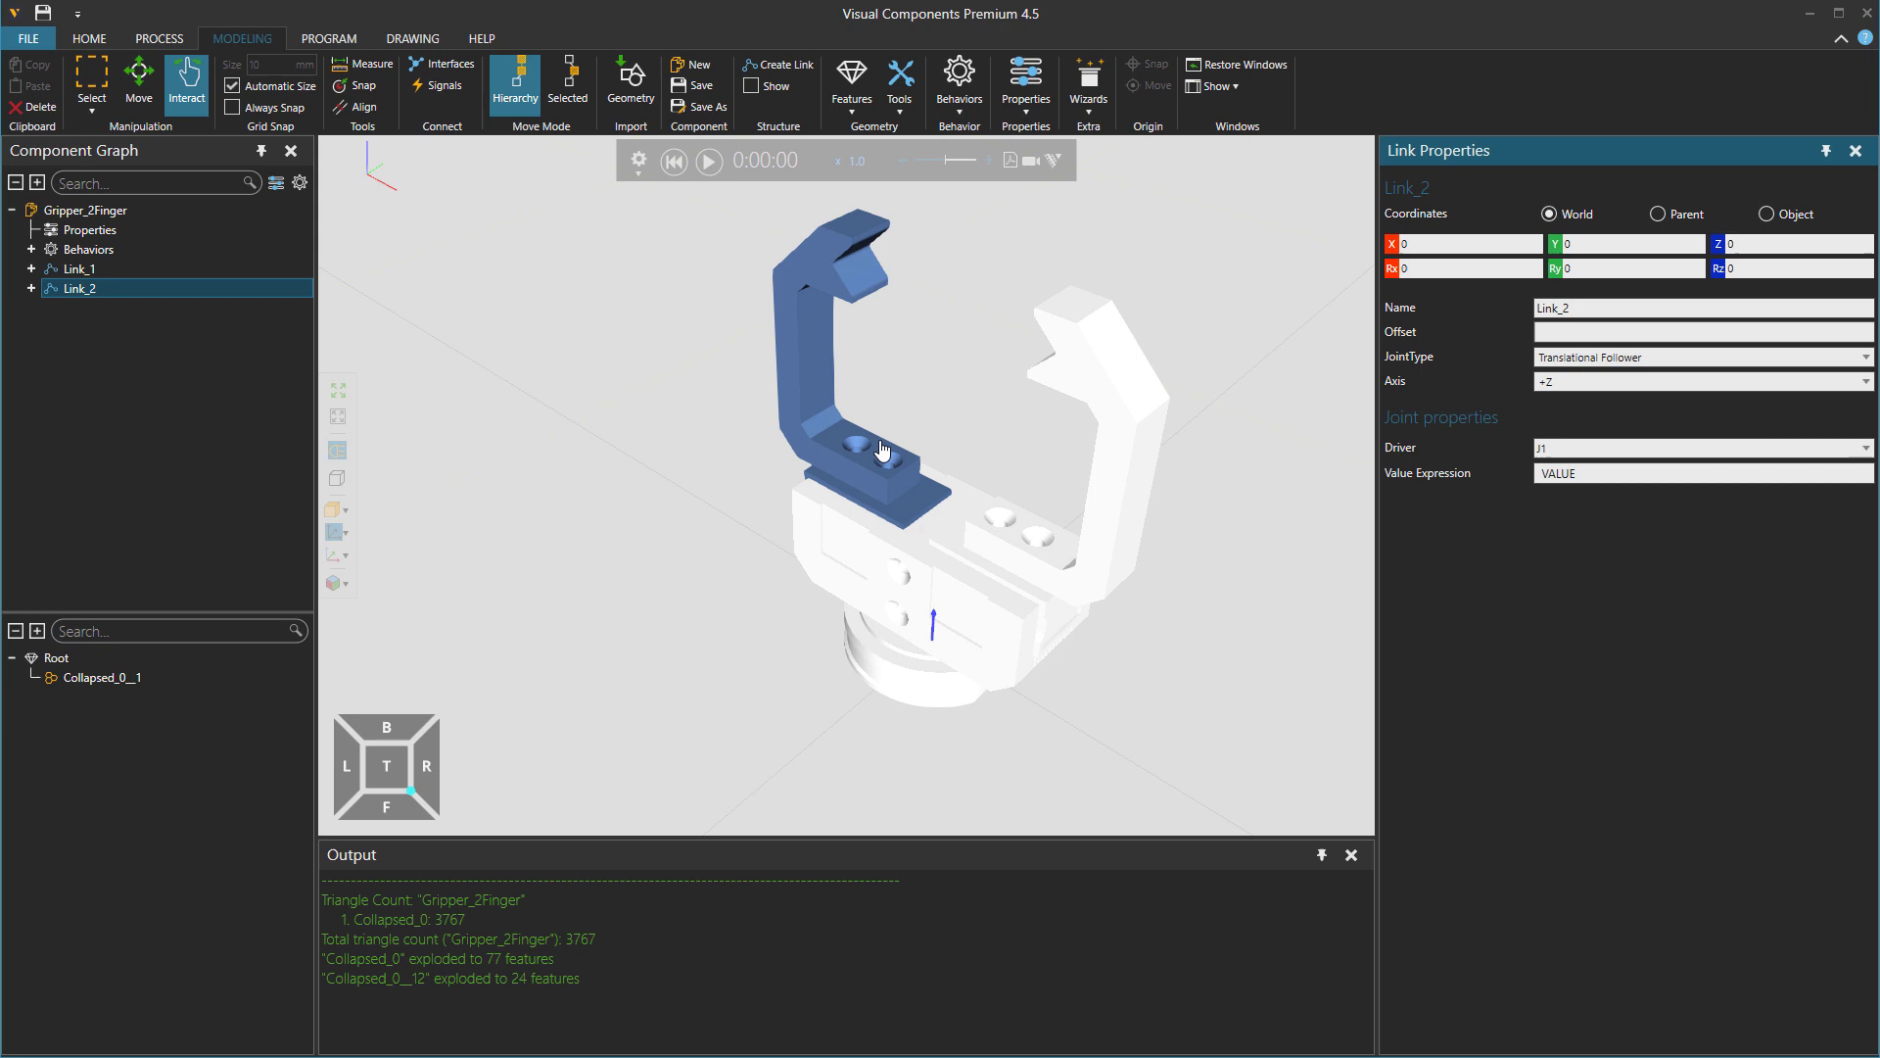
pyautogui.moveTo(1049, 554); pyautogui.dragTo(985, 611)
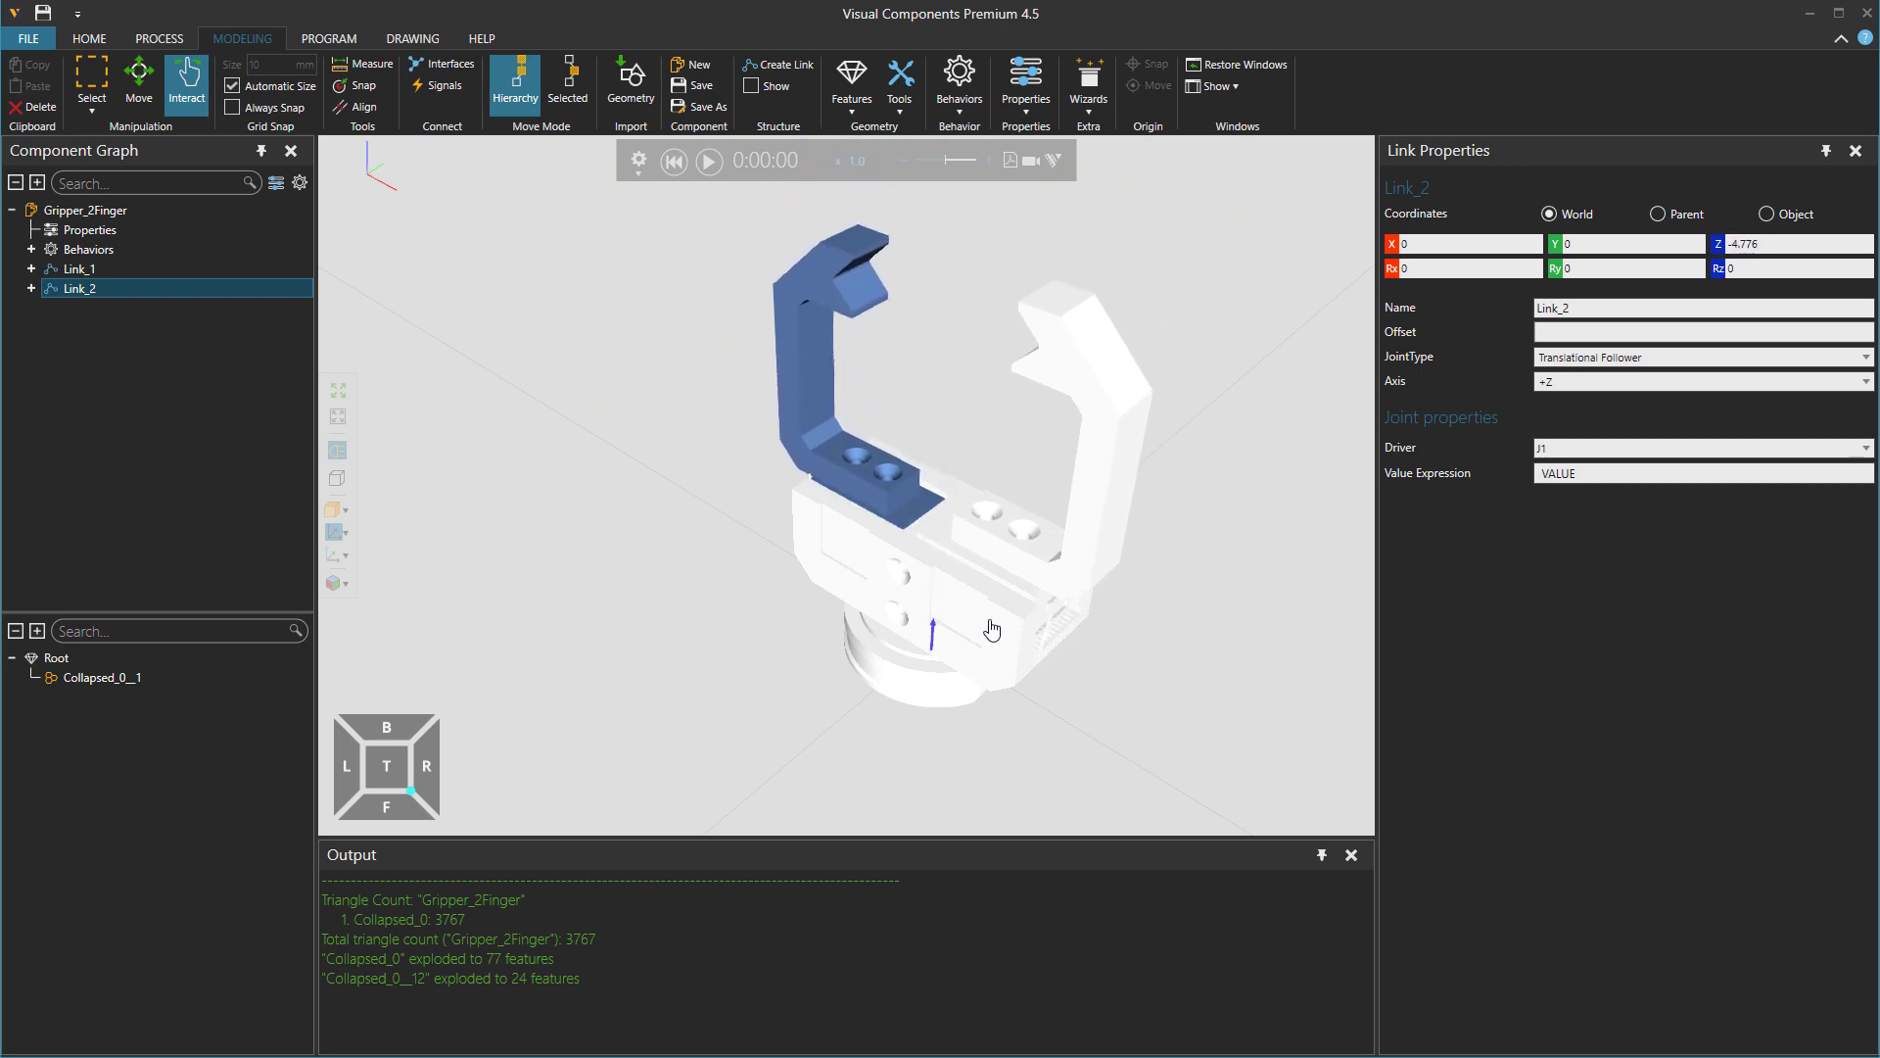
pyautogui.click(668, 164)
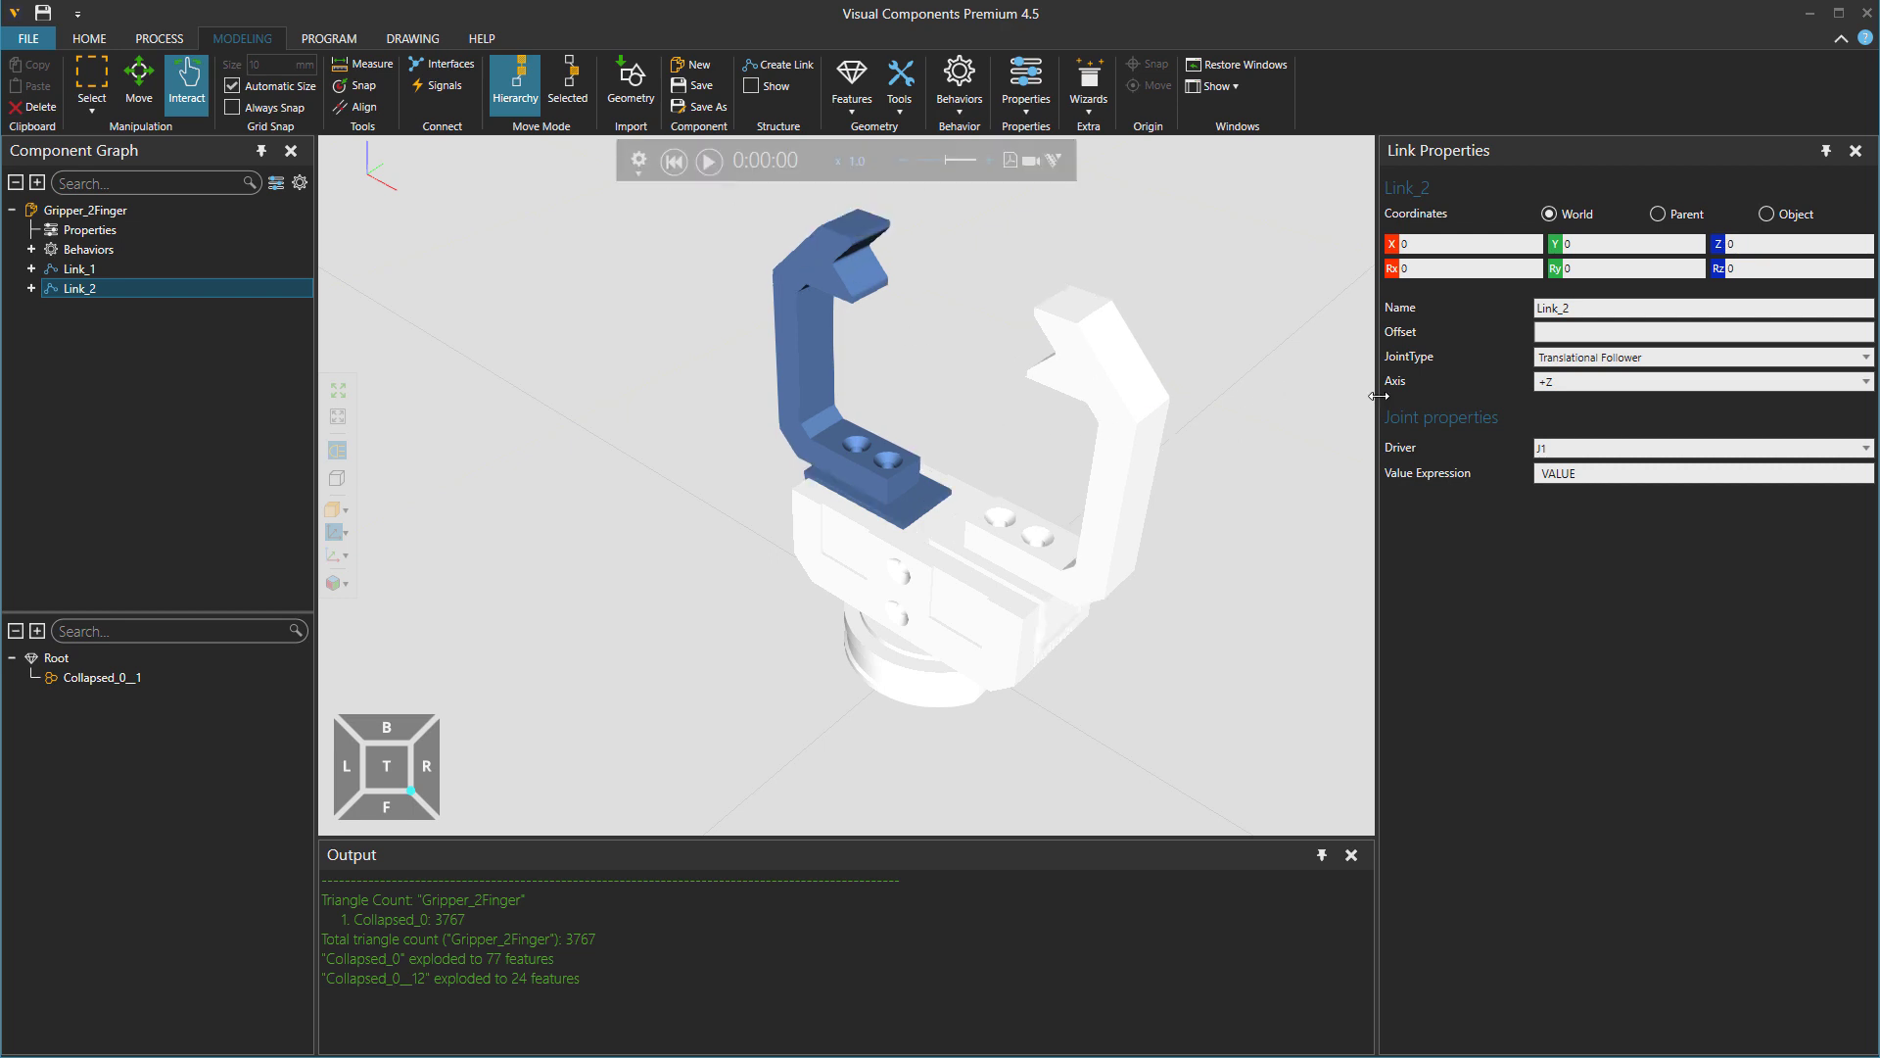
# Set Link_2's axis to -X and verify the finger slides opposite, to X -36.844.
pyautogui.click(149, 102)
pyautogui.click(1557, 382)
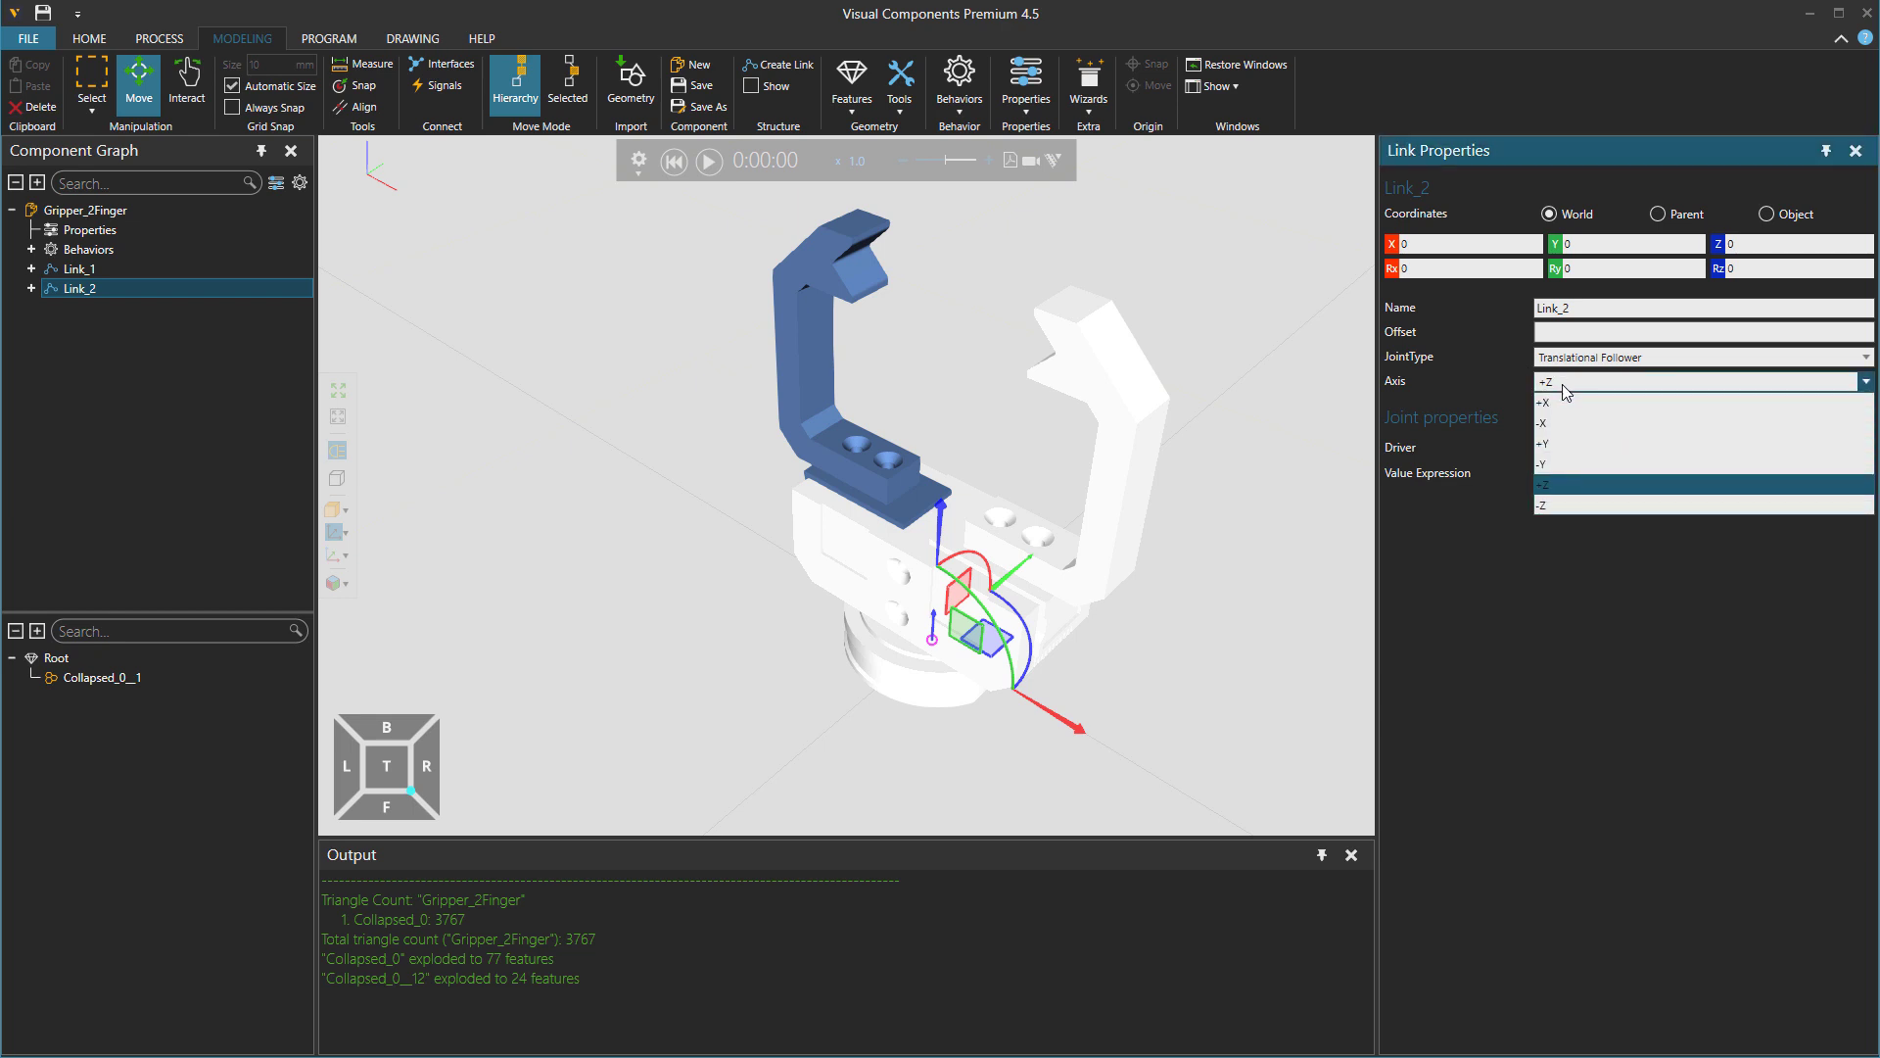
pyautogui.click(1578, 414)
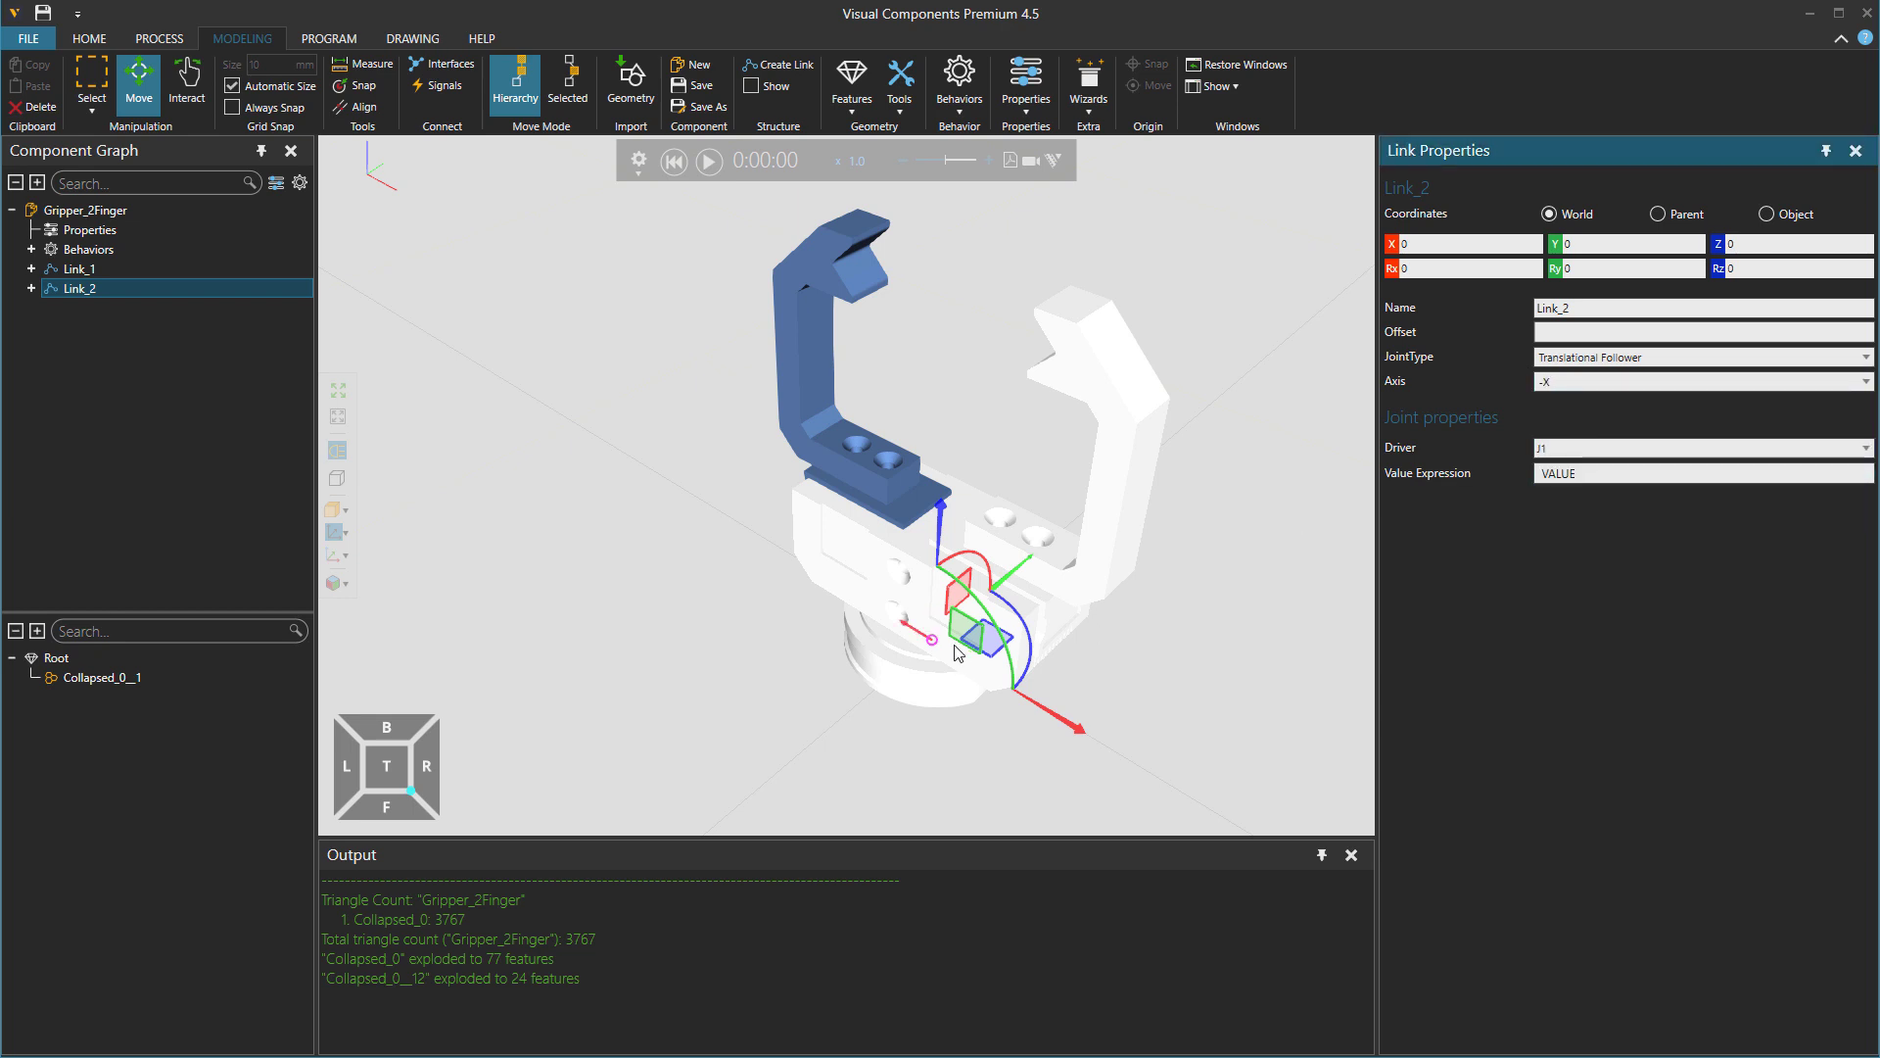
pyautogui.click(188, 93)
pyautogui.moveTo(1047, 546); pyautogui.dragTo(1191, 672)
# Delete the small cylinder pins from the gripper body.
pyautogui.scroll(5, 984, 568)
pyautogui.scroll(-4, 1176, 666)
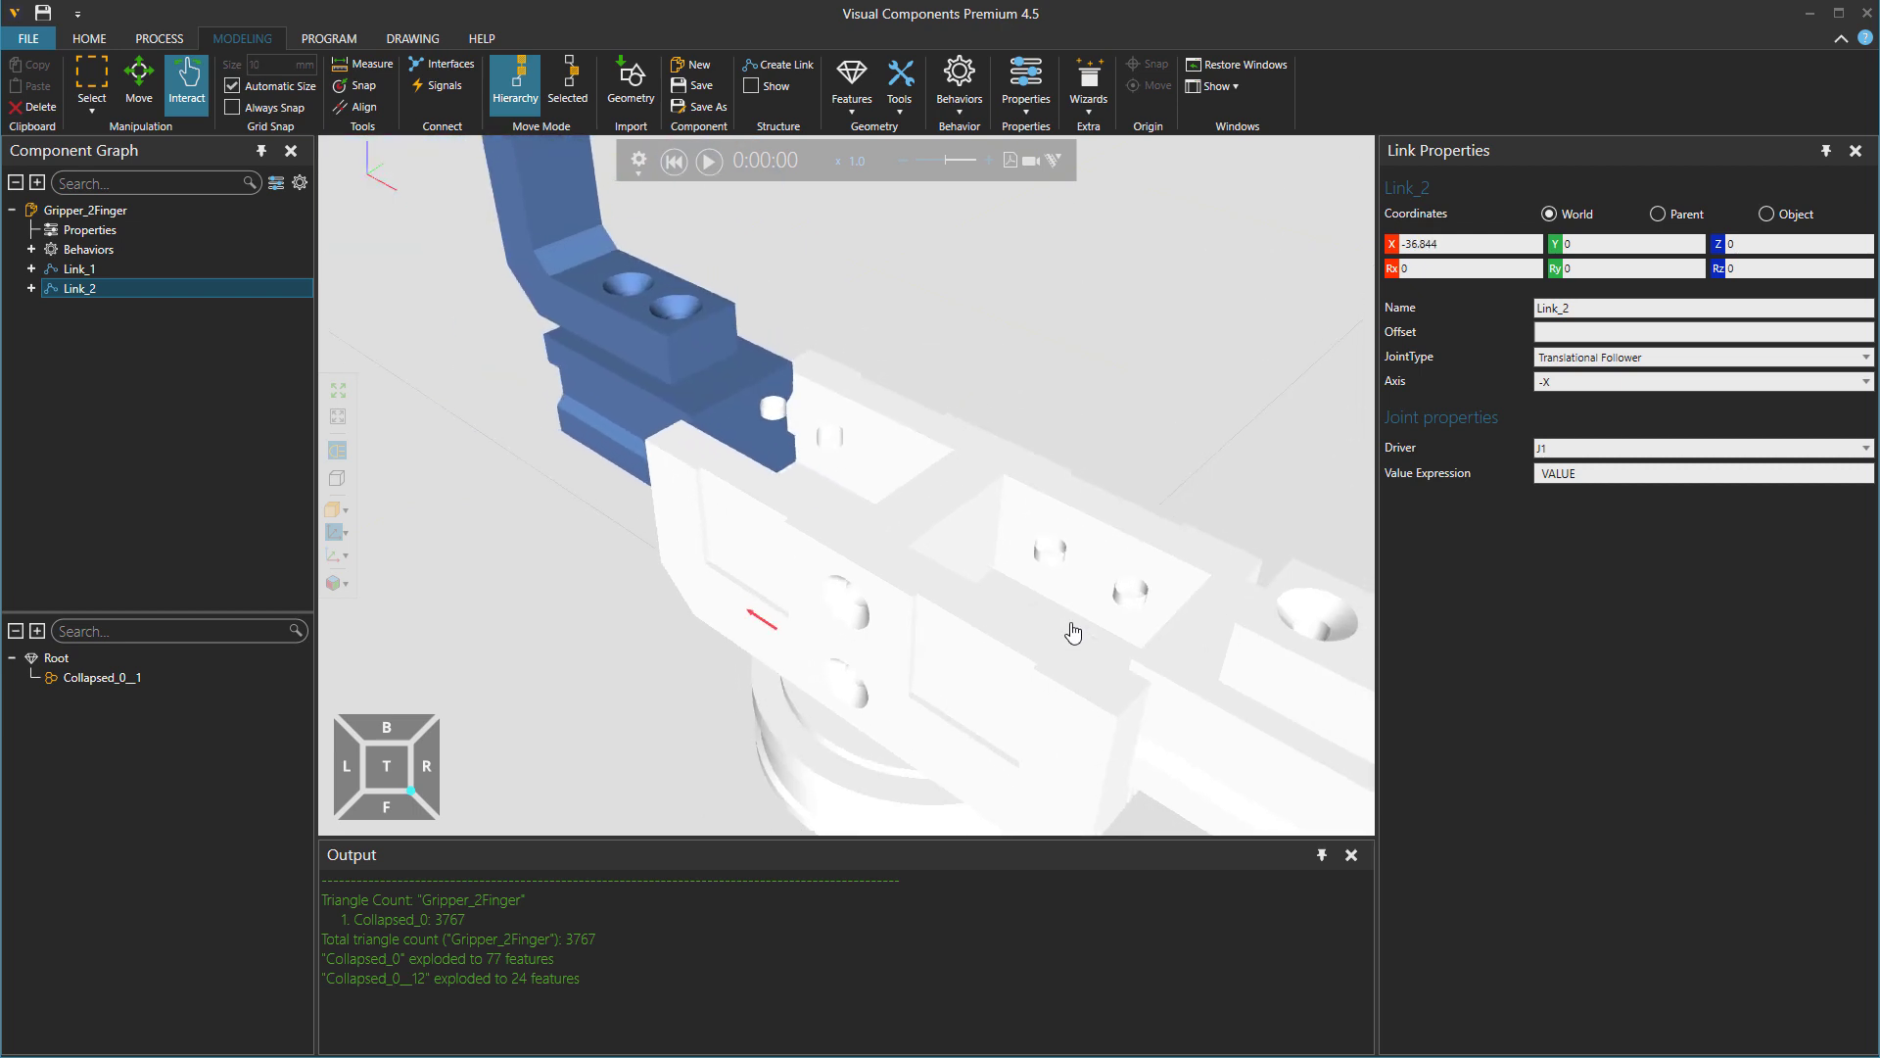
pyautogui.click(1134, 670)
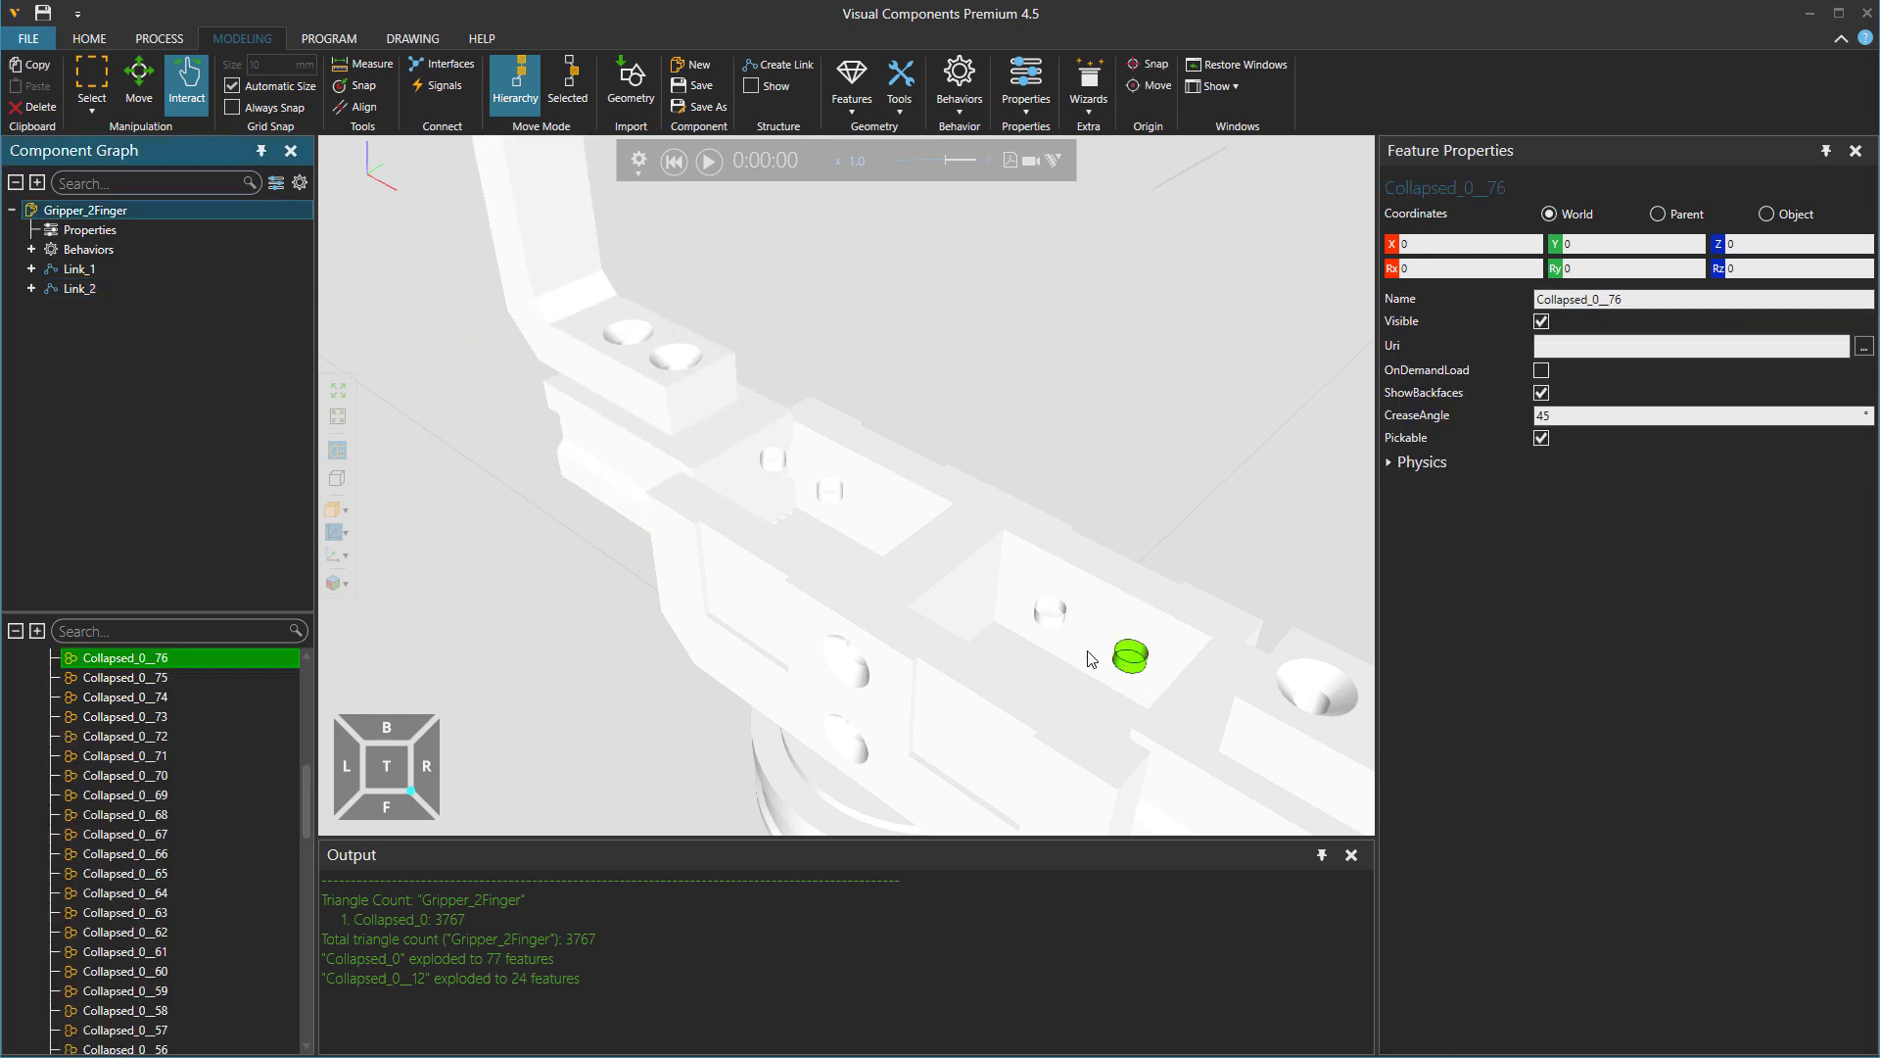
pyautogui.click(1050, 624)
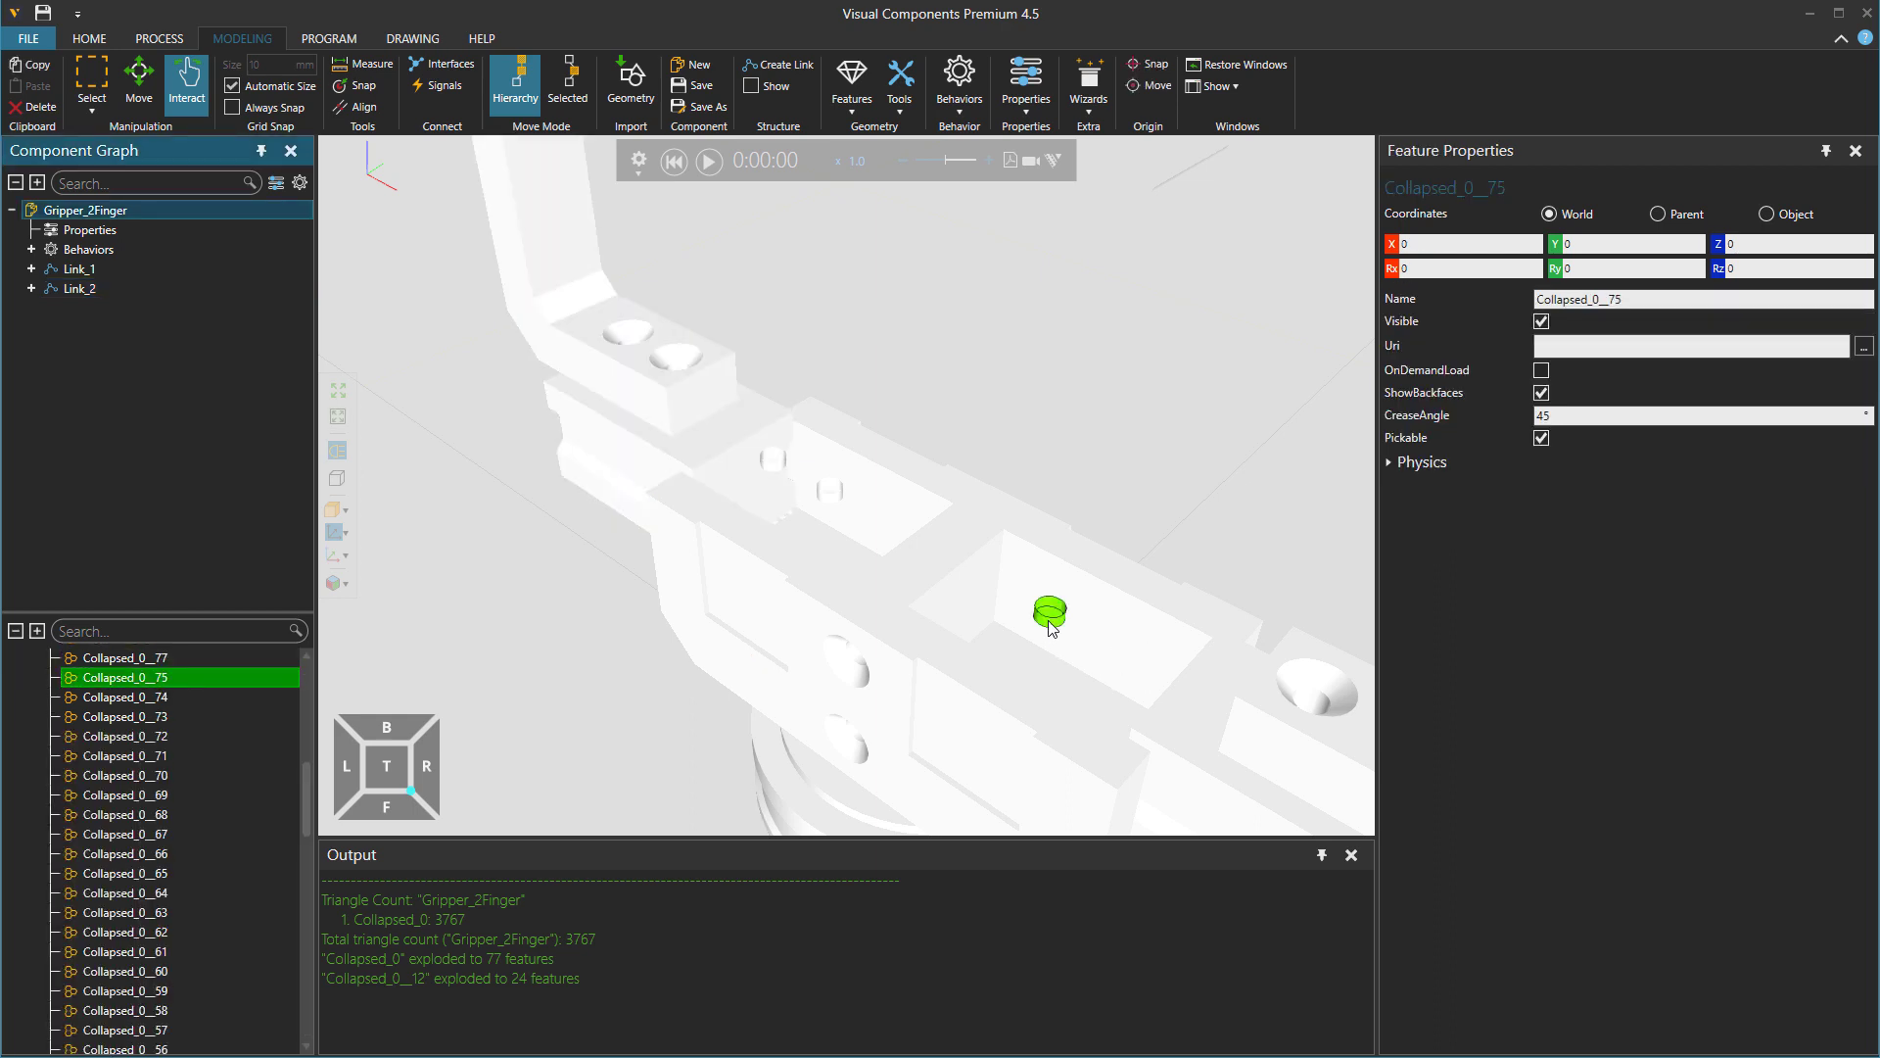
pyautogui.click(832, 497)
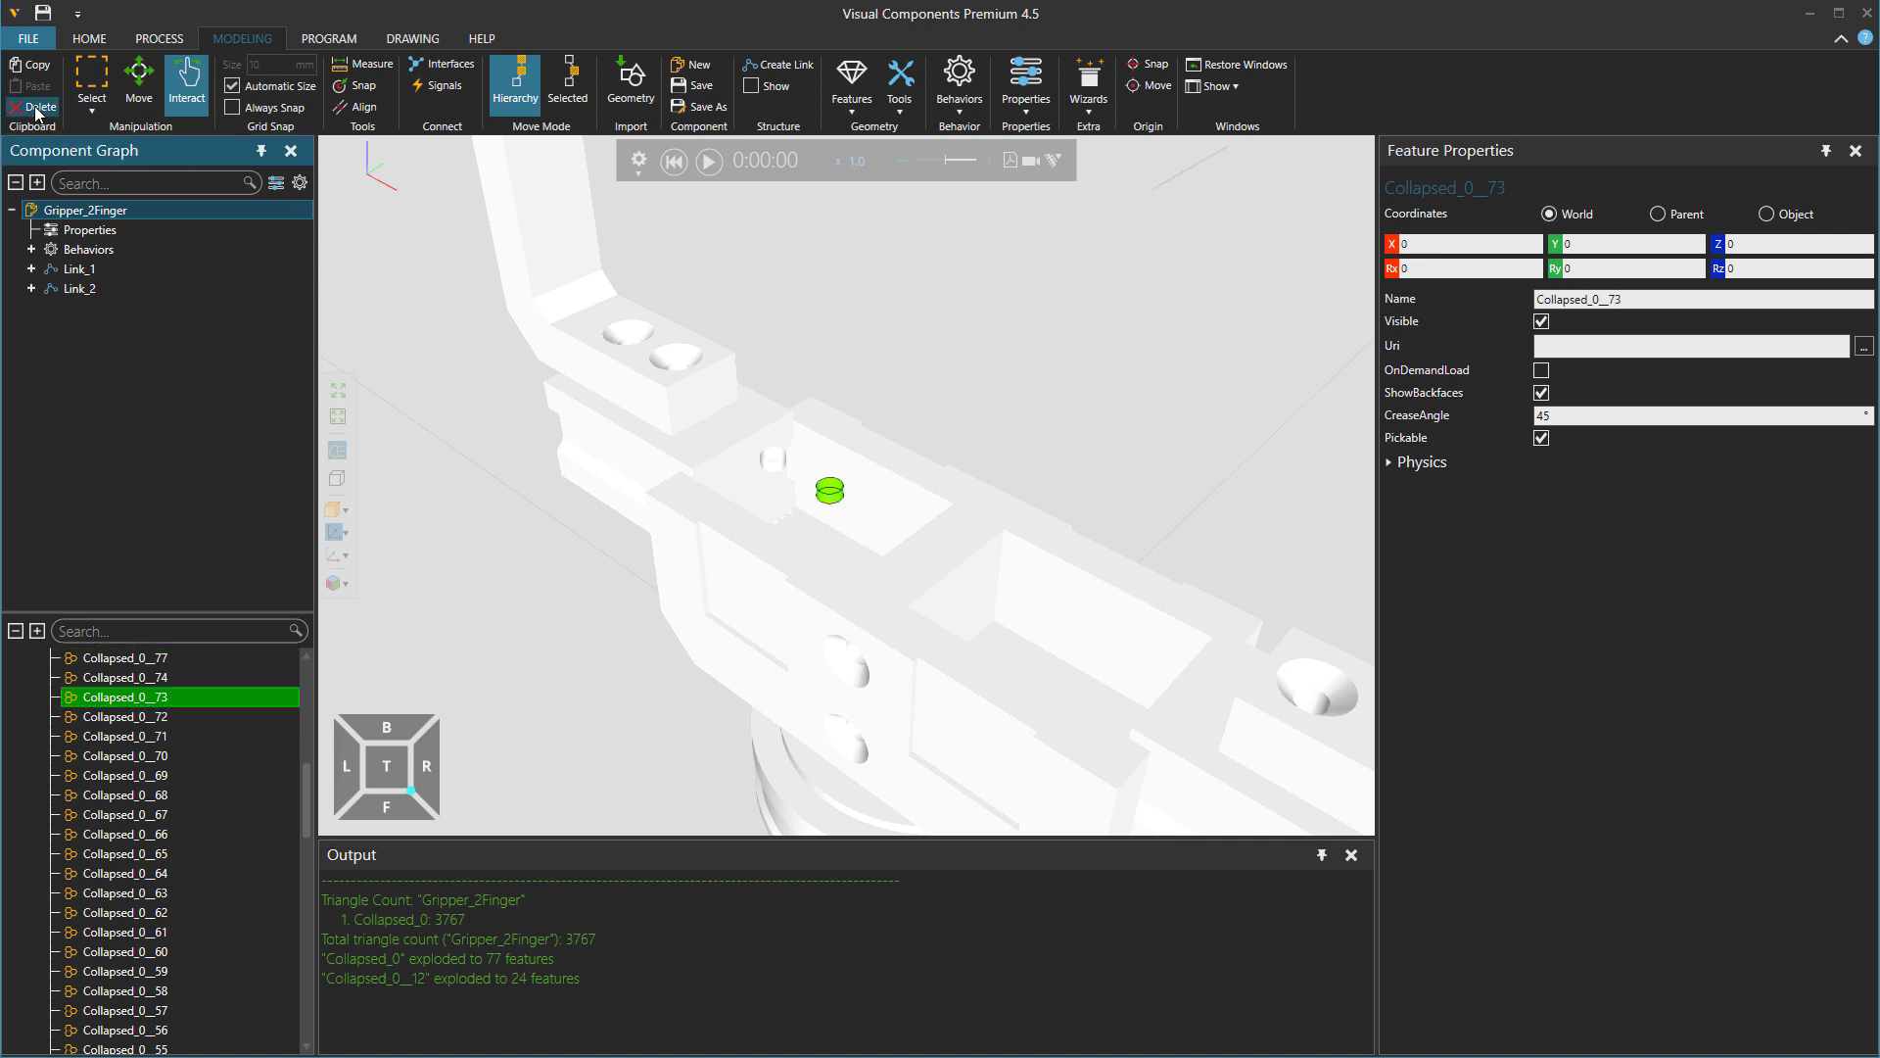
pyautogui.press('Up')
pyautogui.rightClick(780, 474)
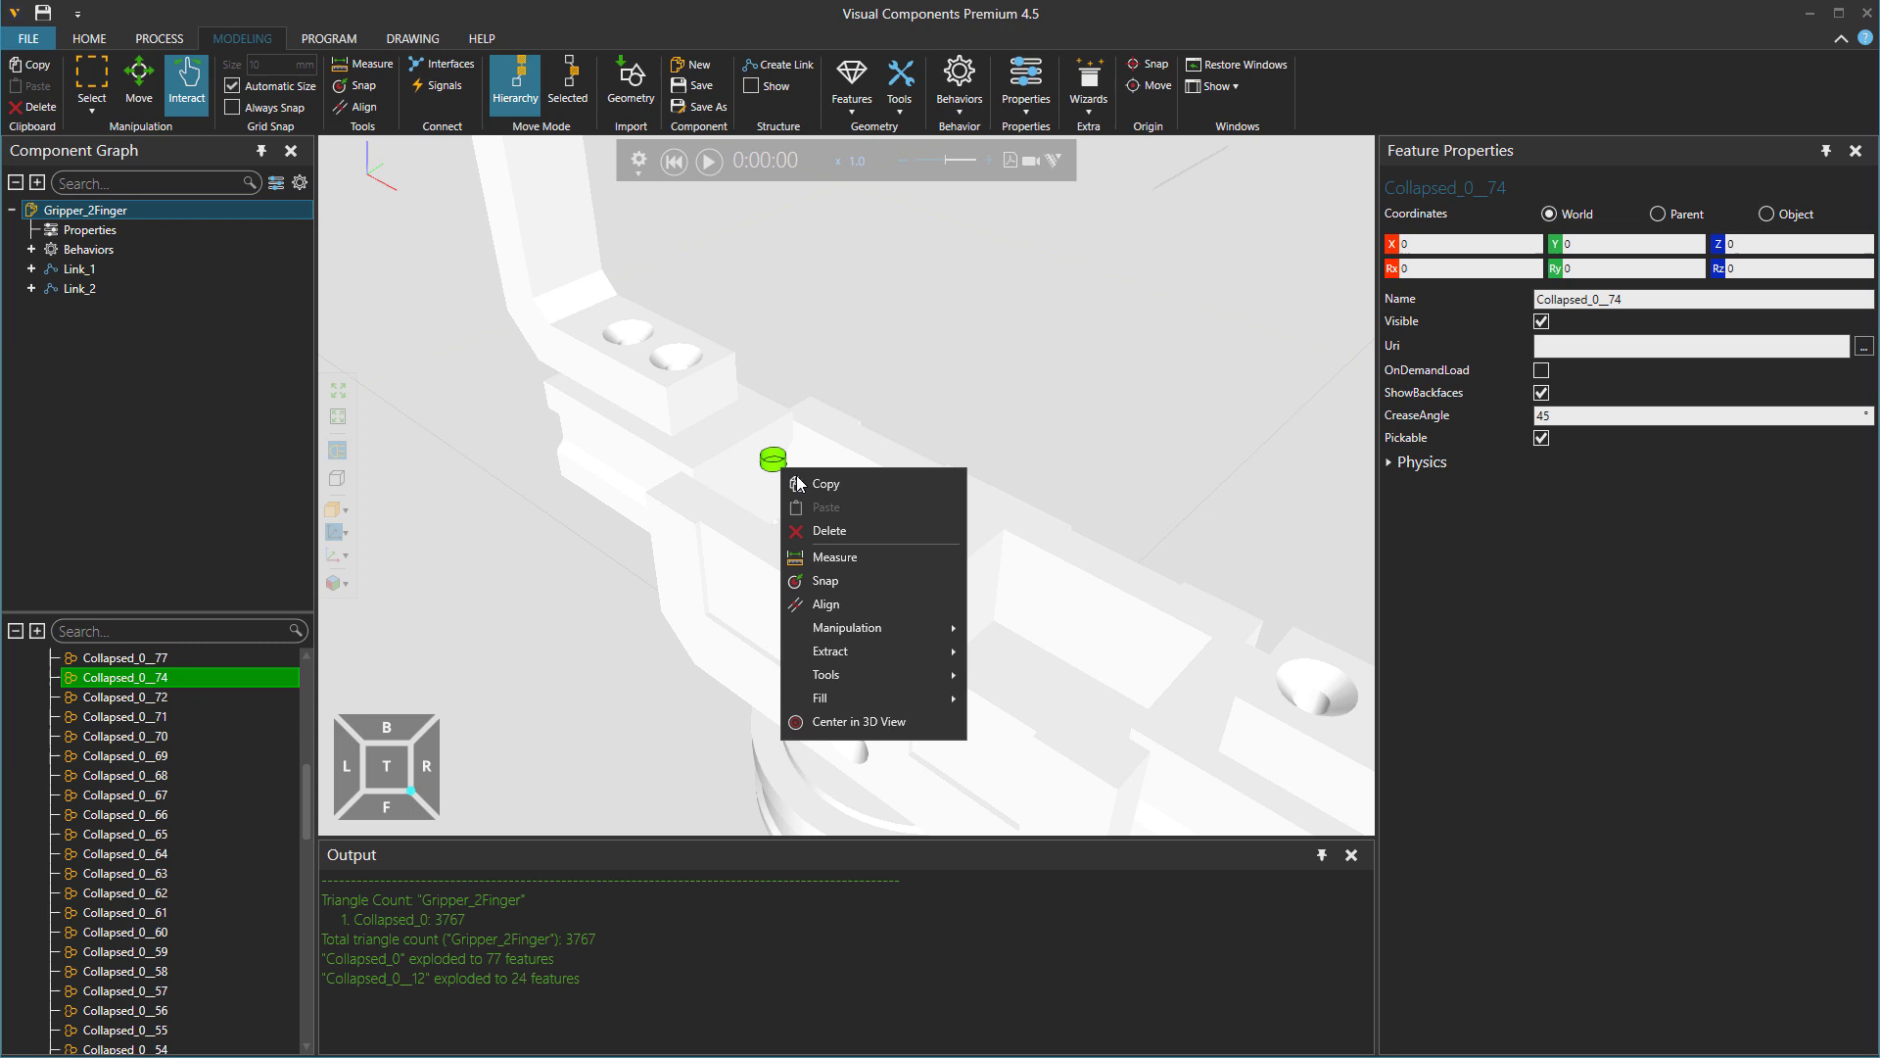
pyautogui.click(930, 530)
# Drag a finger to confirm it slides freely, then view the whole gripper.
pyautogui.scroll(-3, 933, 521)
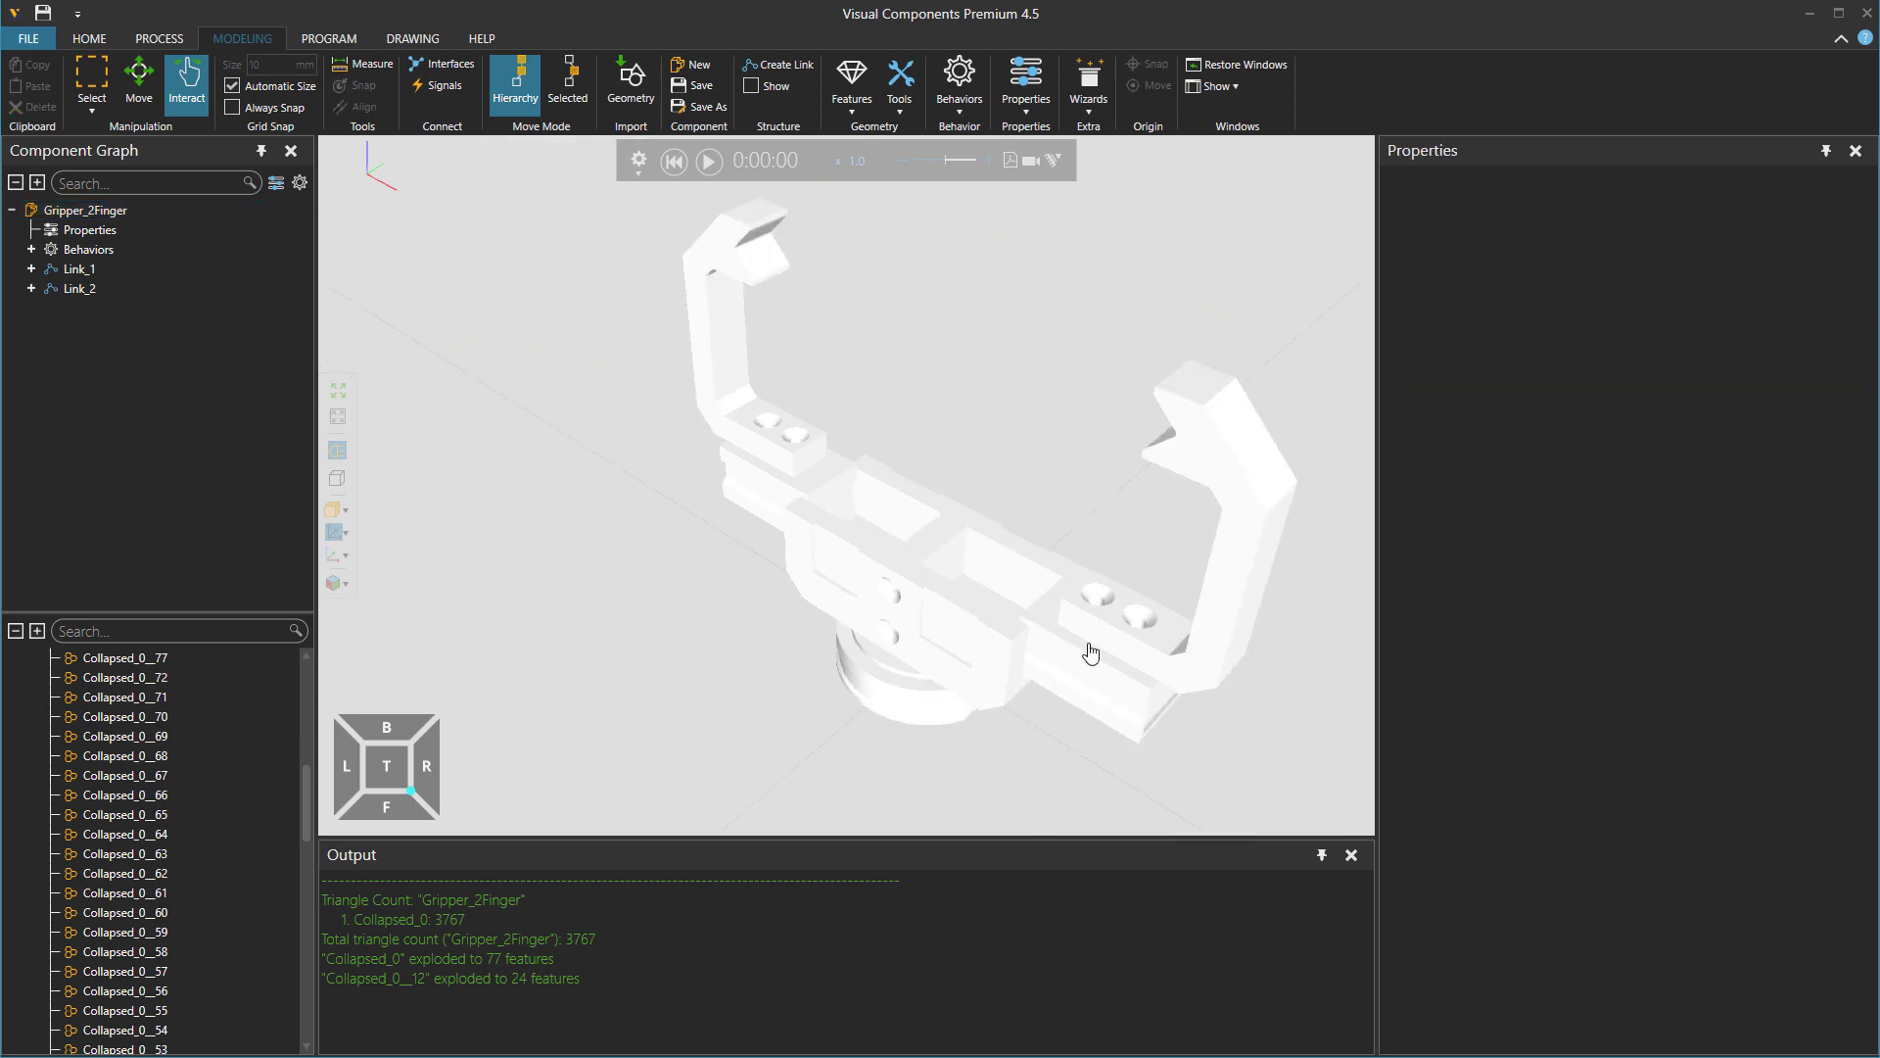
pyautogui.moveTo(1096, 661); pyautogui.dragTo(1117, 713)
pyautogui.scroll(5, 1024, 614)
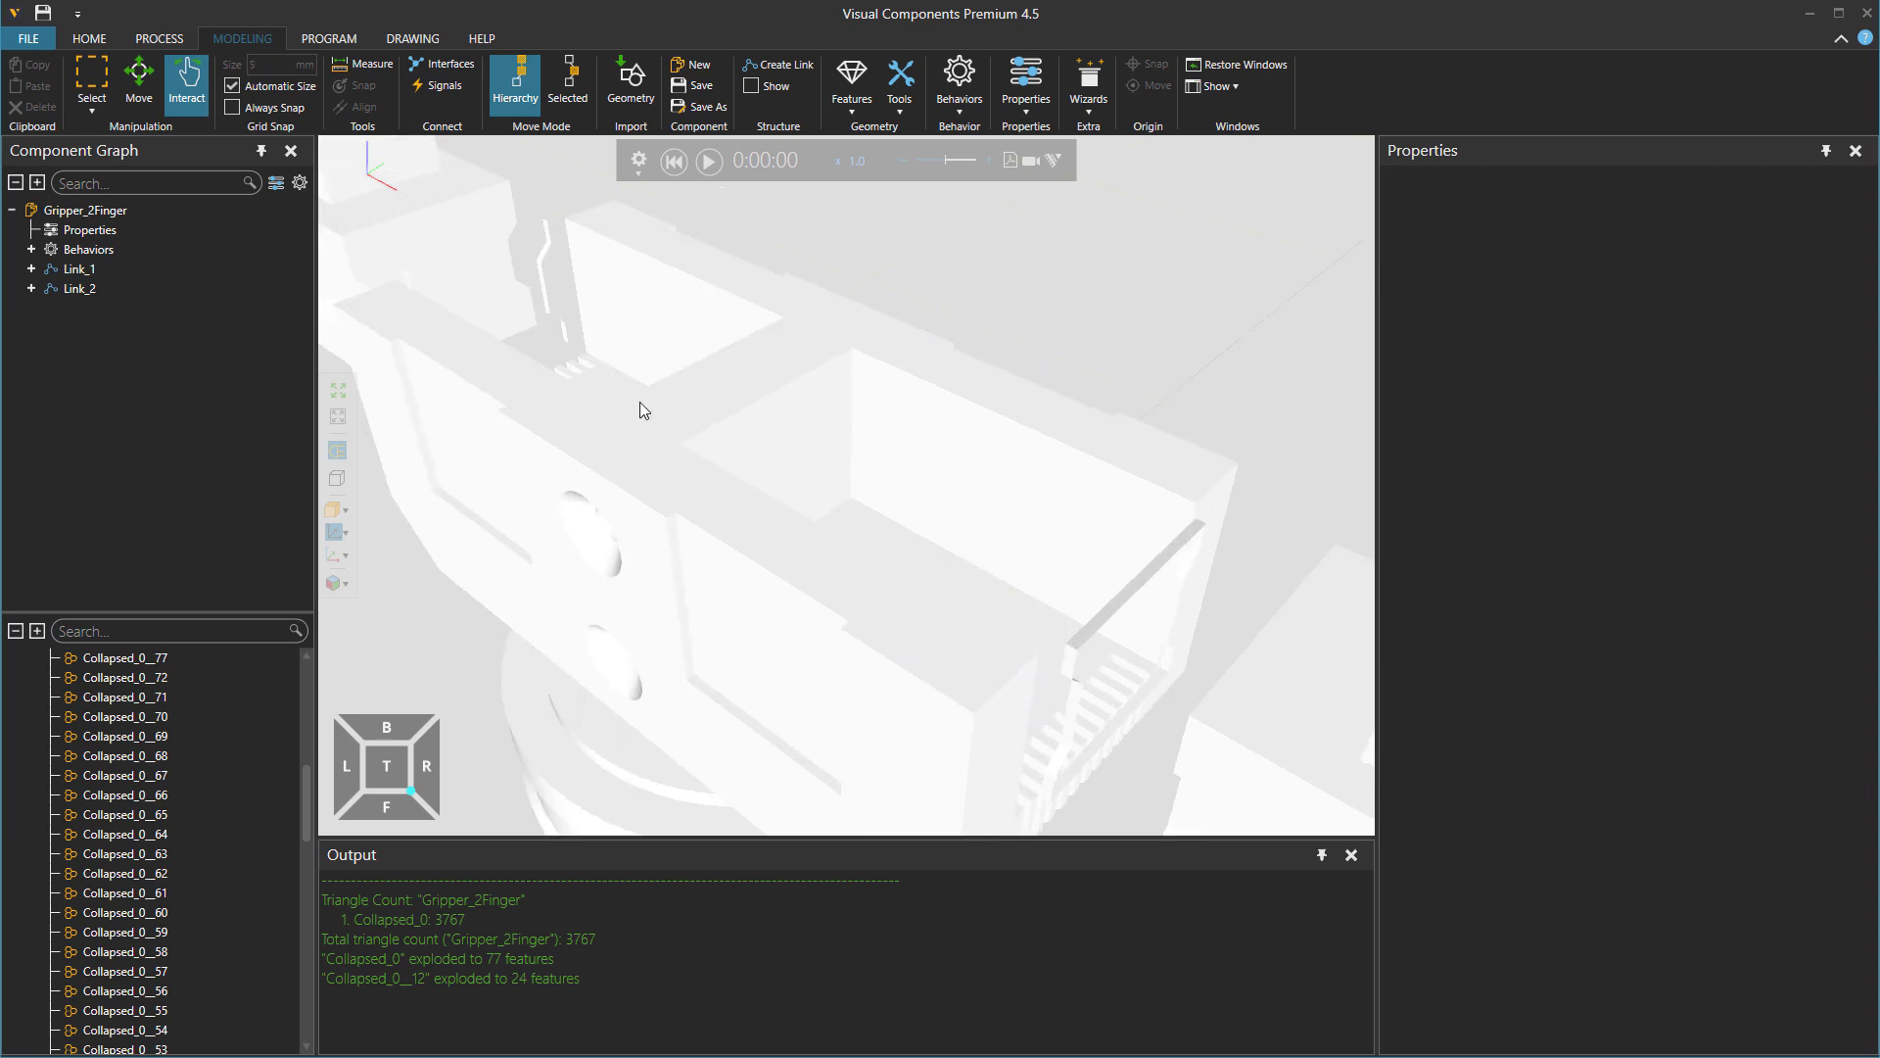
pyautogui.scroll(-5, 680, 432)
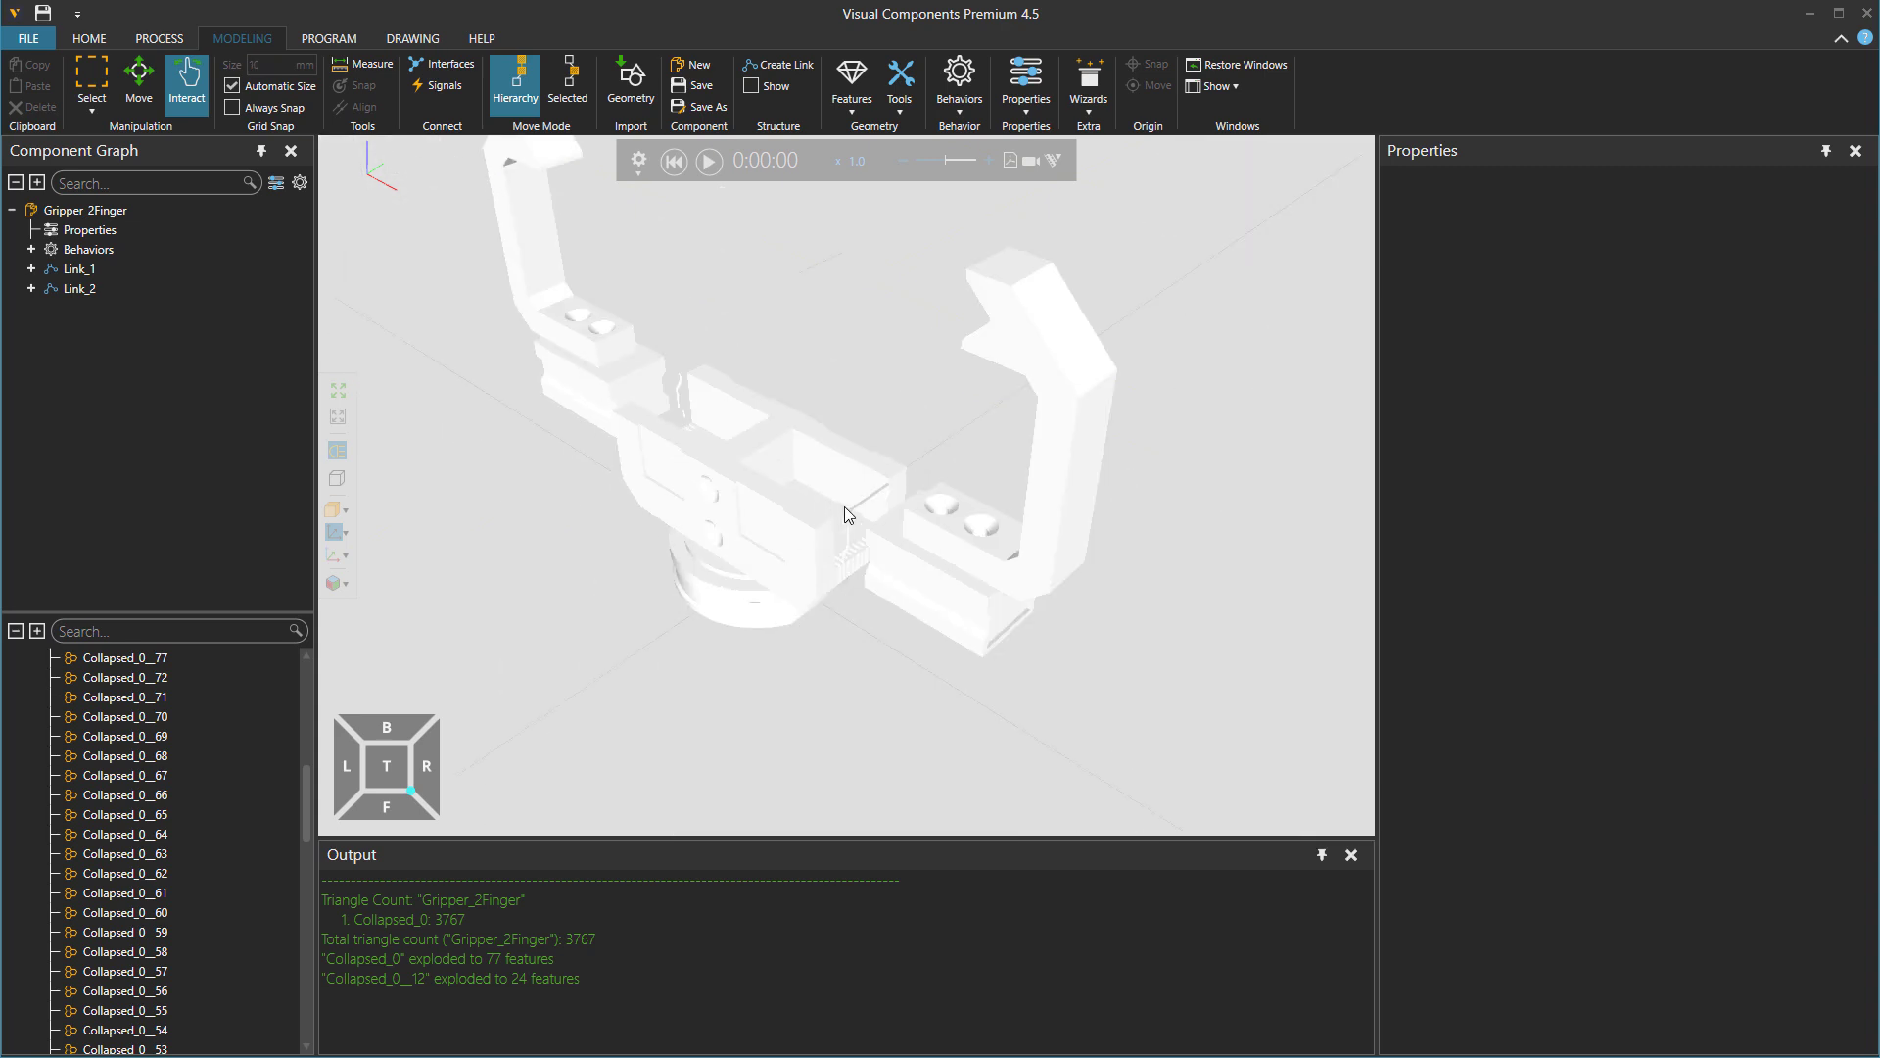
pyautogui.scroll(-3, 715, 219)
pyautogui.moveTo(803, 387); pyautogui.dragTo(926, 466, button='right')
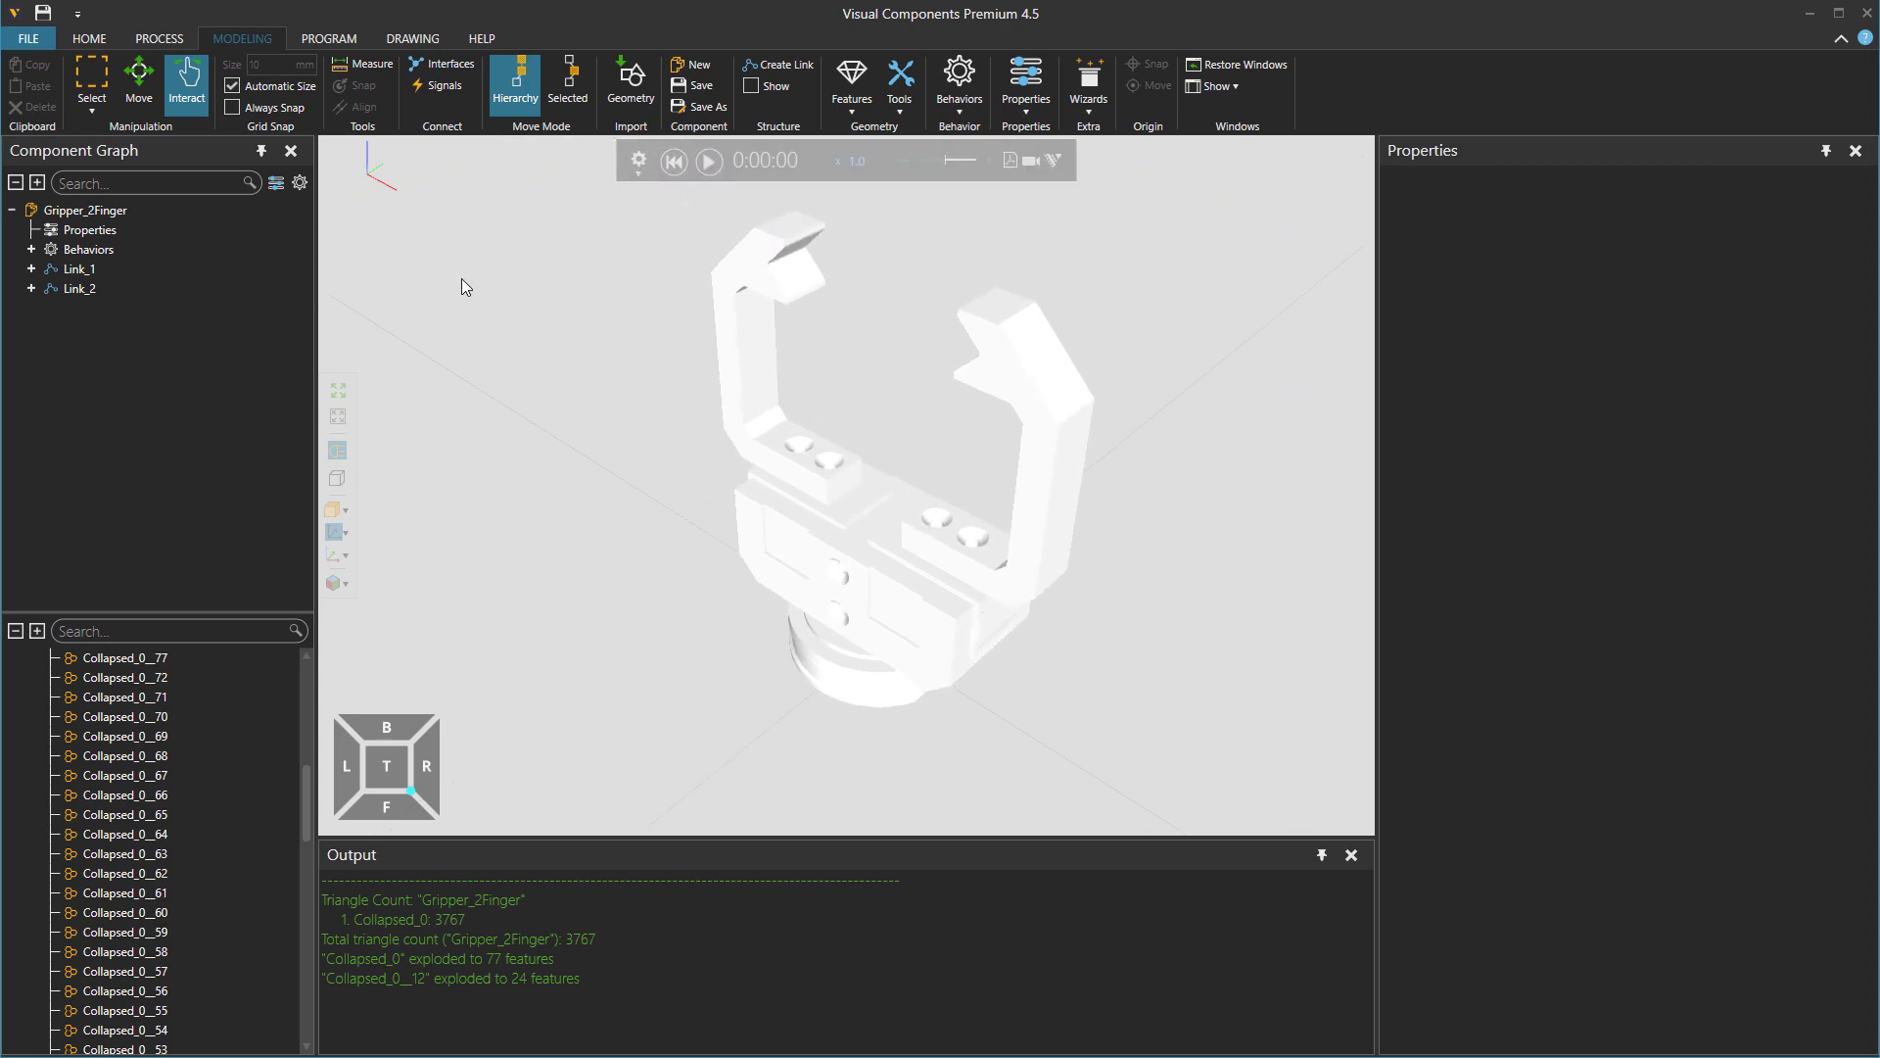
# Select the gripper and drag the jaws open, then close them almost fully.
pyautogui.click(966, 549)
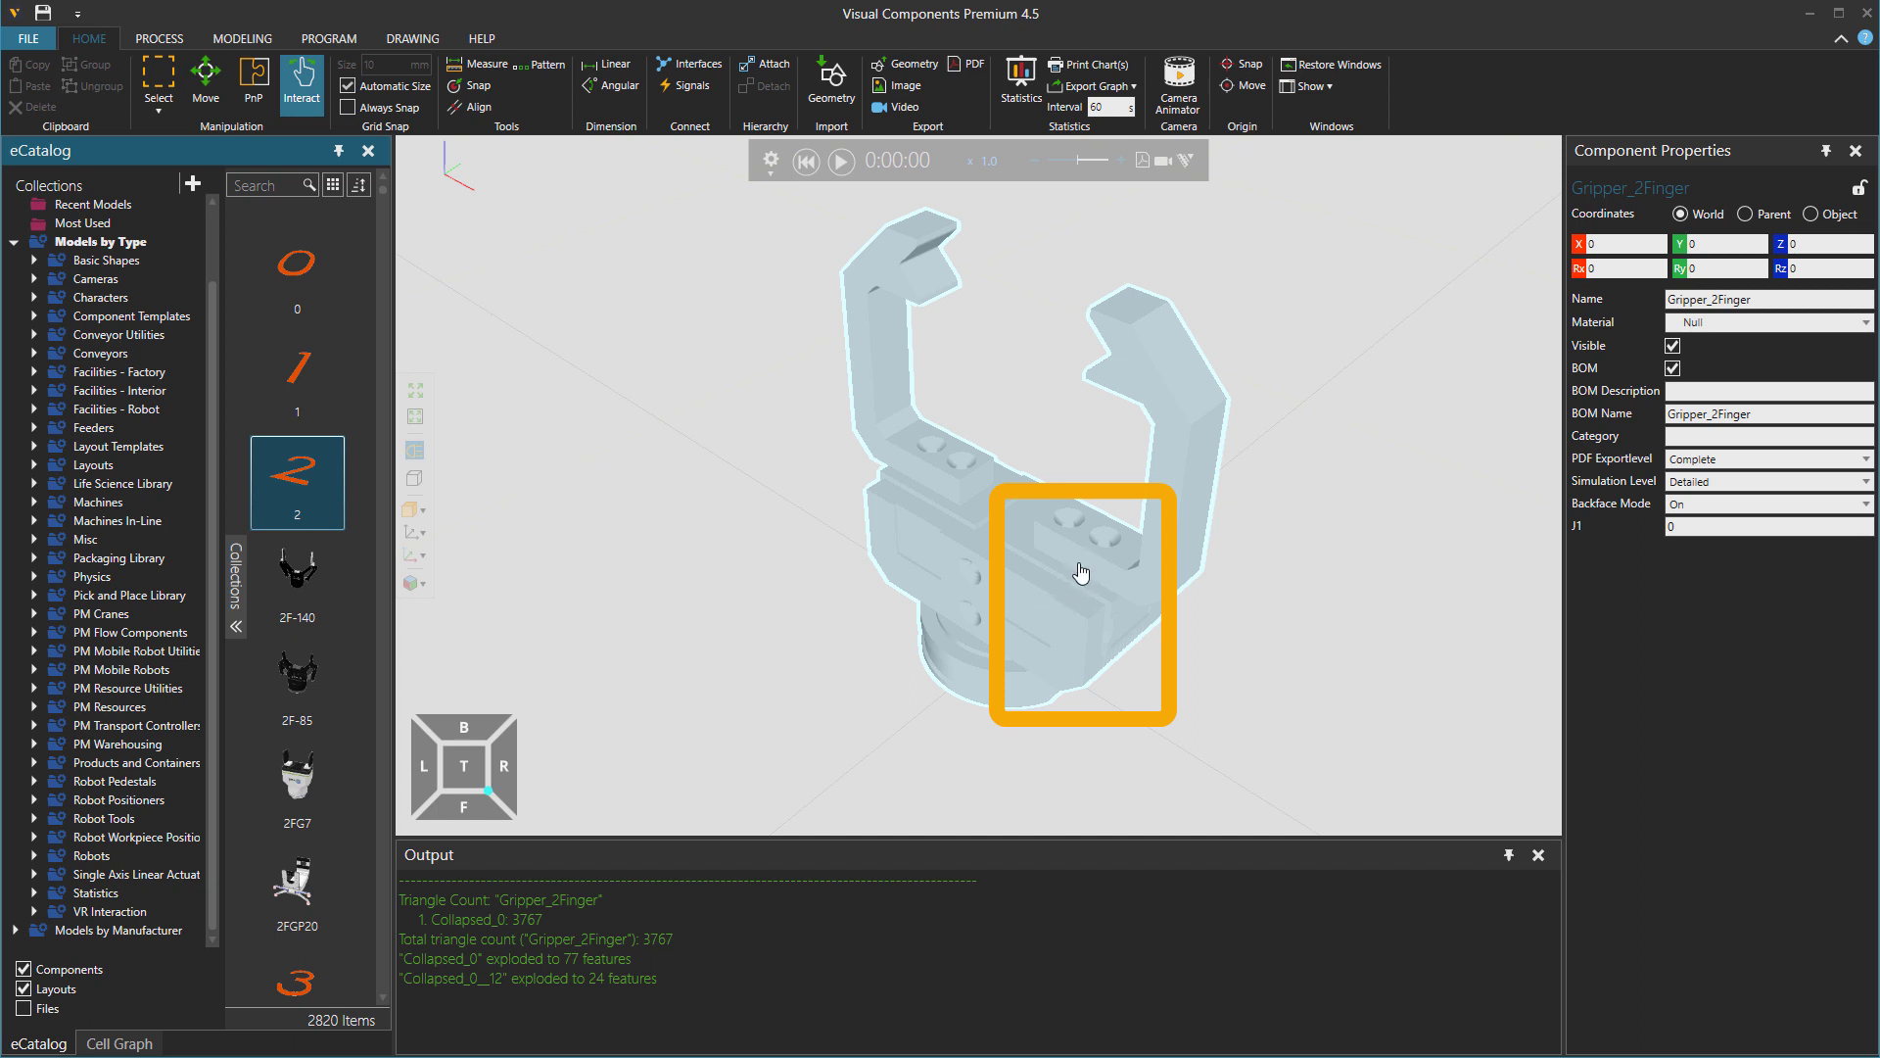
pyautogui.moveTo(1083, 578); pyautogui.dragTo(1162, 610)
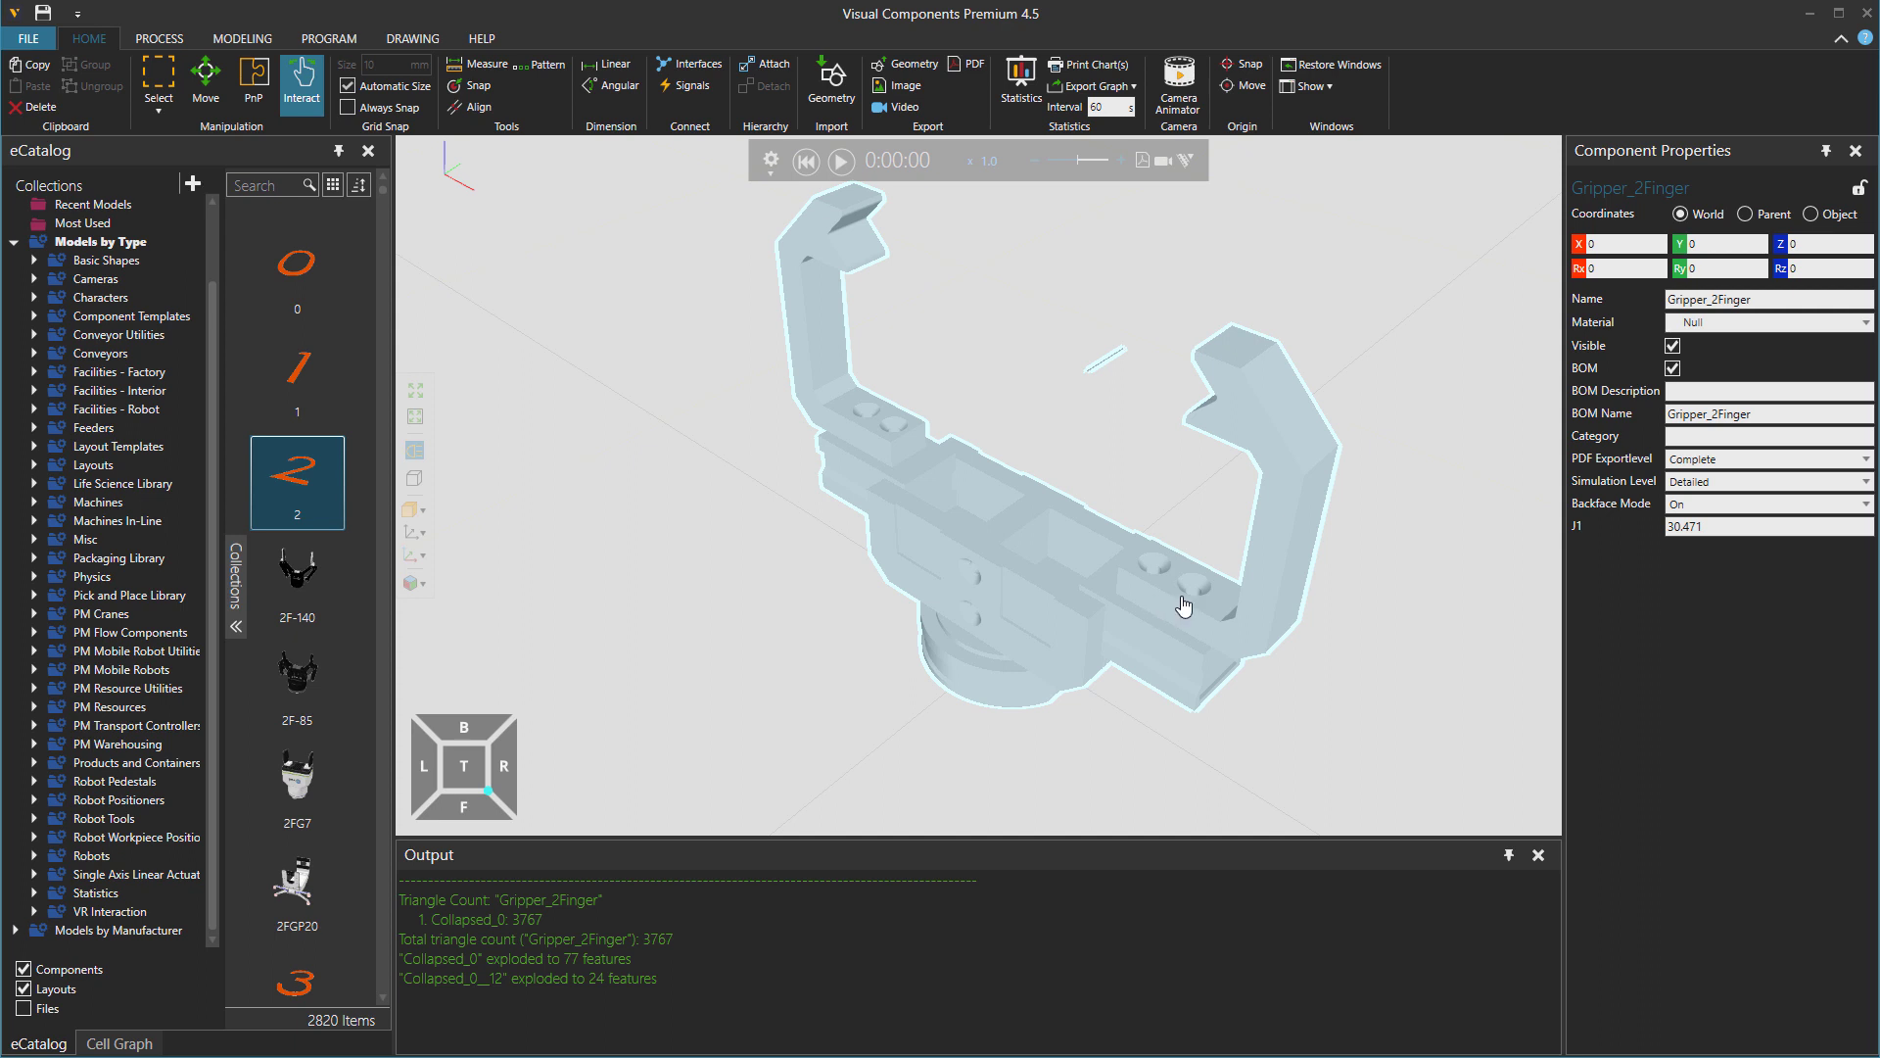
pyautogui.click(1686, 529)
pyautogui.moveTo(1721, 526); pyautogui.dragTo(1655, 529)
pyautogui.scroll(5, 1156, 600)
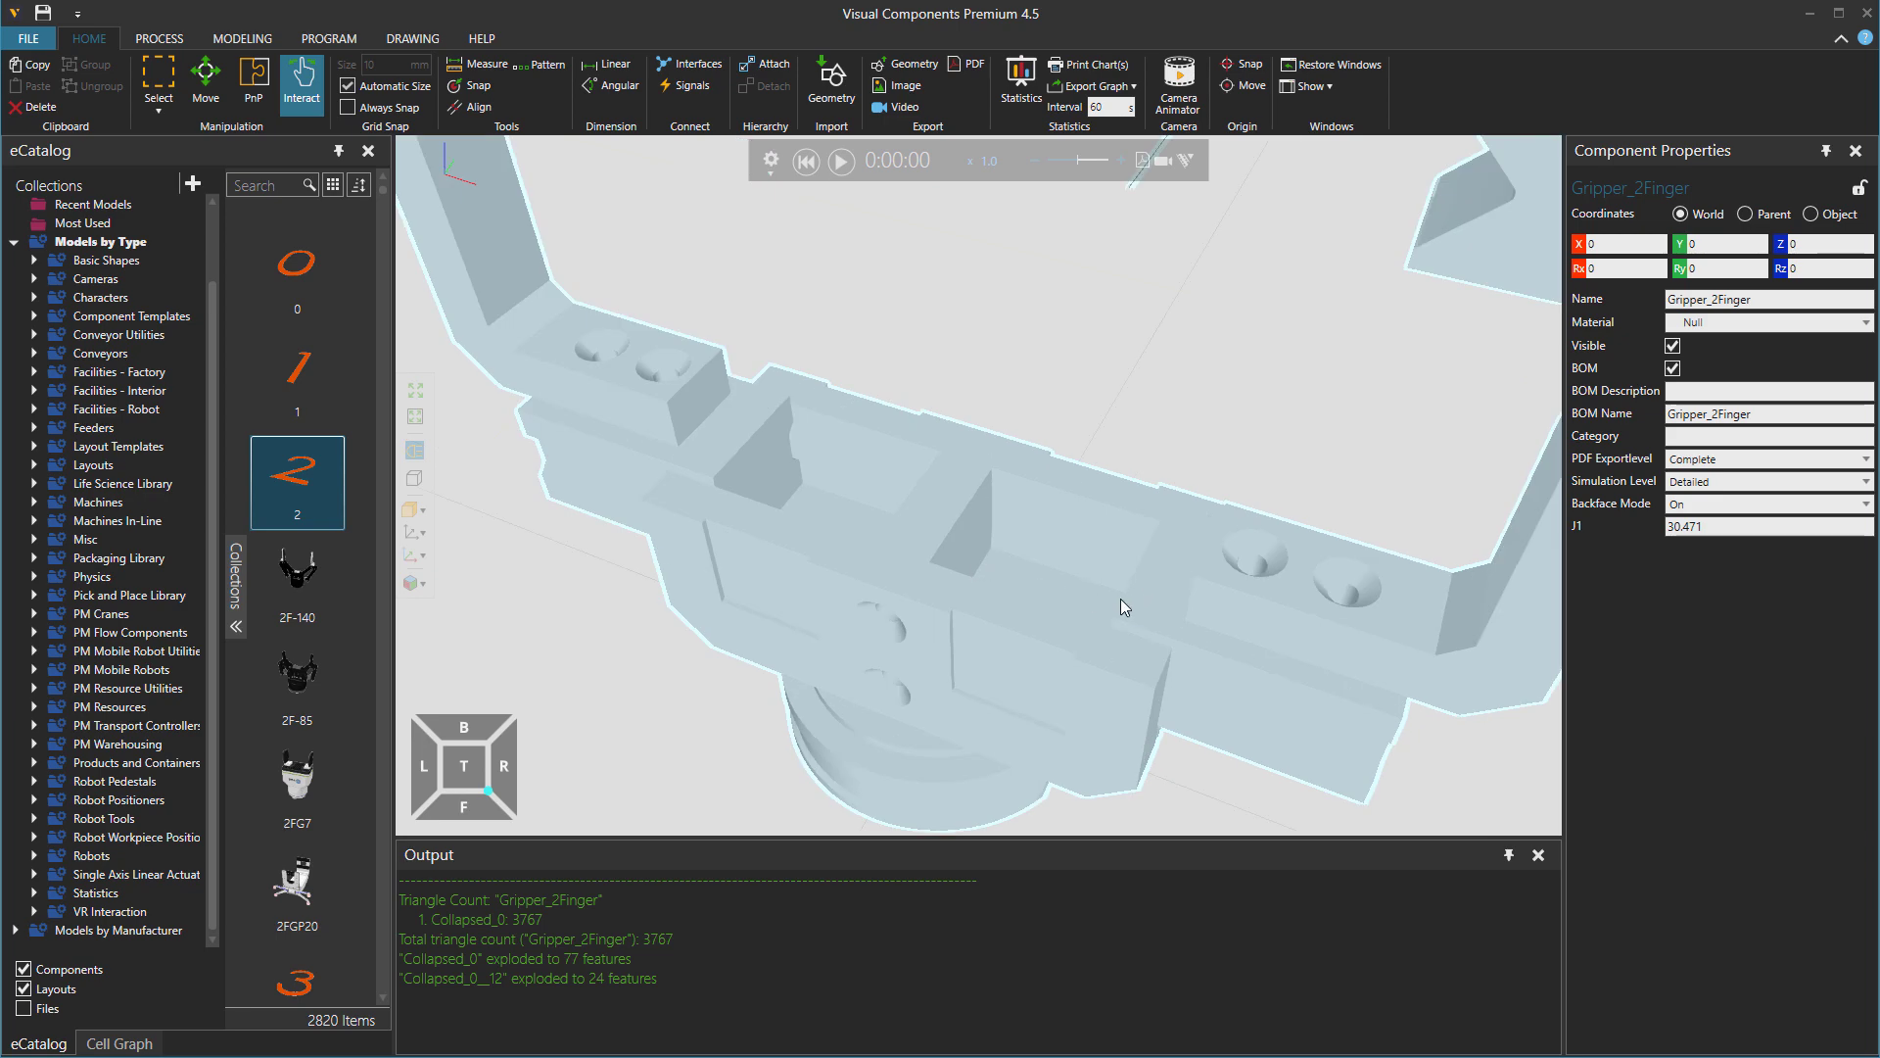
pyautogui.moveTo(1191, 629); pyautogui.dragTo(1045, 600)
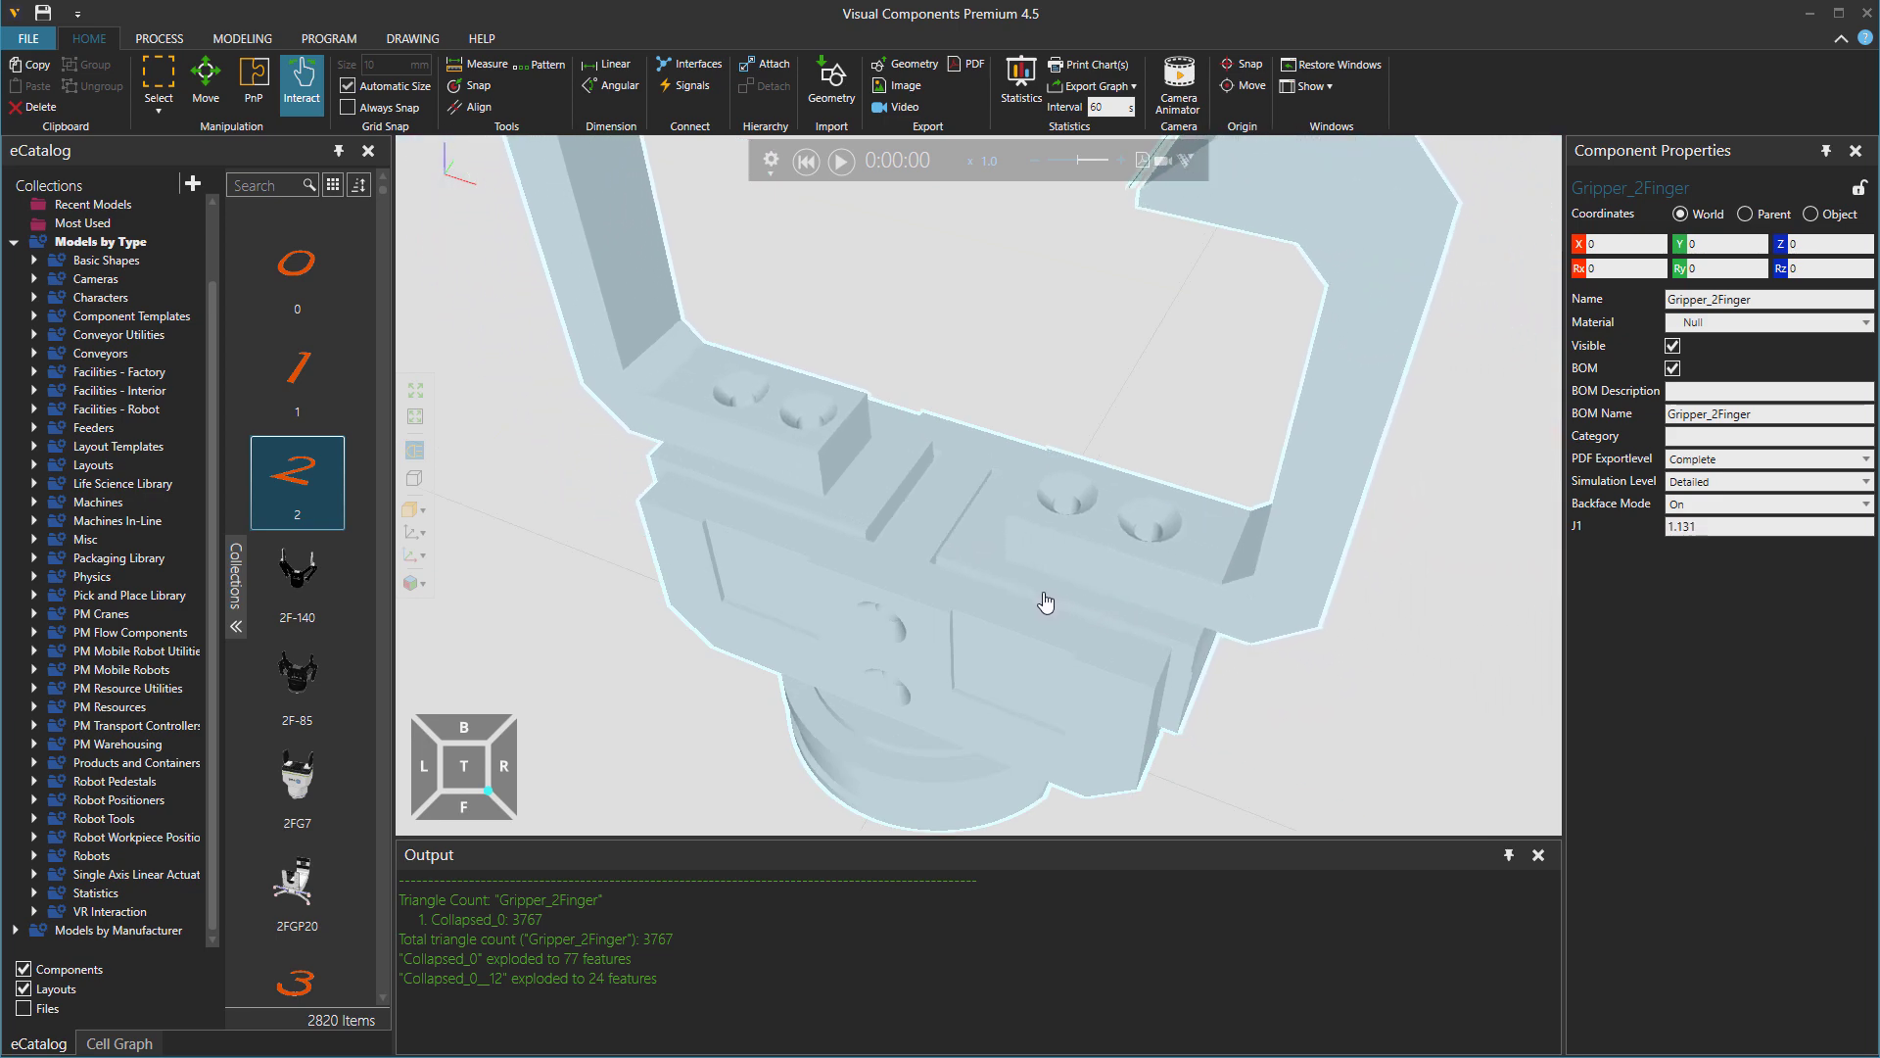
pyautogui.moveTo(1709, 526); pyautogui.dragTo(1575, 529)
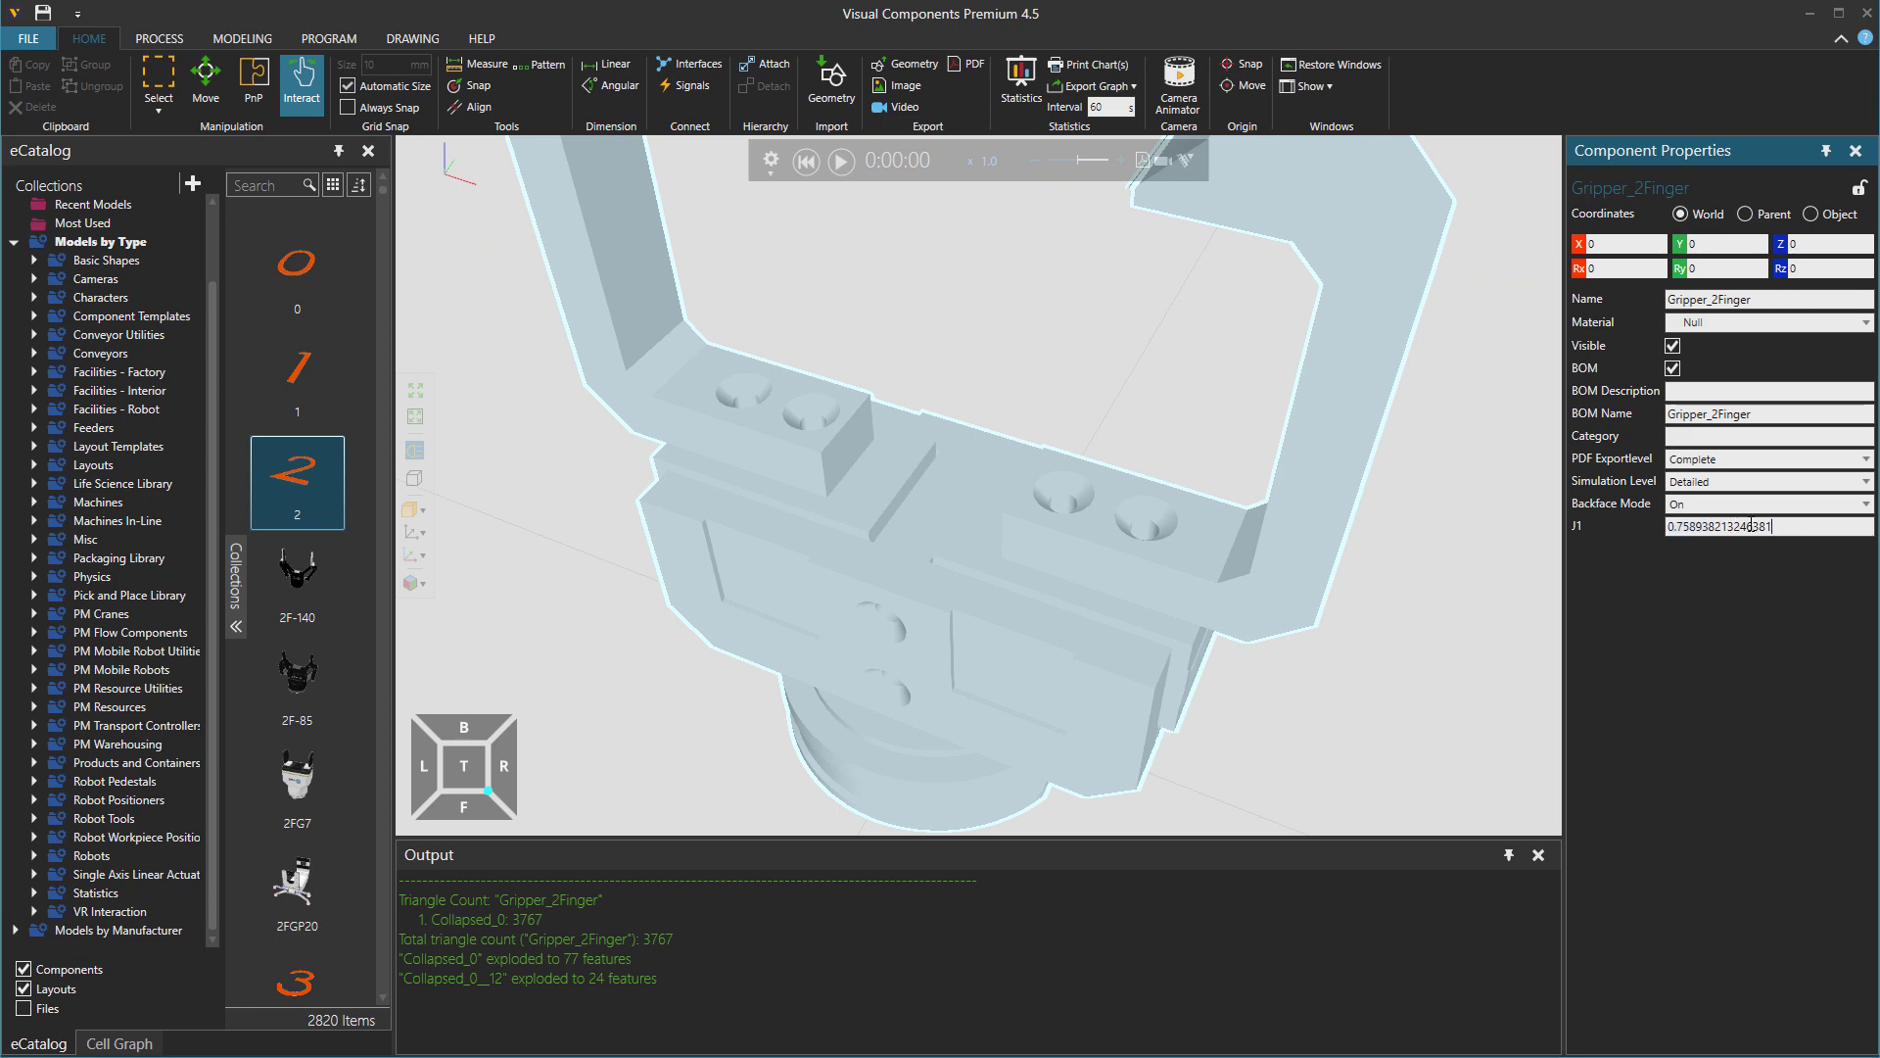
# Replace the J1 value with 30.
pyautogui.hotkey('ctrl', 'a')
pyautogui.write('0')
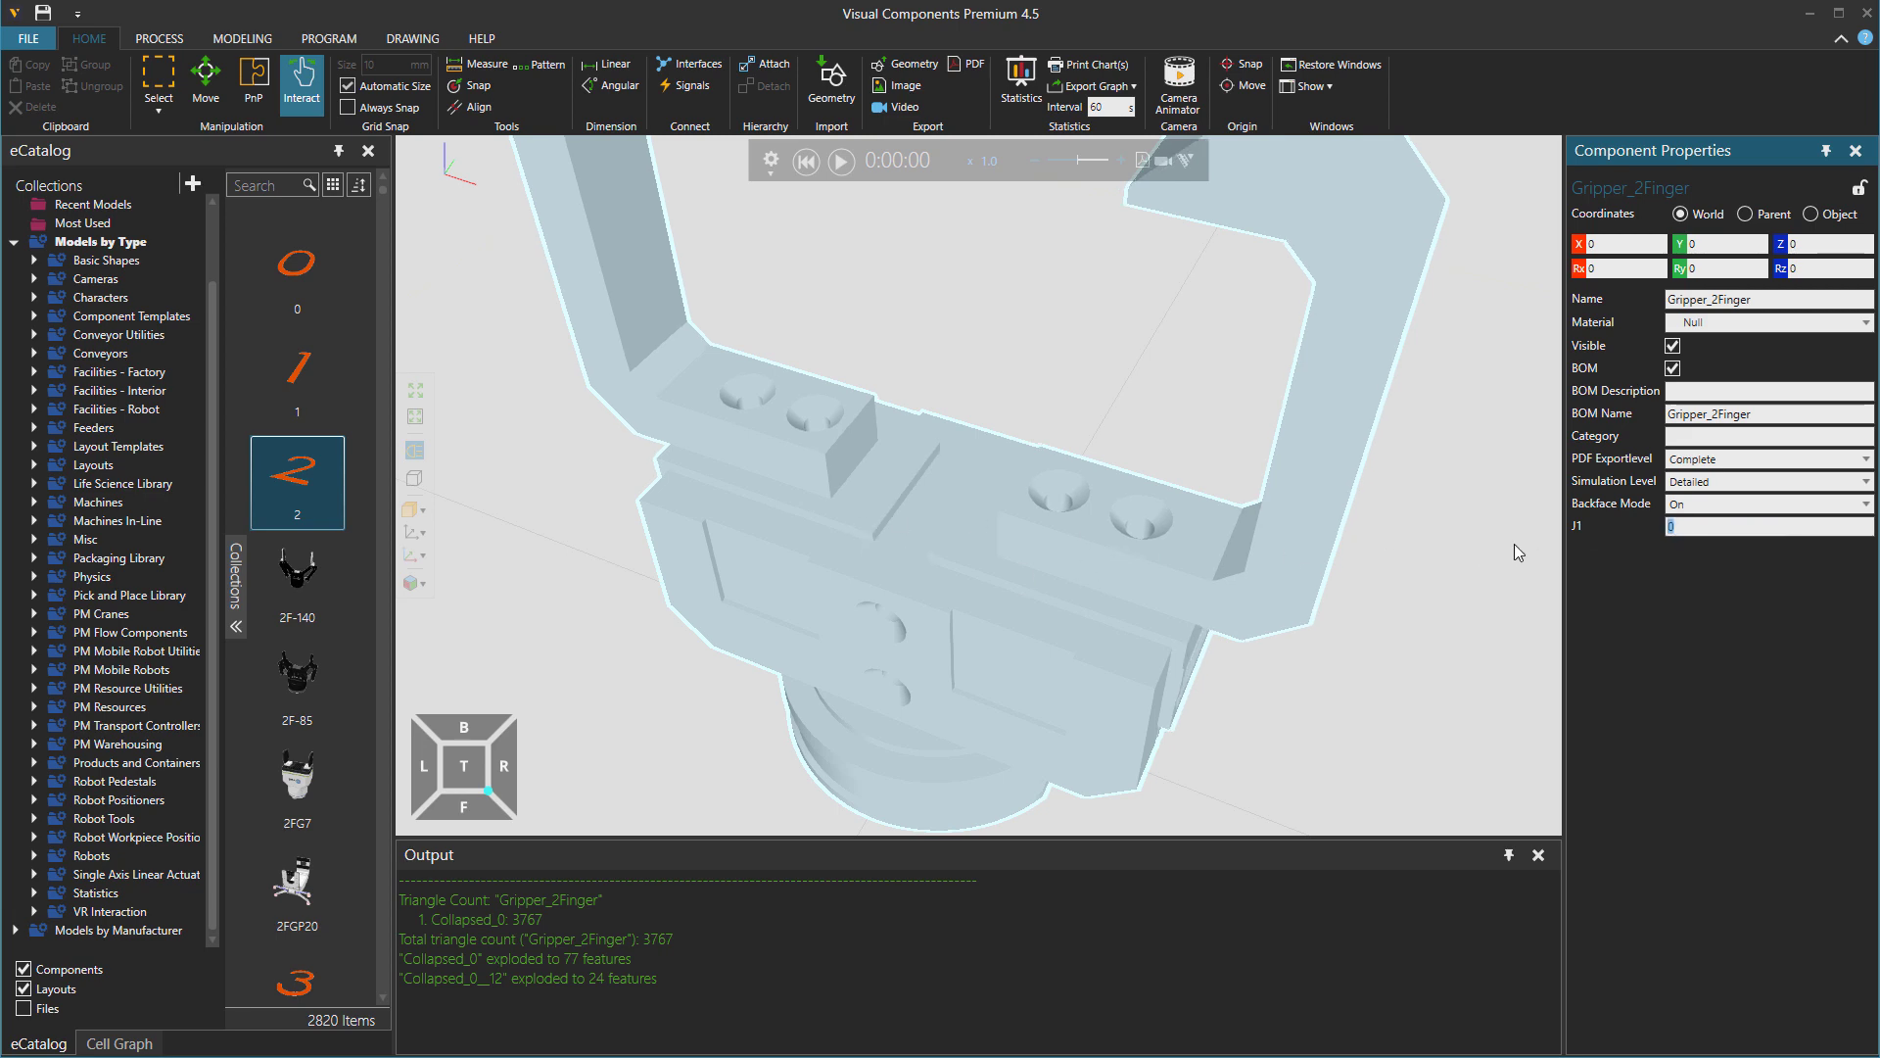
pyautogui.write('30')
pyautogui.press('Return')
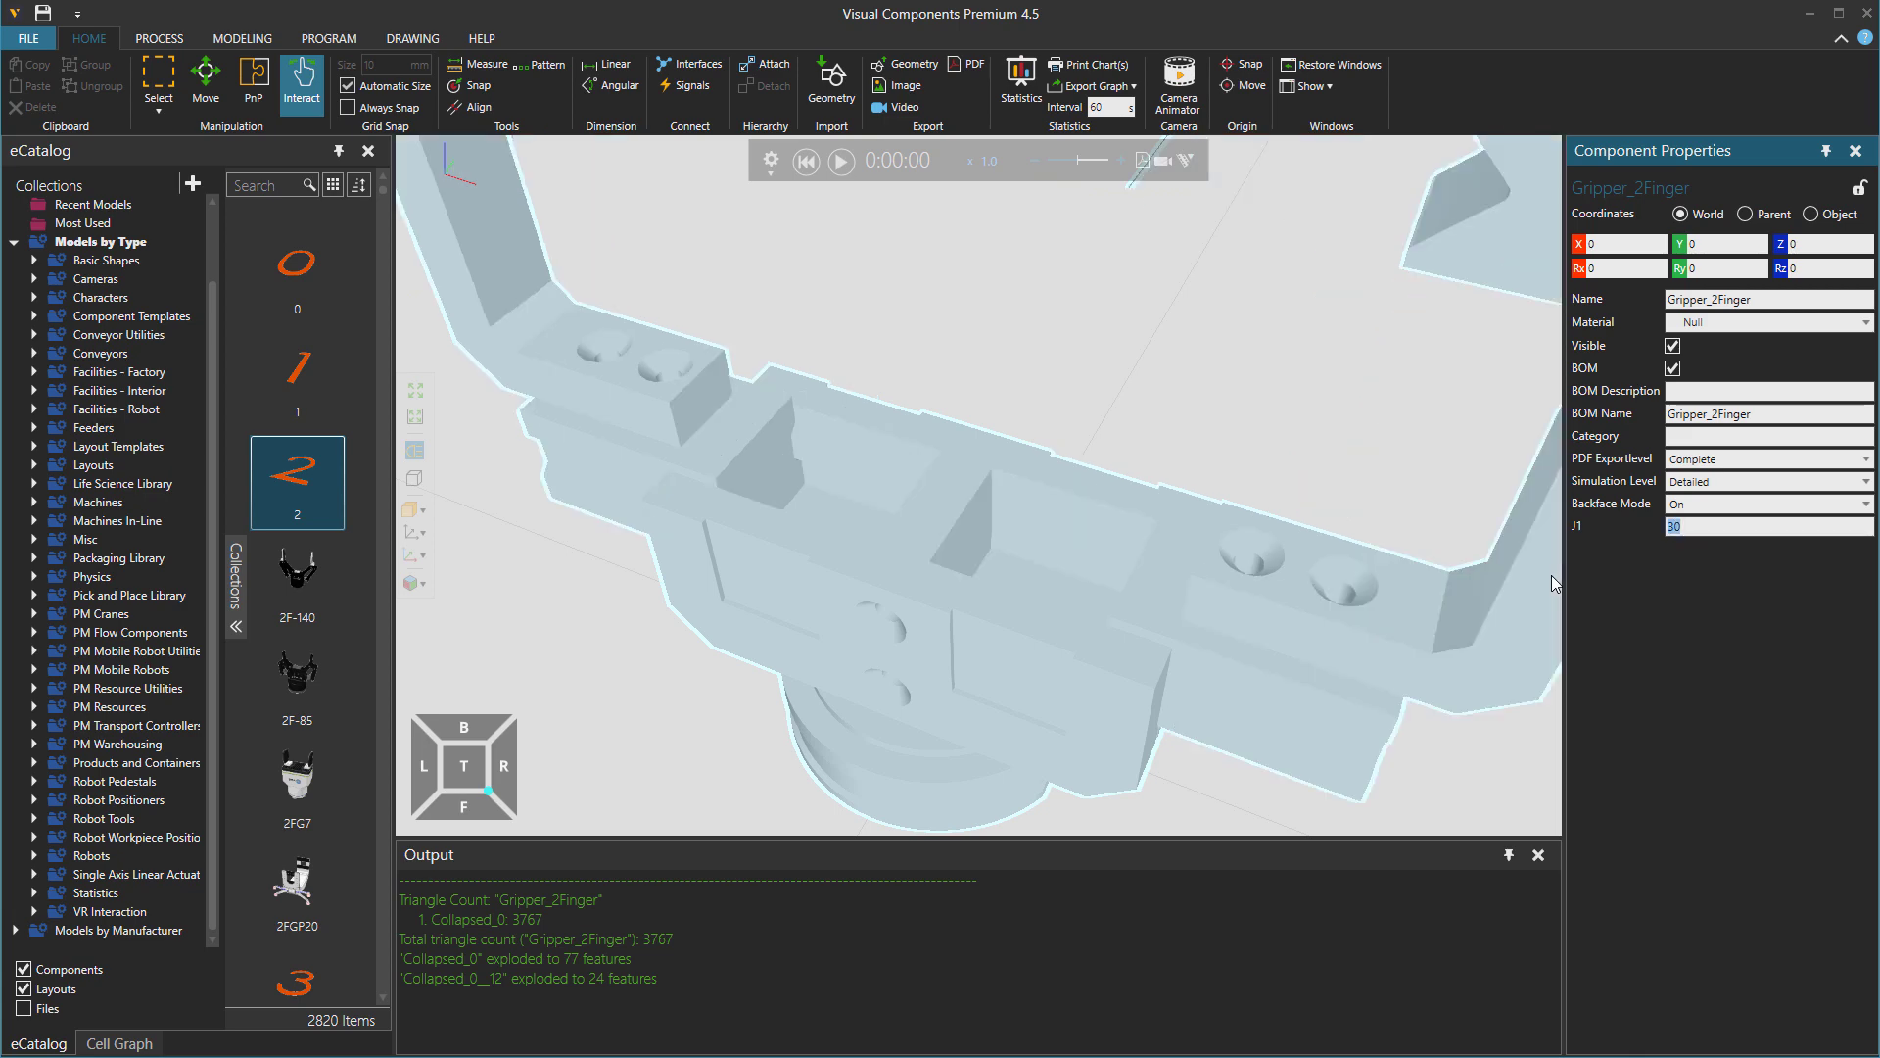
pyautogui.scroll(-5, 1137, 599)
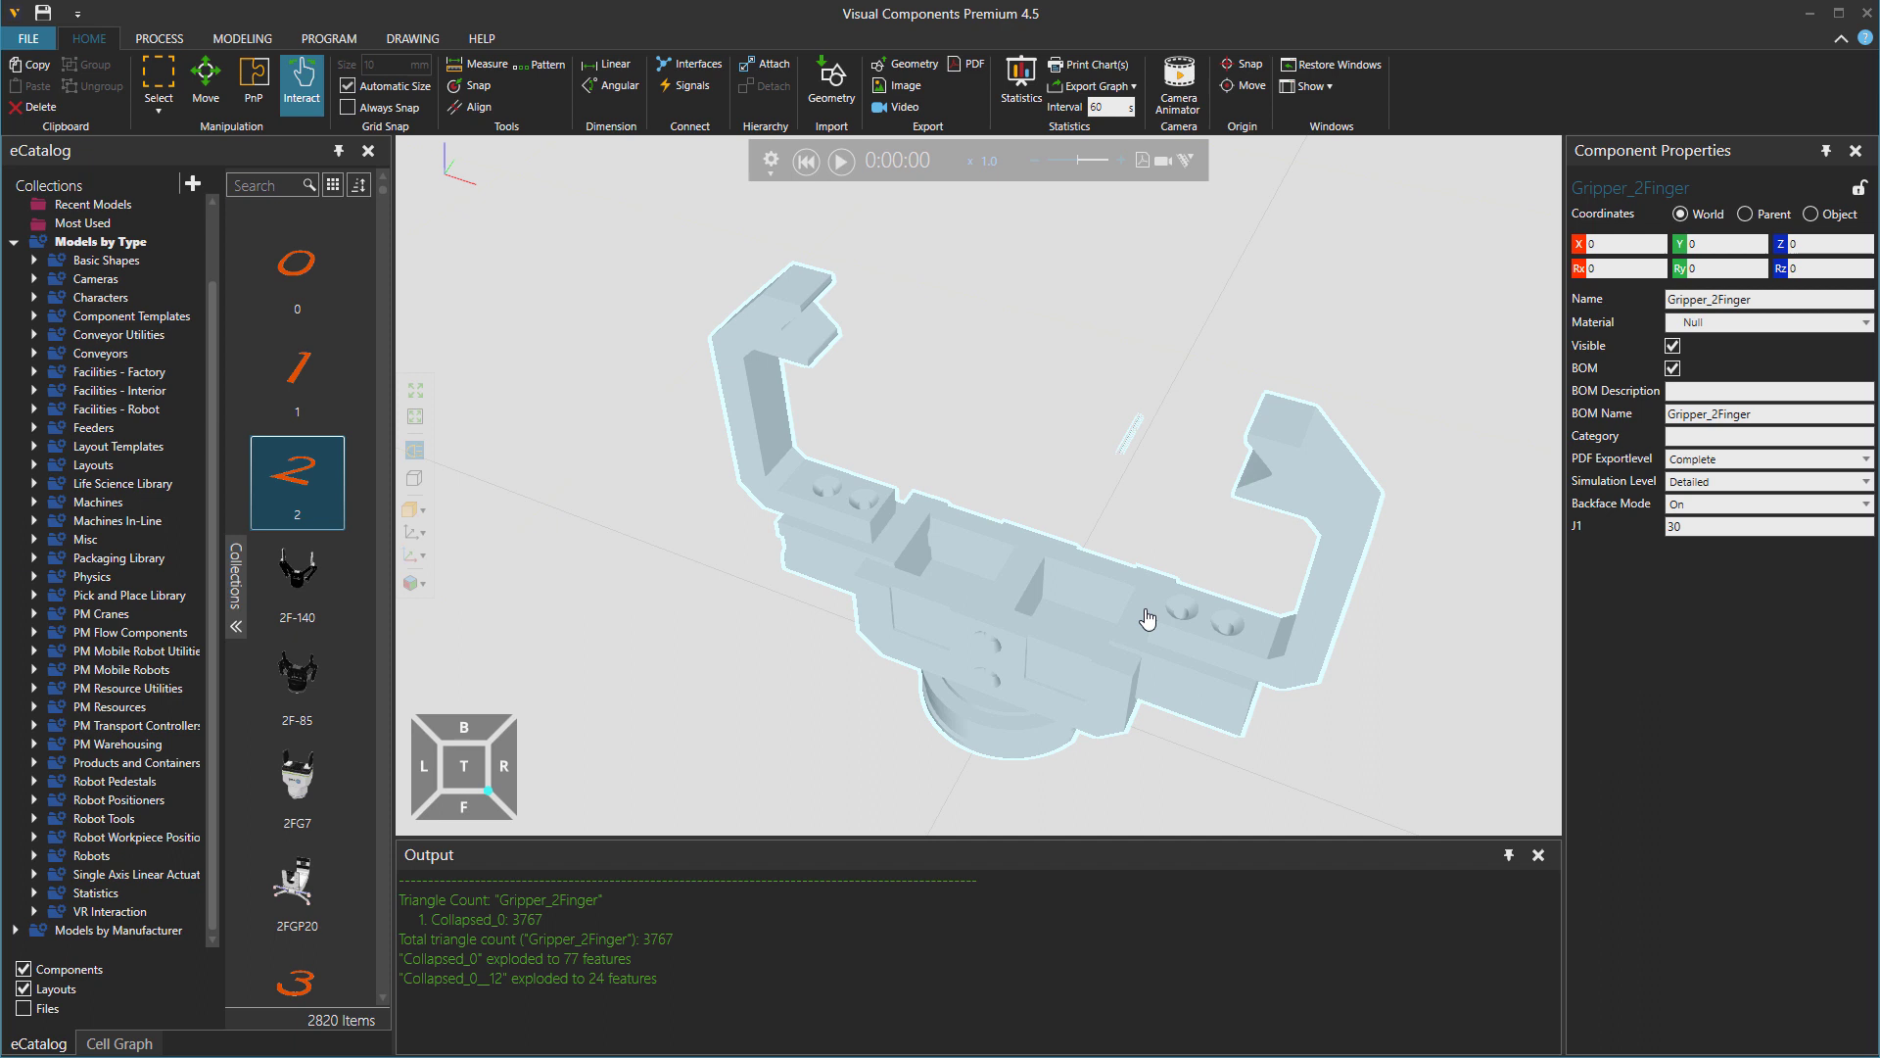
pyautogui.scroll(2, 1123, 547)
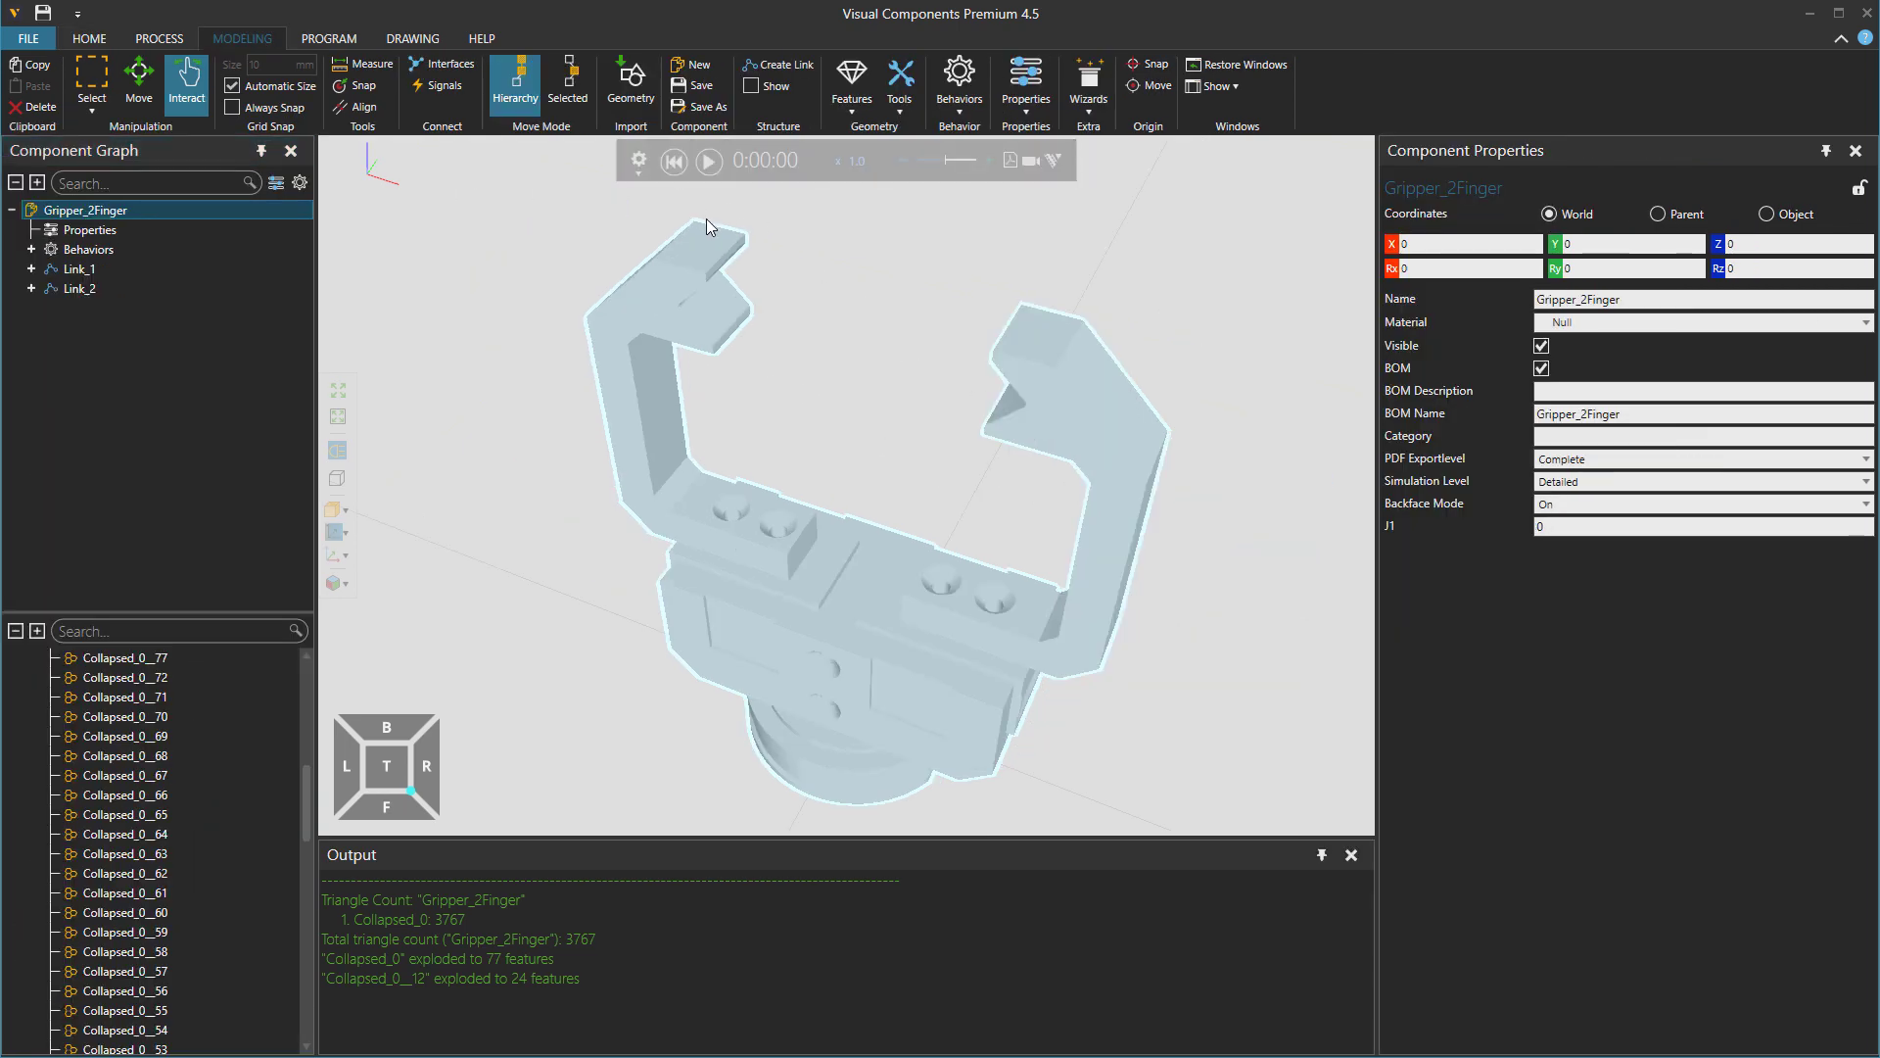
# Select Link_1 and replace its Max Limit of 180.0 with 30.
pyautogui.moveTo(979, 638); pyautogui.dragTo(999, 464)
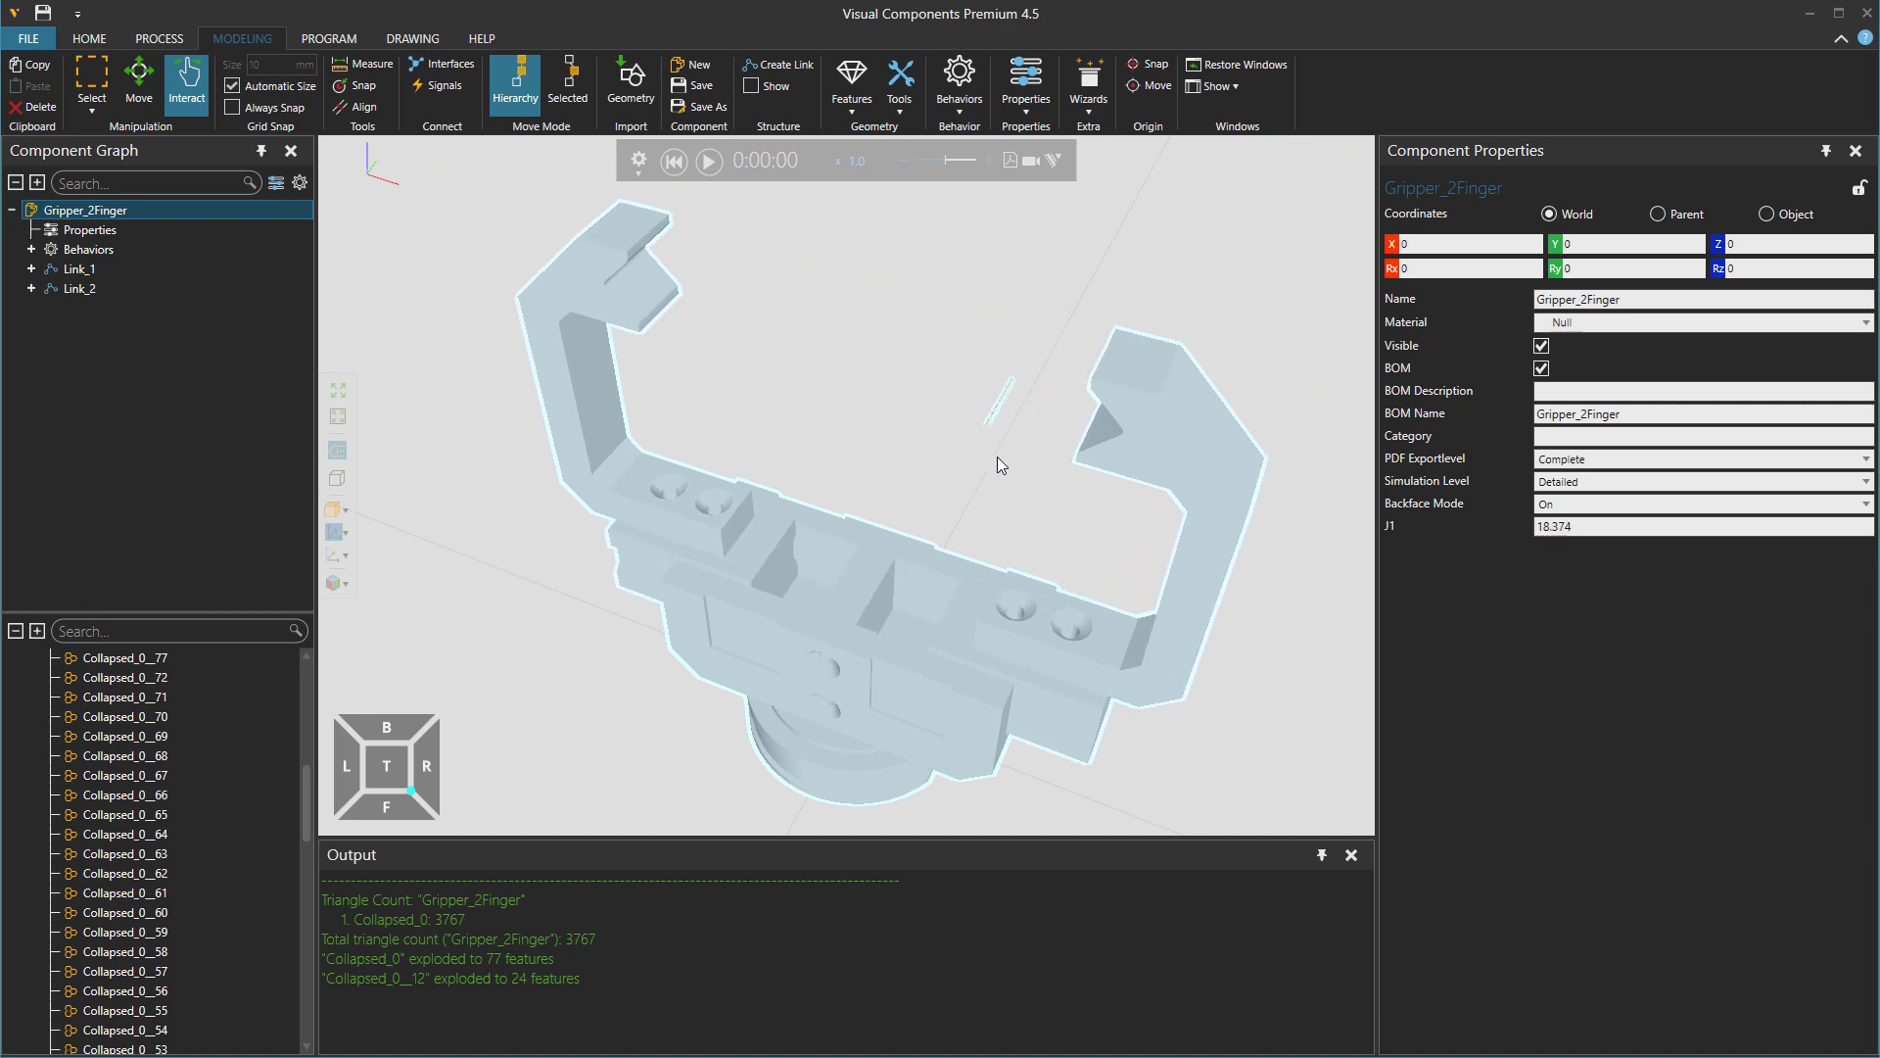
pyautogui.click(991, 415)
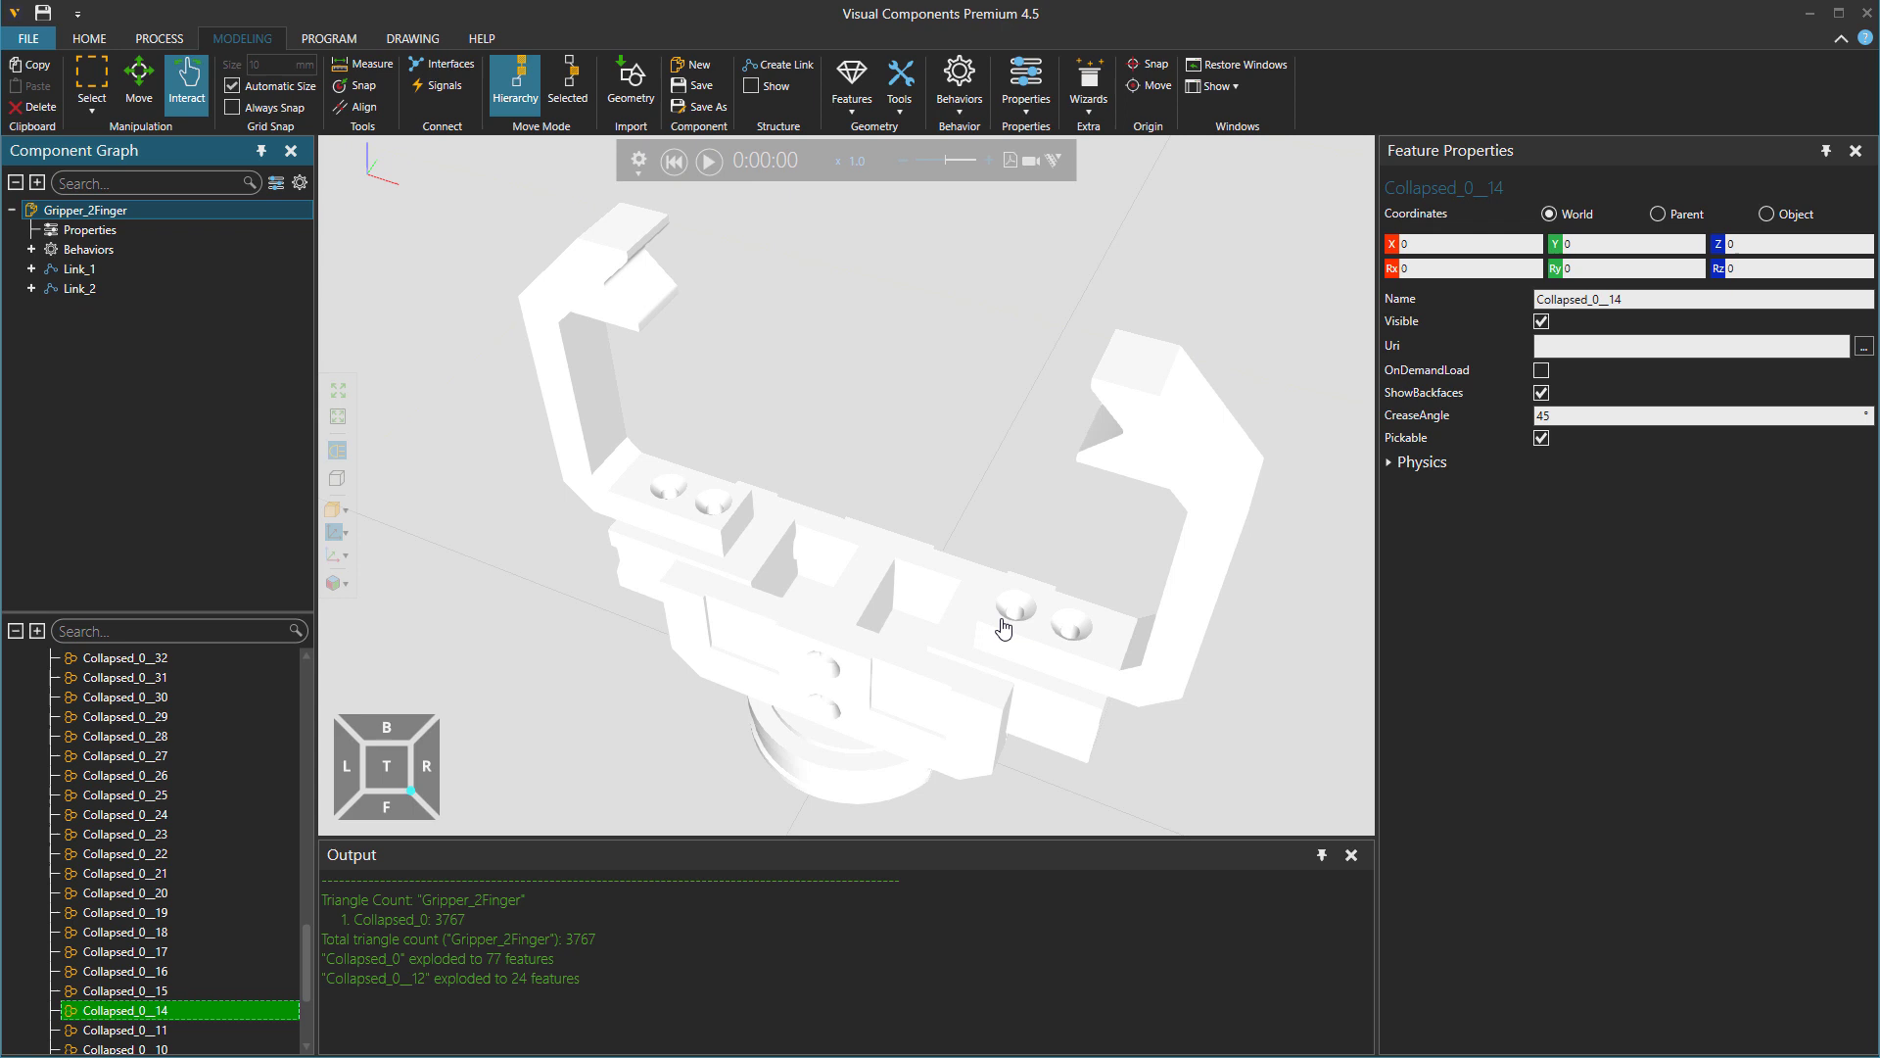
pyautogui.moveTo(803, 422); pyautogui.dragTo(902, 462, button='right')
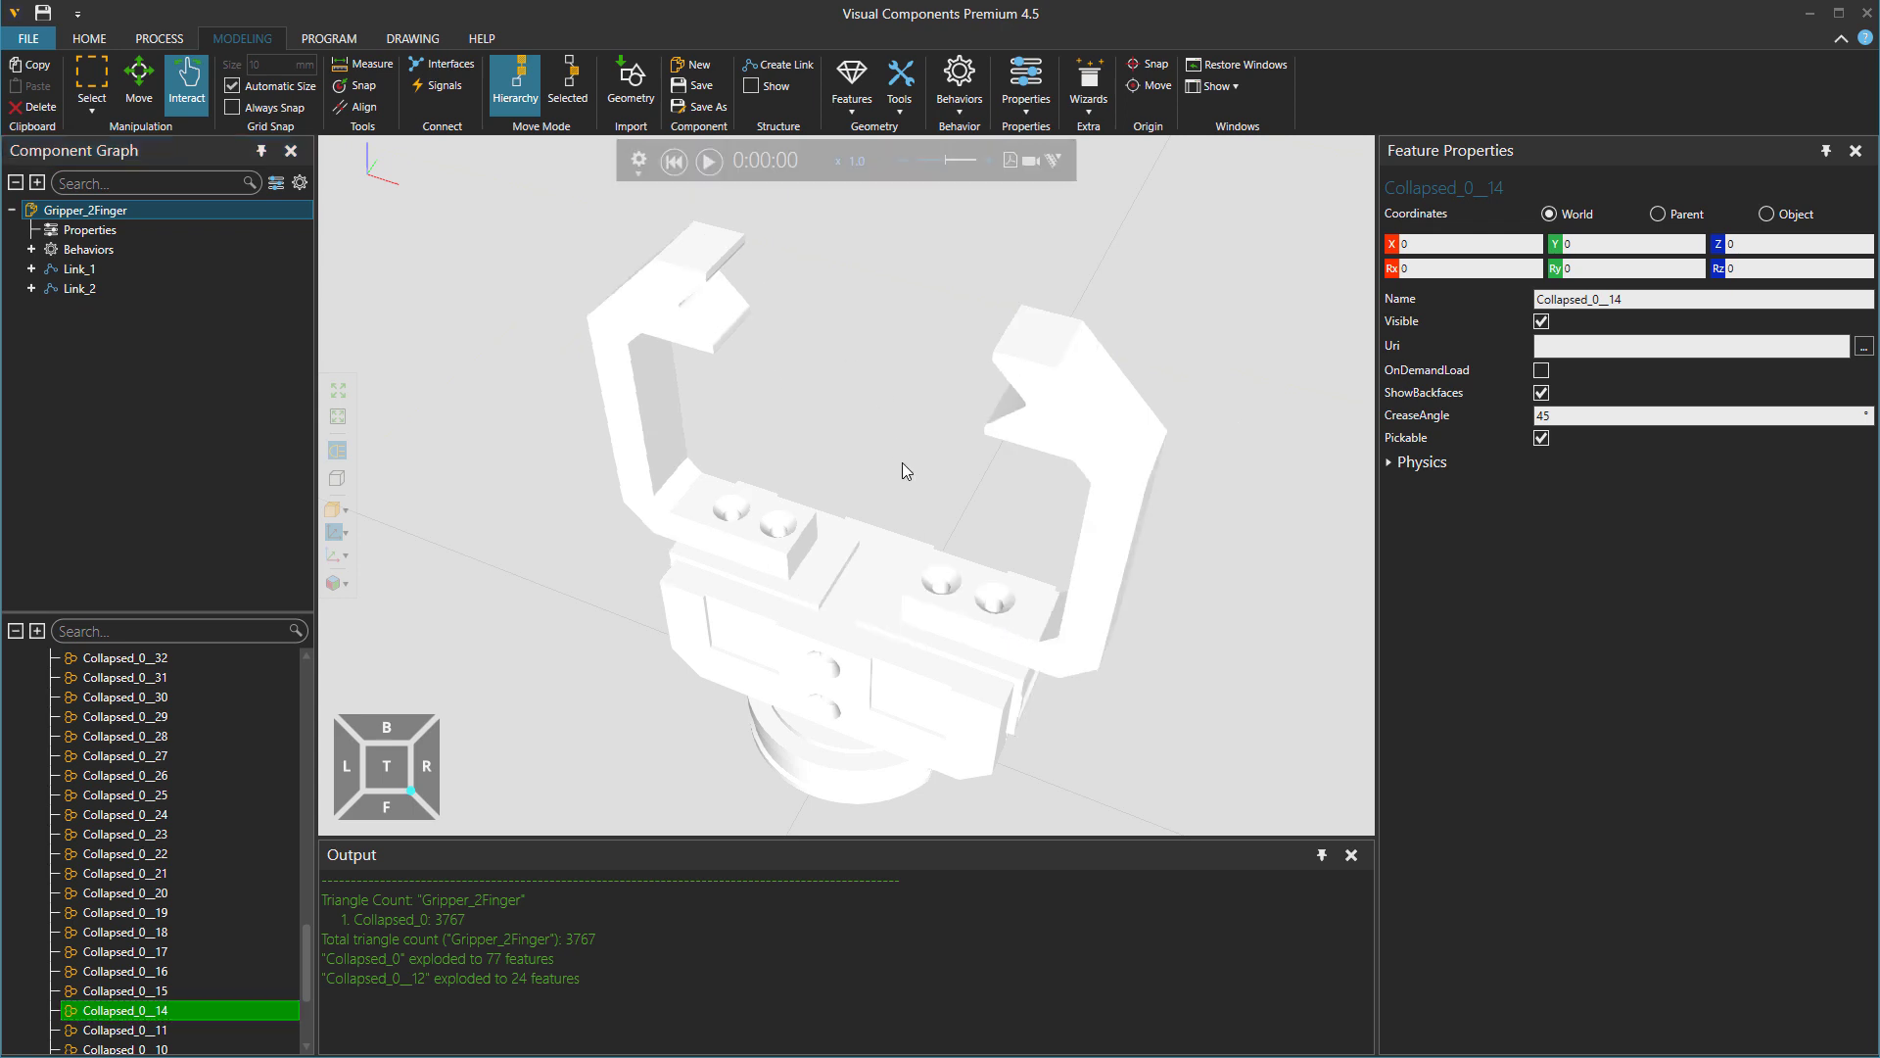
pyautogui.click(111, 271)
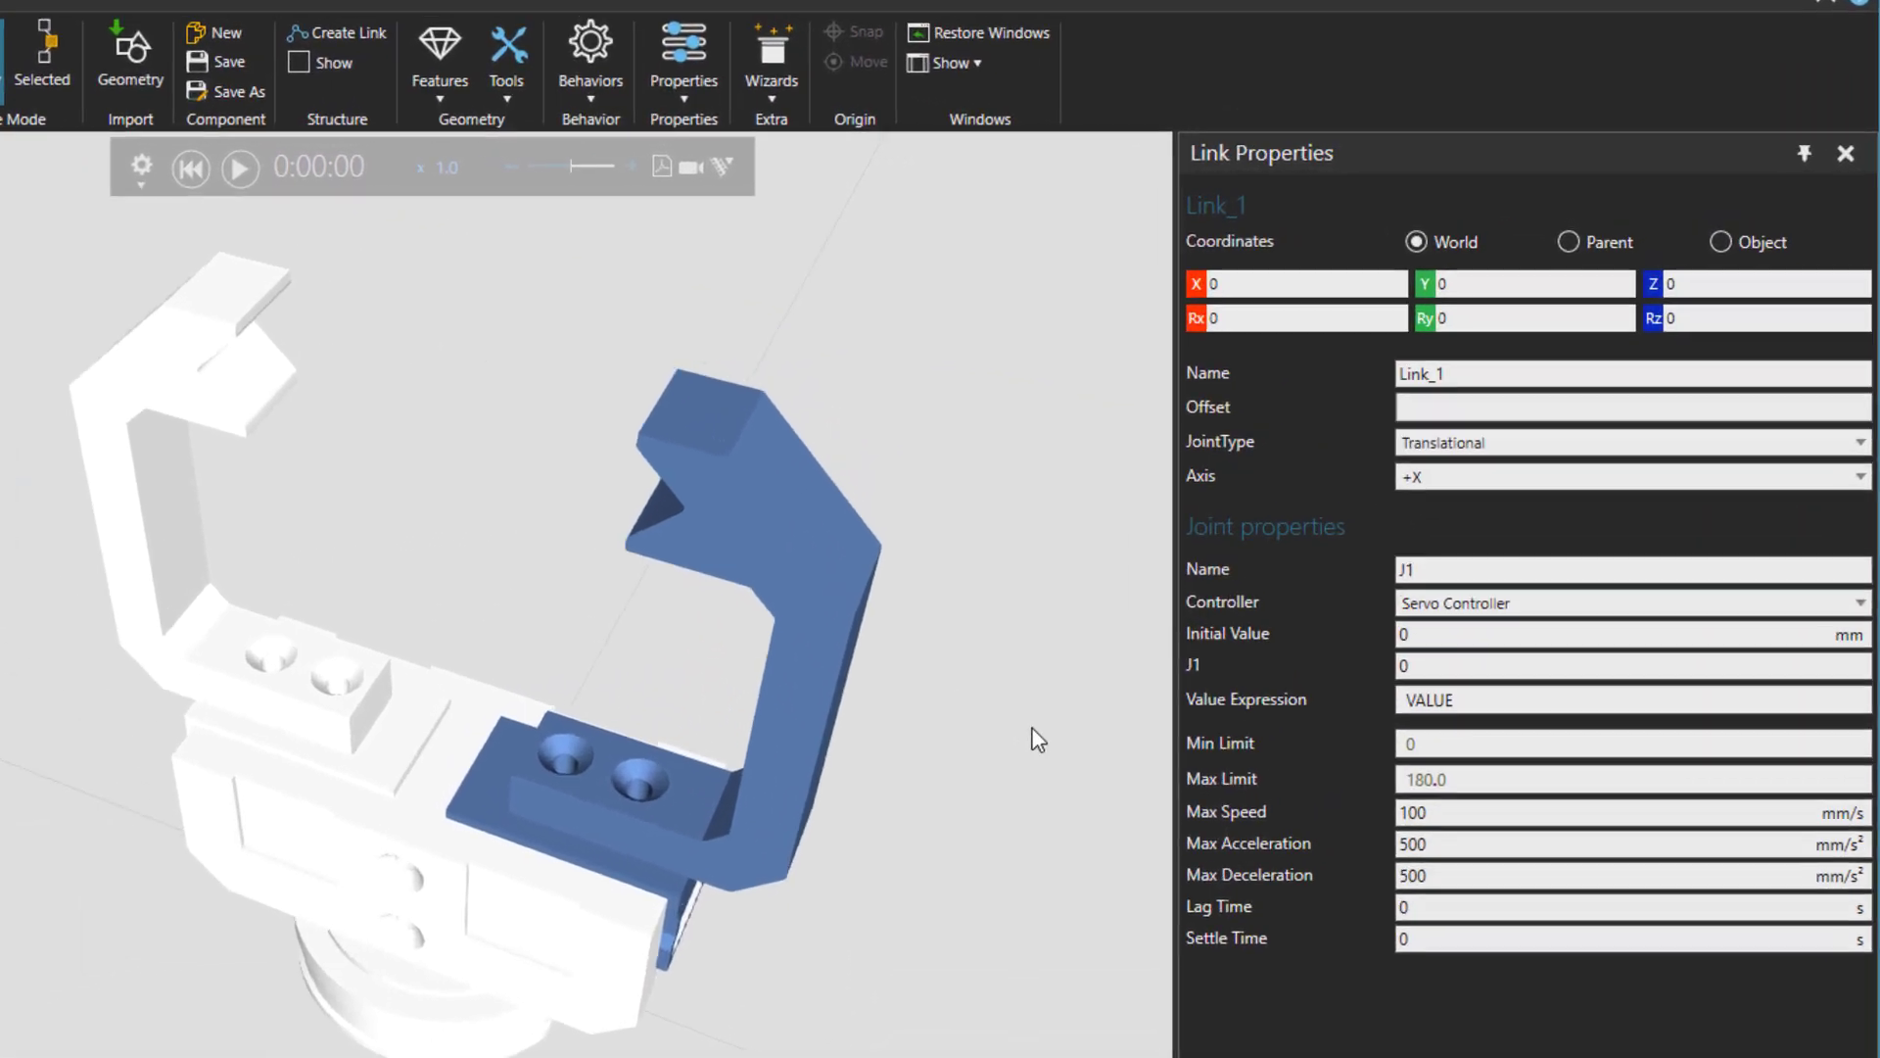
pyautogui.moveTo(1573, 597); pyautogui.dragTo(1473, 598)
pyautogui.moveTo(1294, 807); pyautogui.dragTo(1256, 814)
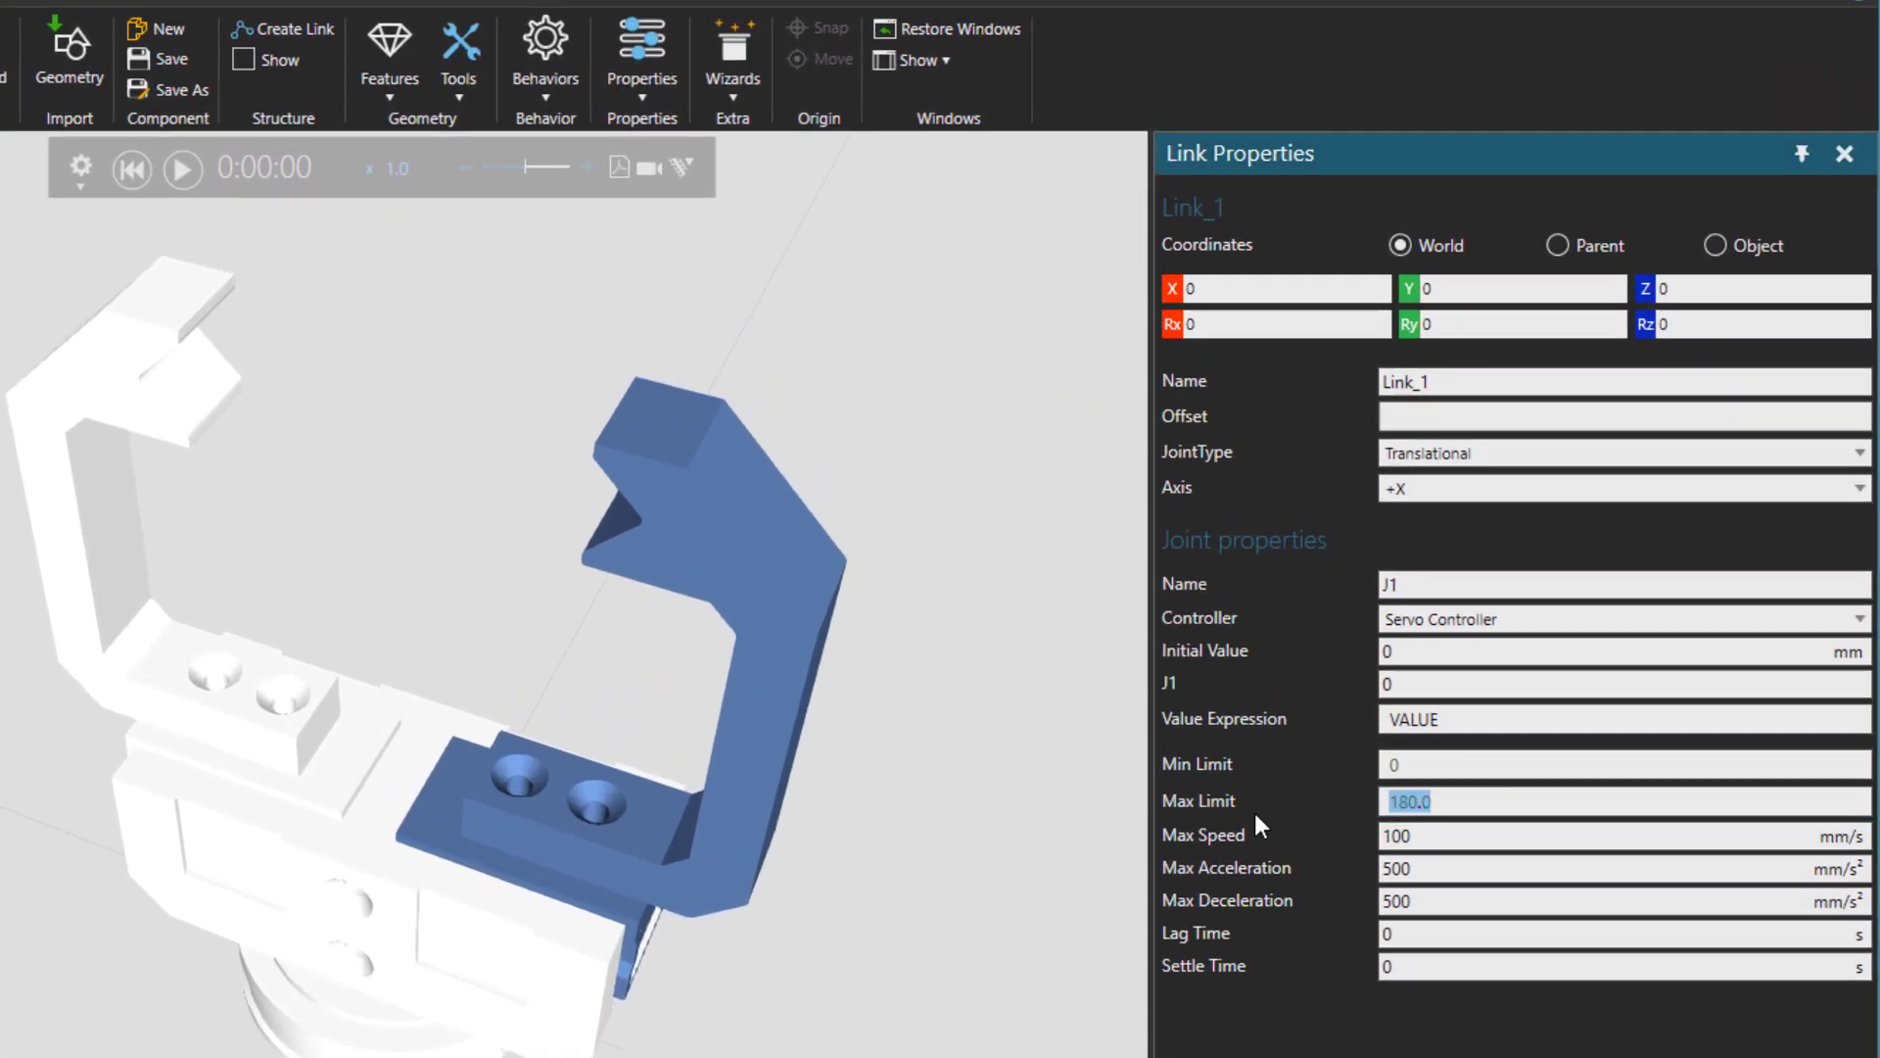
pyautogui.write('30')
# Use Assign material to make the gripper body and base cylinder brass.
pyautogui.click(576, 790)
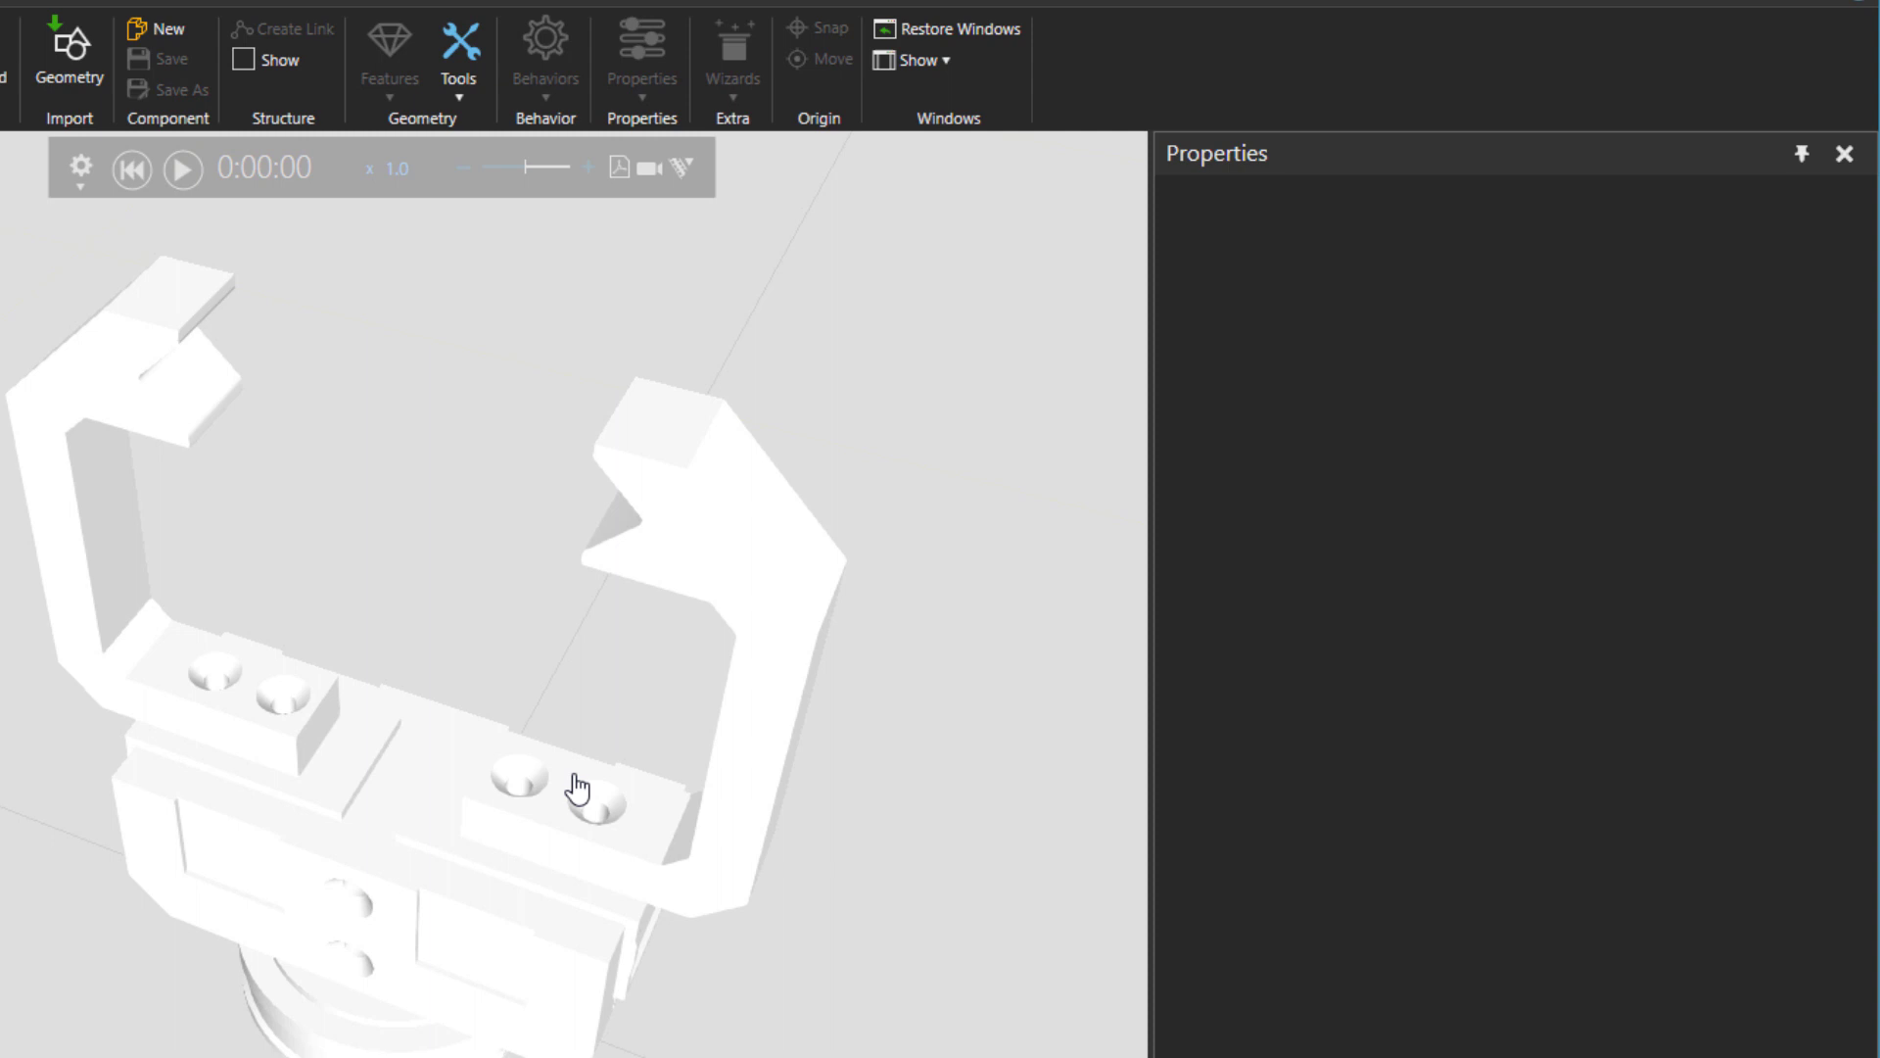
pyautogui.moveTo(576, 789); pyautogui.dragTo(623, 511, button='right')
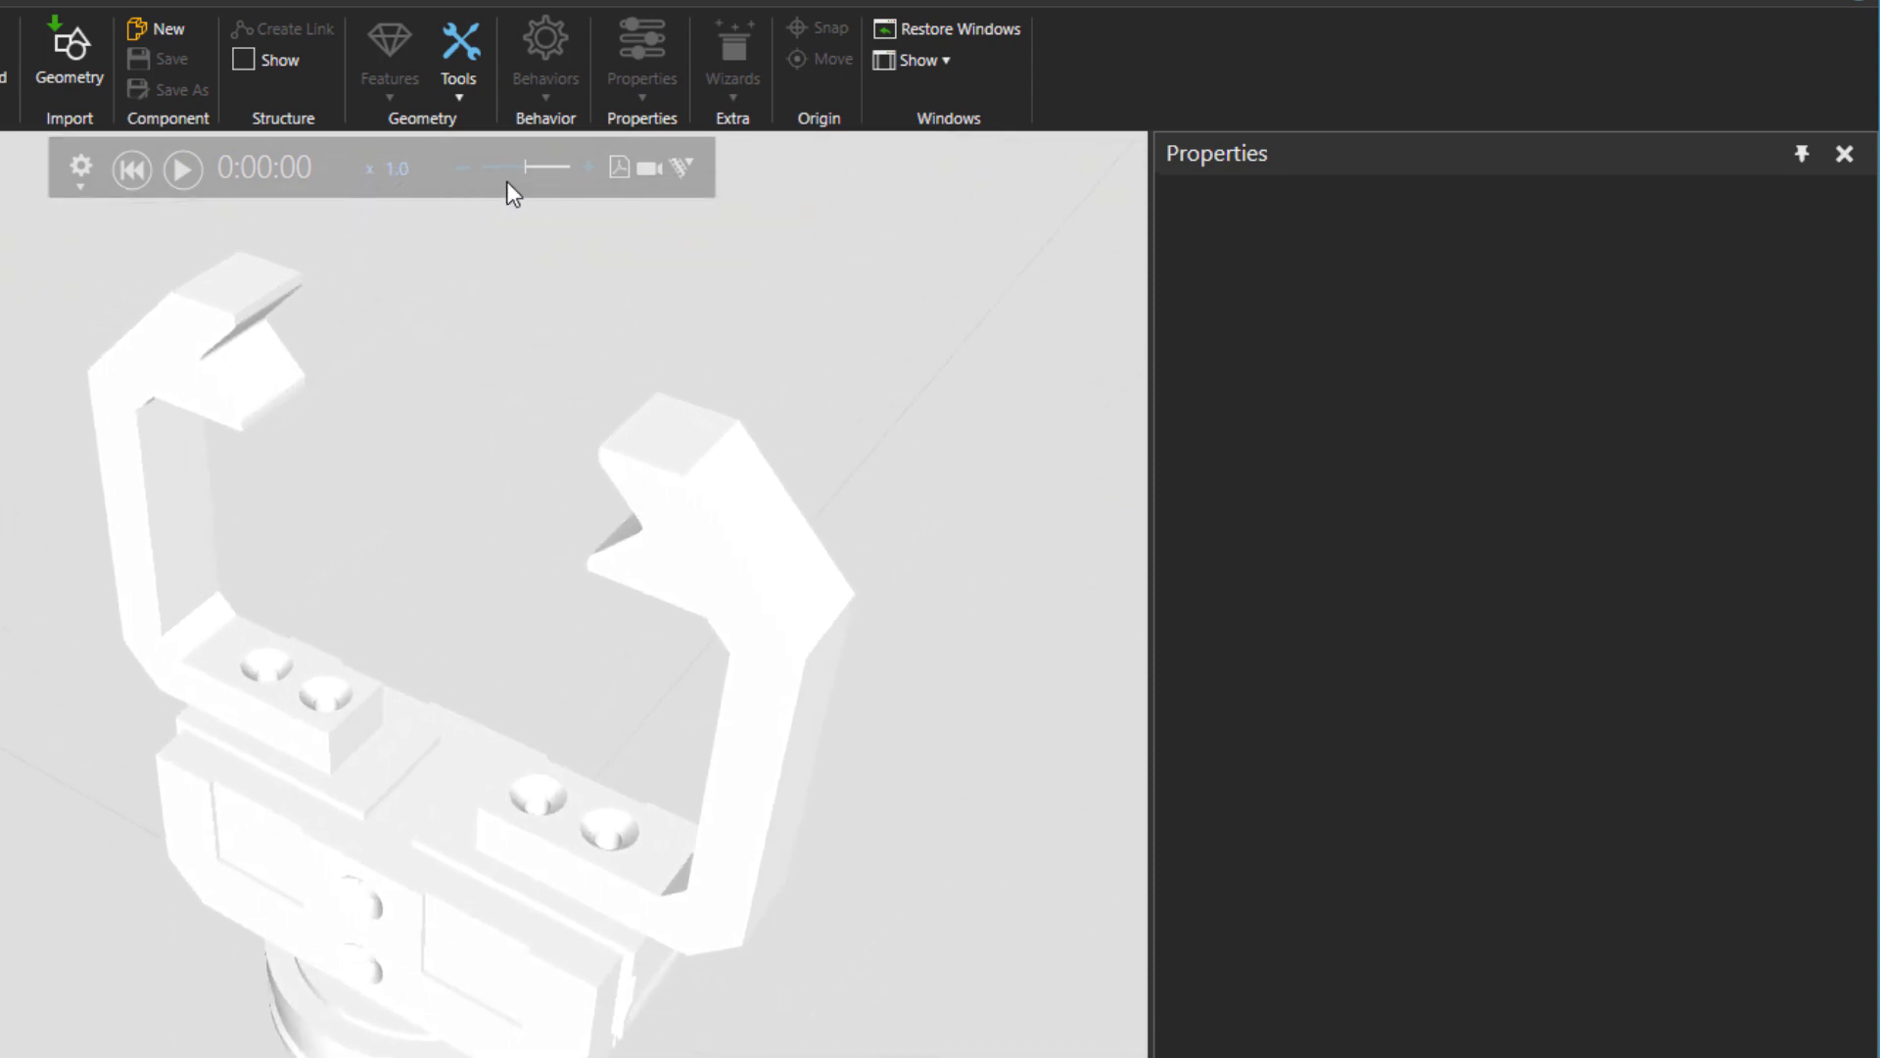
pyautogui.click(446, 90)
pyautogui.click(511, 427)
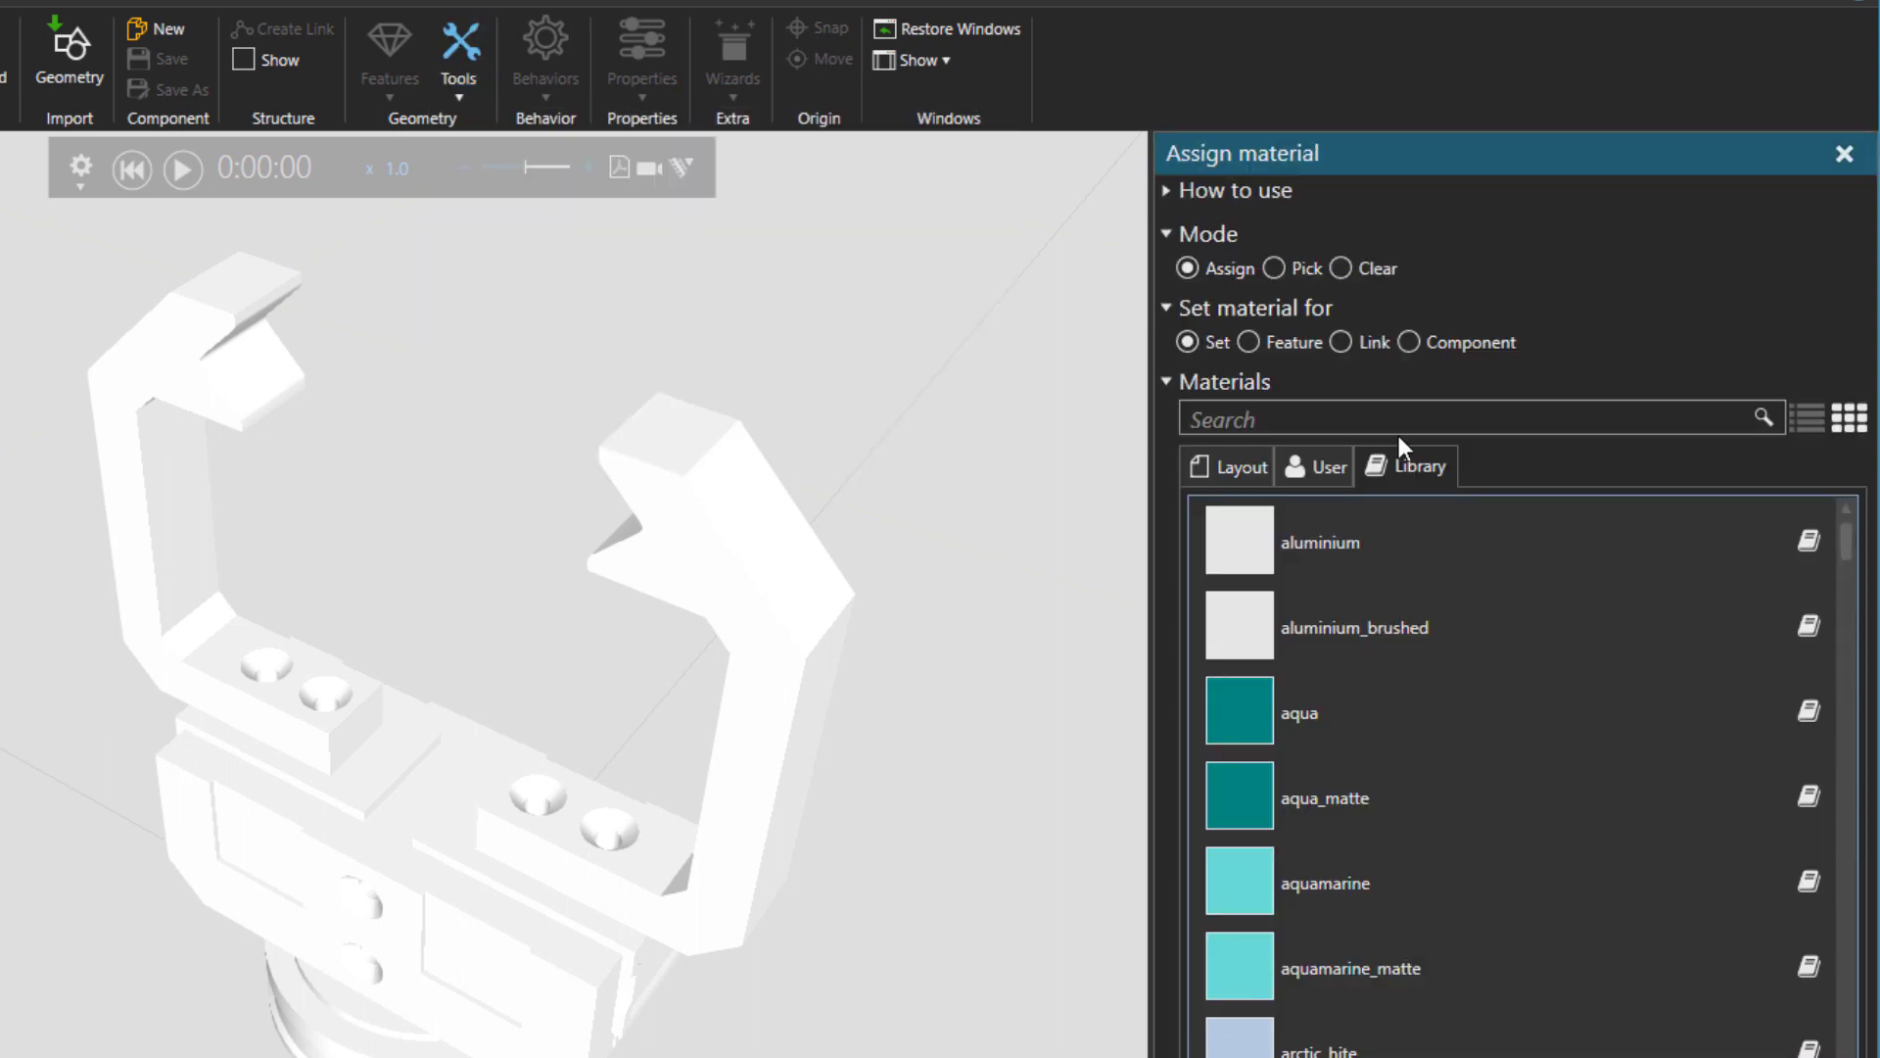
pyautogui.scroll(-7, 1434, 642)
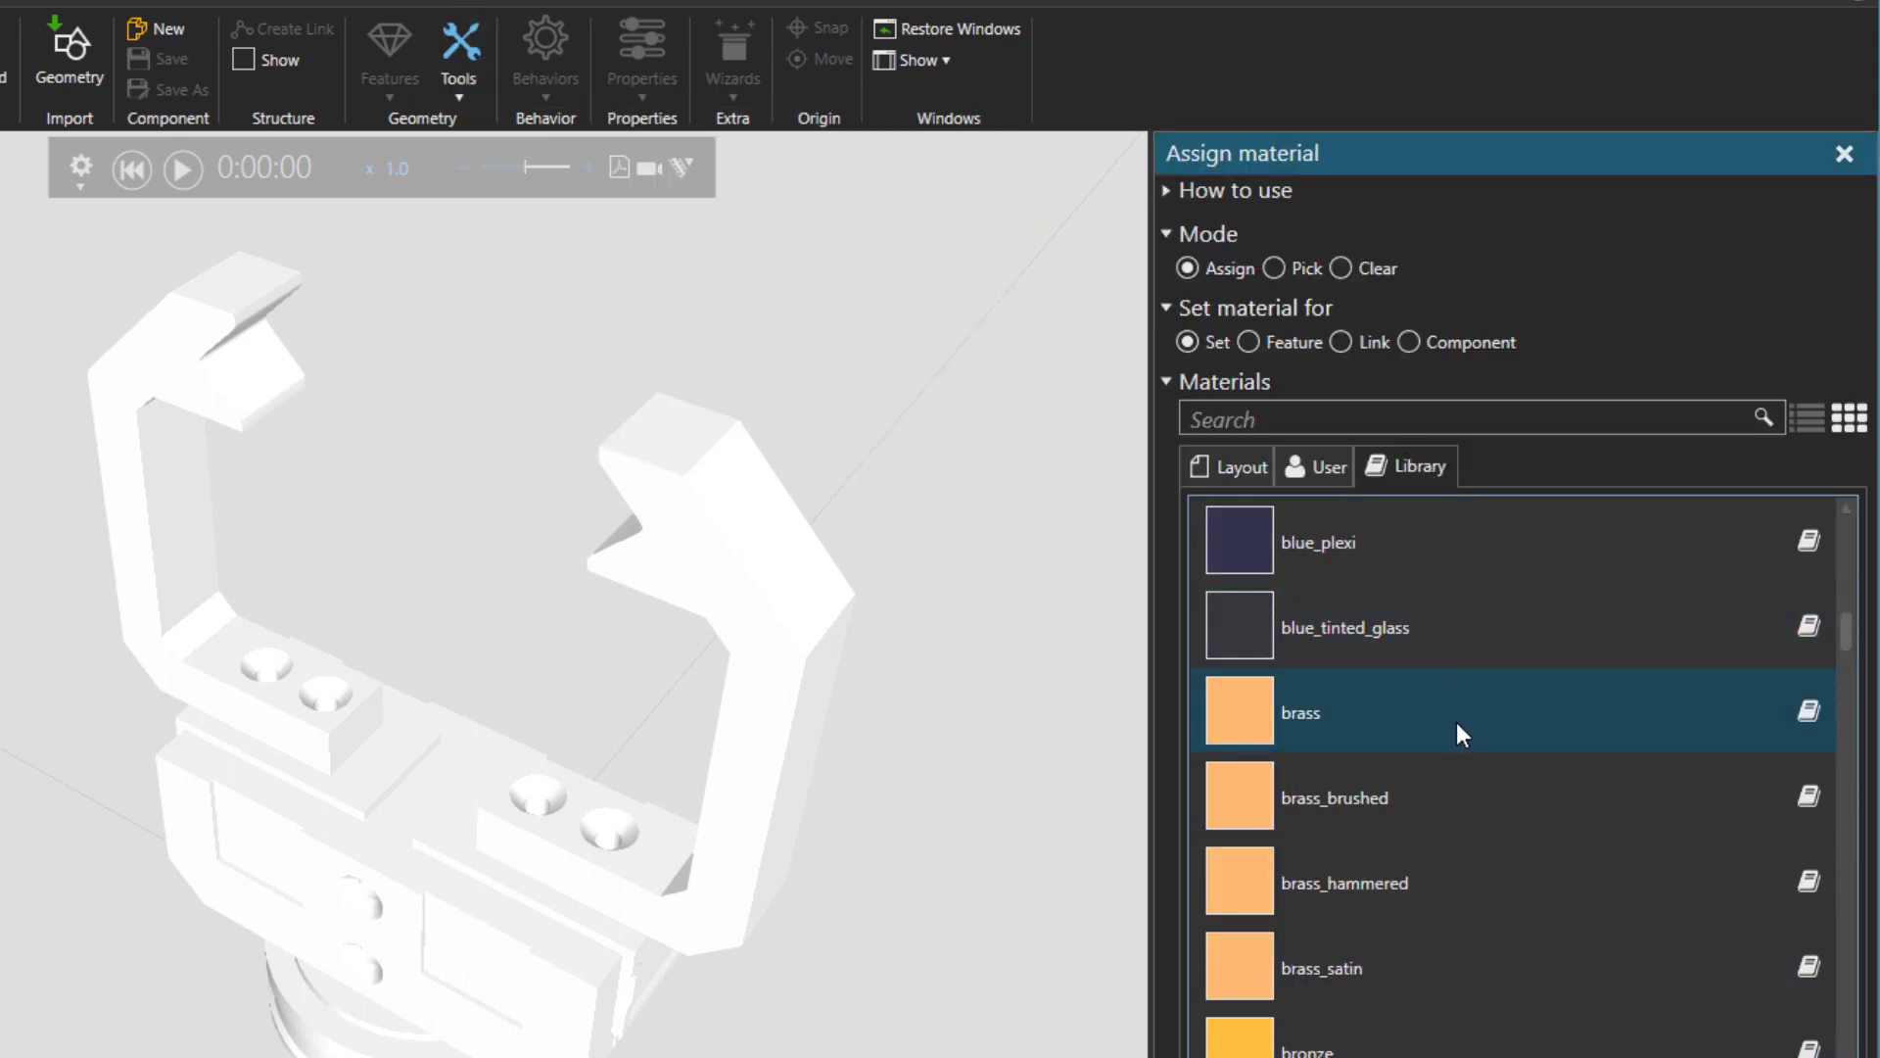
pyautogui.click(1403, 731)
pyautogui.click(467, 949)
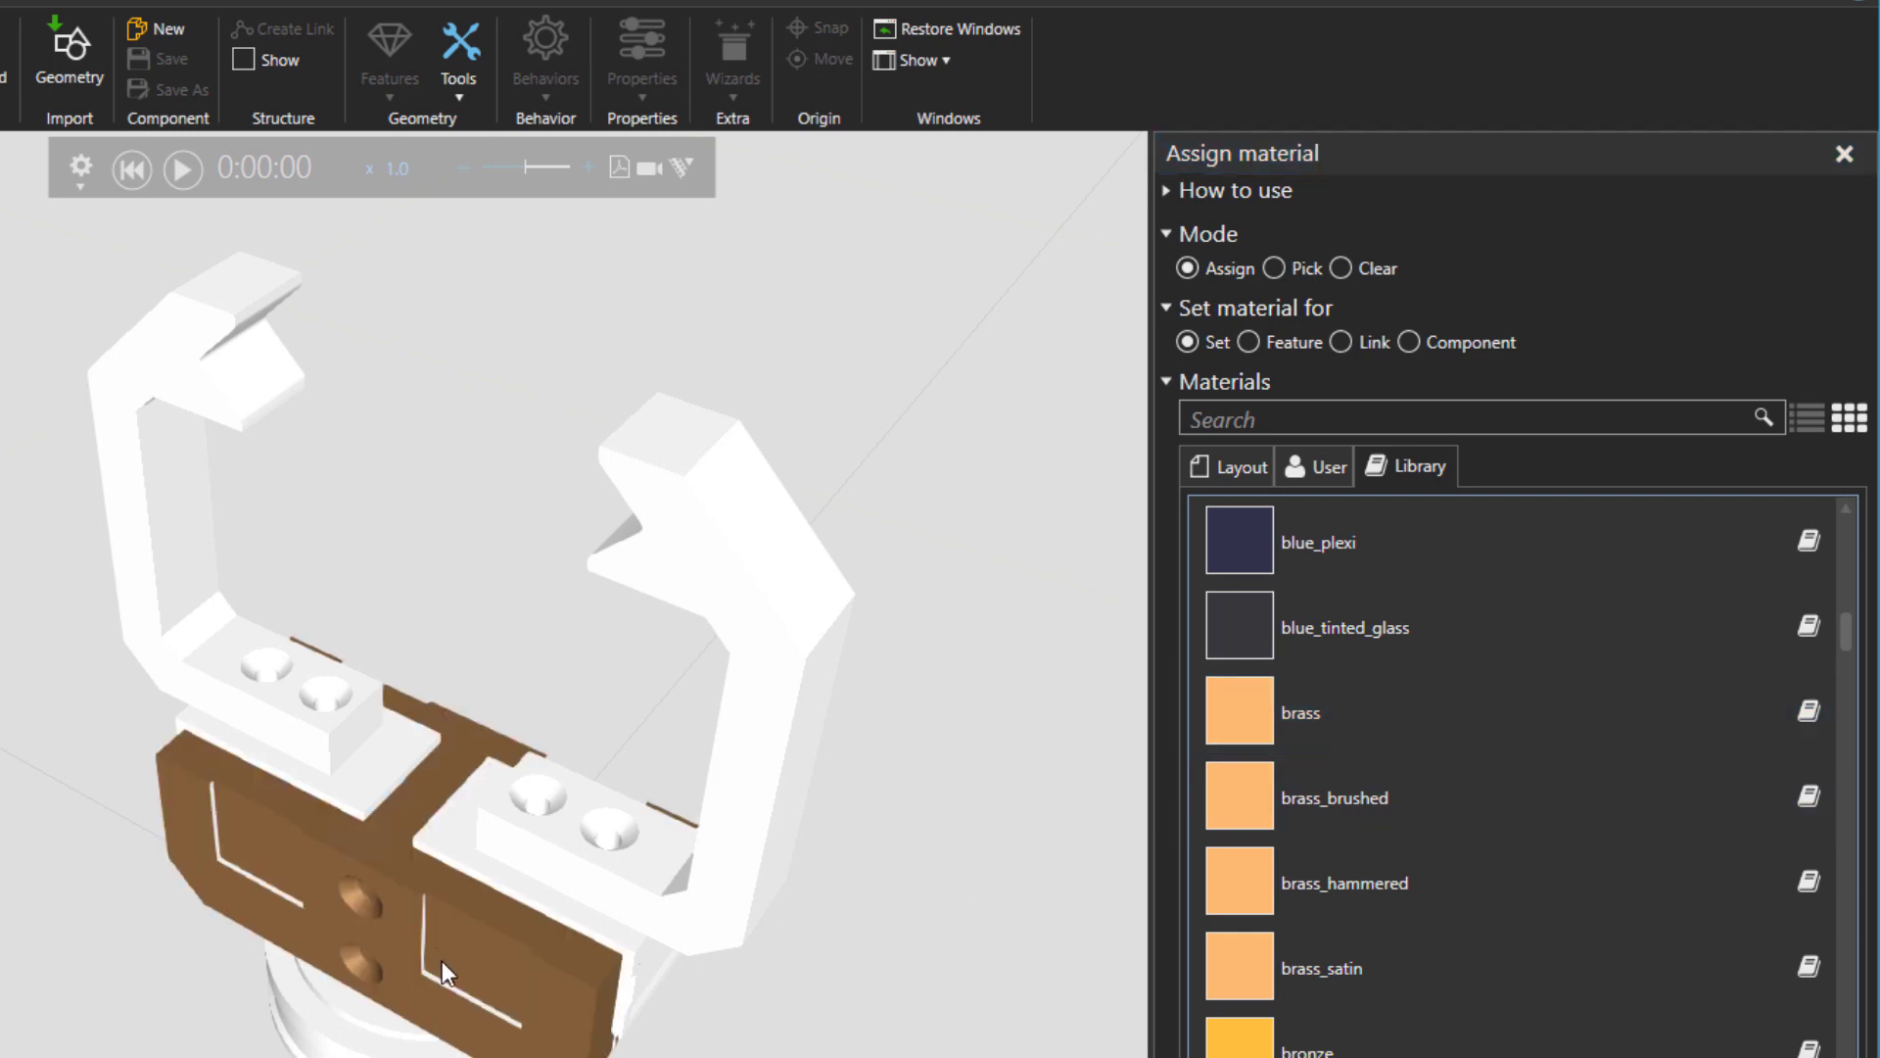
pyautogui.keyDown('ctrl'); pyautogui.moveTo(437, 961); pyautogui.dragTo(489, 893, button='right'); pyautogui.keyUp('ctrl')
pyautogui.click(436, 944)
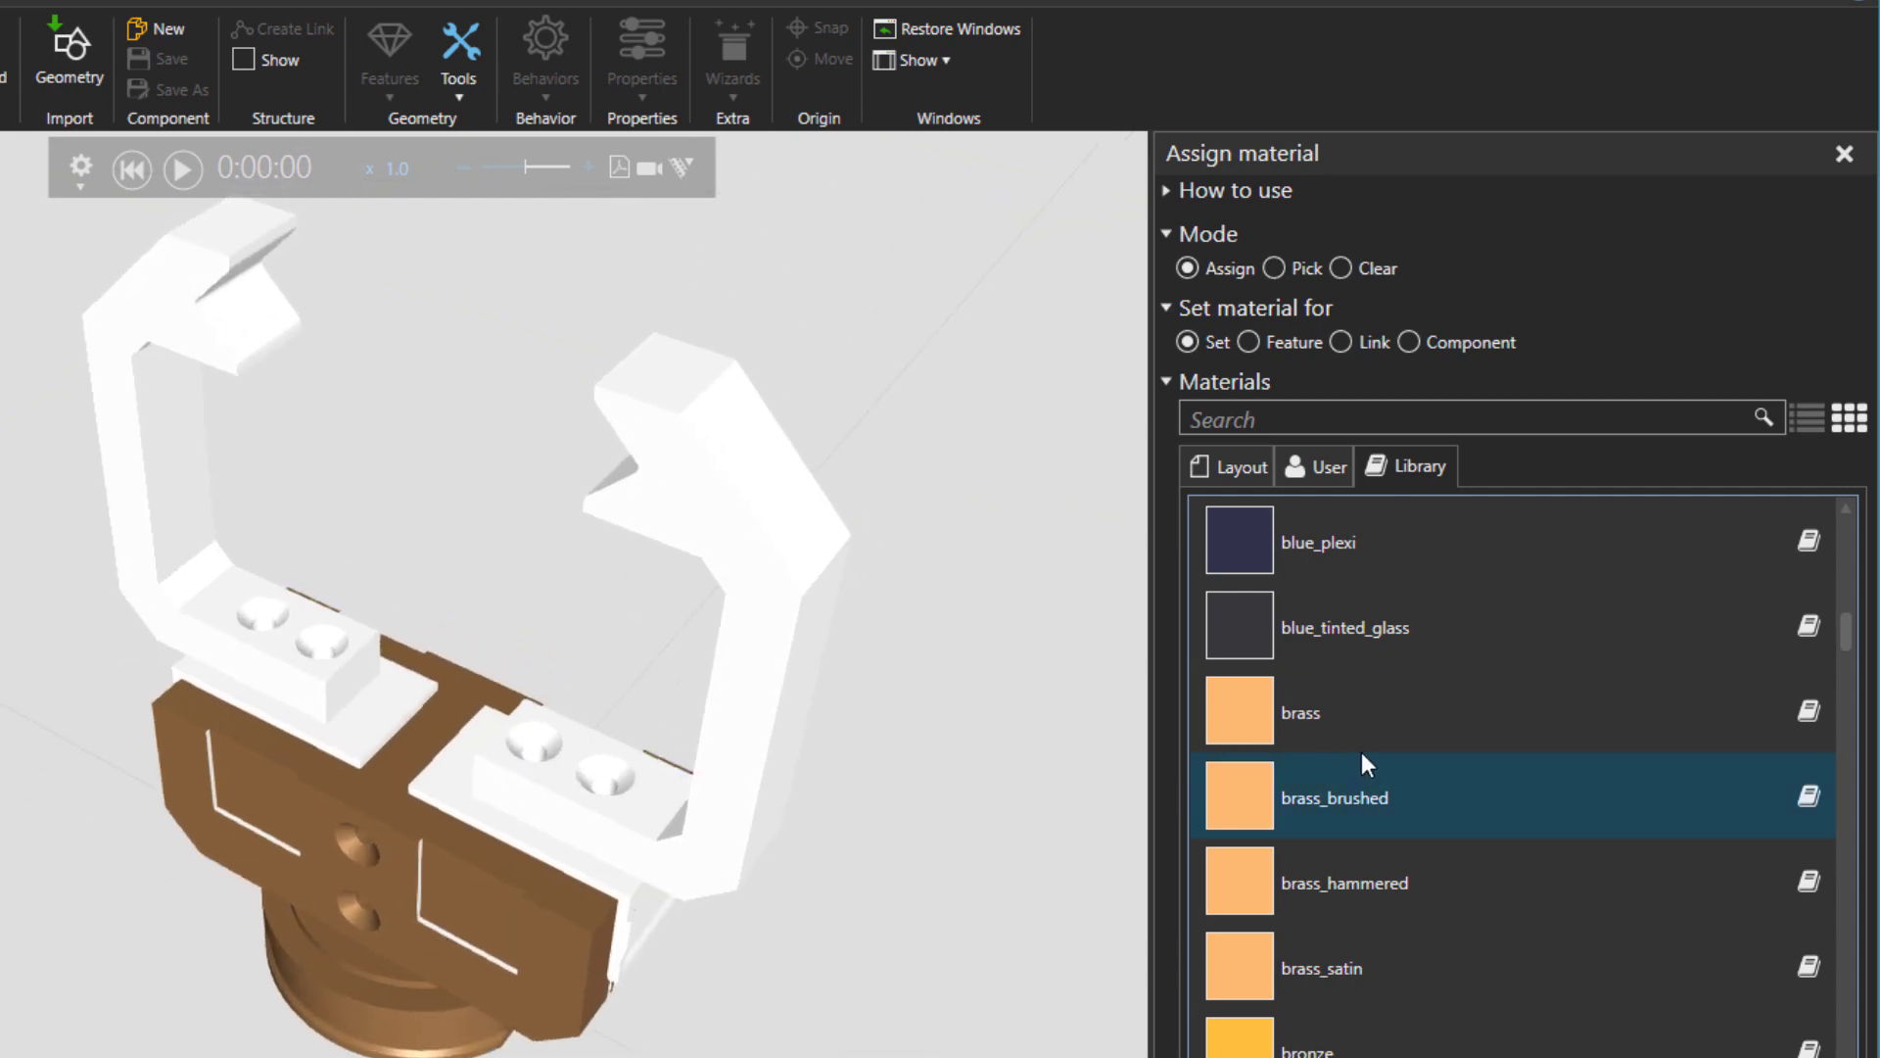
# Apply copper to the right and left fingers, then close the material tool.
pyautogui.scroll(-5, 1366, 762)
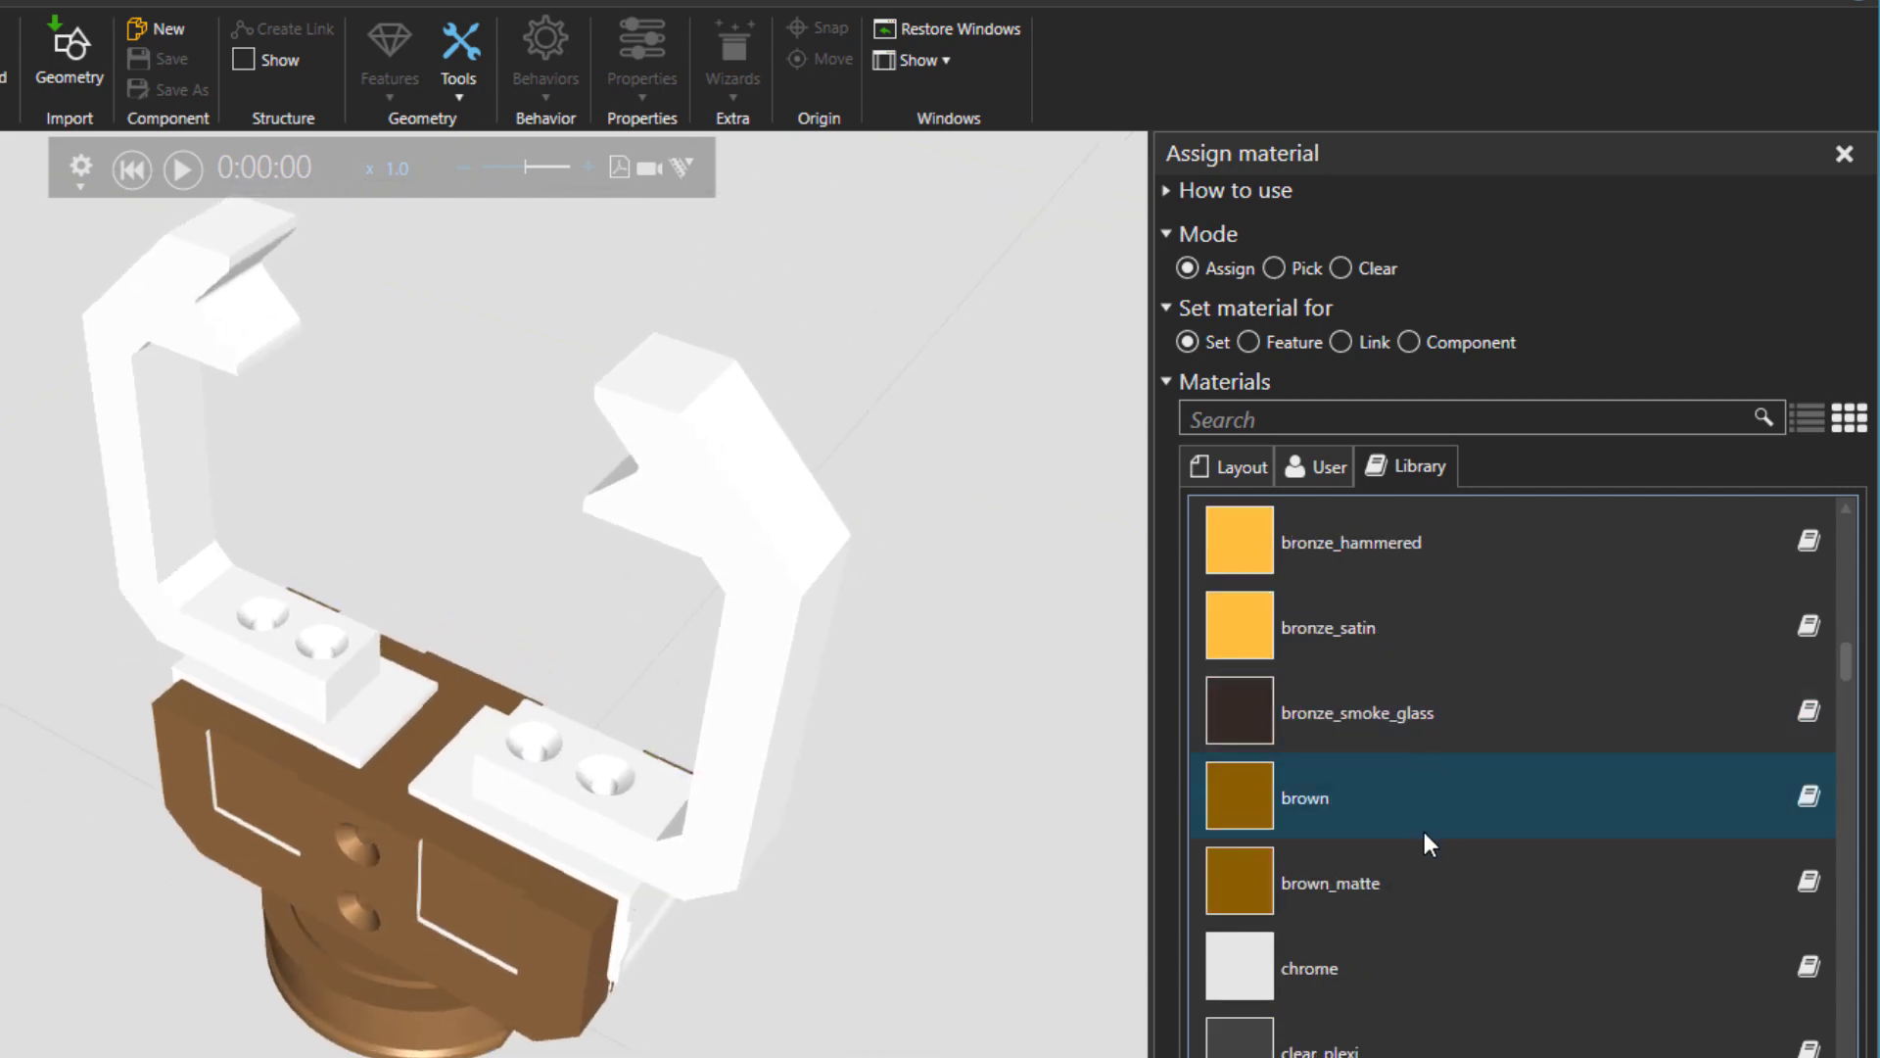
pyautogui.scroll(-7, 1422, 823)
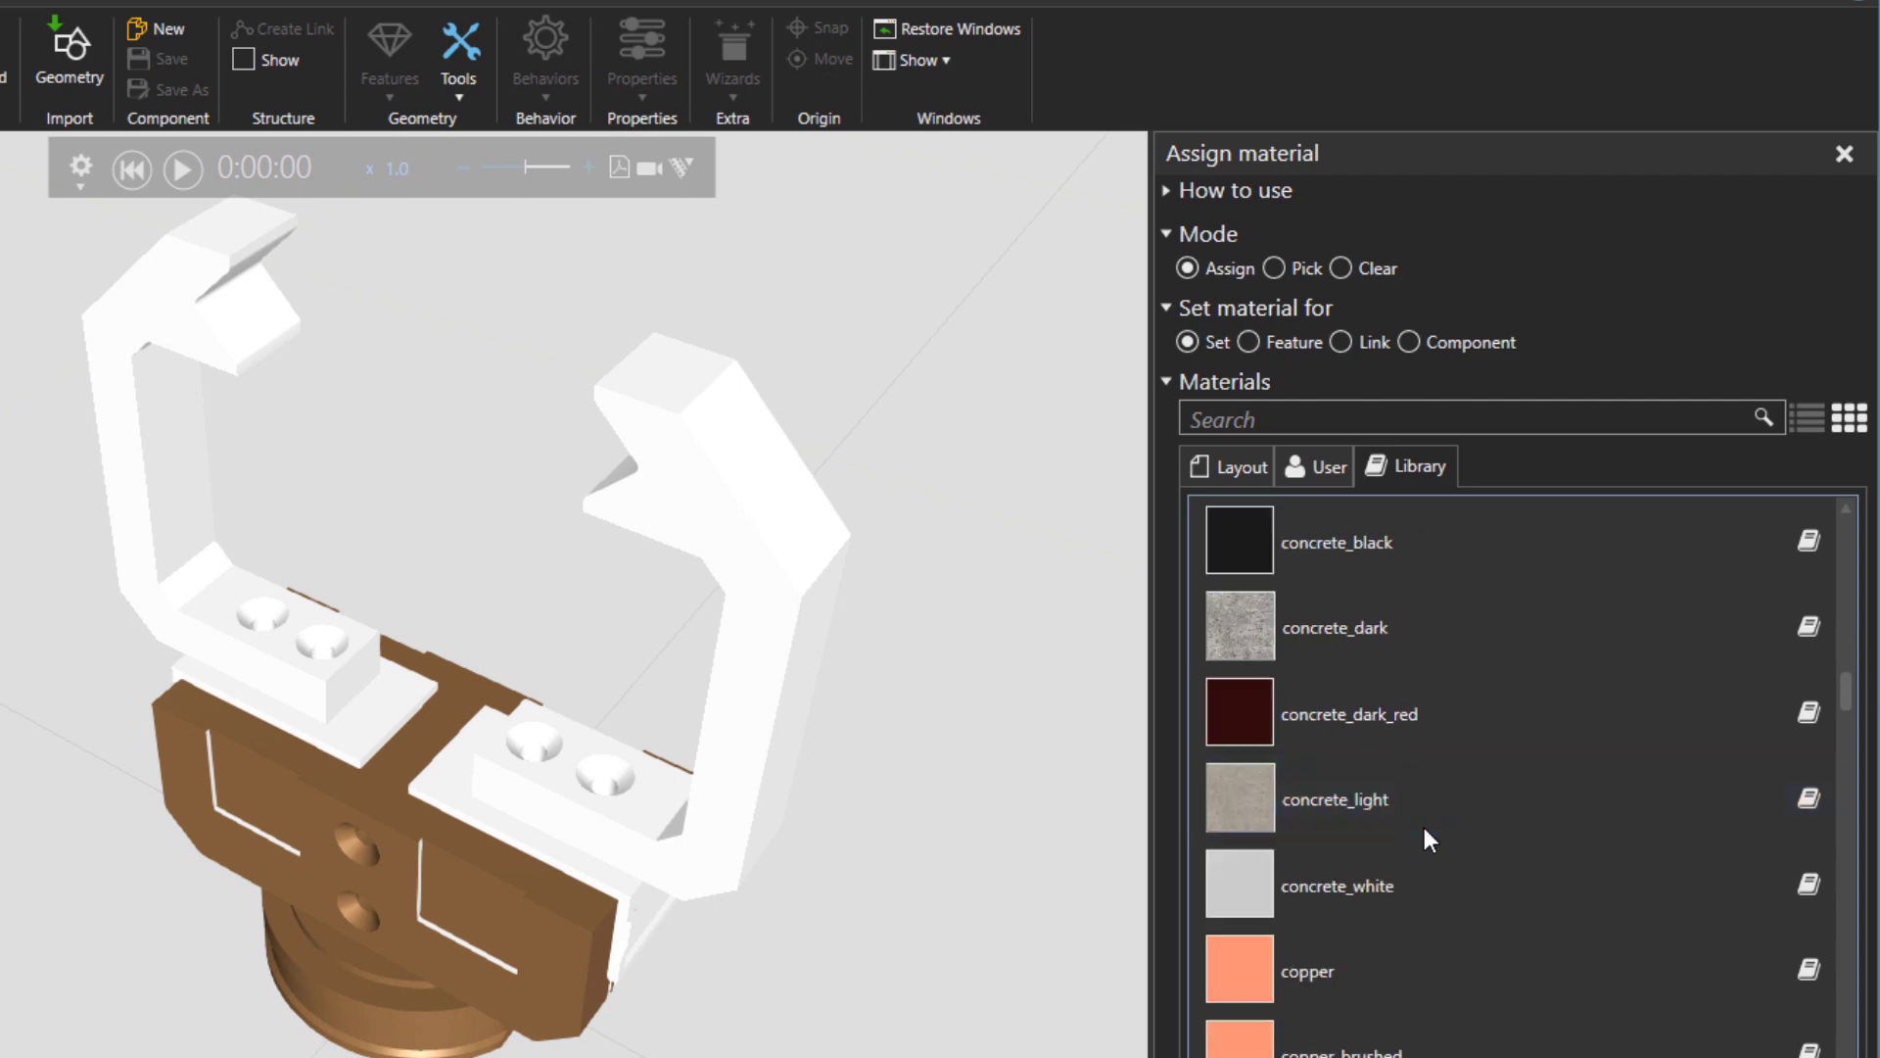
pyautogui.scroll(-7, 1424, 826)
pyautogui.scroll(7, 1418, 815)
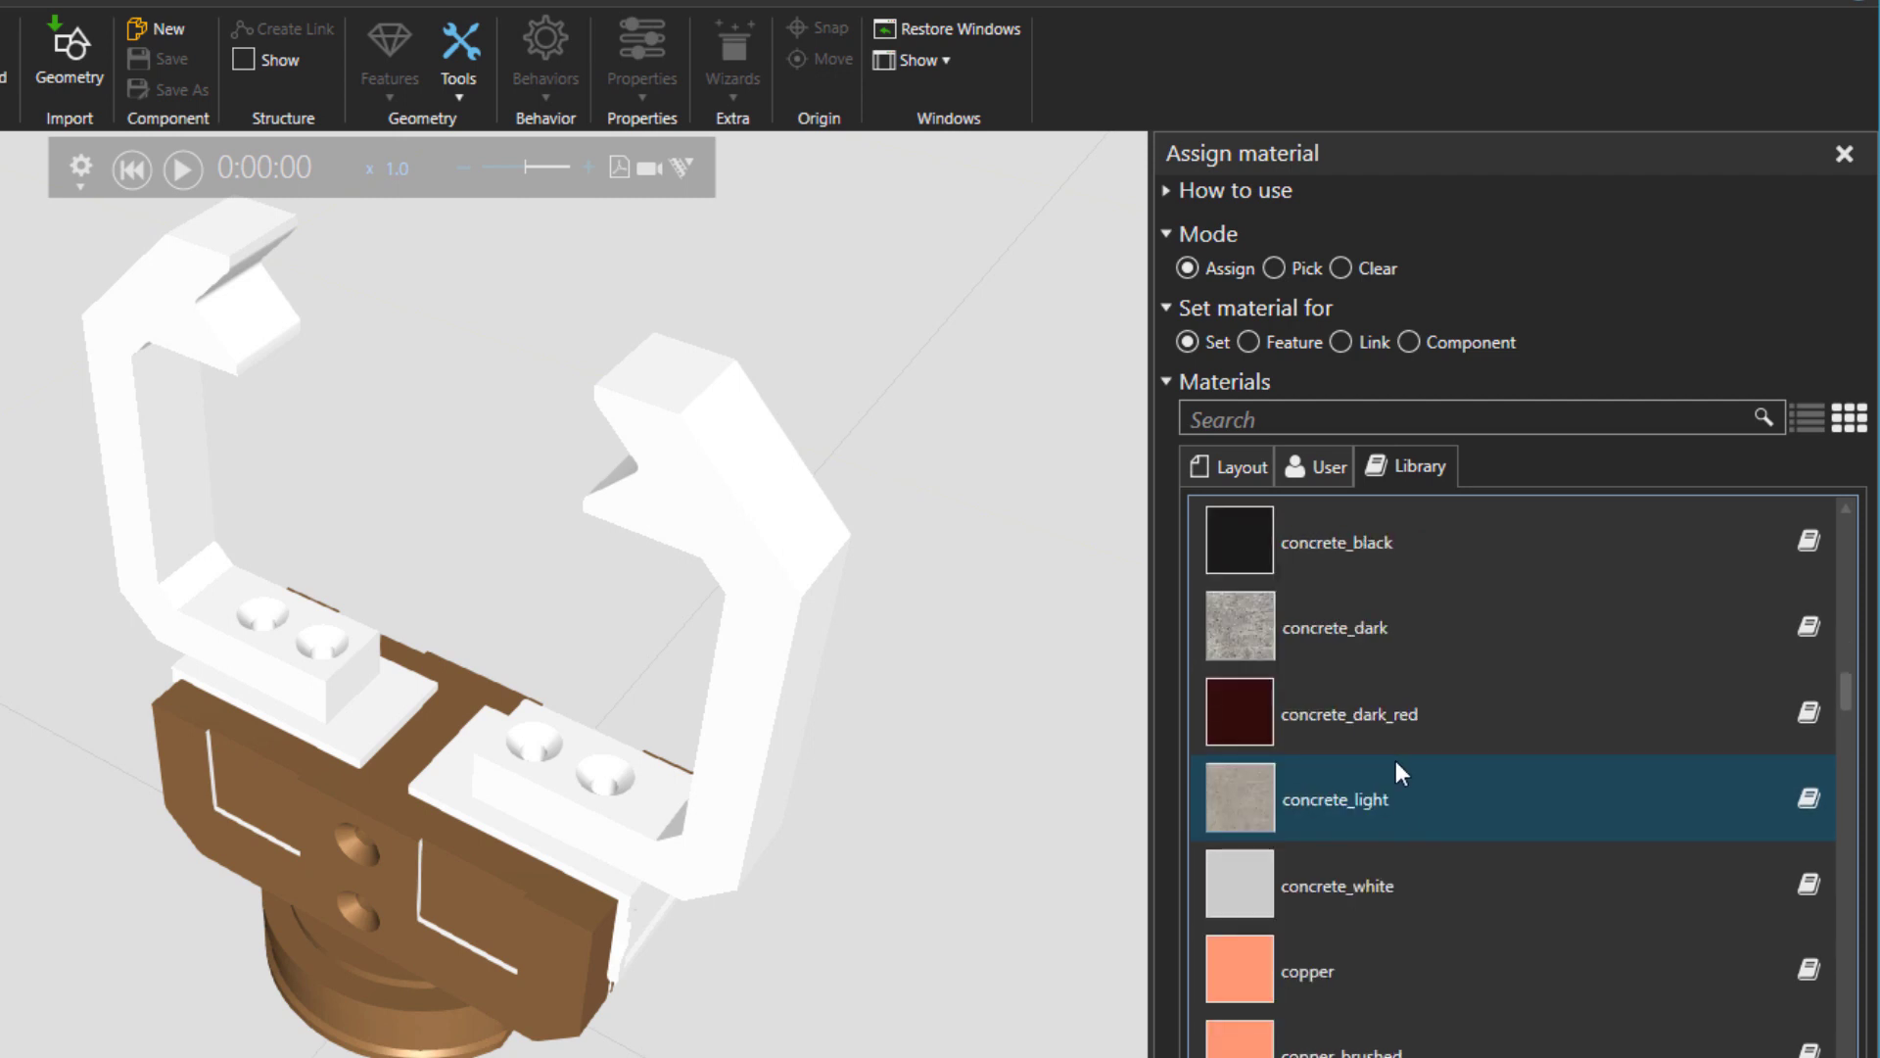
pyautogui.click(1414, 955)
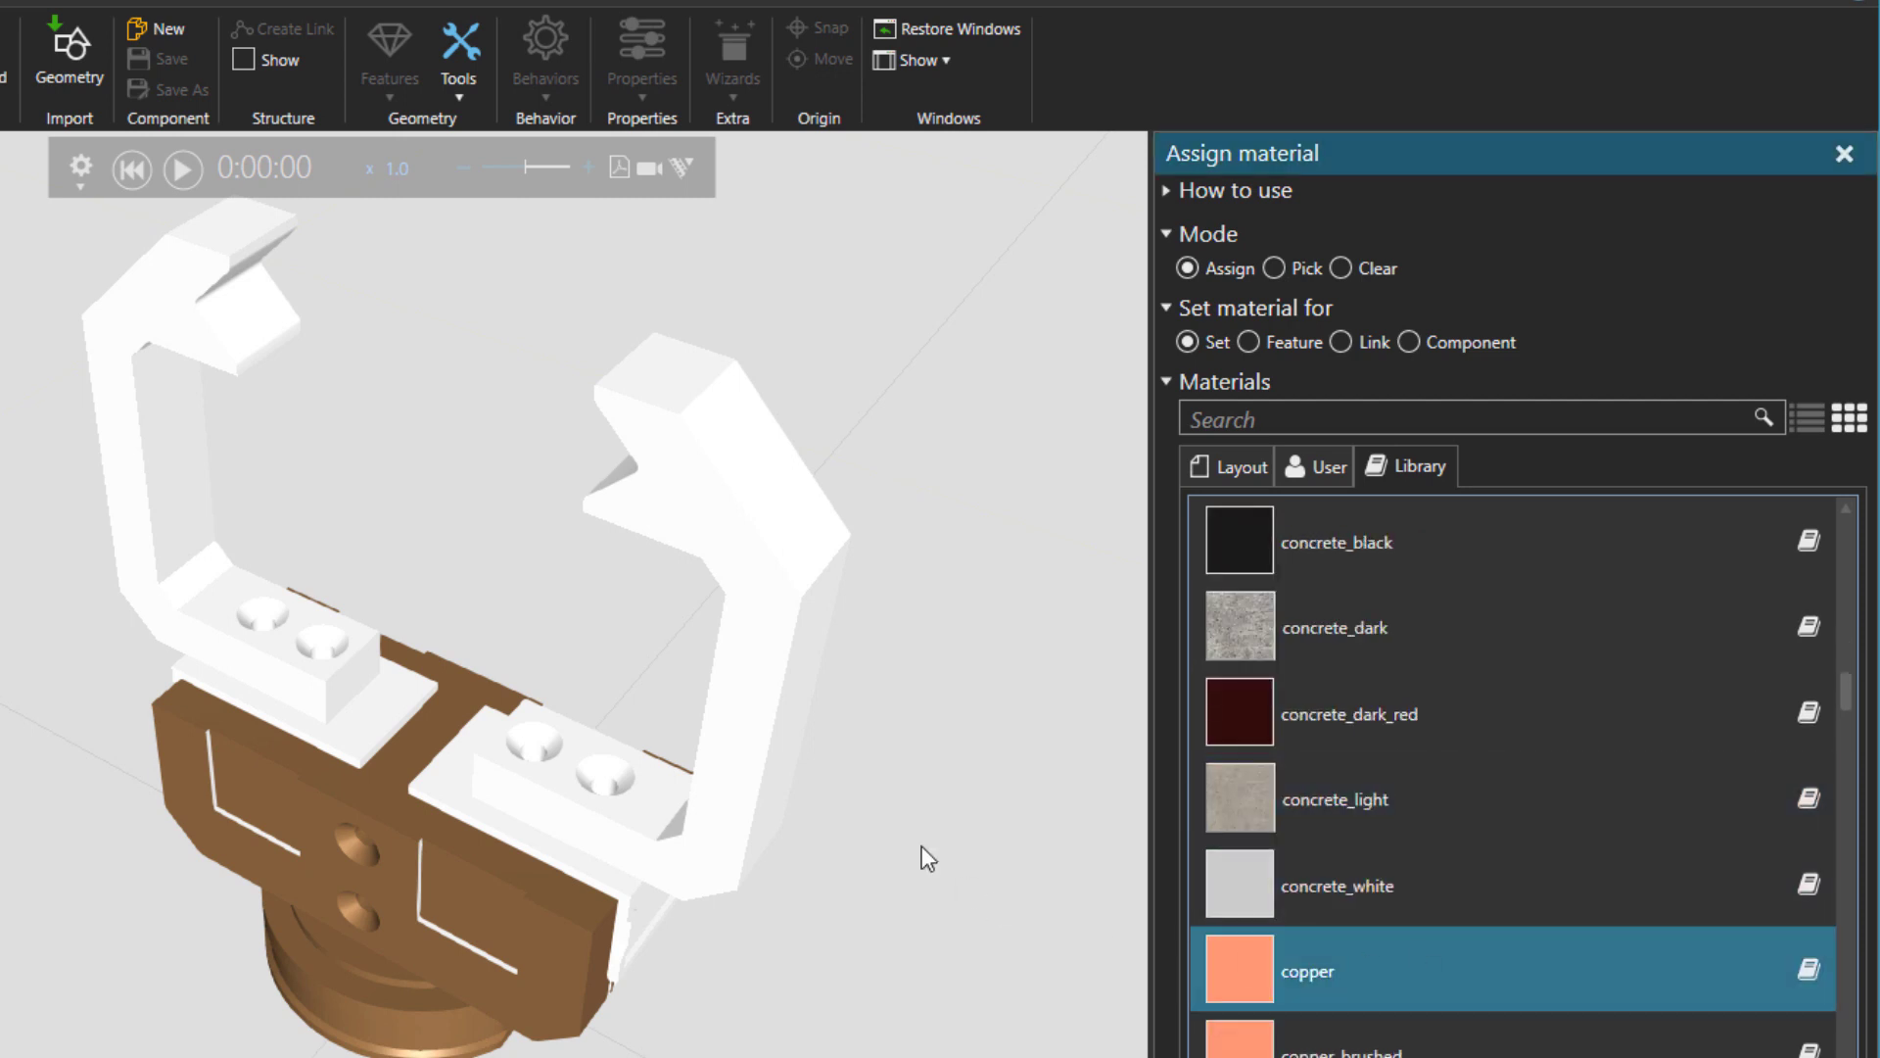
pyautogui.click(749, 672)
pyautogui.click(282, 629)
pyautogui.moveTo(304, 652); pyautogui.dragTo(576, 782, button='right')
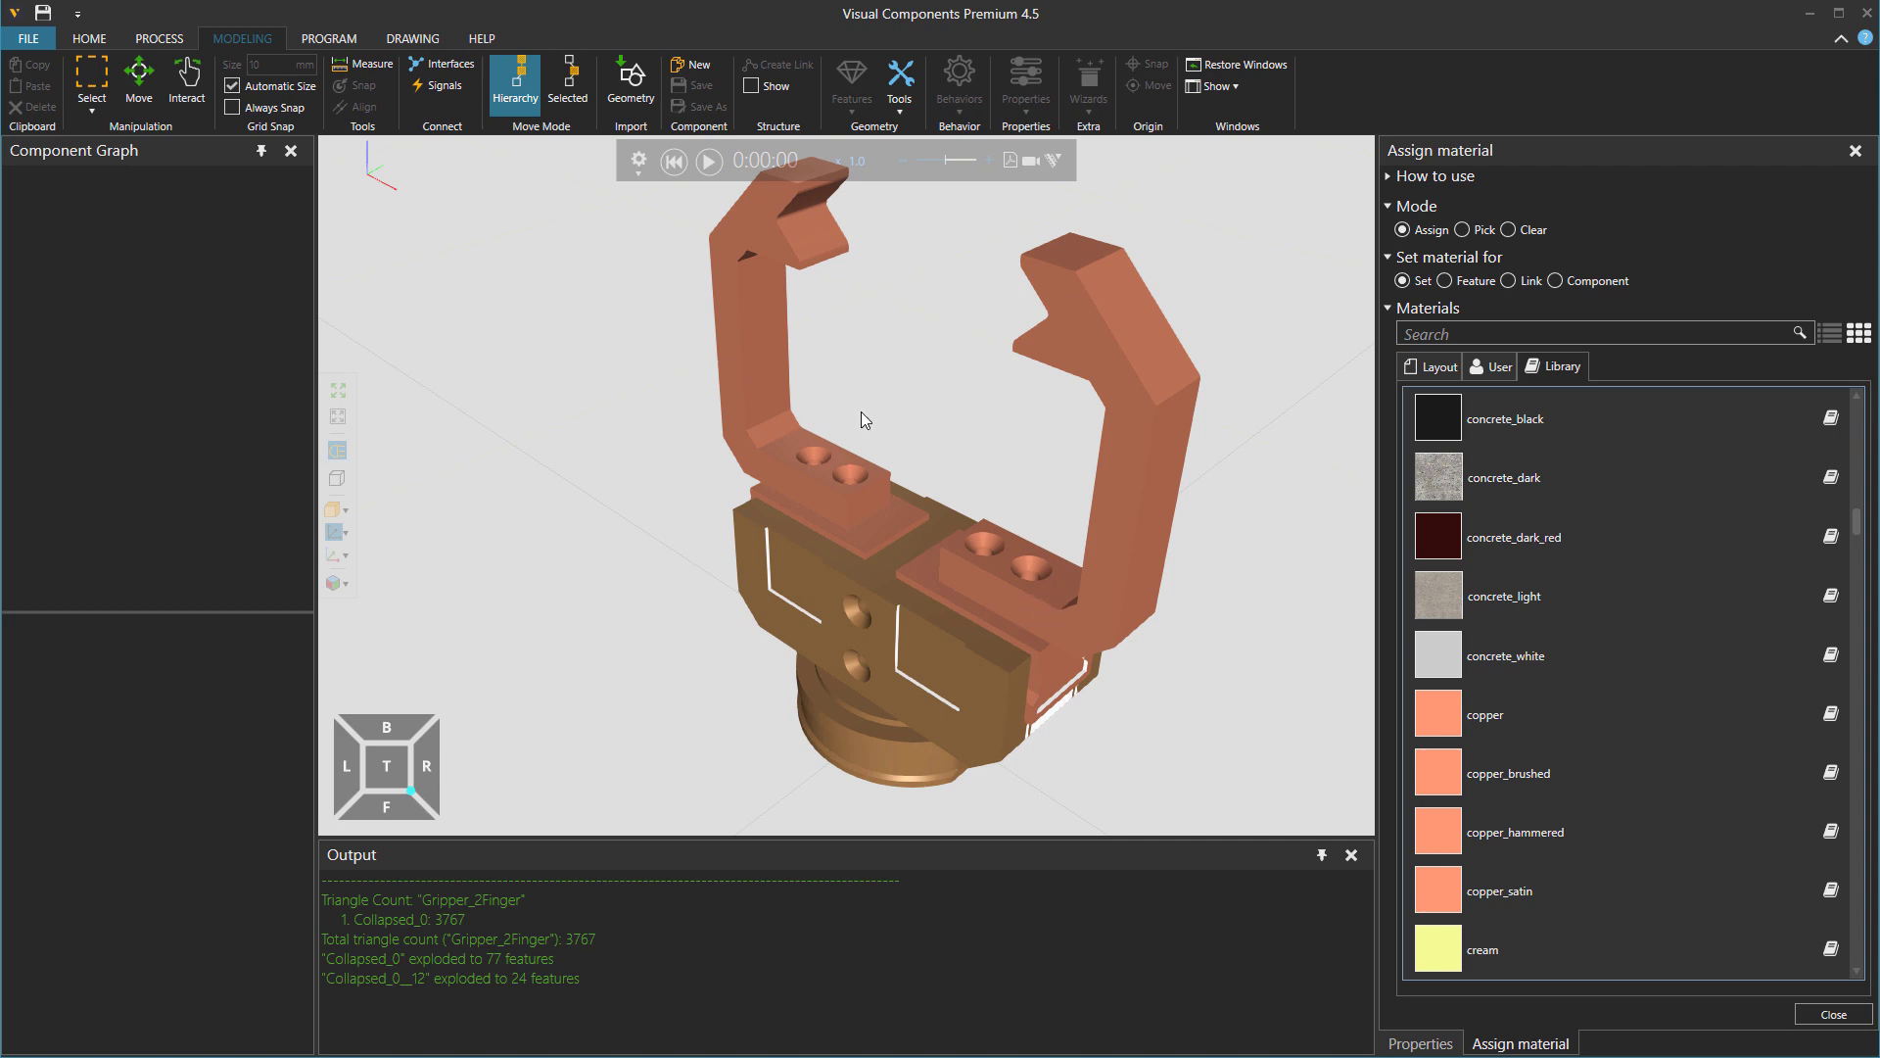
pyautogui.moveTo(897, 441); pyautogui.dragTo(924, 501, button='right')
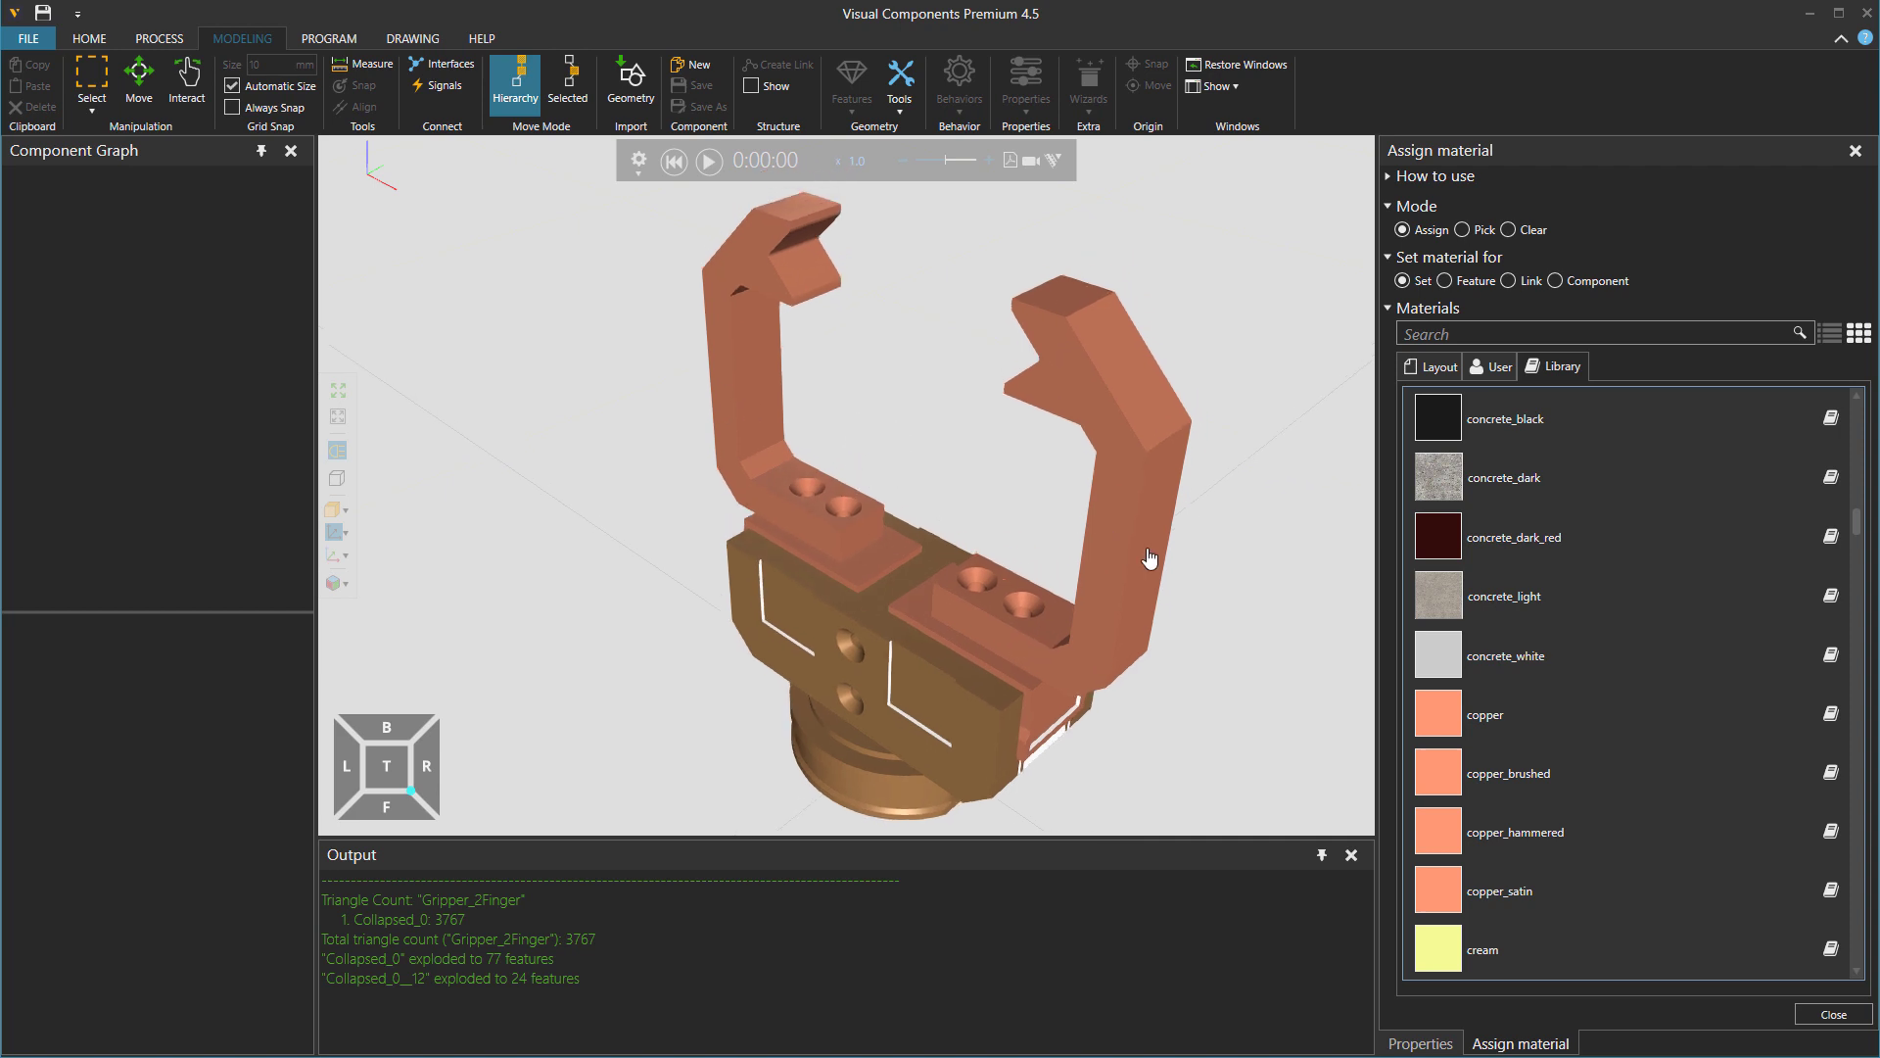
pyautogui.click(1835, 1014)
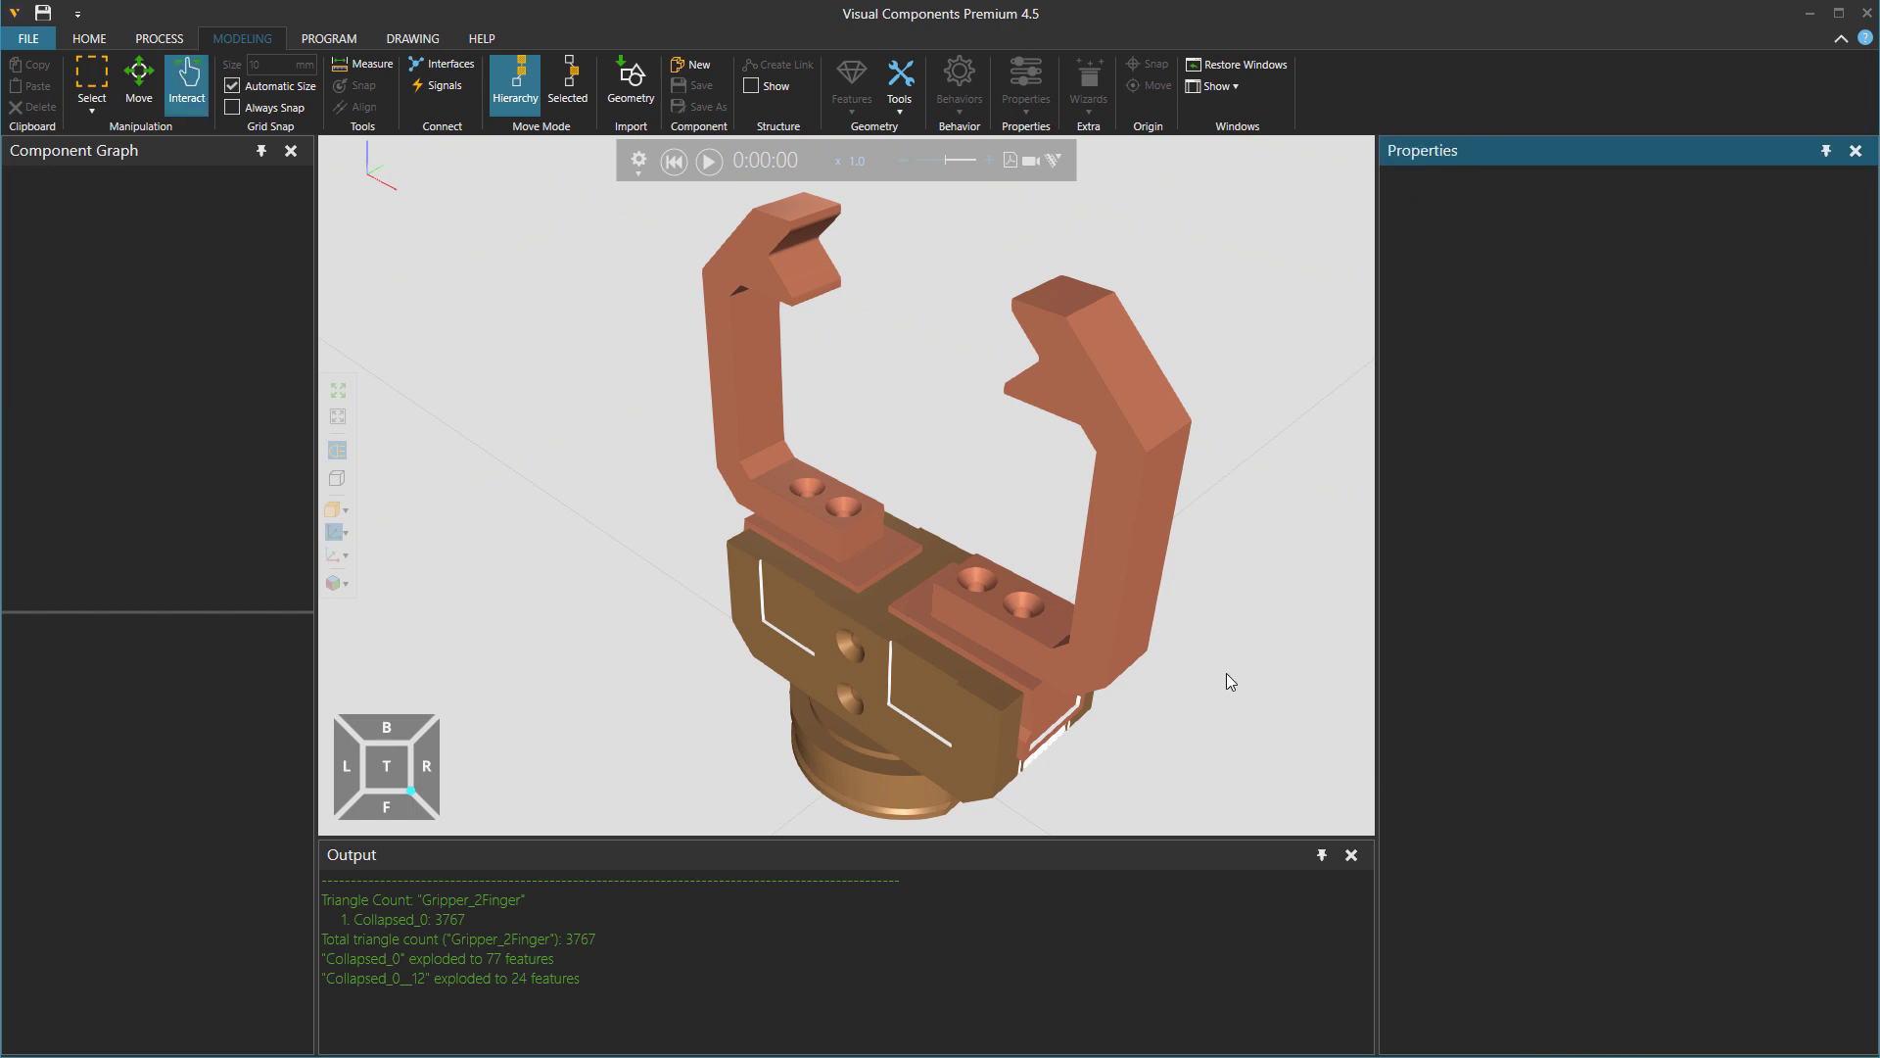
pyautogui.moveTo(966, 608); pyautogui.dragTo(888, 478, button='right')
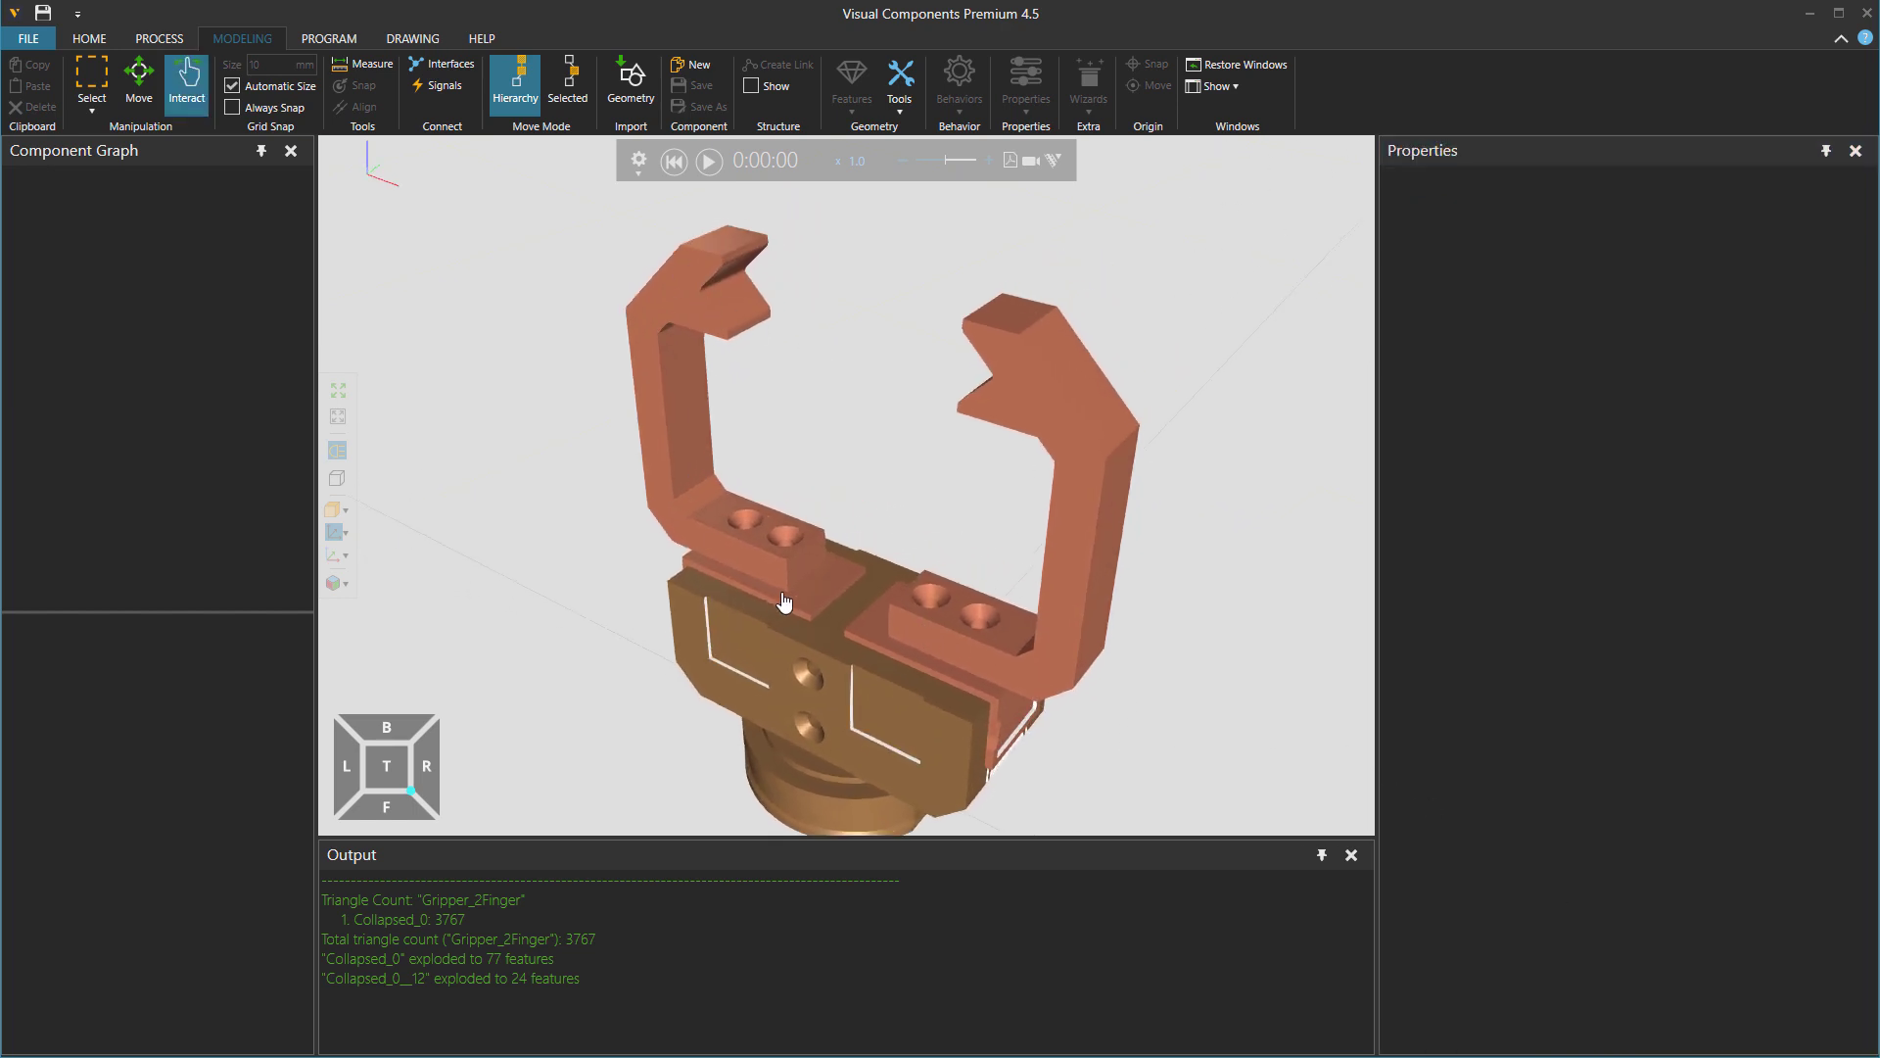
# Select Gripper_2Finger and launch Wizards > End Effector.
pyautogui.click(880, 686)
pyautogui.click(144, 215)
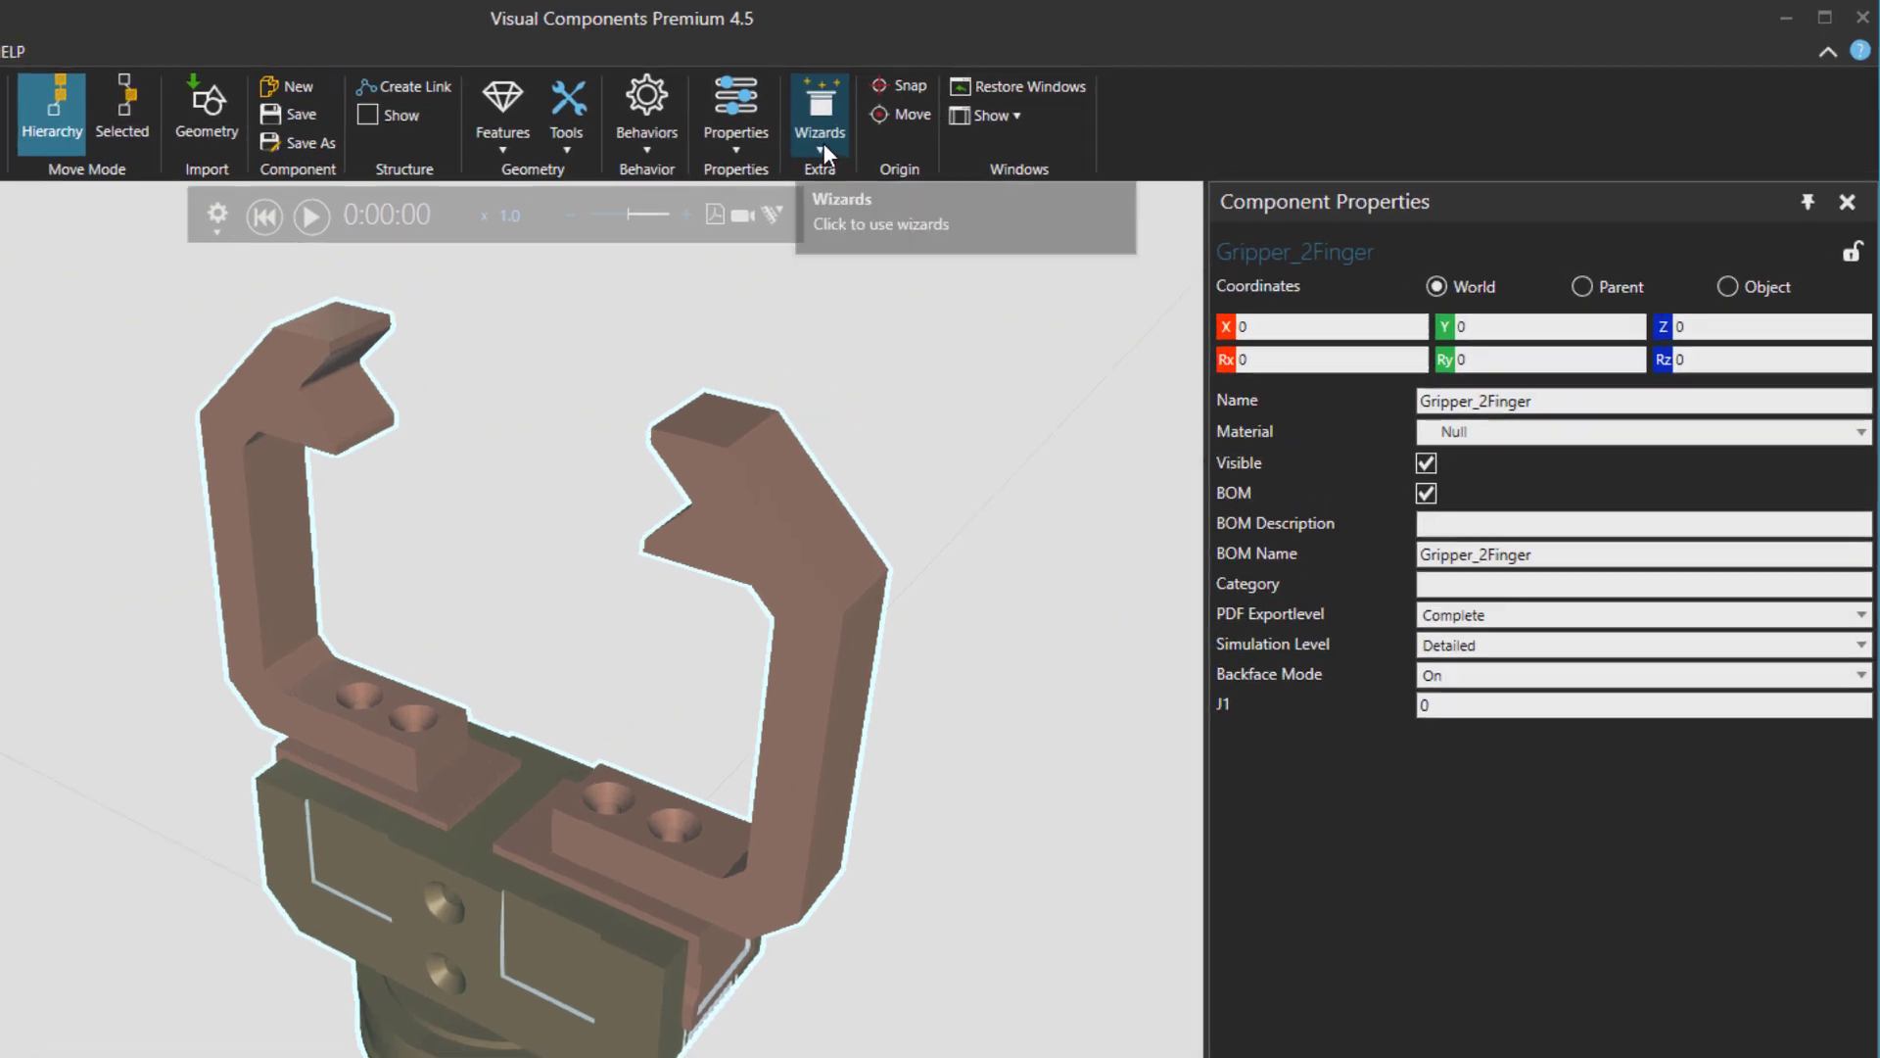
pyautogui.click(1090, 102)
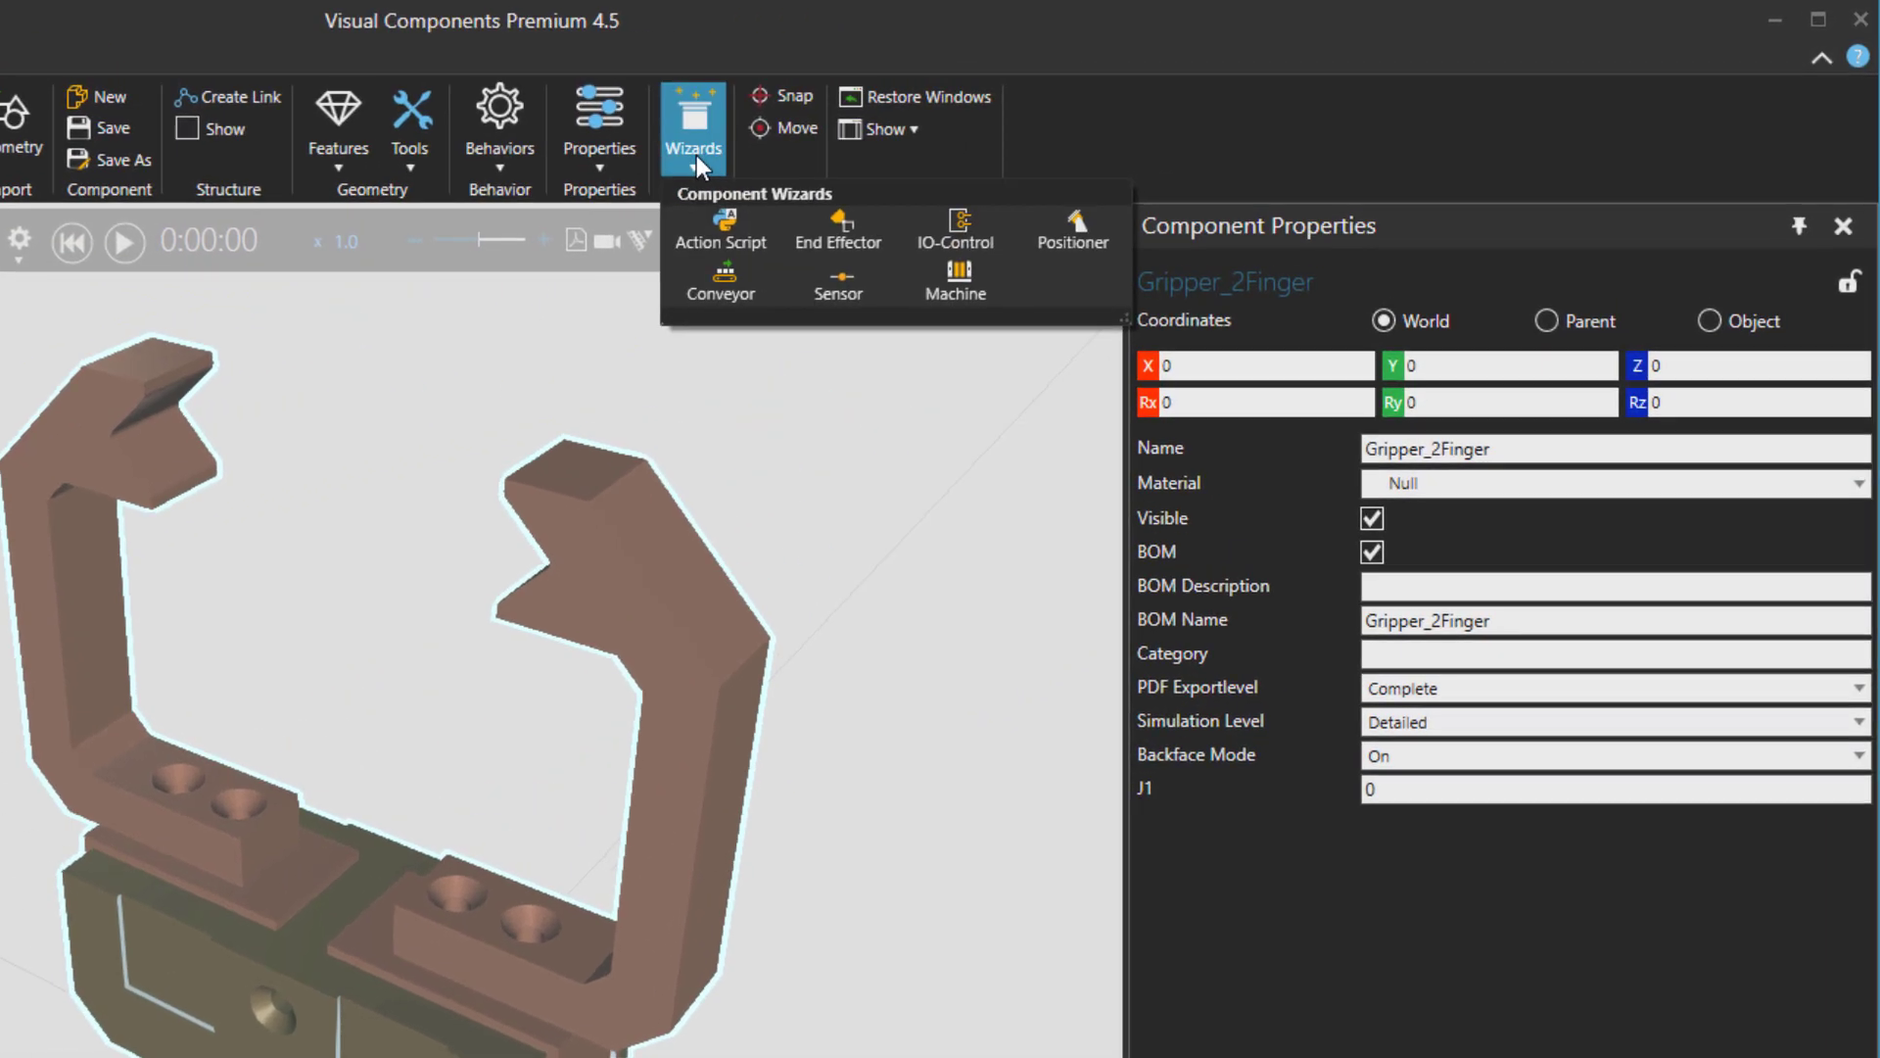
pyautogui.click(841, 233)
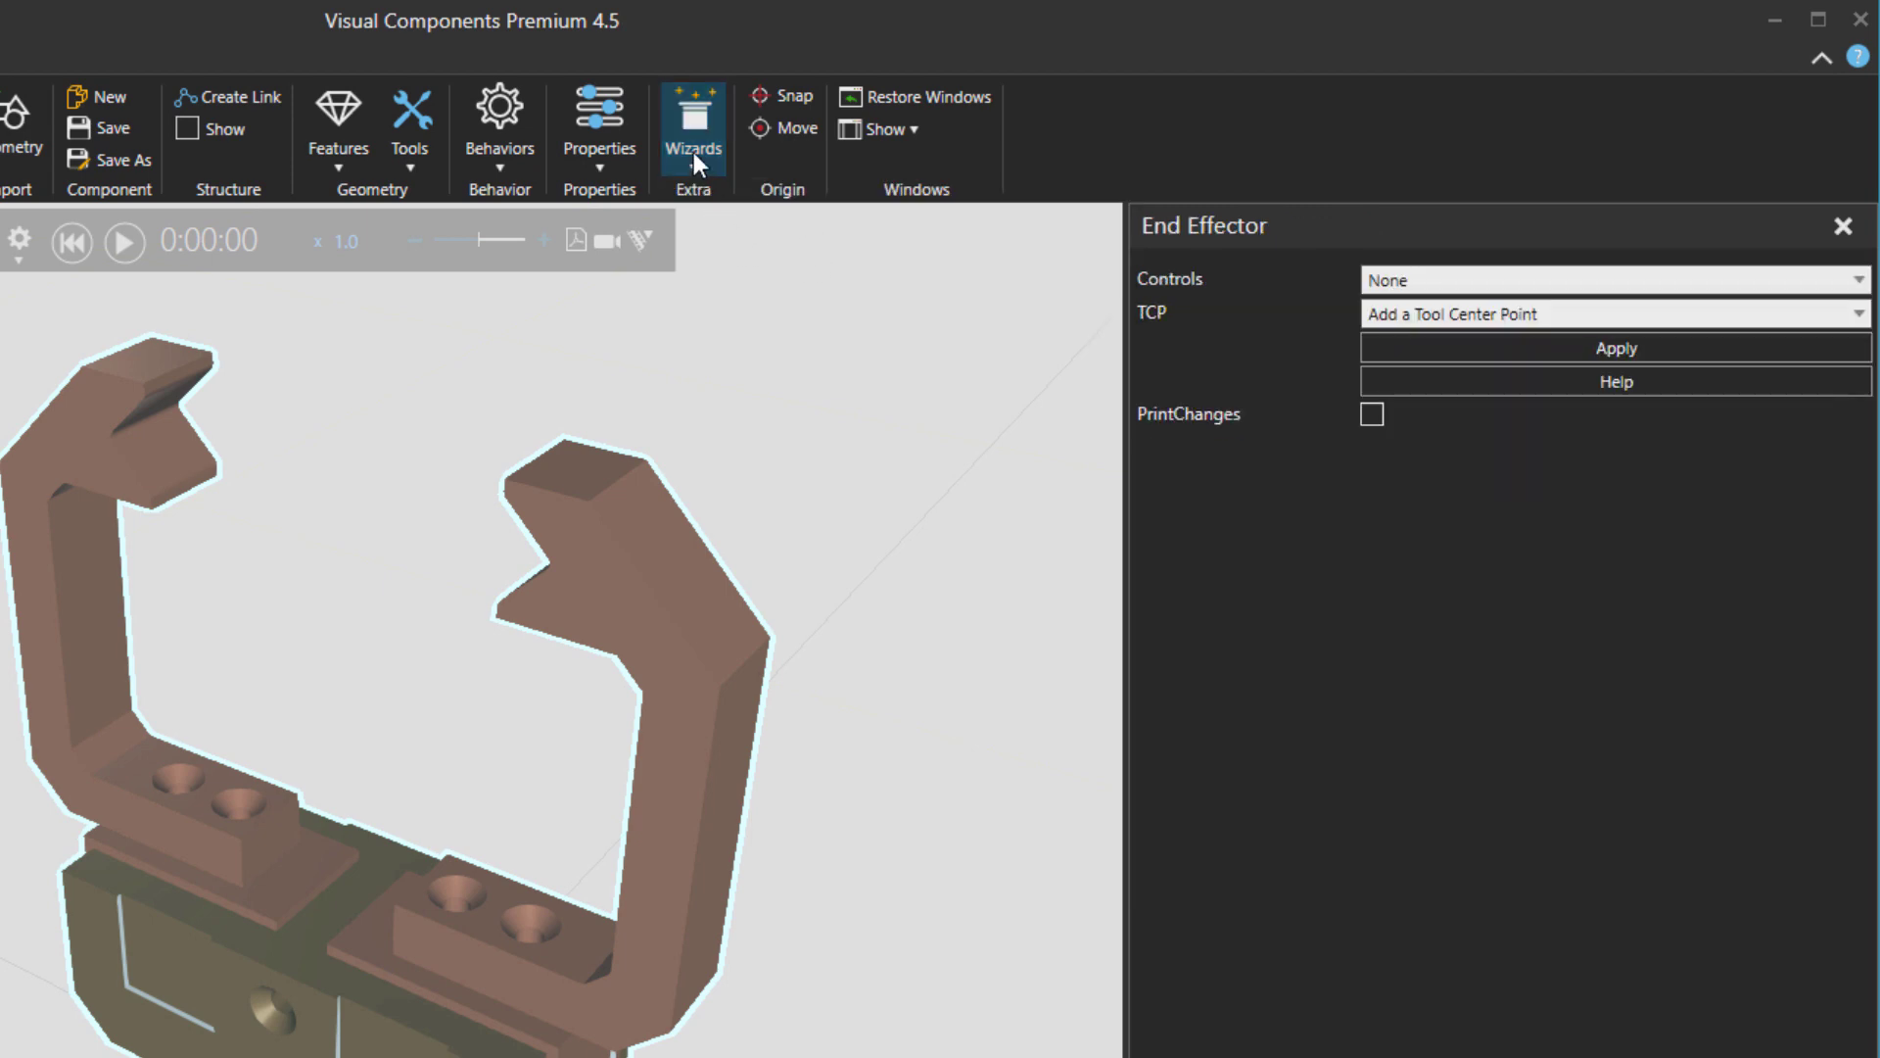
pyautogui.click(693, 151)
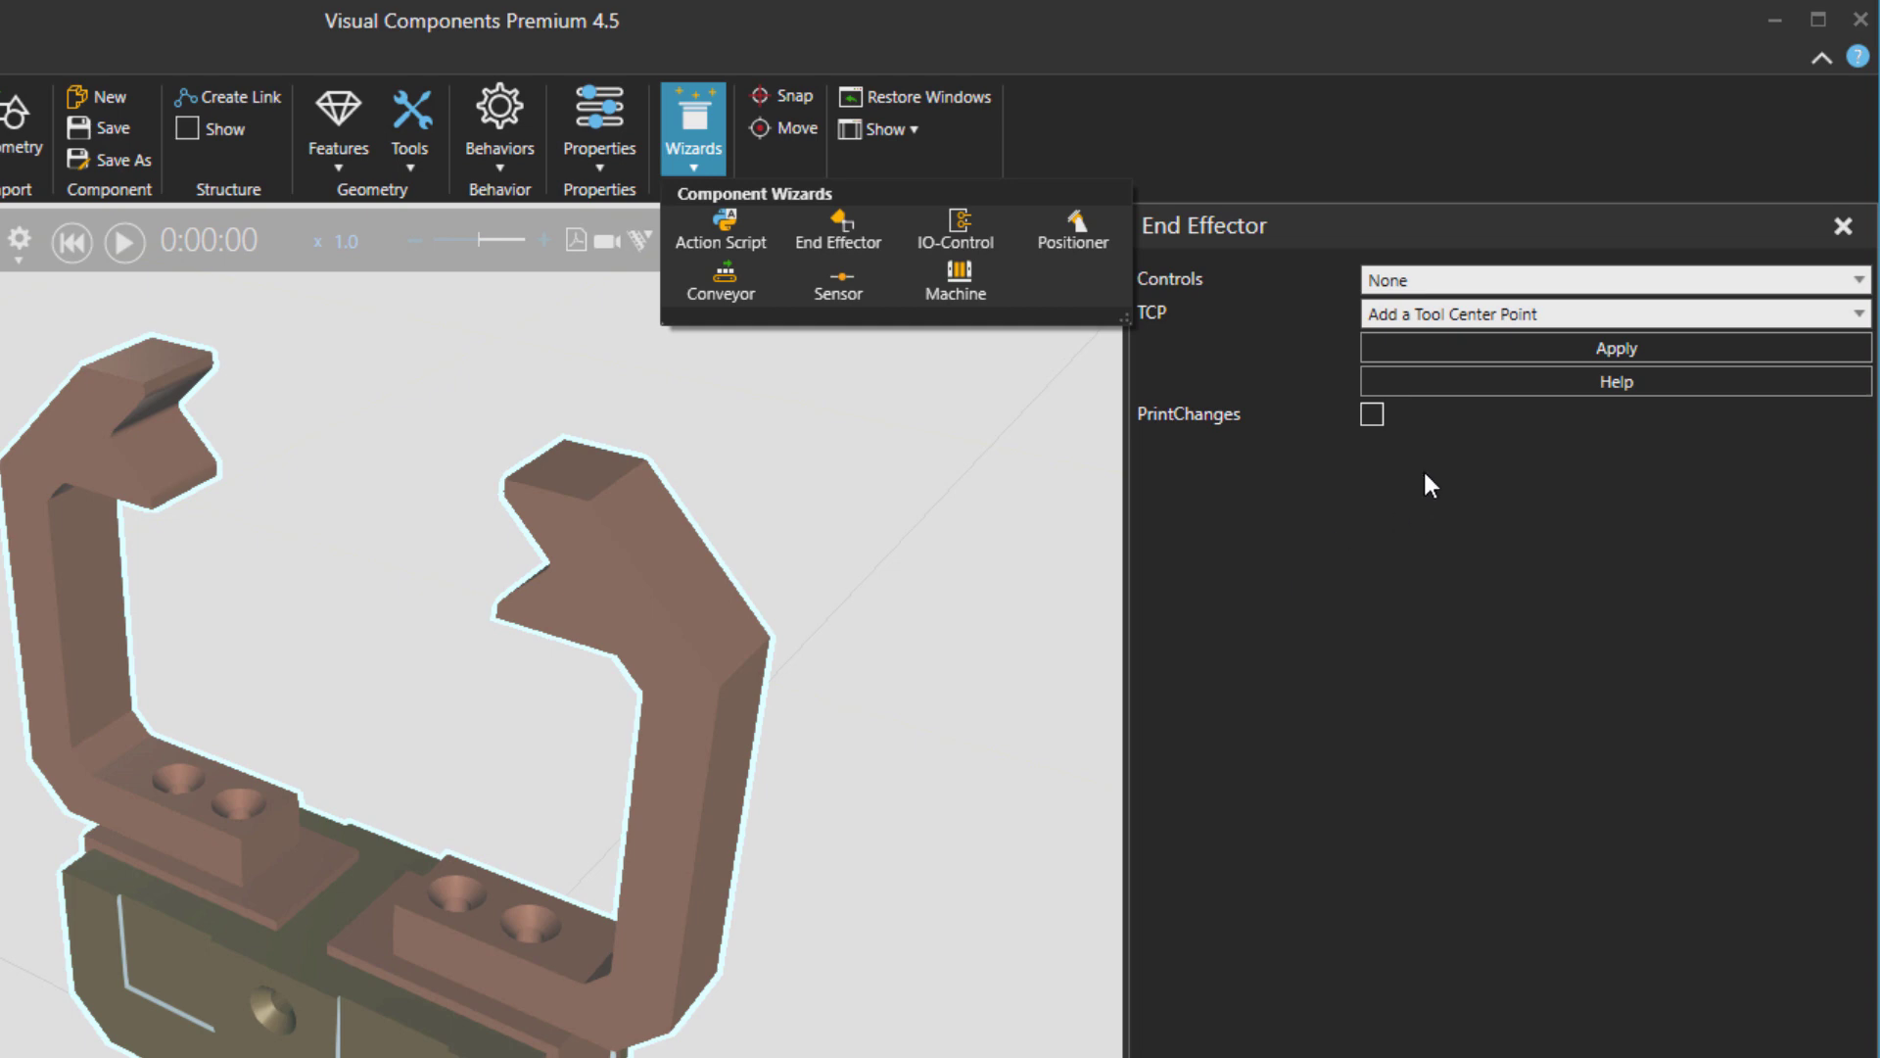
pyautogui.click(1249, 375)
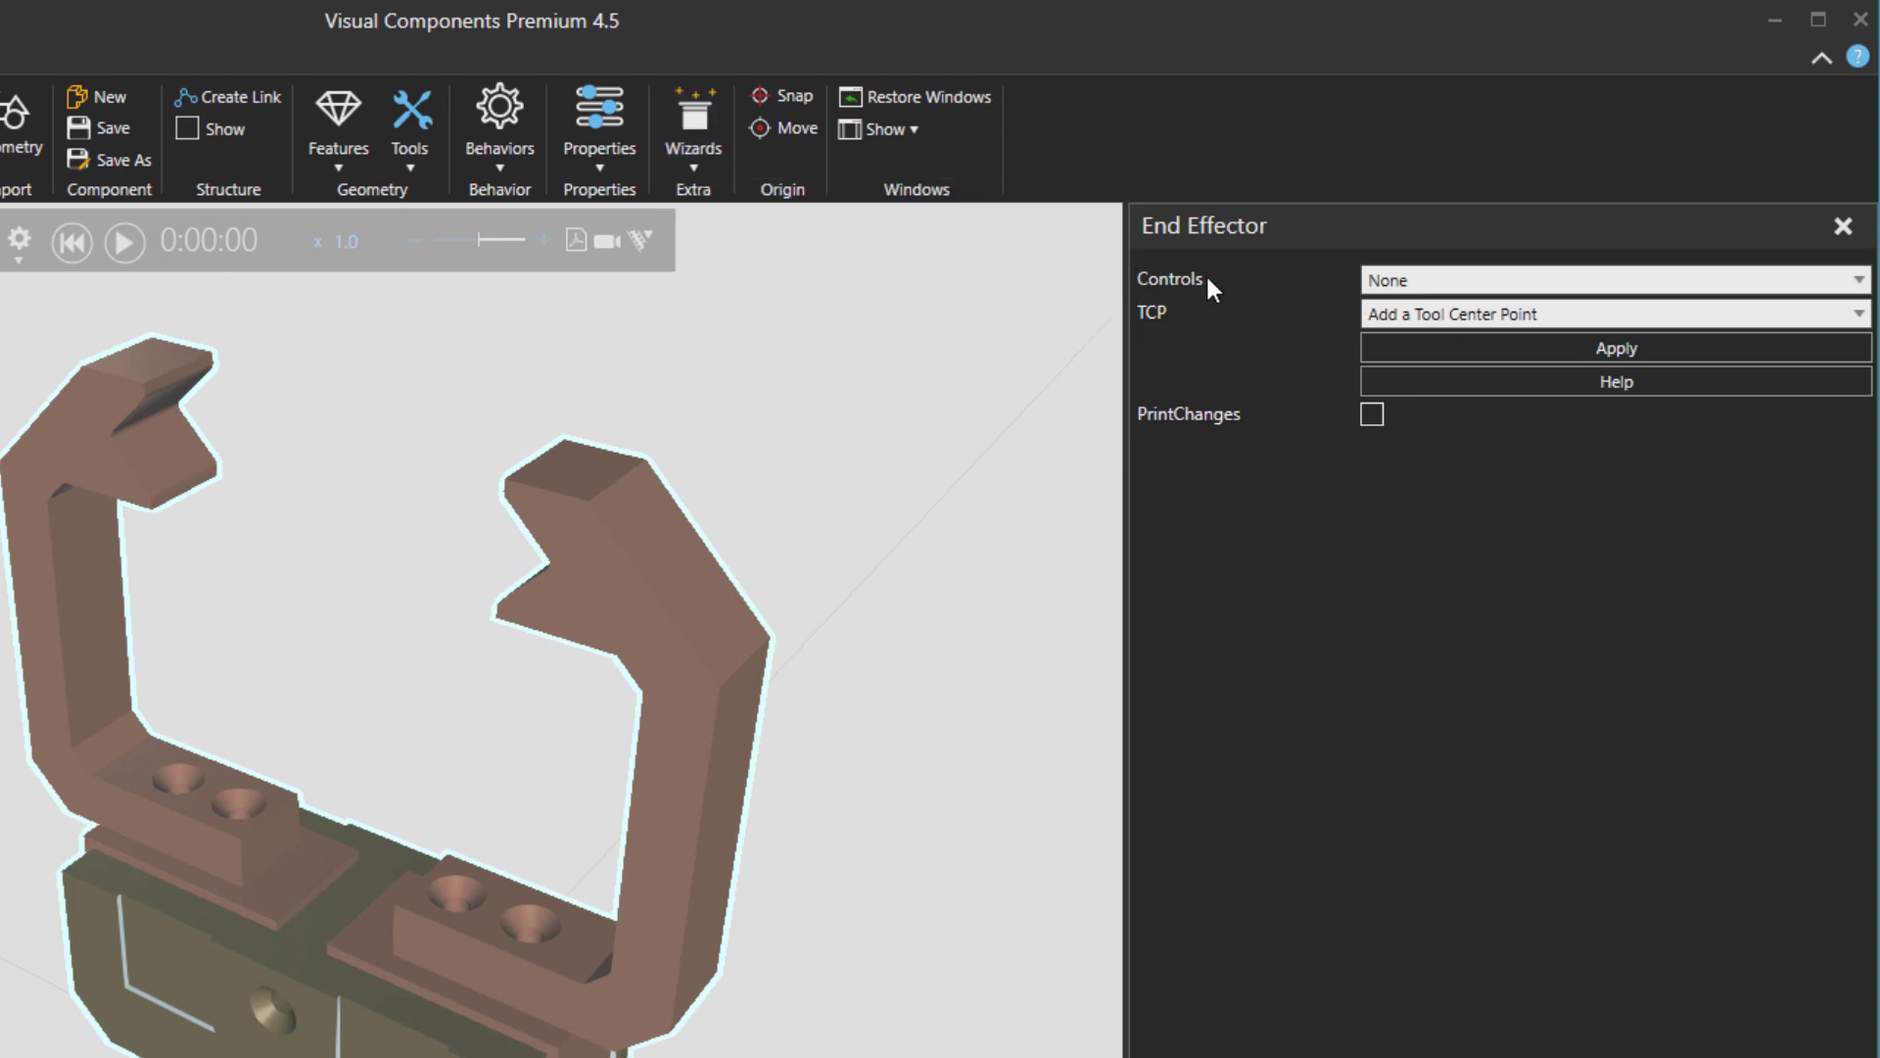
# Set Controls to IO and InputSignals to 'One ActionSignal to Open/Close'.
pyautogui.click(1371, 284)
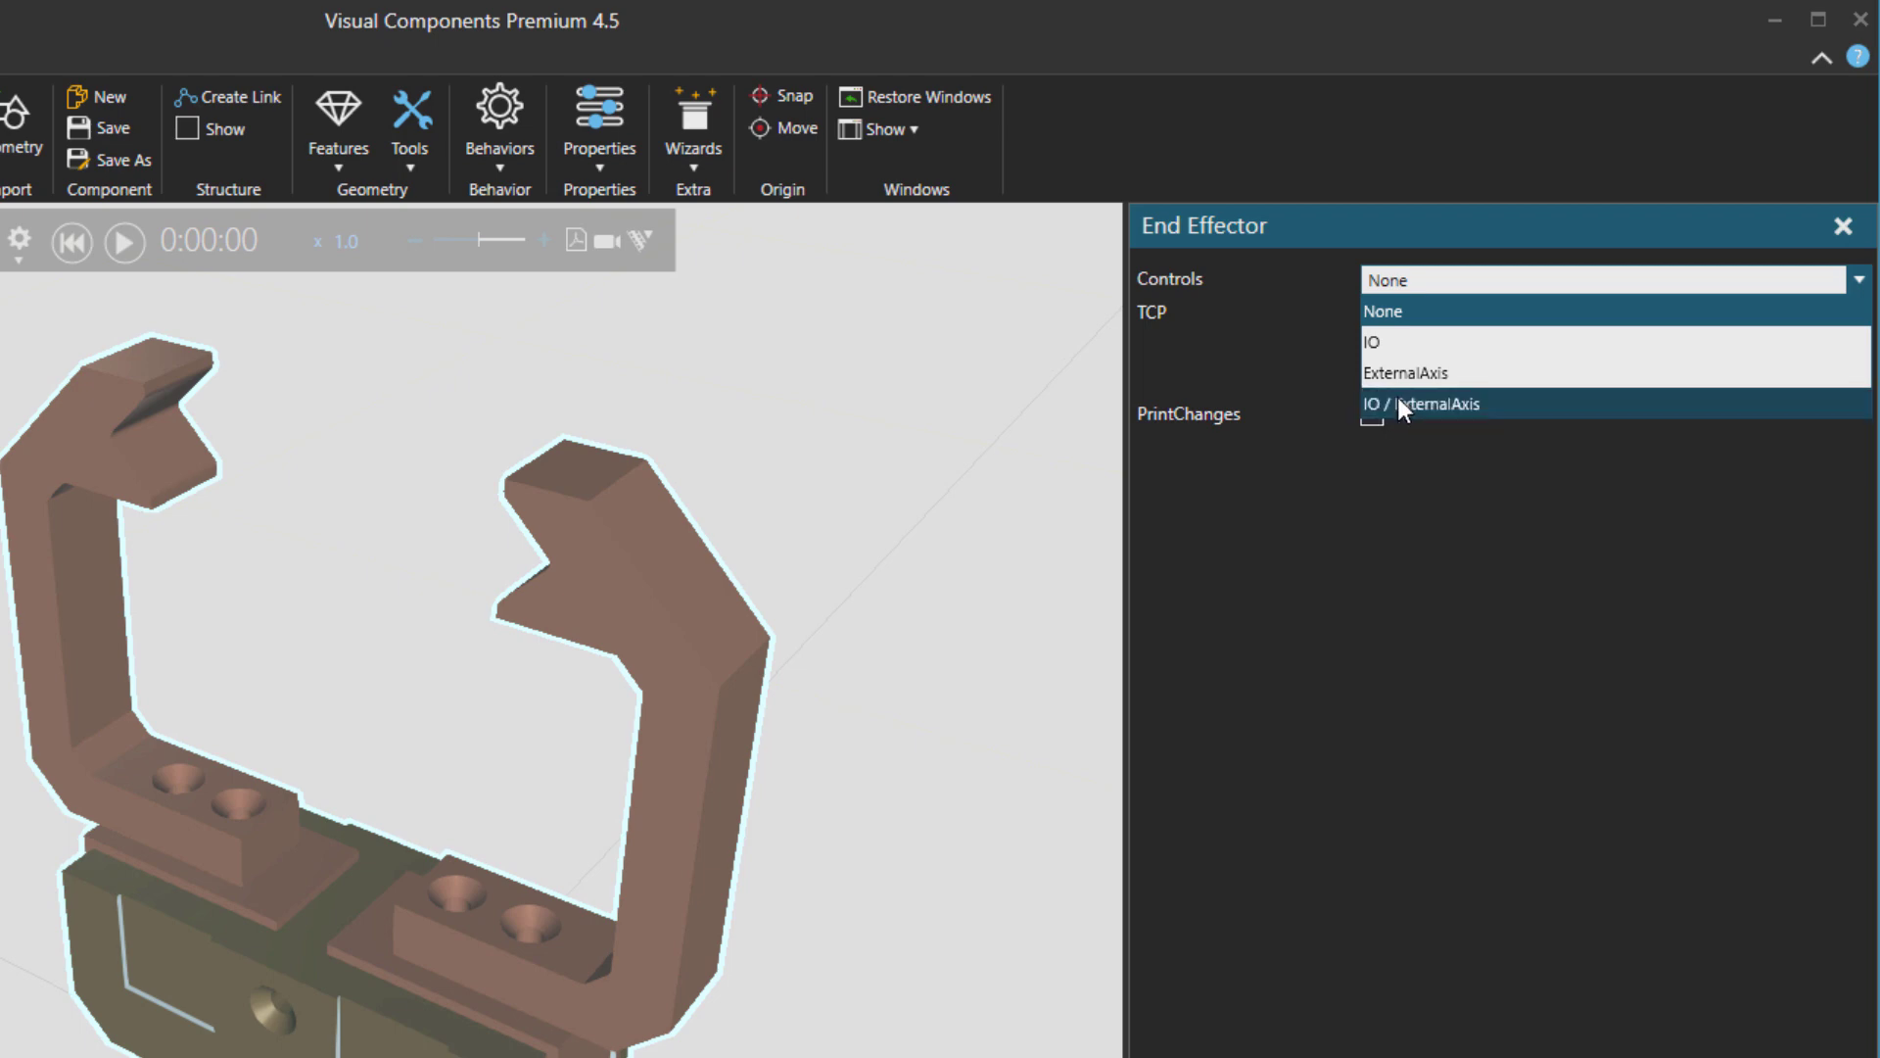
pyautogui.click(1430, 345)
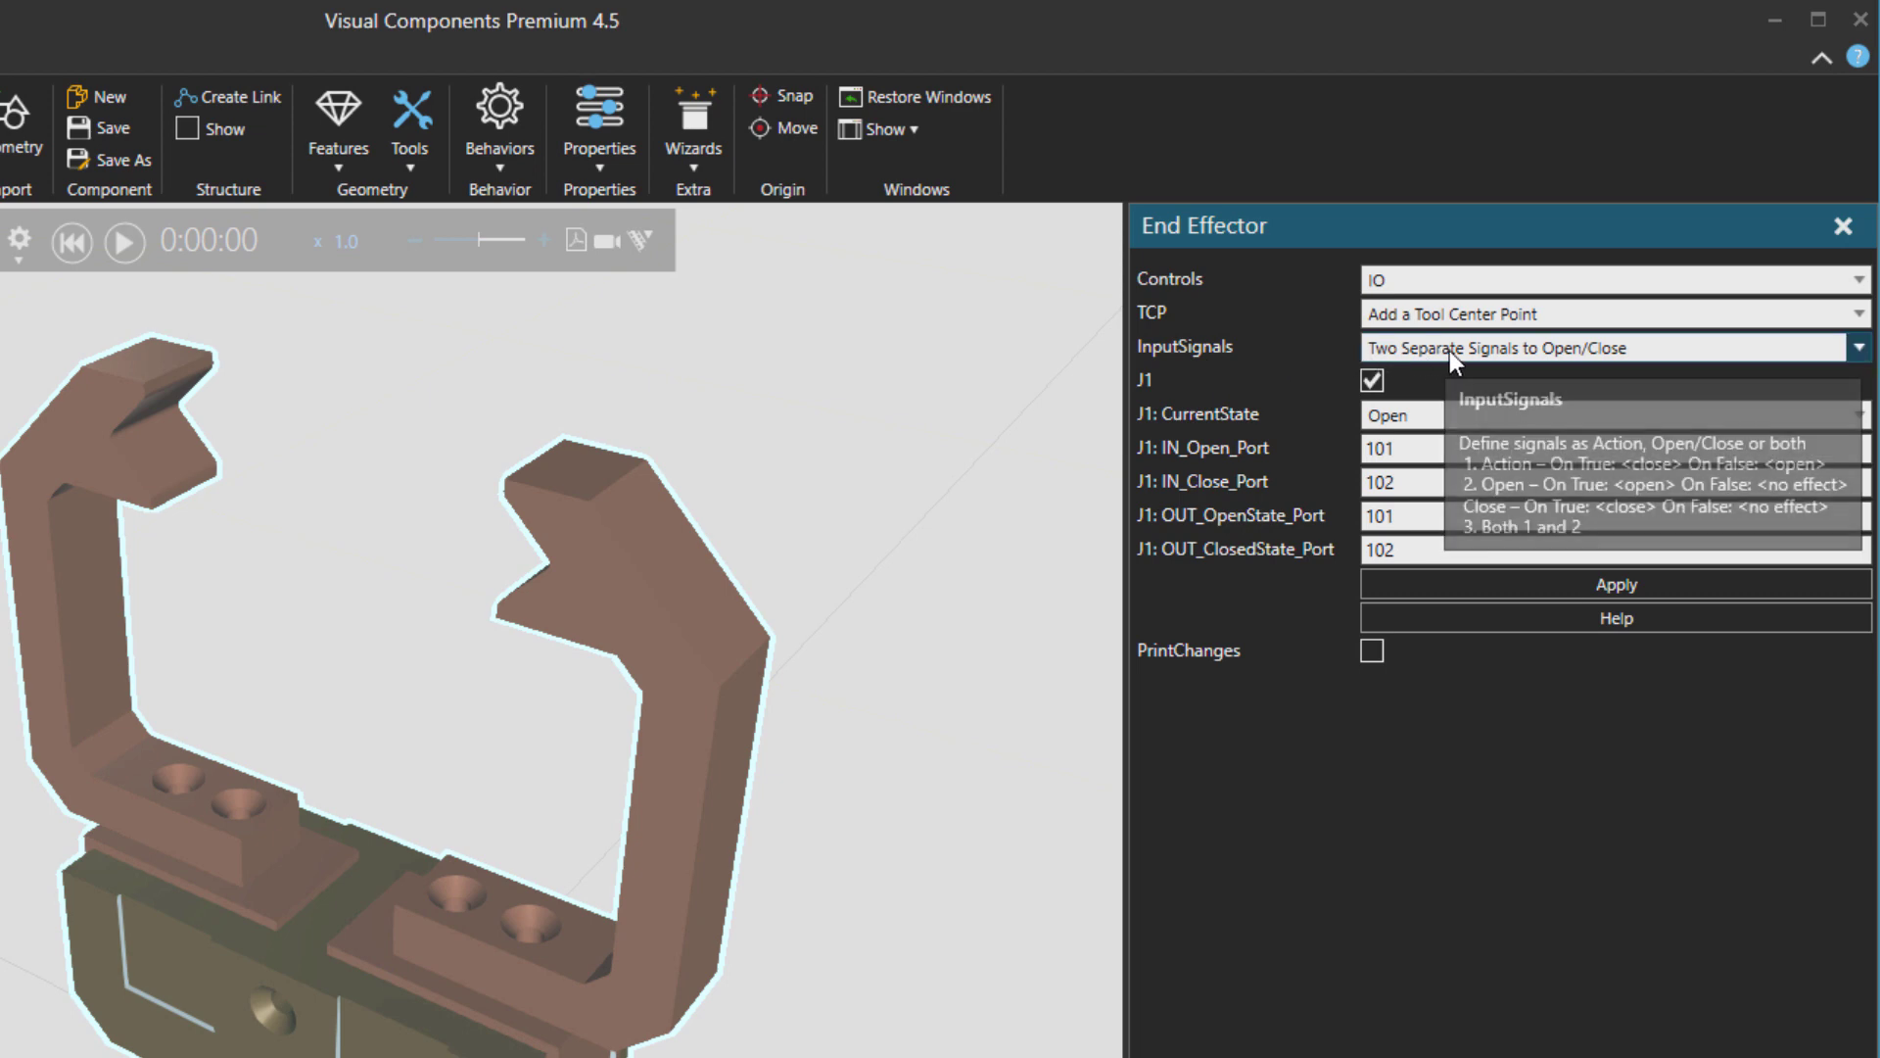
pyautogui.click(1555, 354)
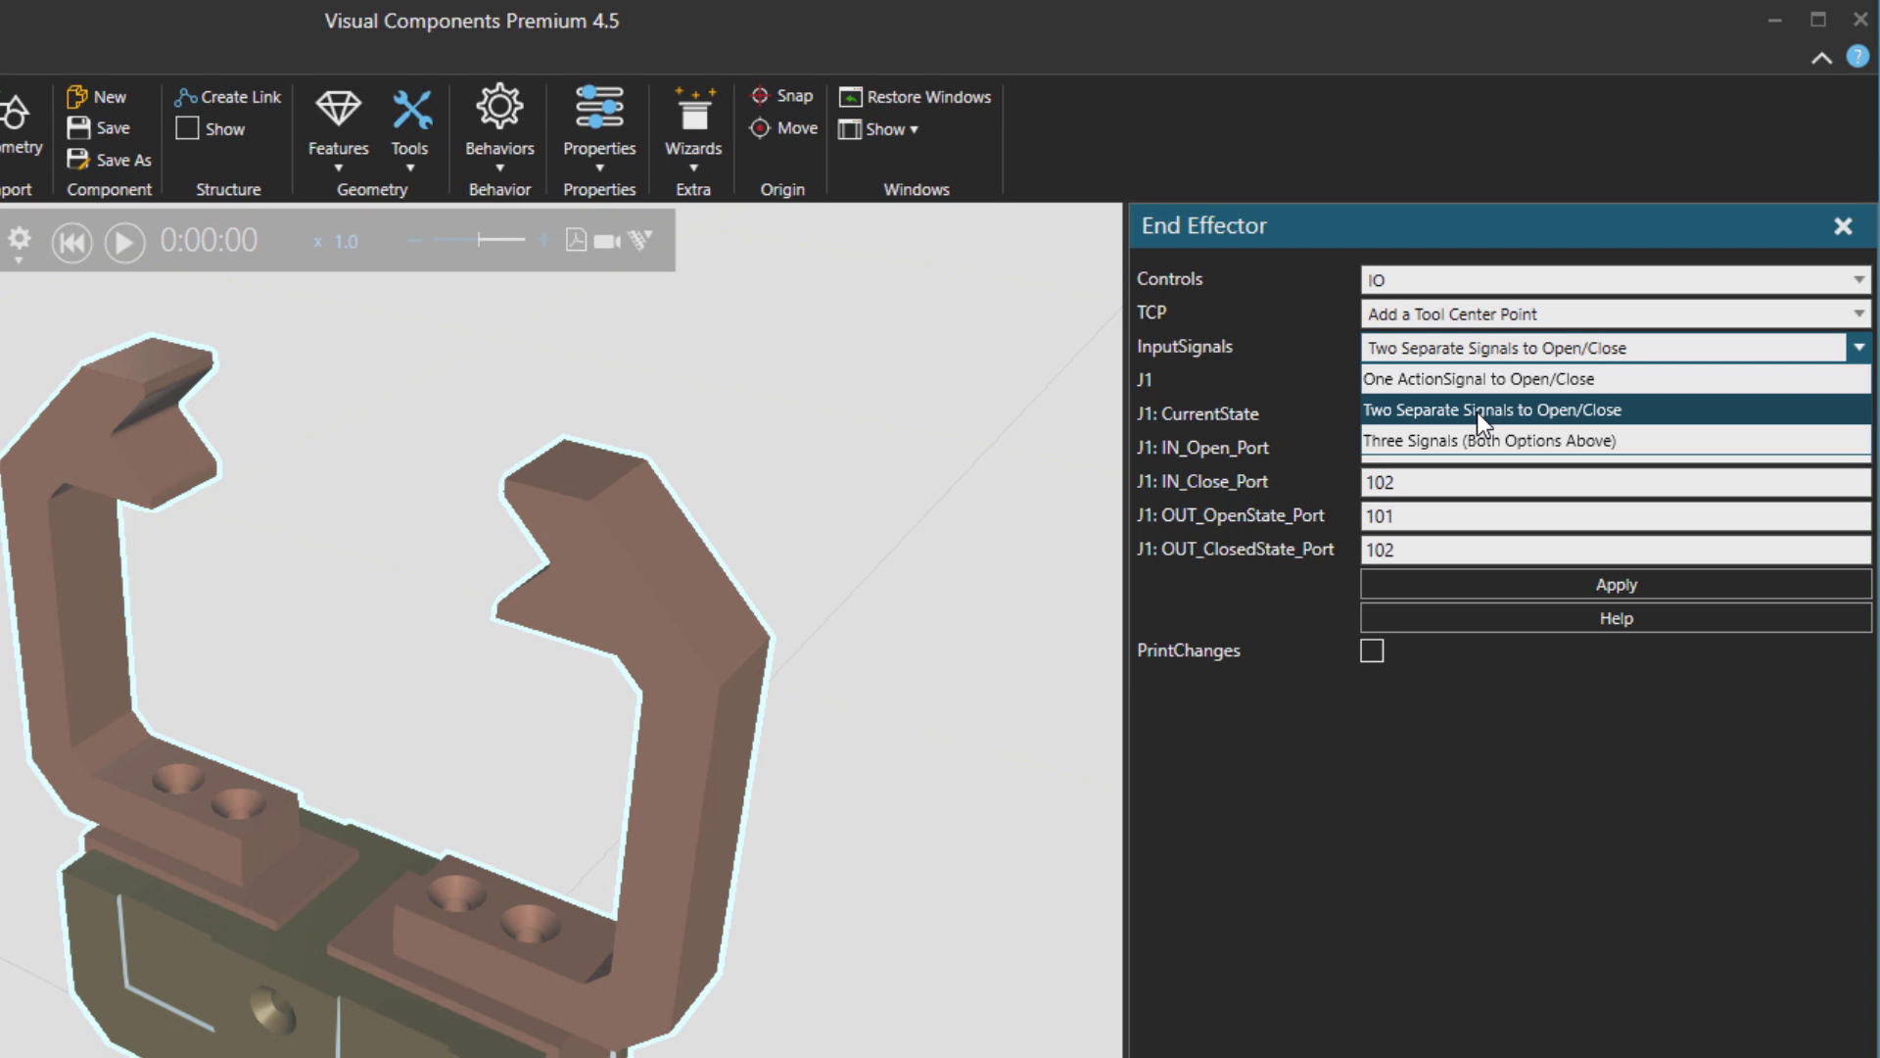
pyautogui.click(1469, 382)
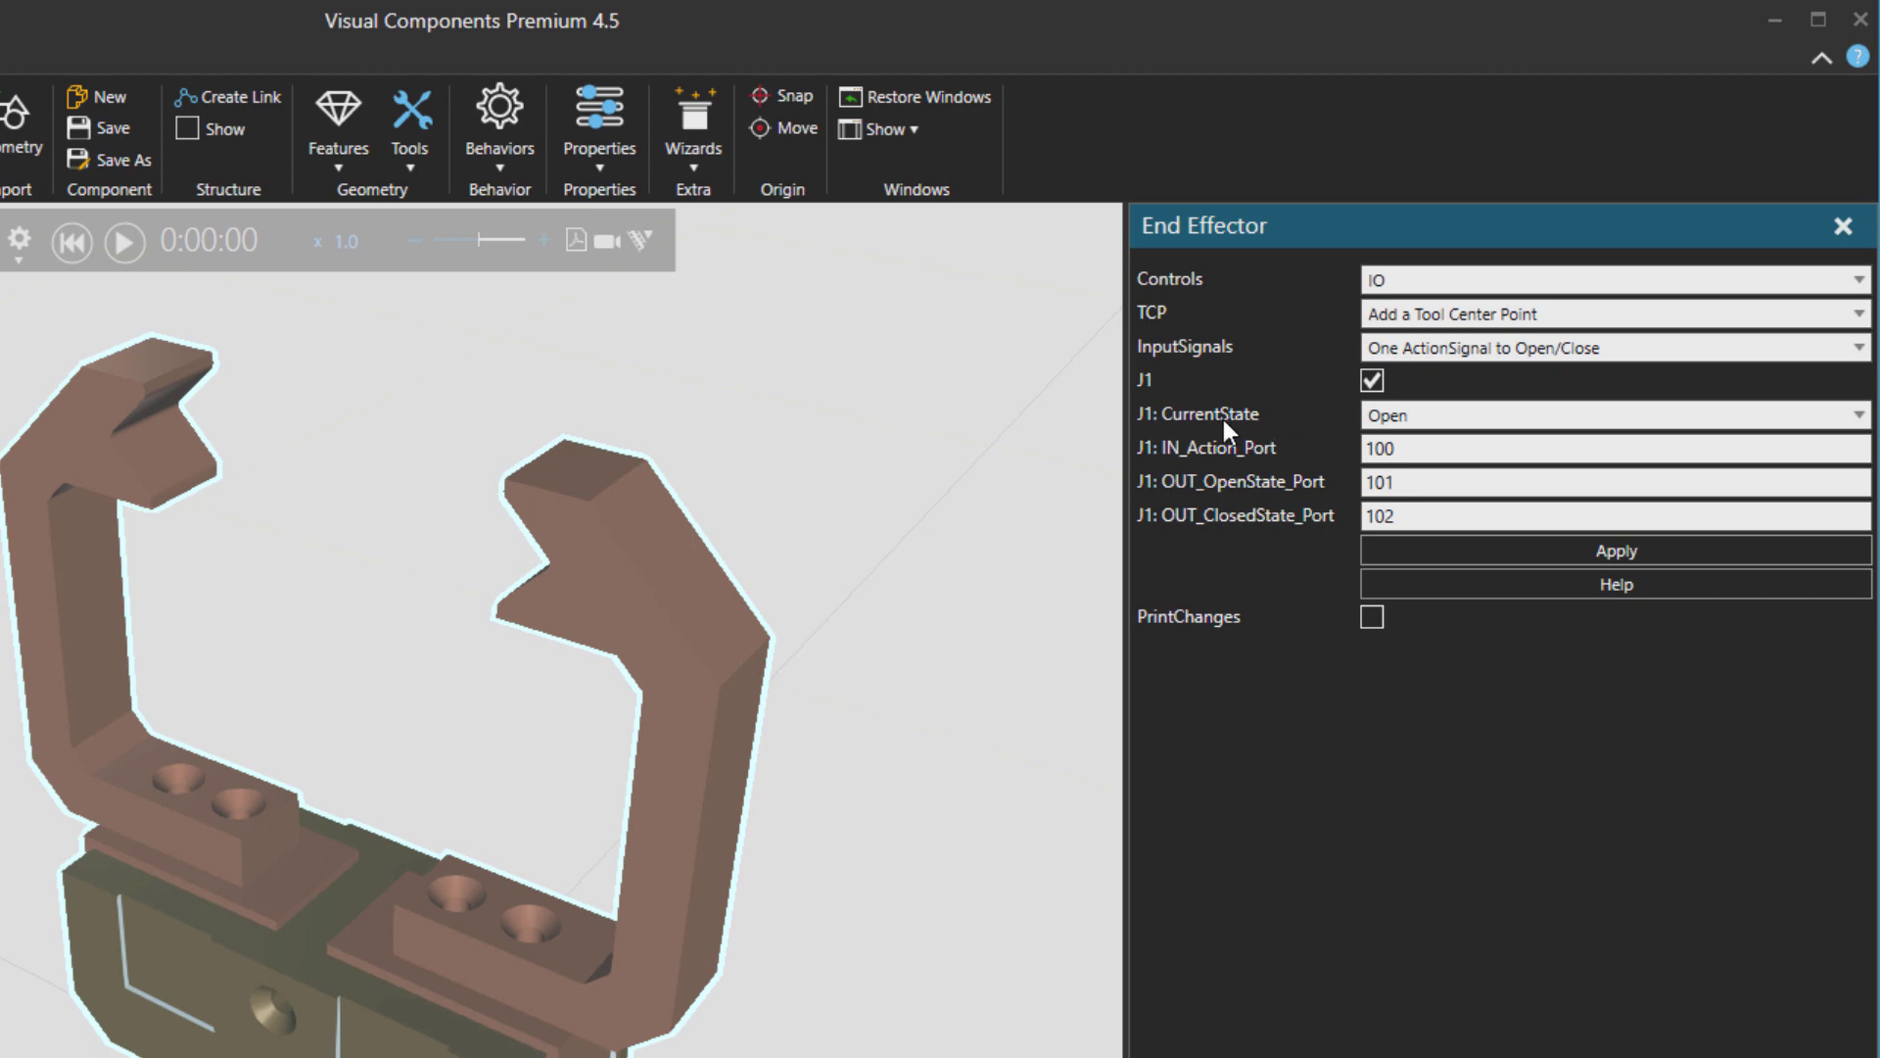
# Set J1's CurrentState to Closed, check ports 100, 101 and 102, then apply.
pyautogui.click(1400, 418)
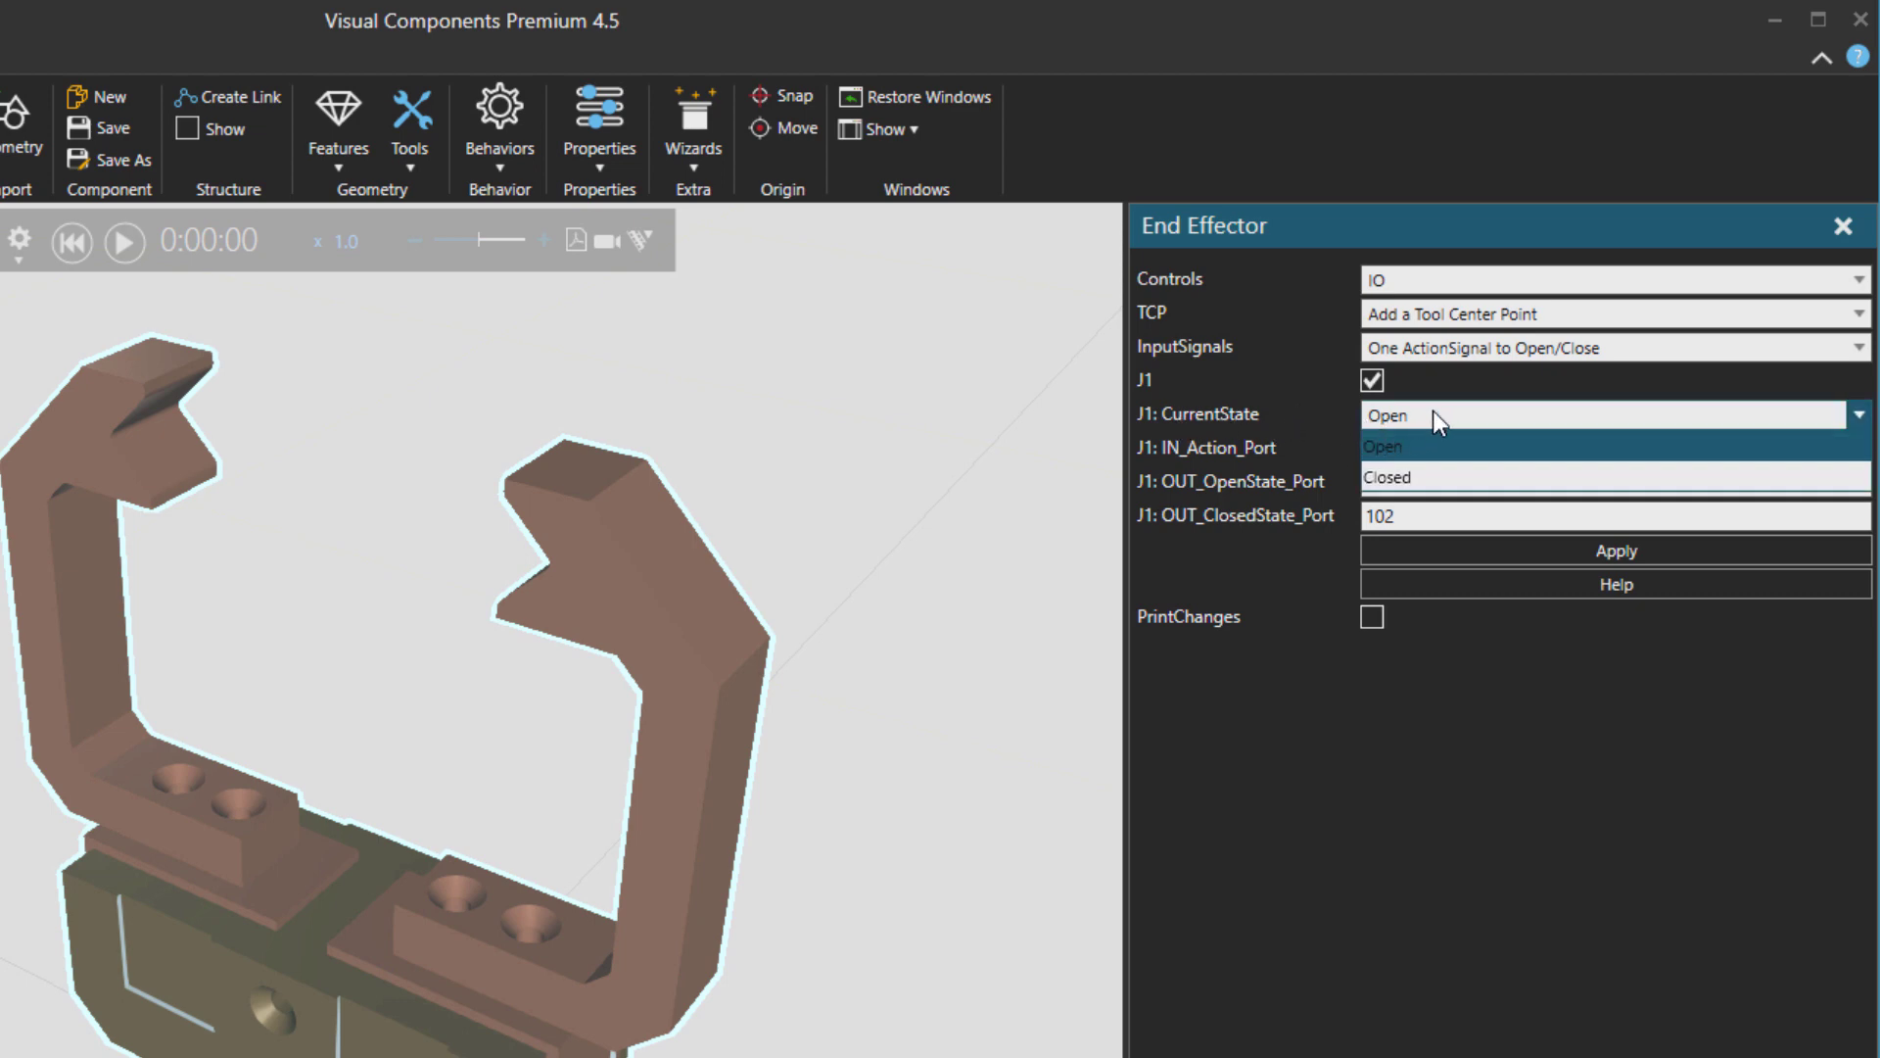
pyautogui.click(1423, 477)
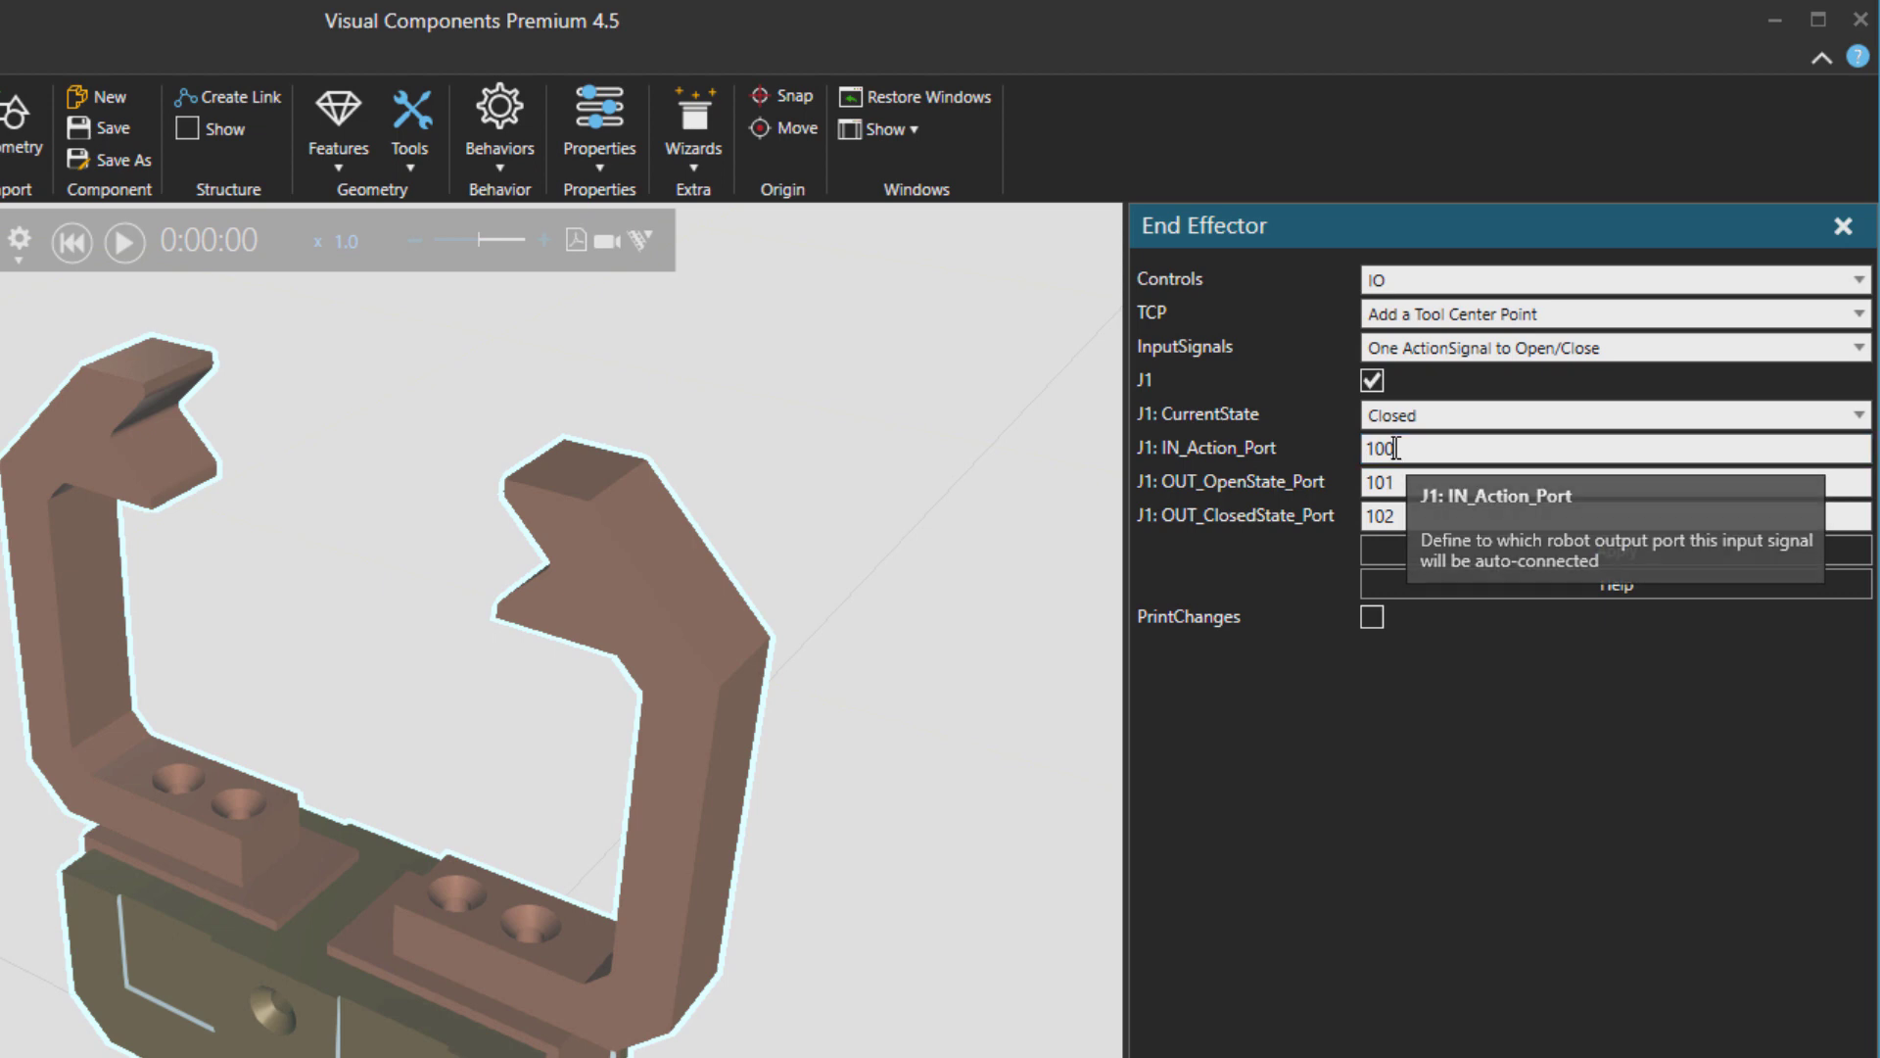
pyautogui.doubleClick(1404, 447)
pyautogui.press('Tab')
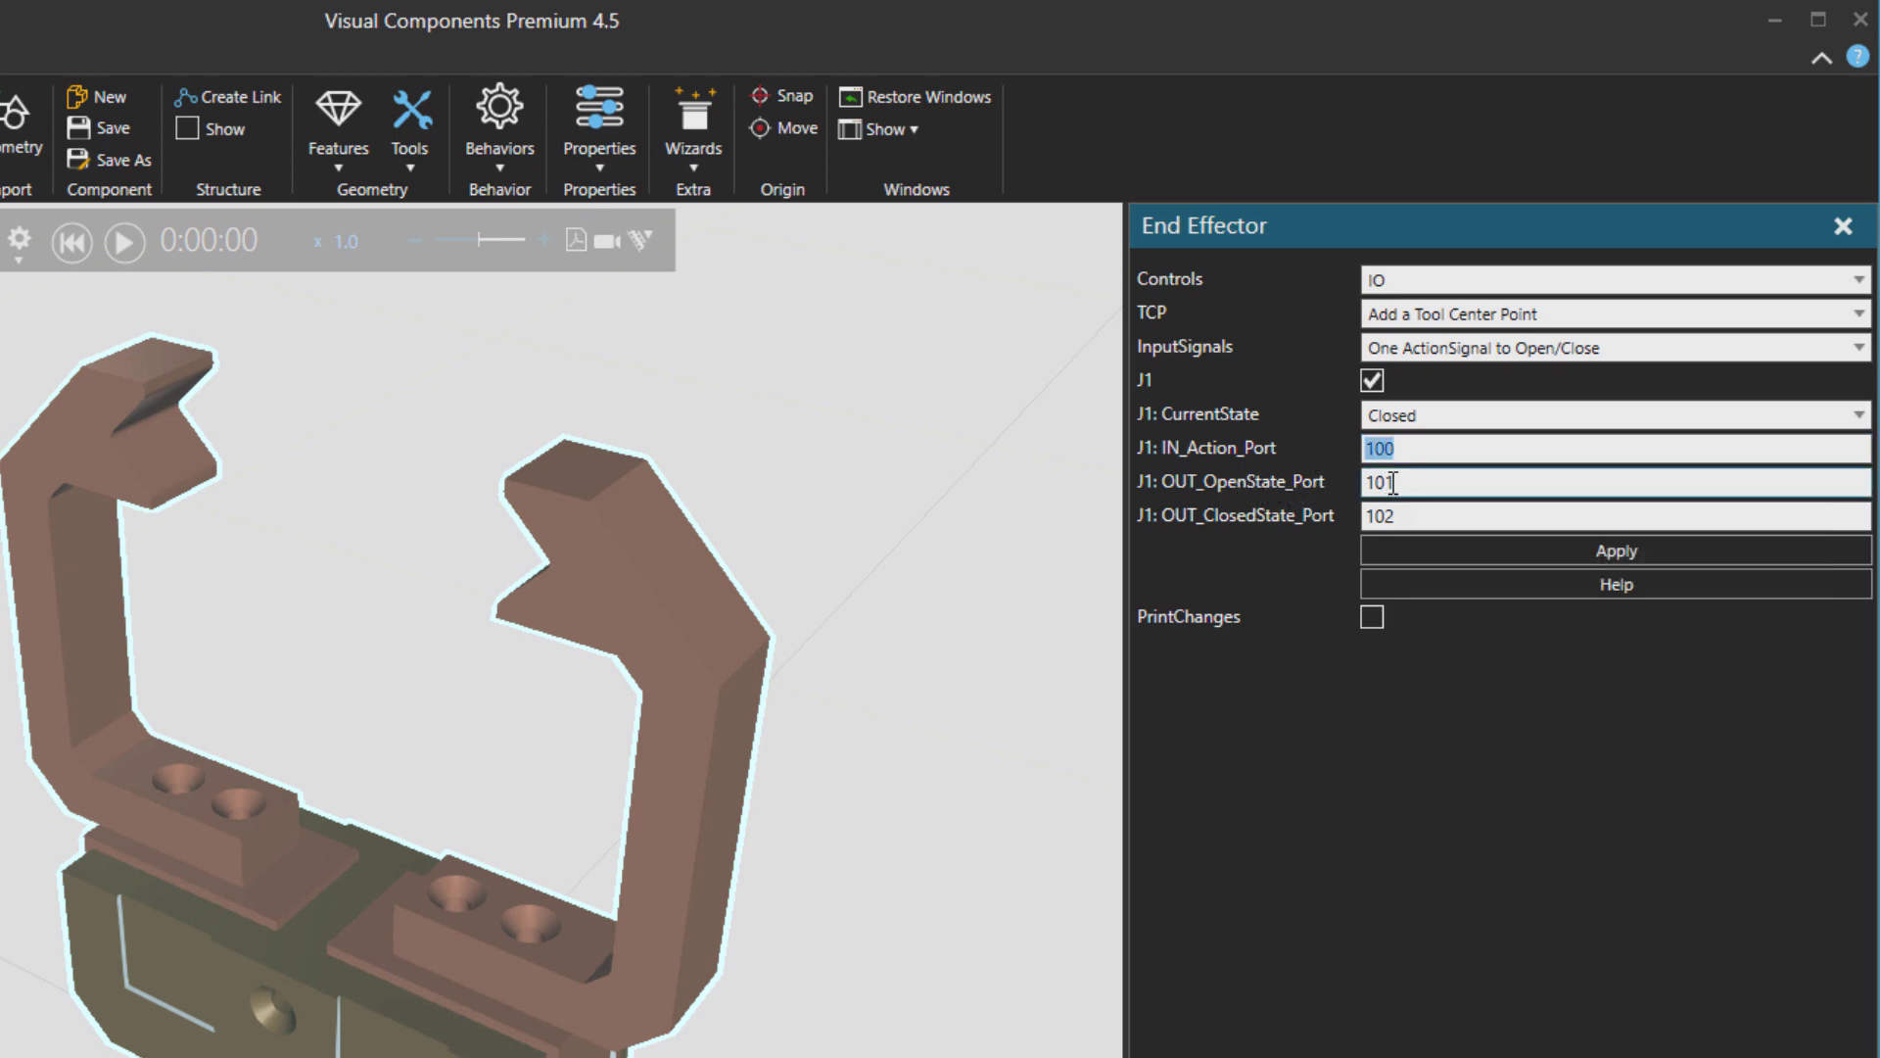
pyautogui.press('Tab')
pyautogui.click(1396, 483)
pyautogui.doubleClick(1396, 483)
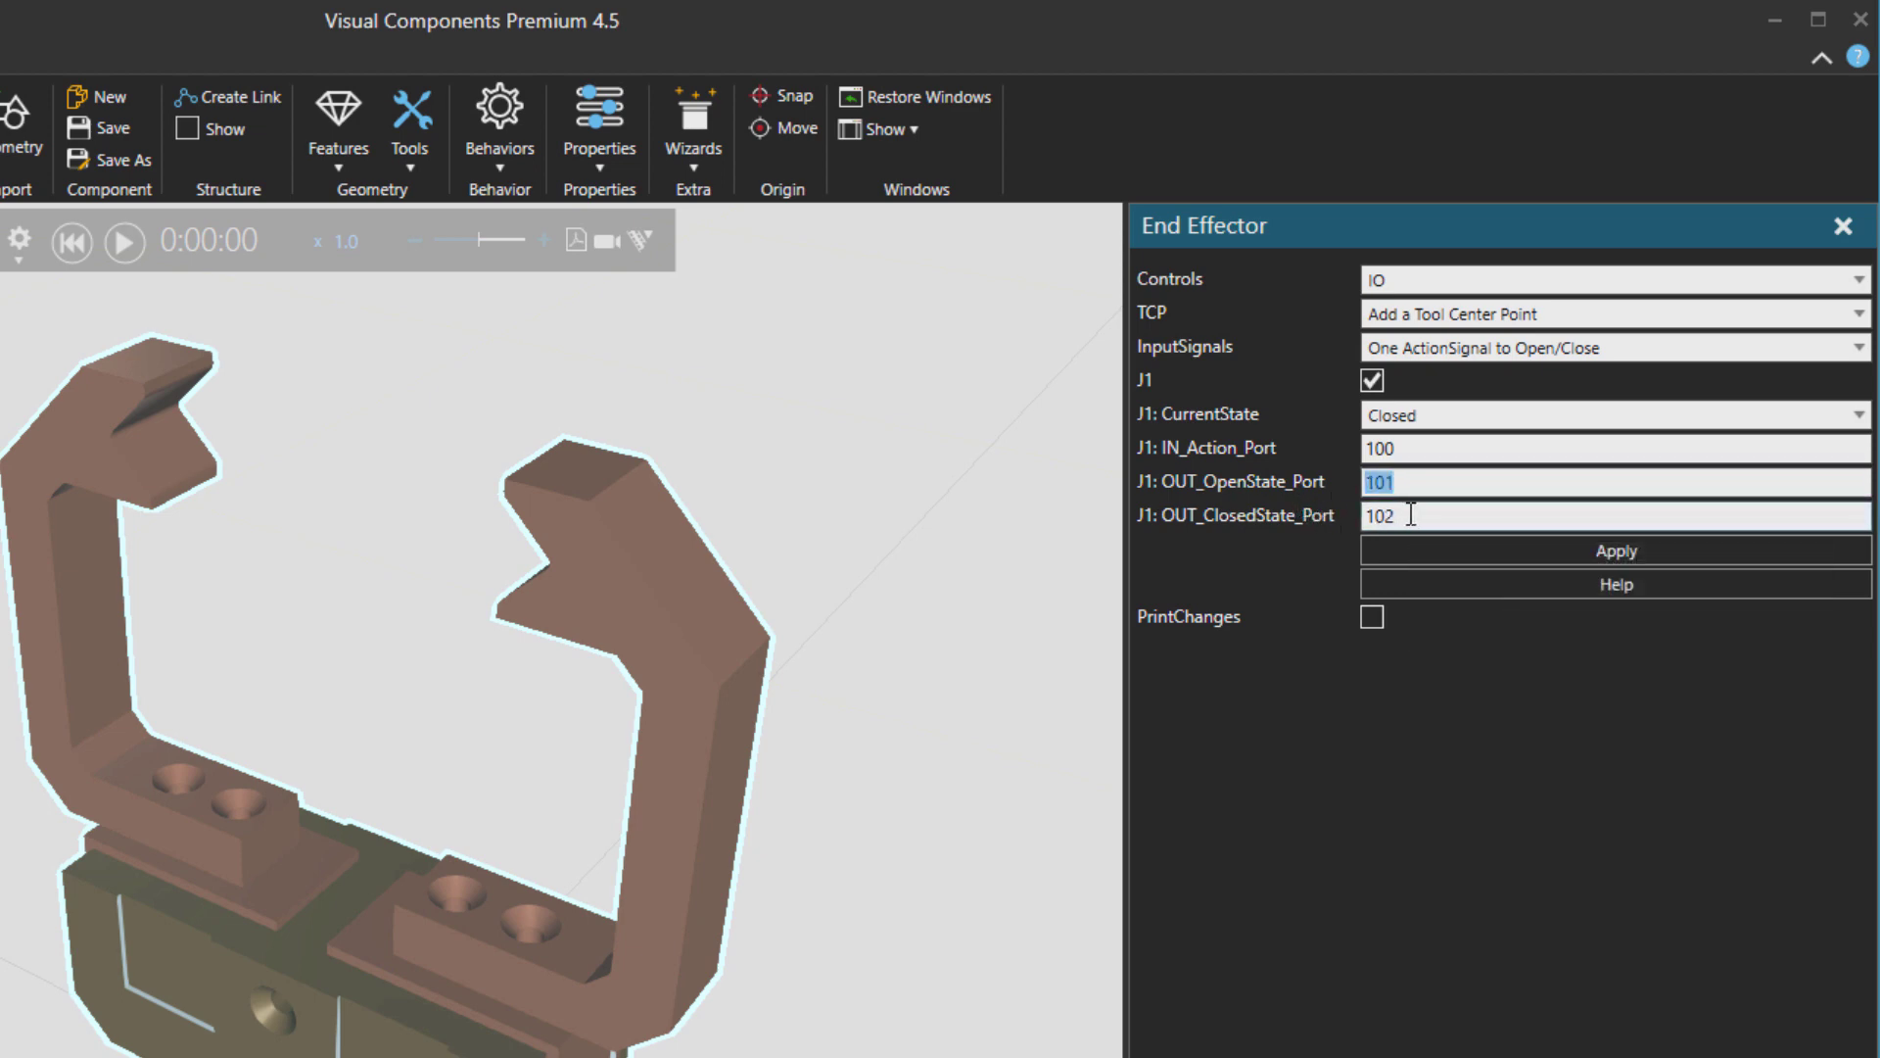
pyautogui.press('Tab')
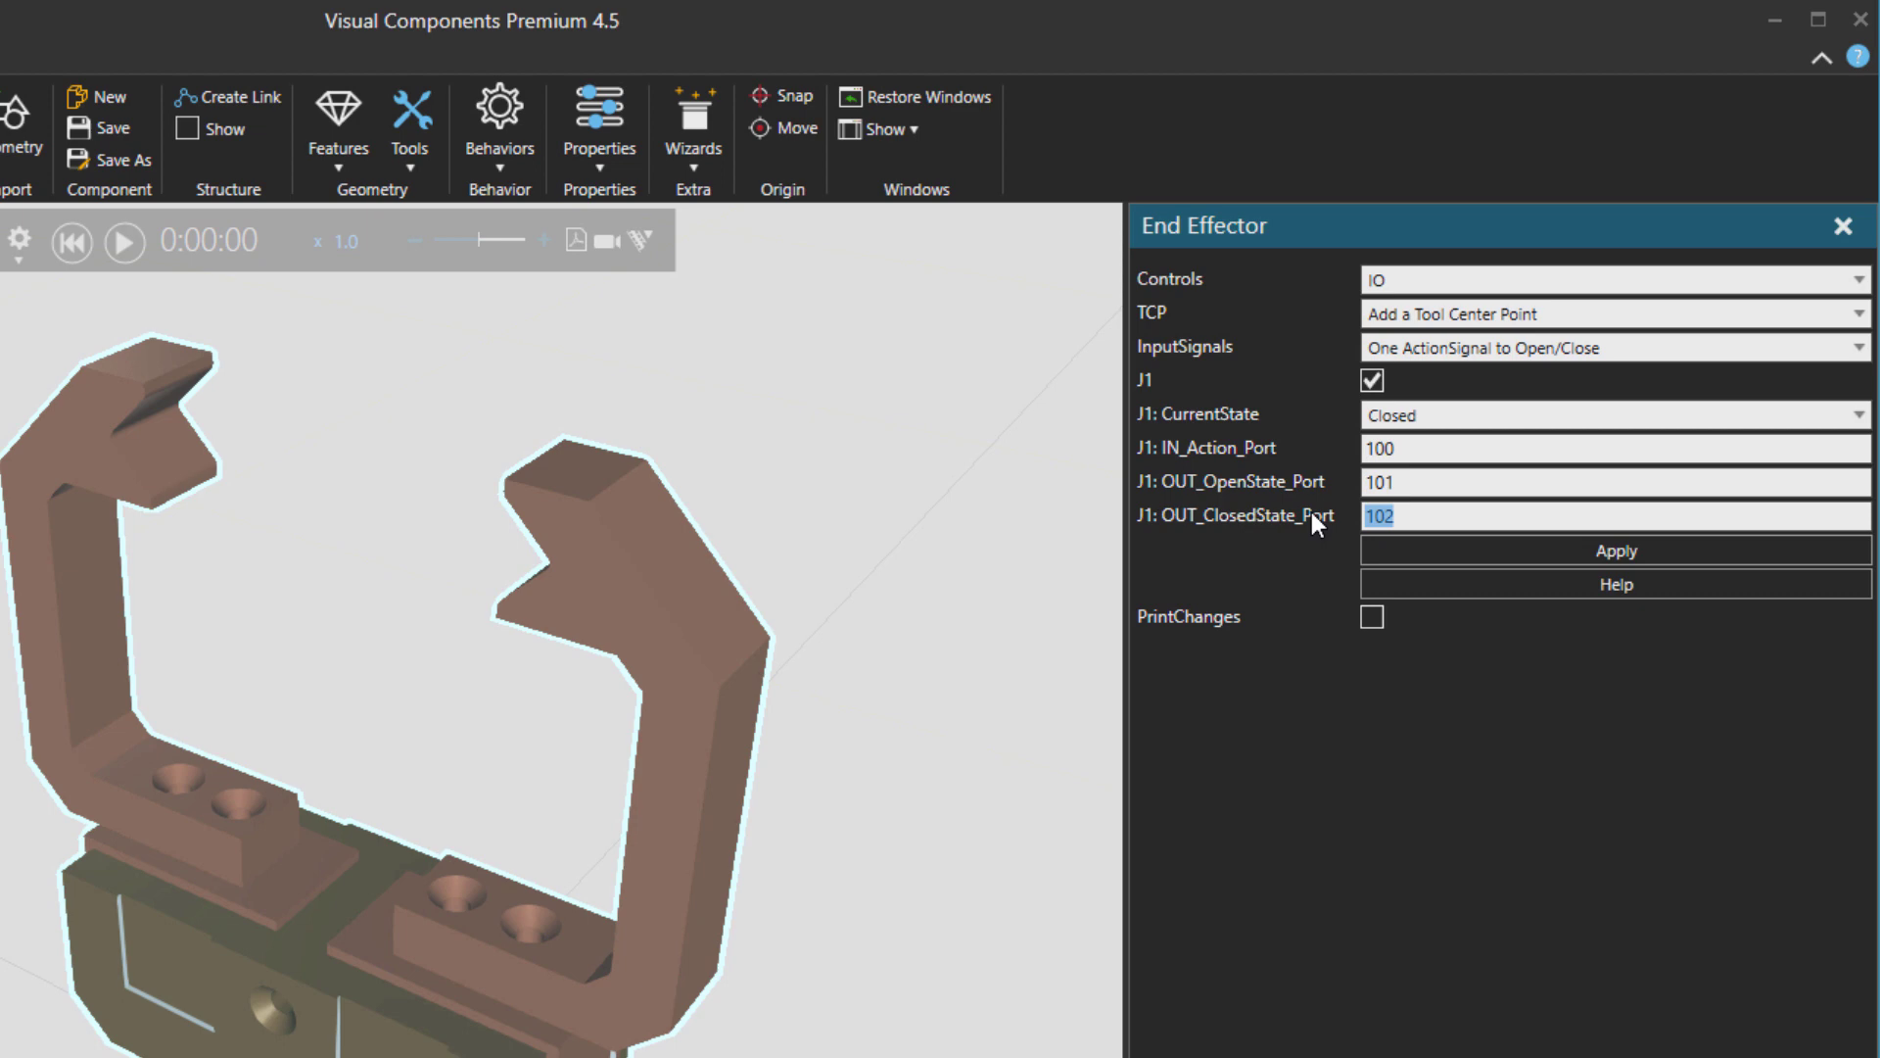
pyautogui.click(1401, 544)
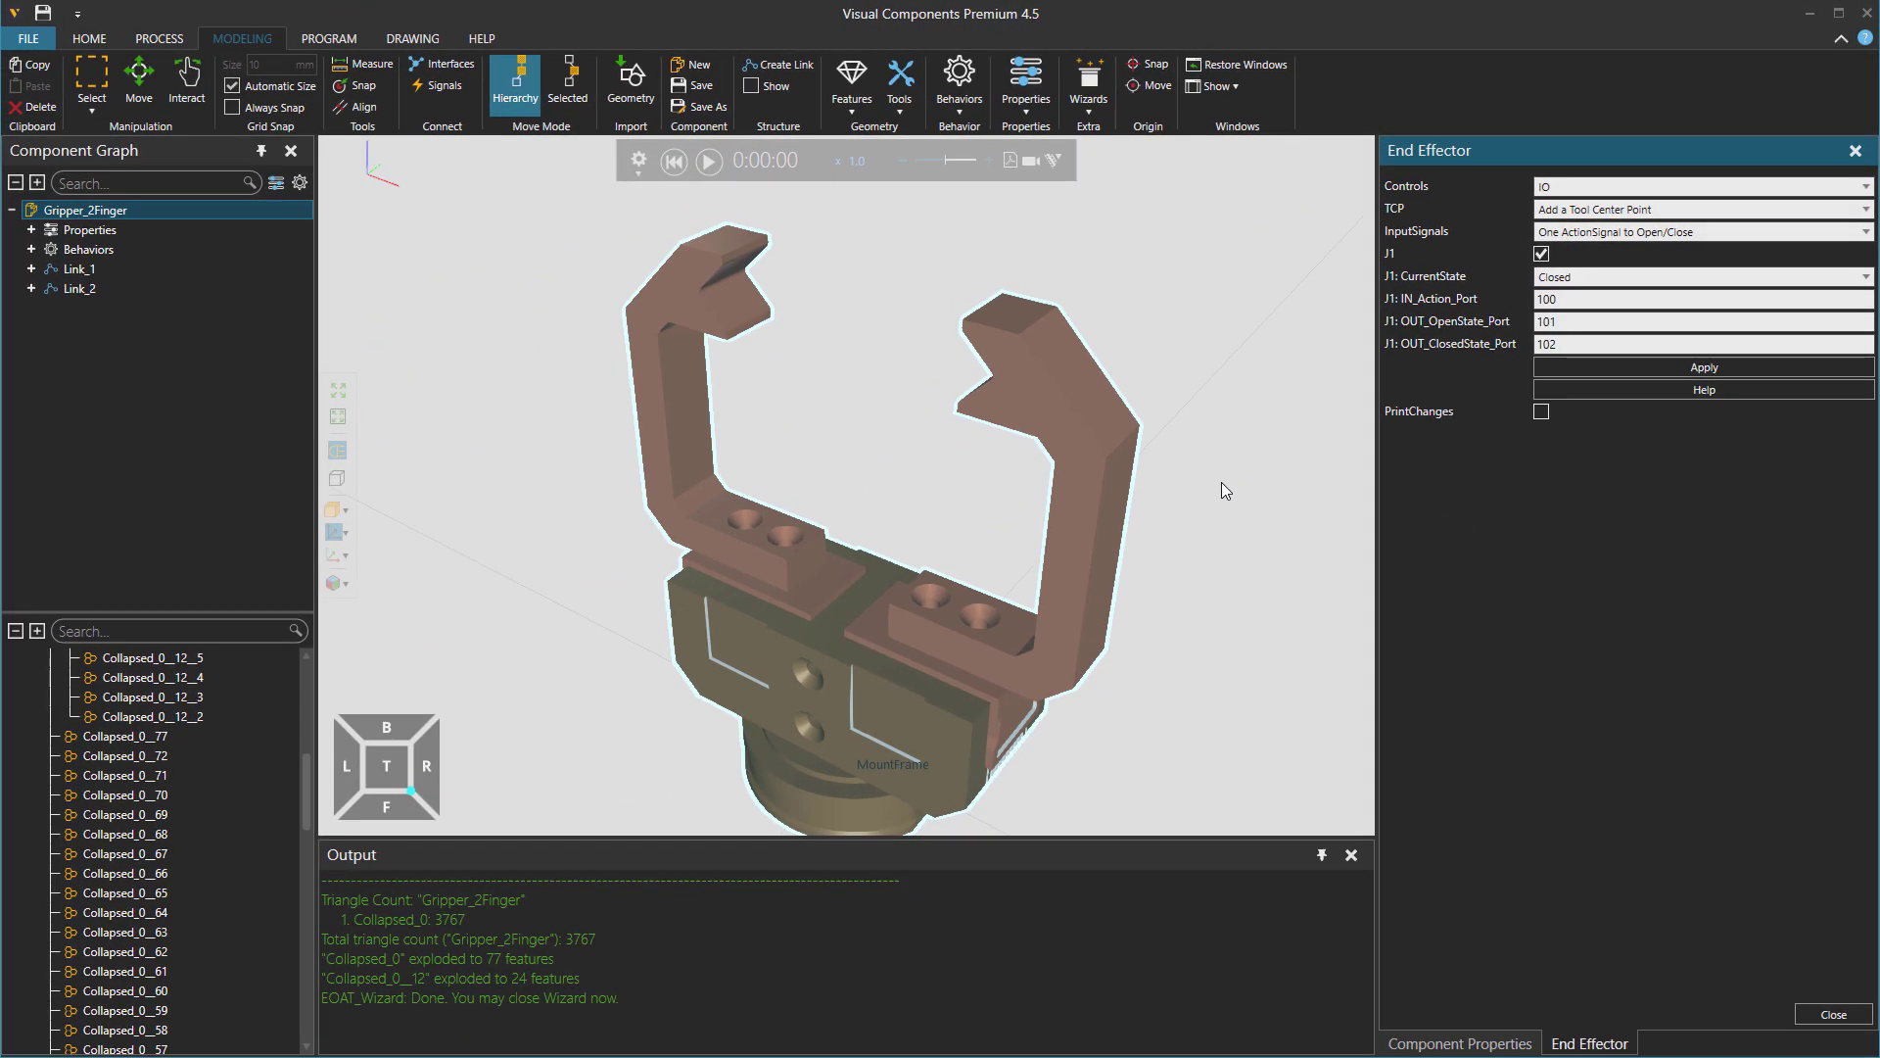
# Inspect the new EOAT_MountInterface behavior and the TCP under ToolContainer > Tools.
pyautogui.click(32, 250)
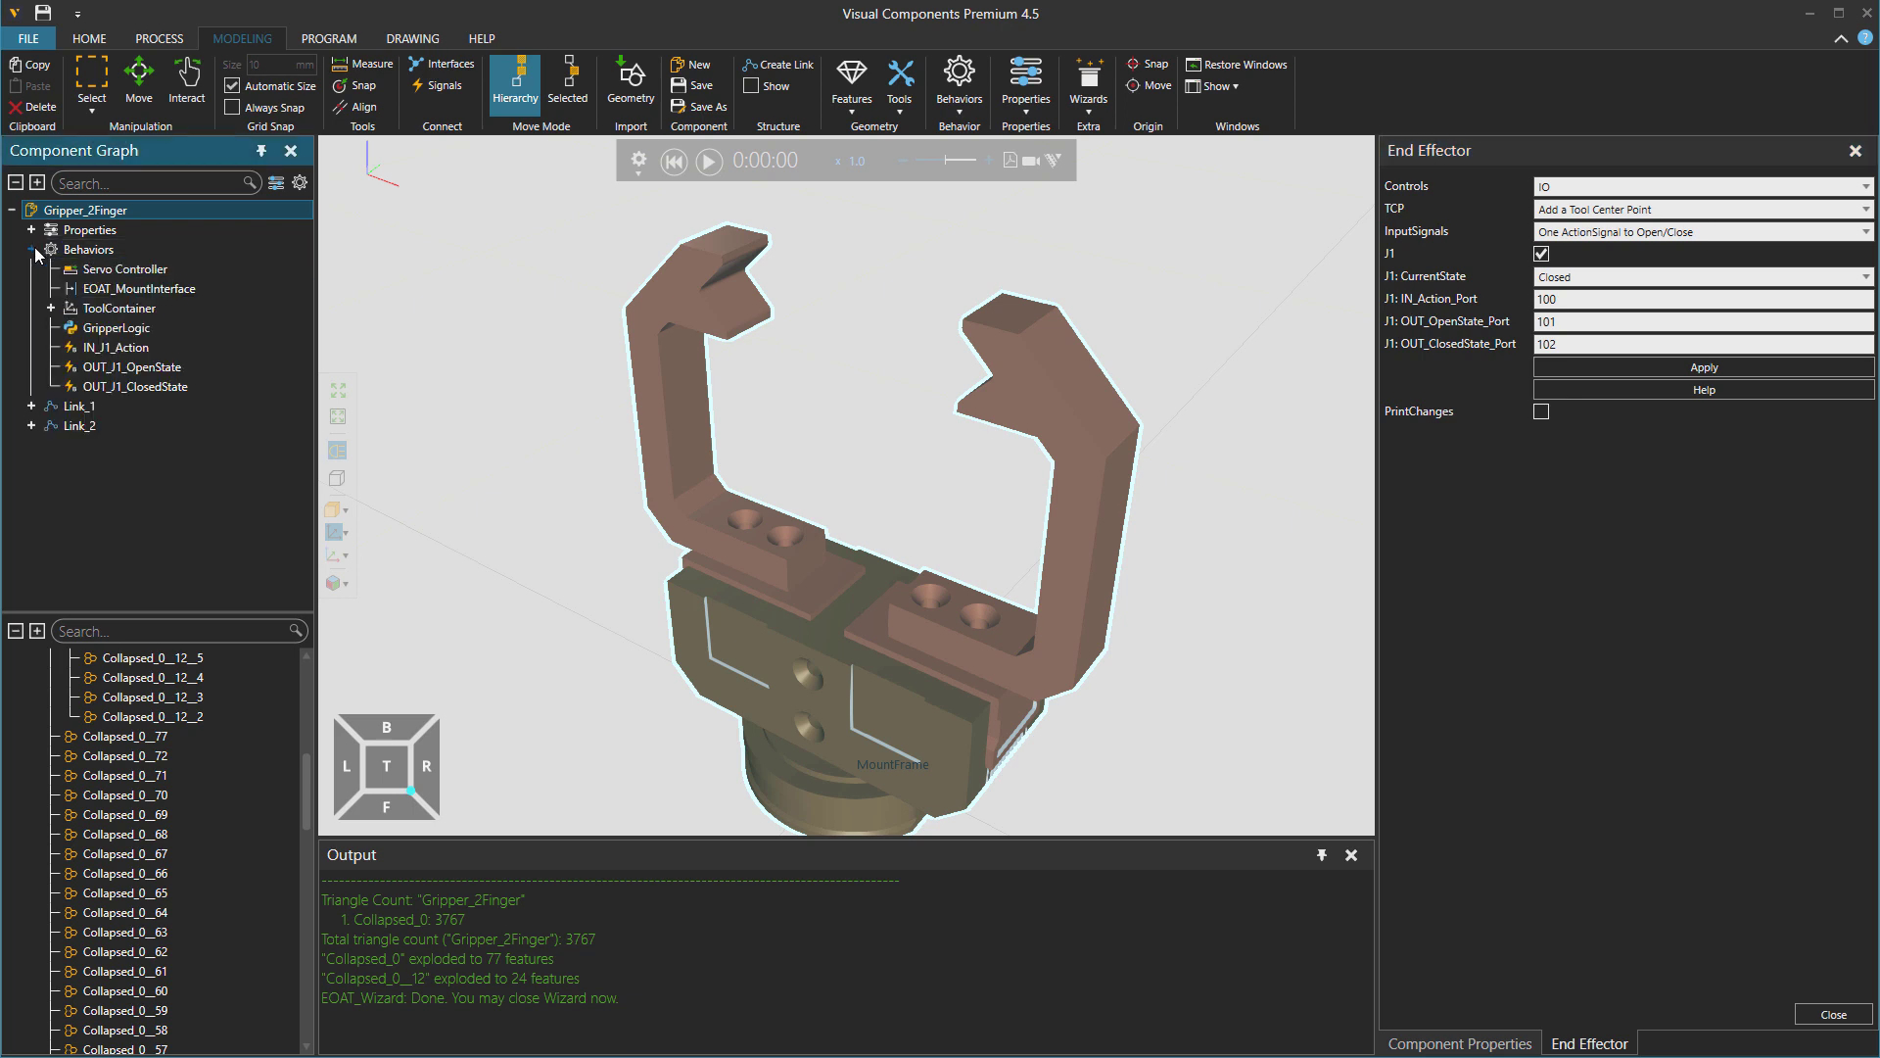
pyautogui.click(133, 289)
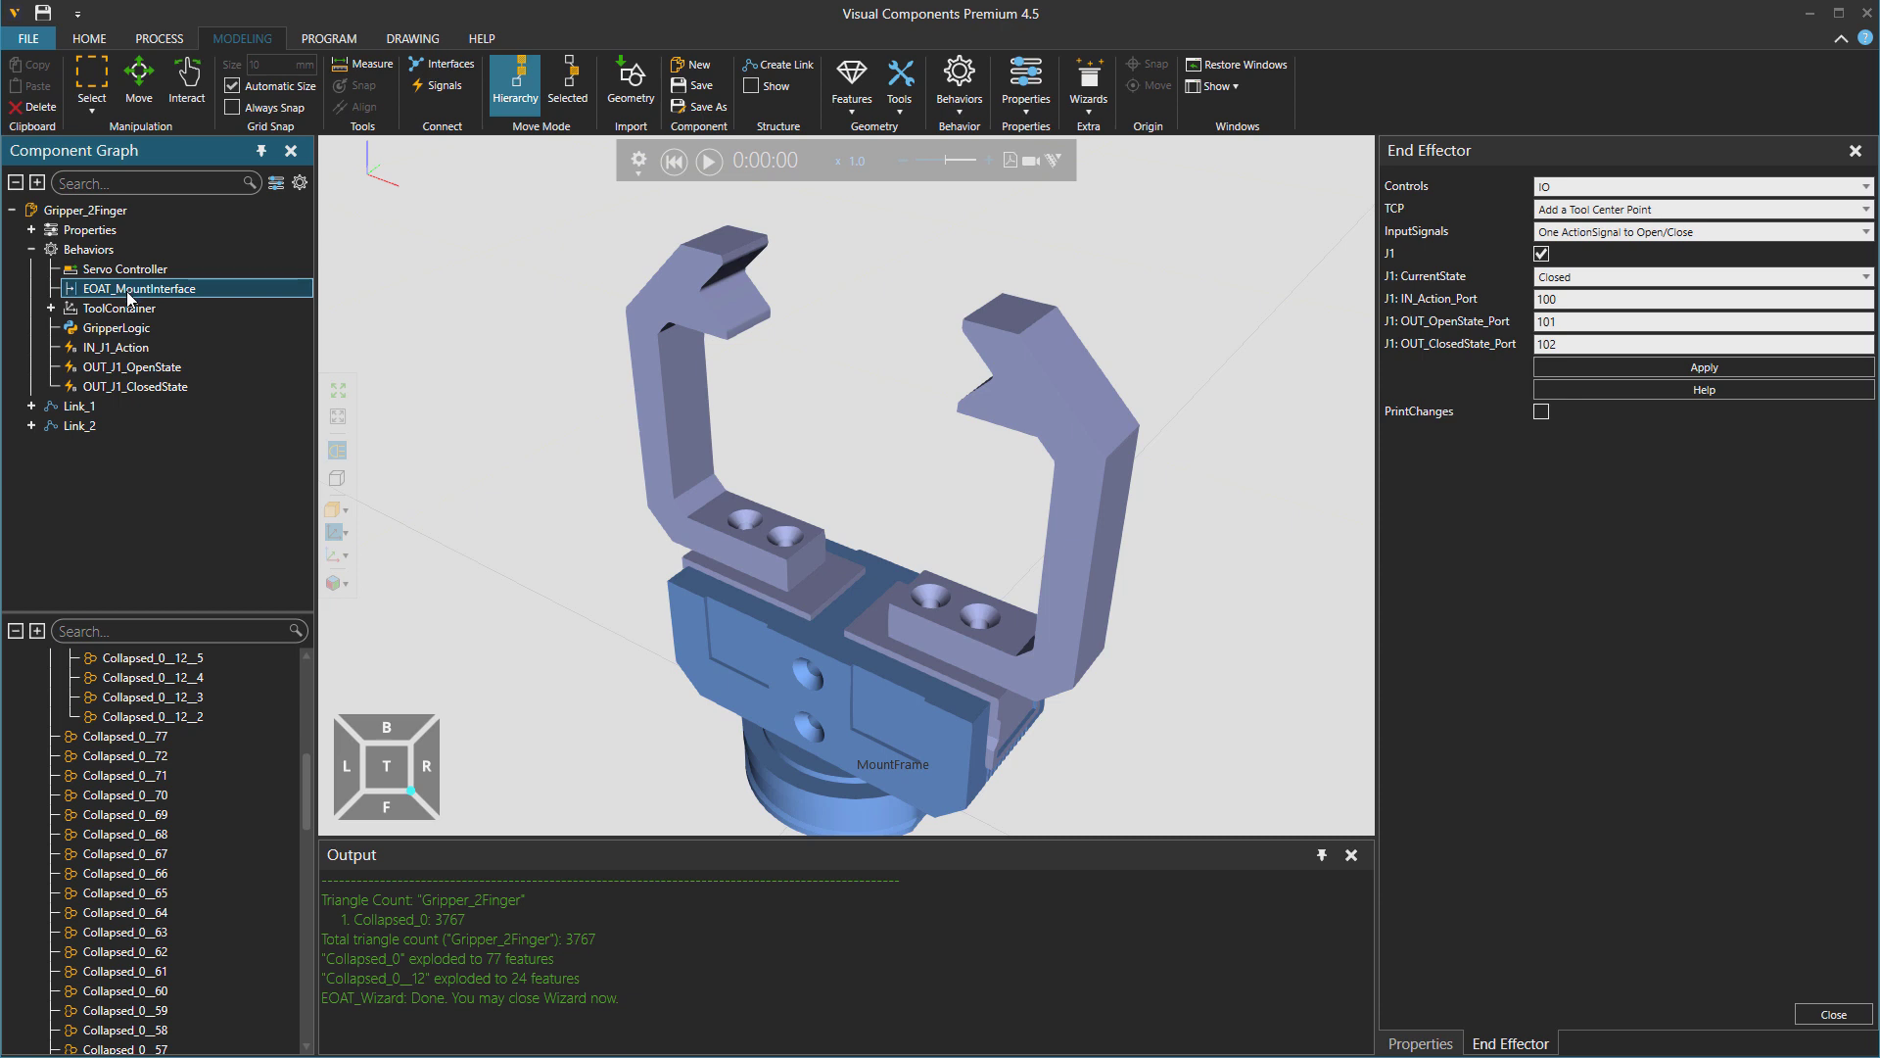
pyautogui.click(52, 309)
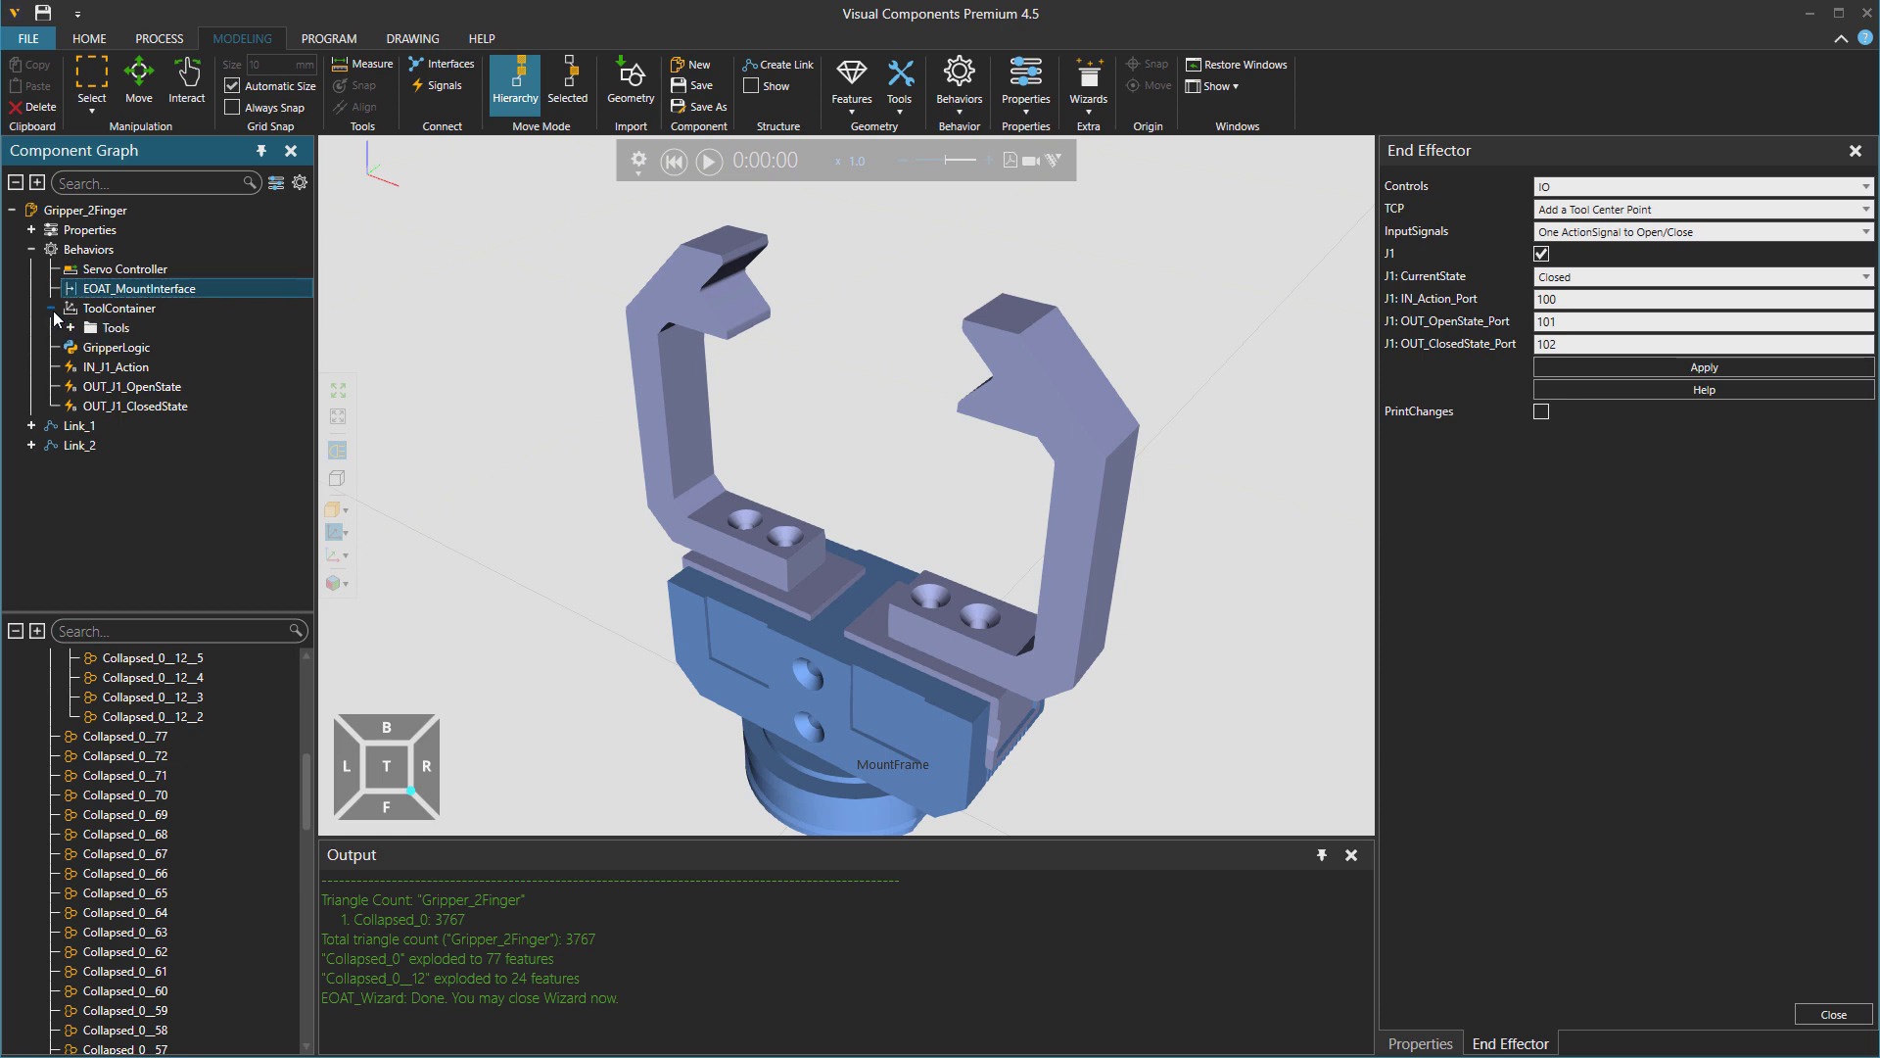
pyautogui.click(71, 328)
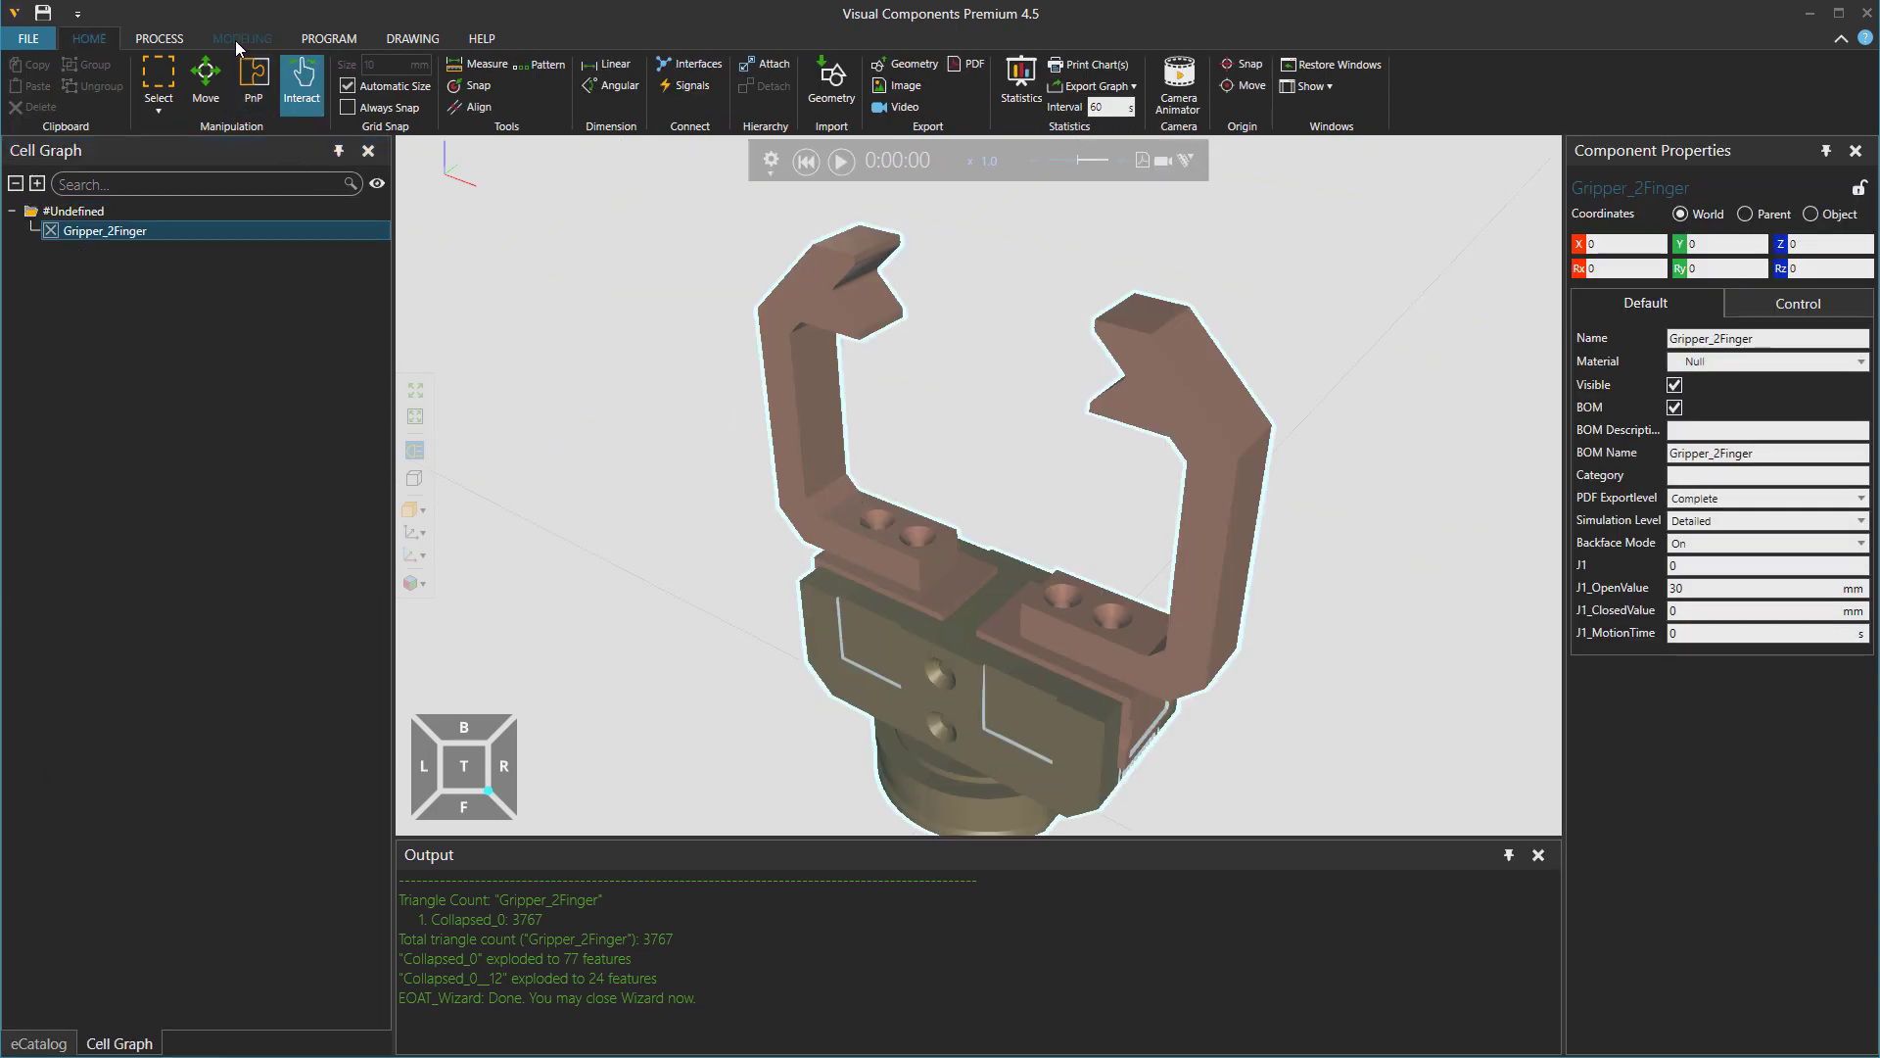
# Select the gripper's TCP and move it up along Z to 130 between the fingers.
pyautogui.doubleClick(768, 402)
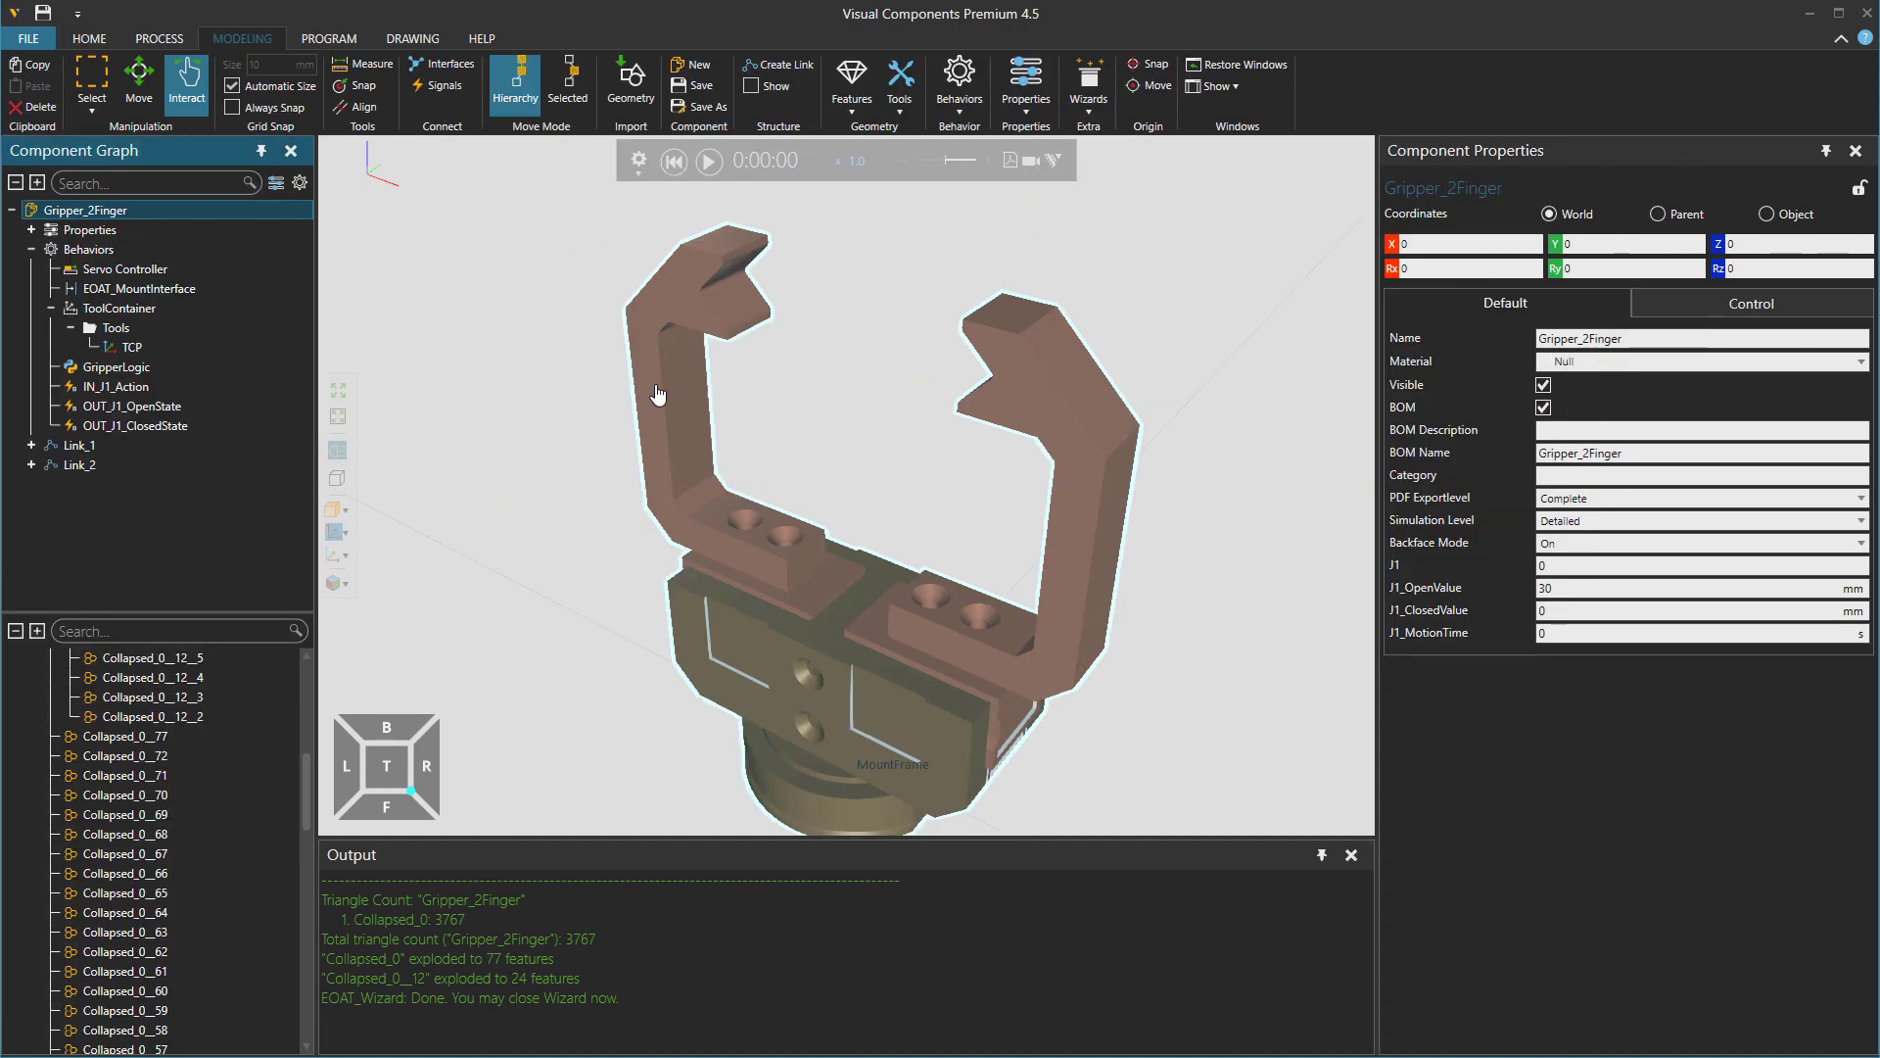
pyautogui.click(153, 349)
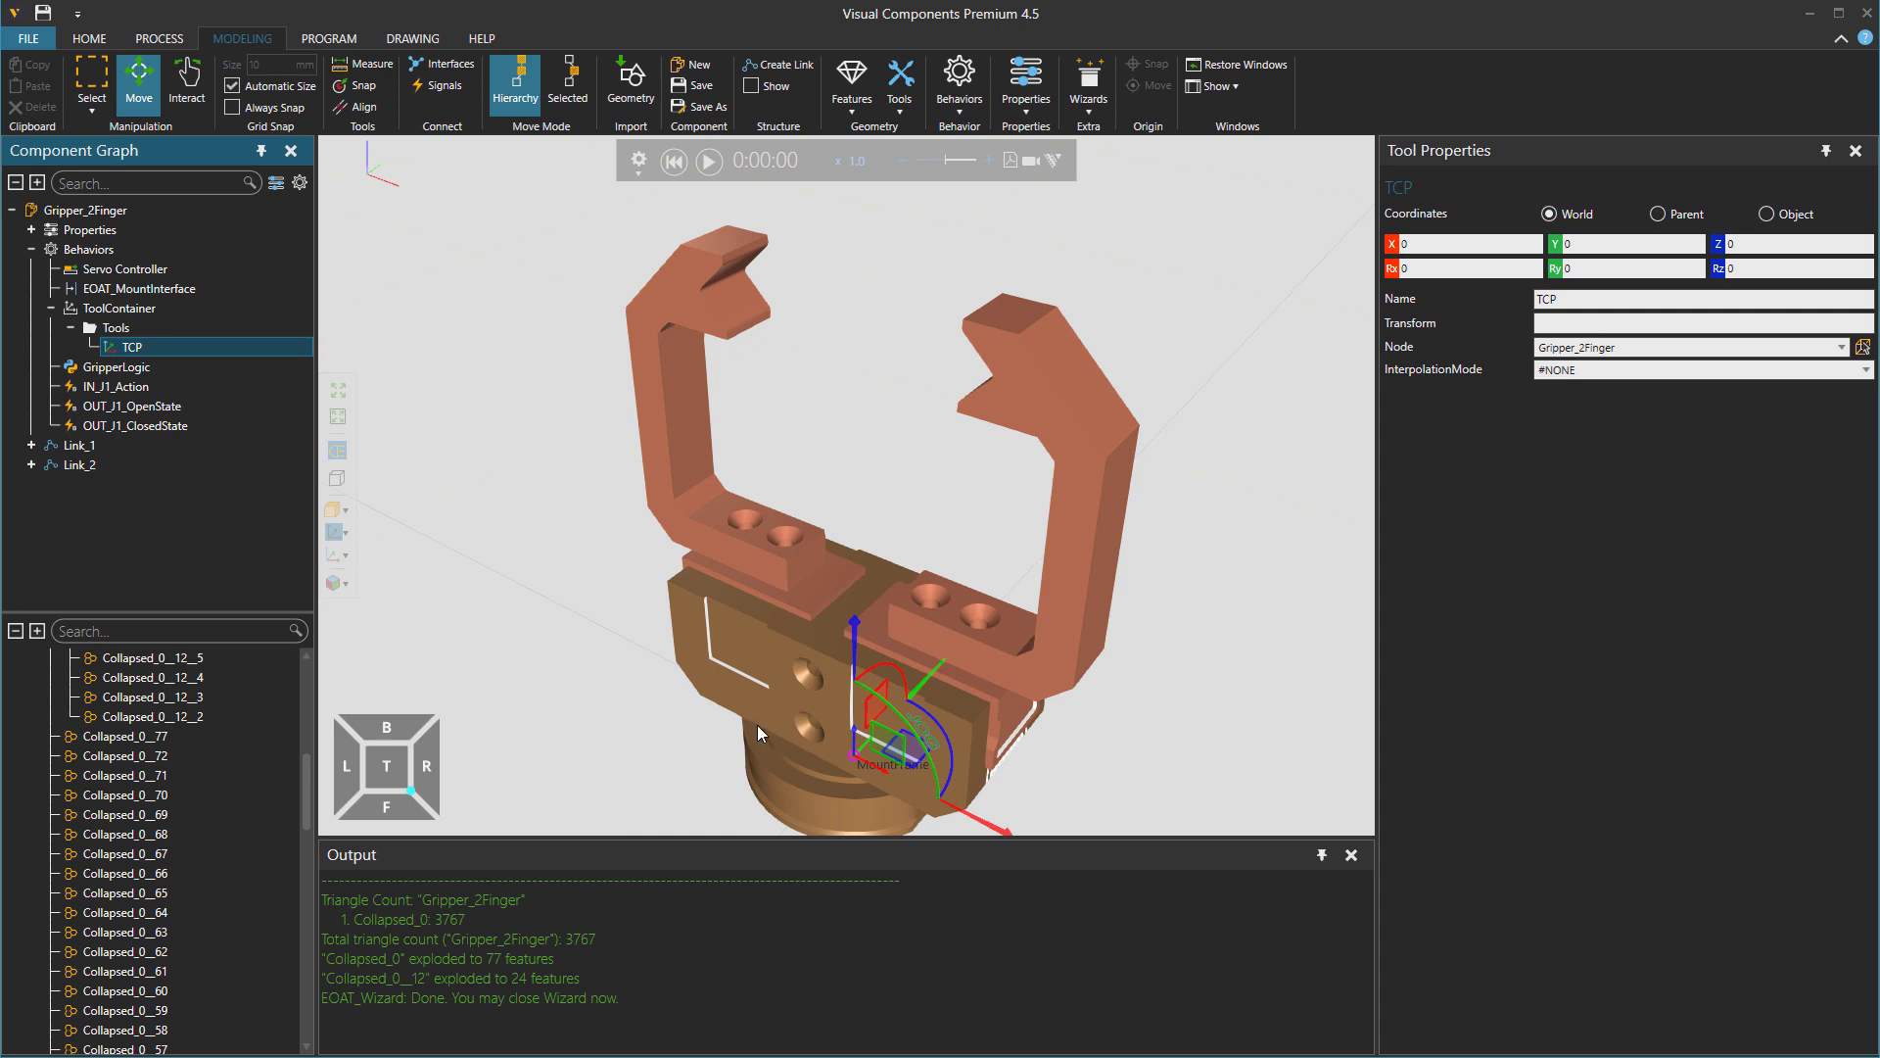
pyautogui.moveTo(854, 656); pyautogui.dragTo(855, 176)
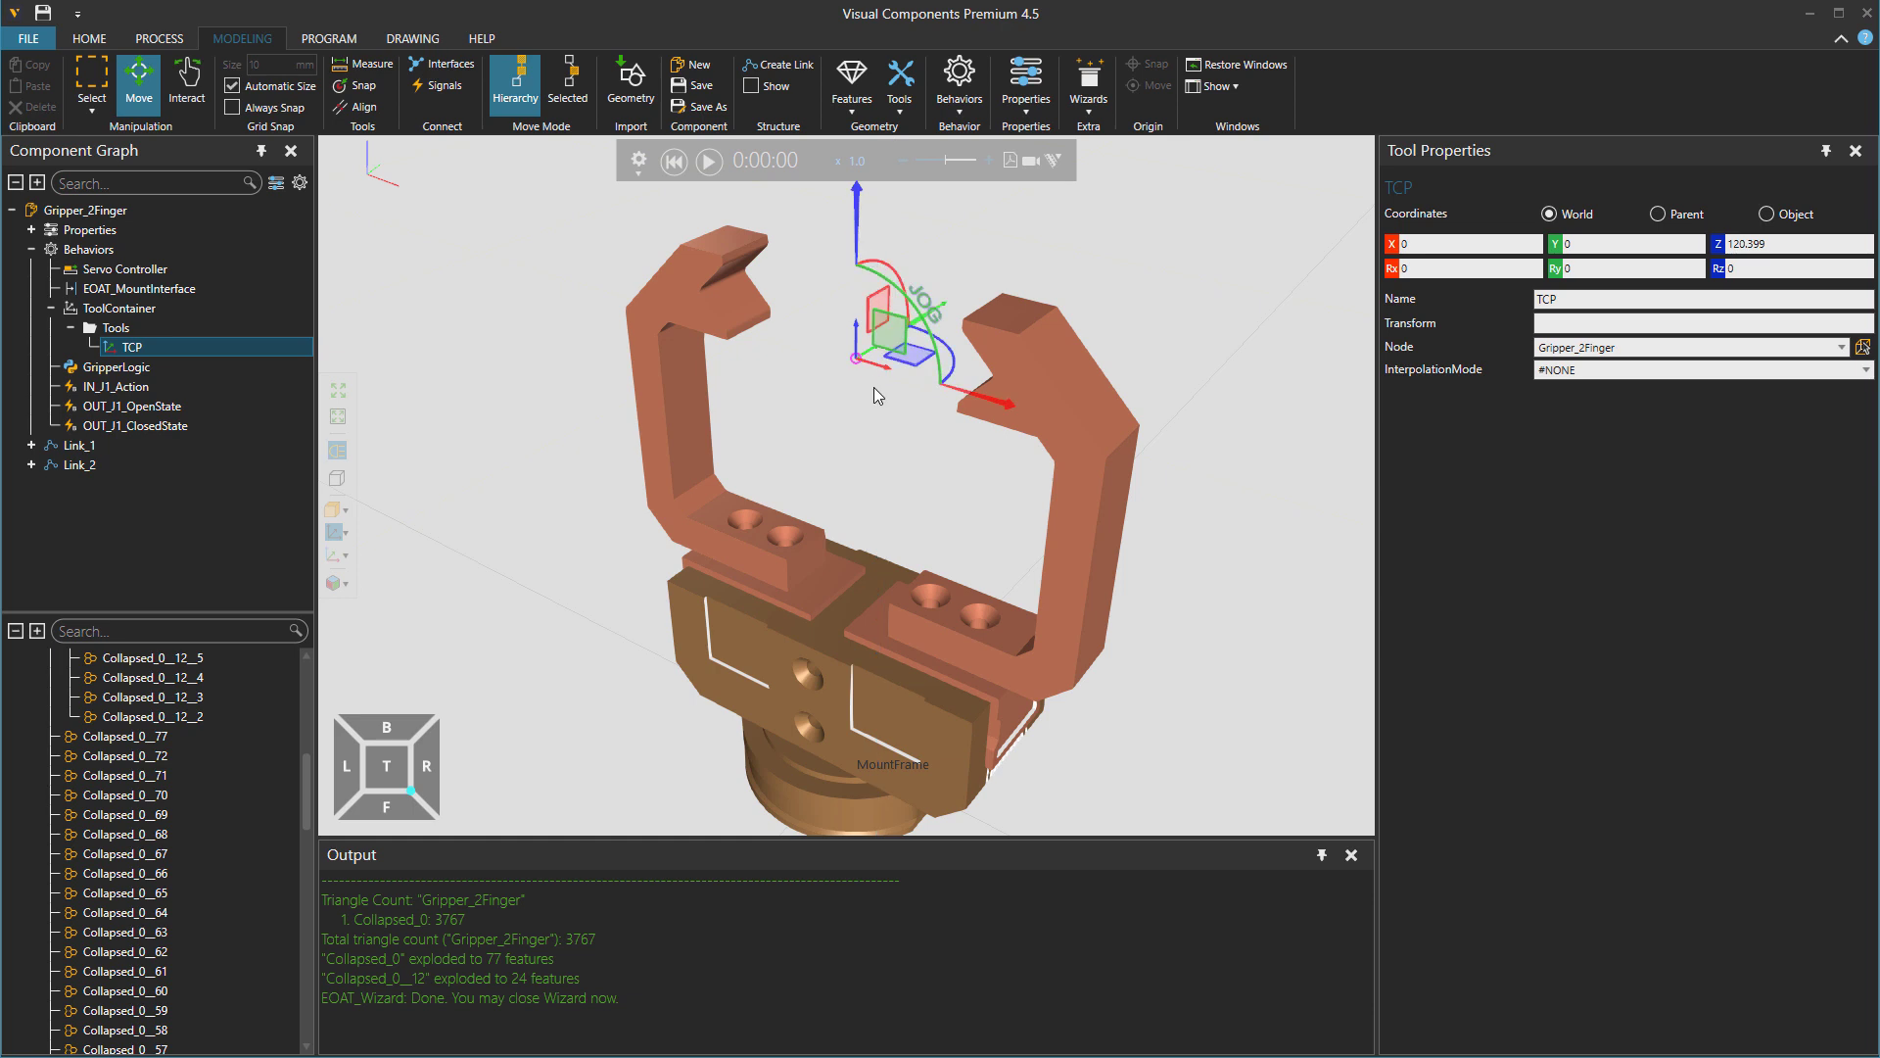
pyautogui.click(385, 803)
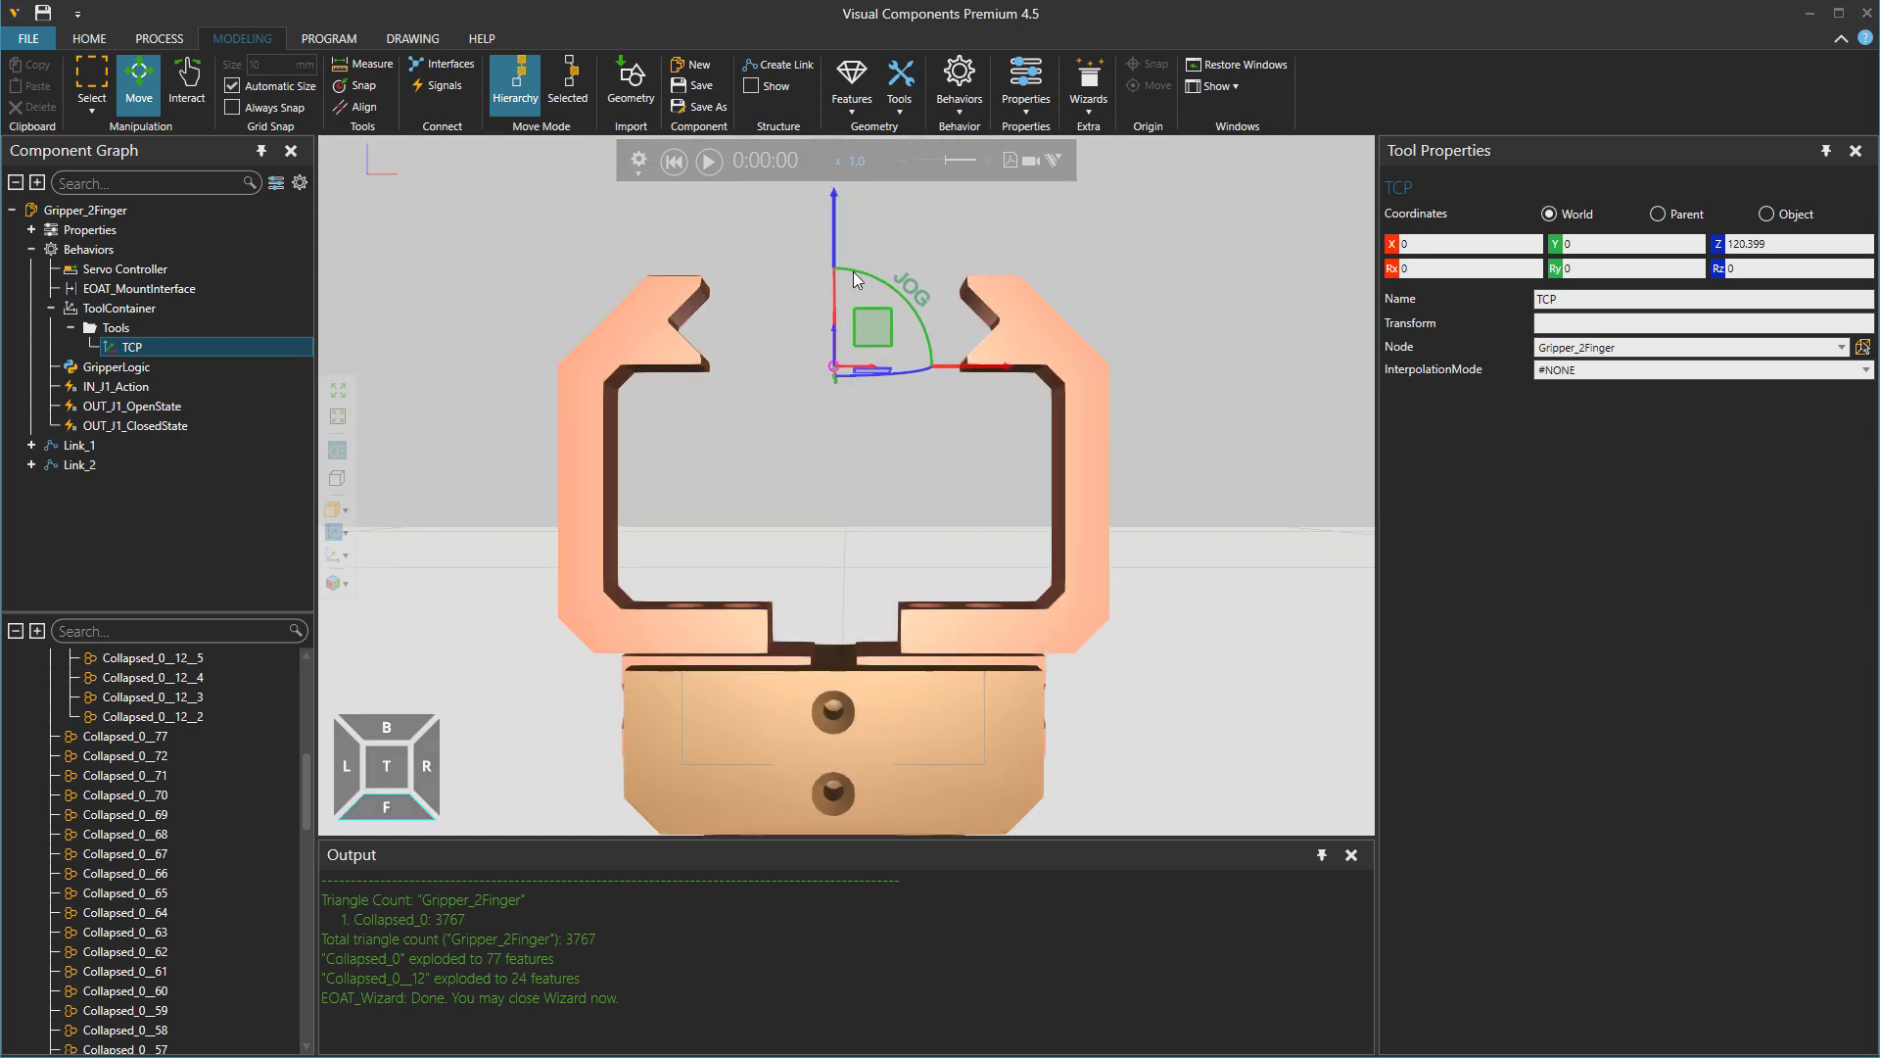
pyautogui.moveTo(835, 237)
pyautogui.mouseDown()
pyautogui.moveTo(819, 335)
pyautogui.moveTo(708, 372)
pyautogui.moveTo(672, 323)
pyautogui.mouseUp()
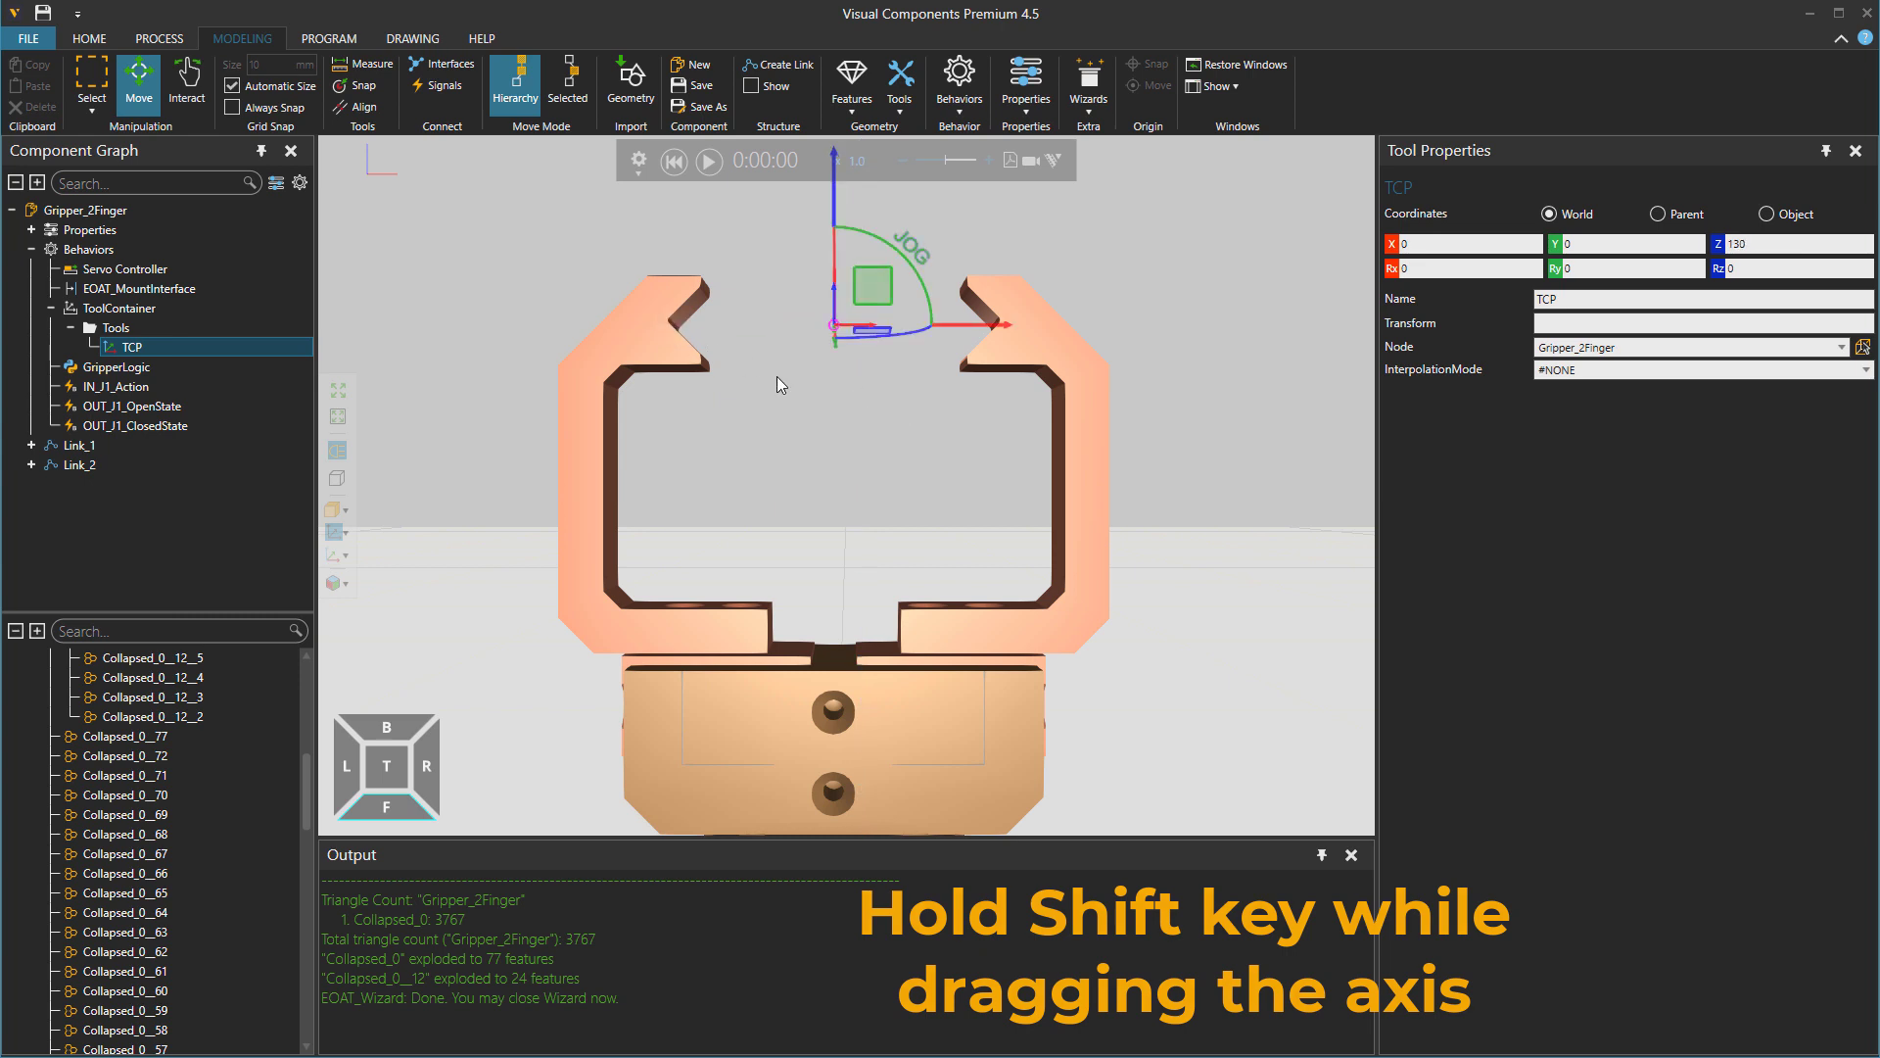
pyautogui.scroll(5, 784, 403)
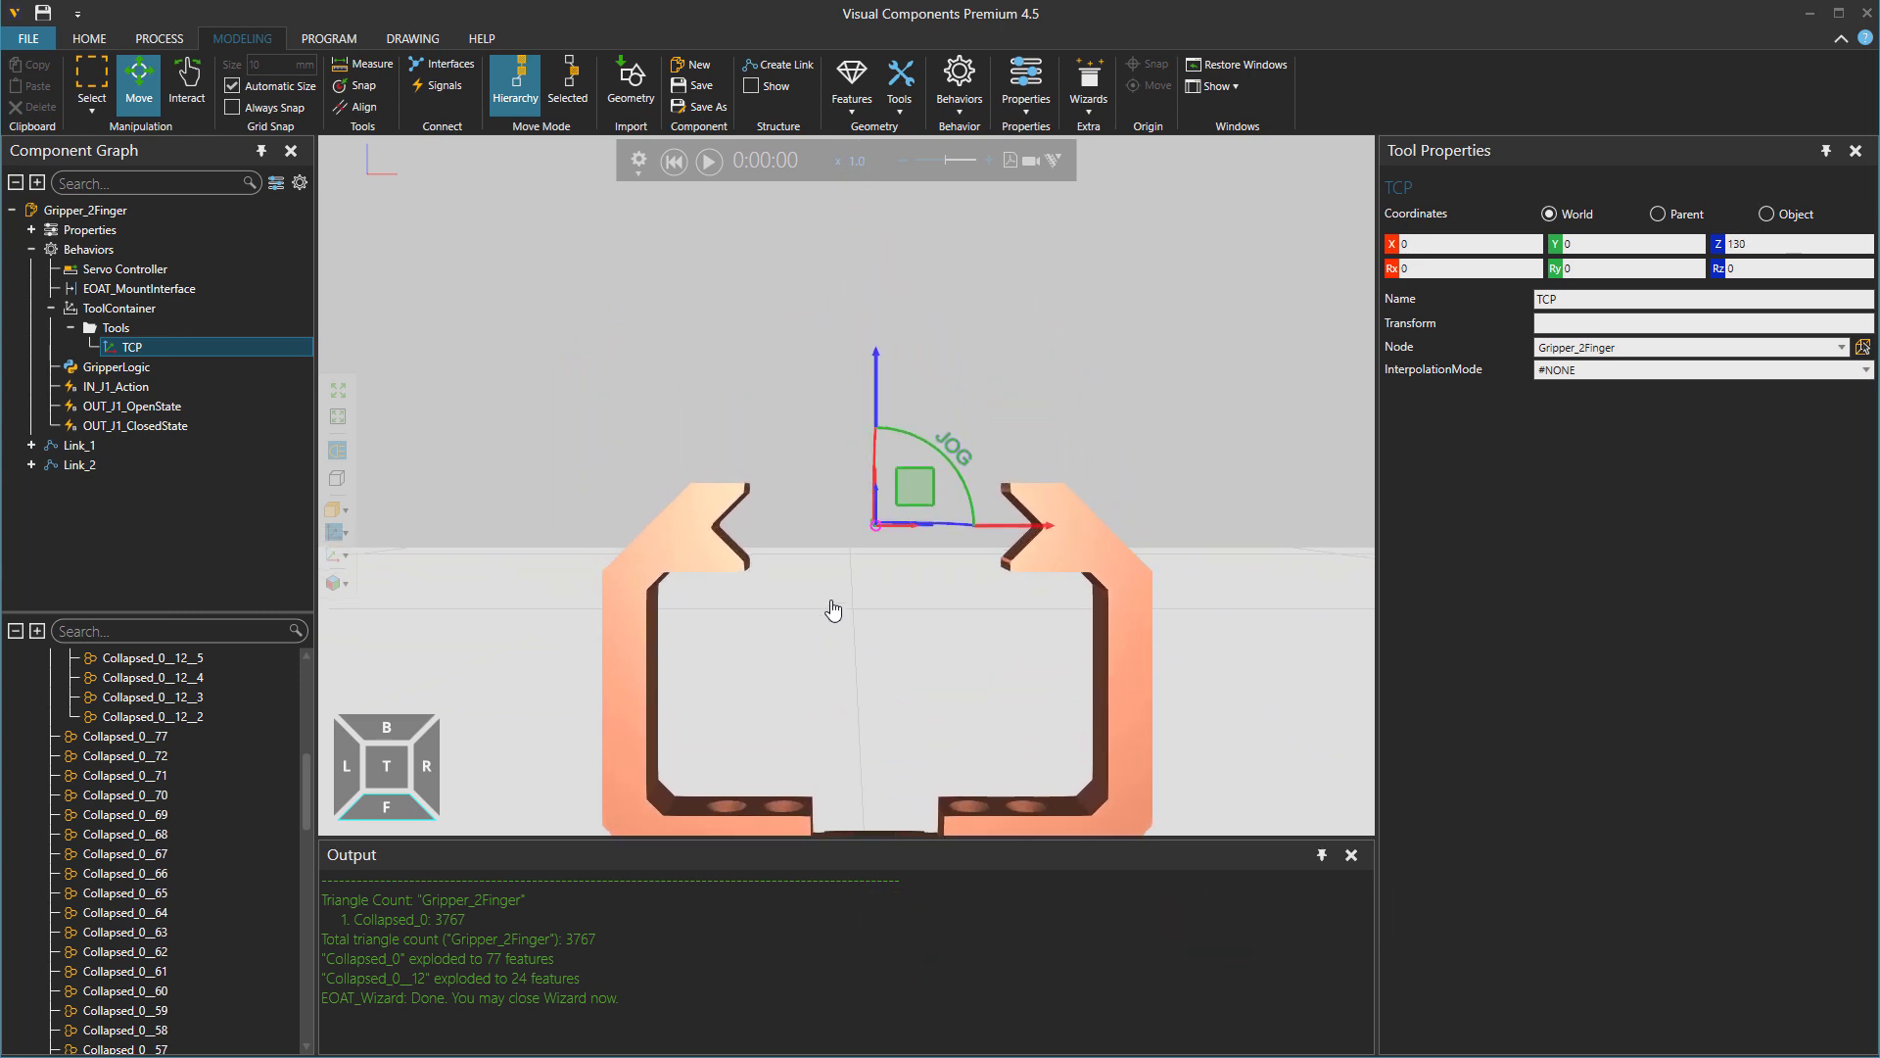
pyautogui.keyDown('ctrl'); pyautogui.moveTo(832, 610); pyautogui.dragTo(840, 388, button='right'); pyautogui.keyUp('ctrl')
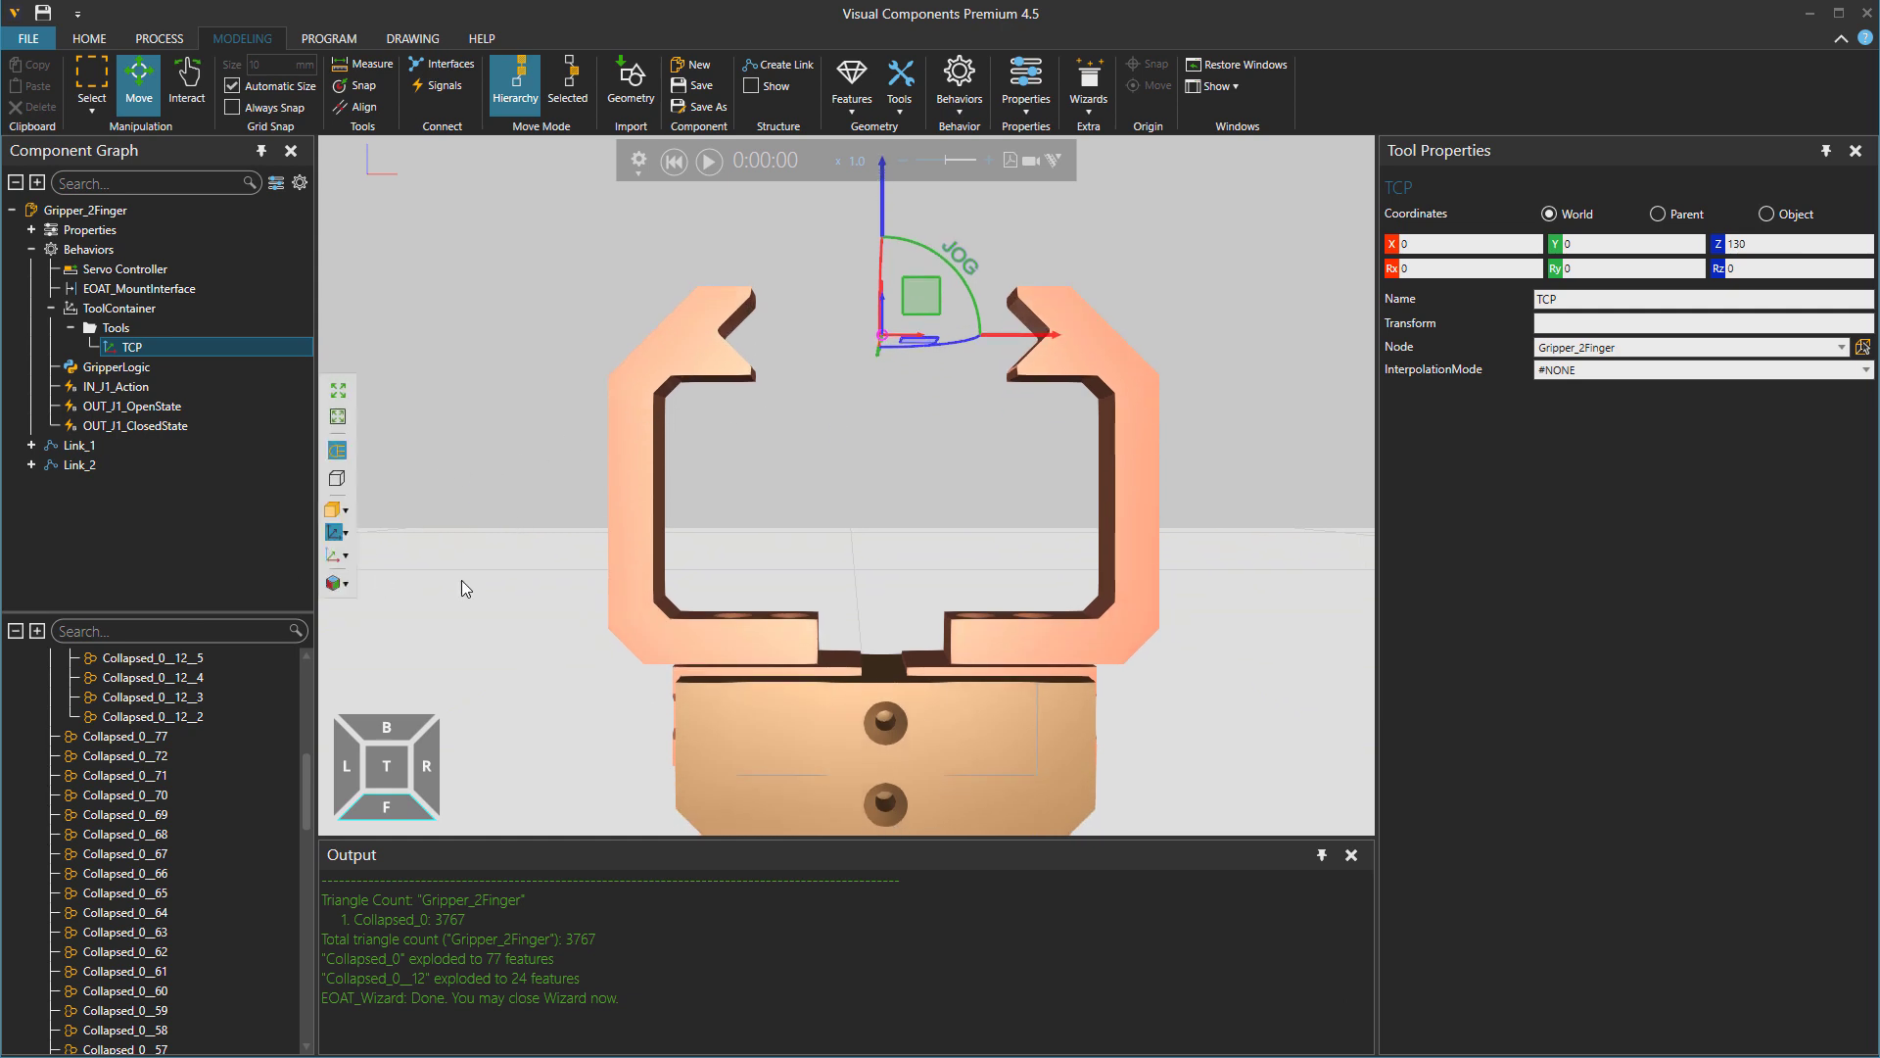
pyautogui.scroll(-3, 782, 605)
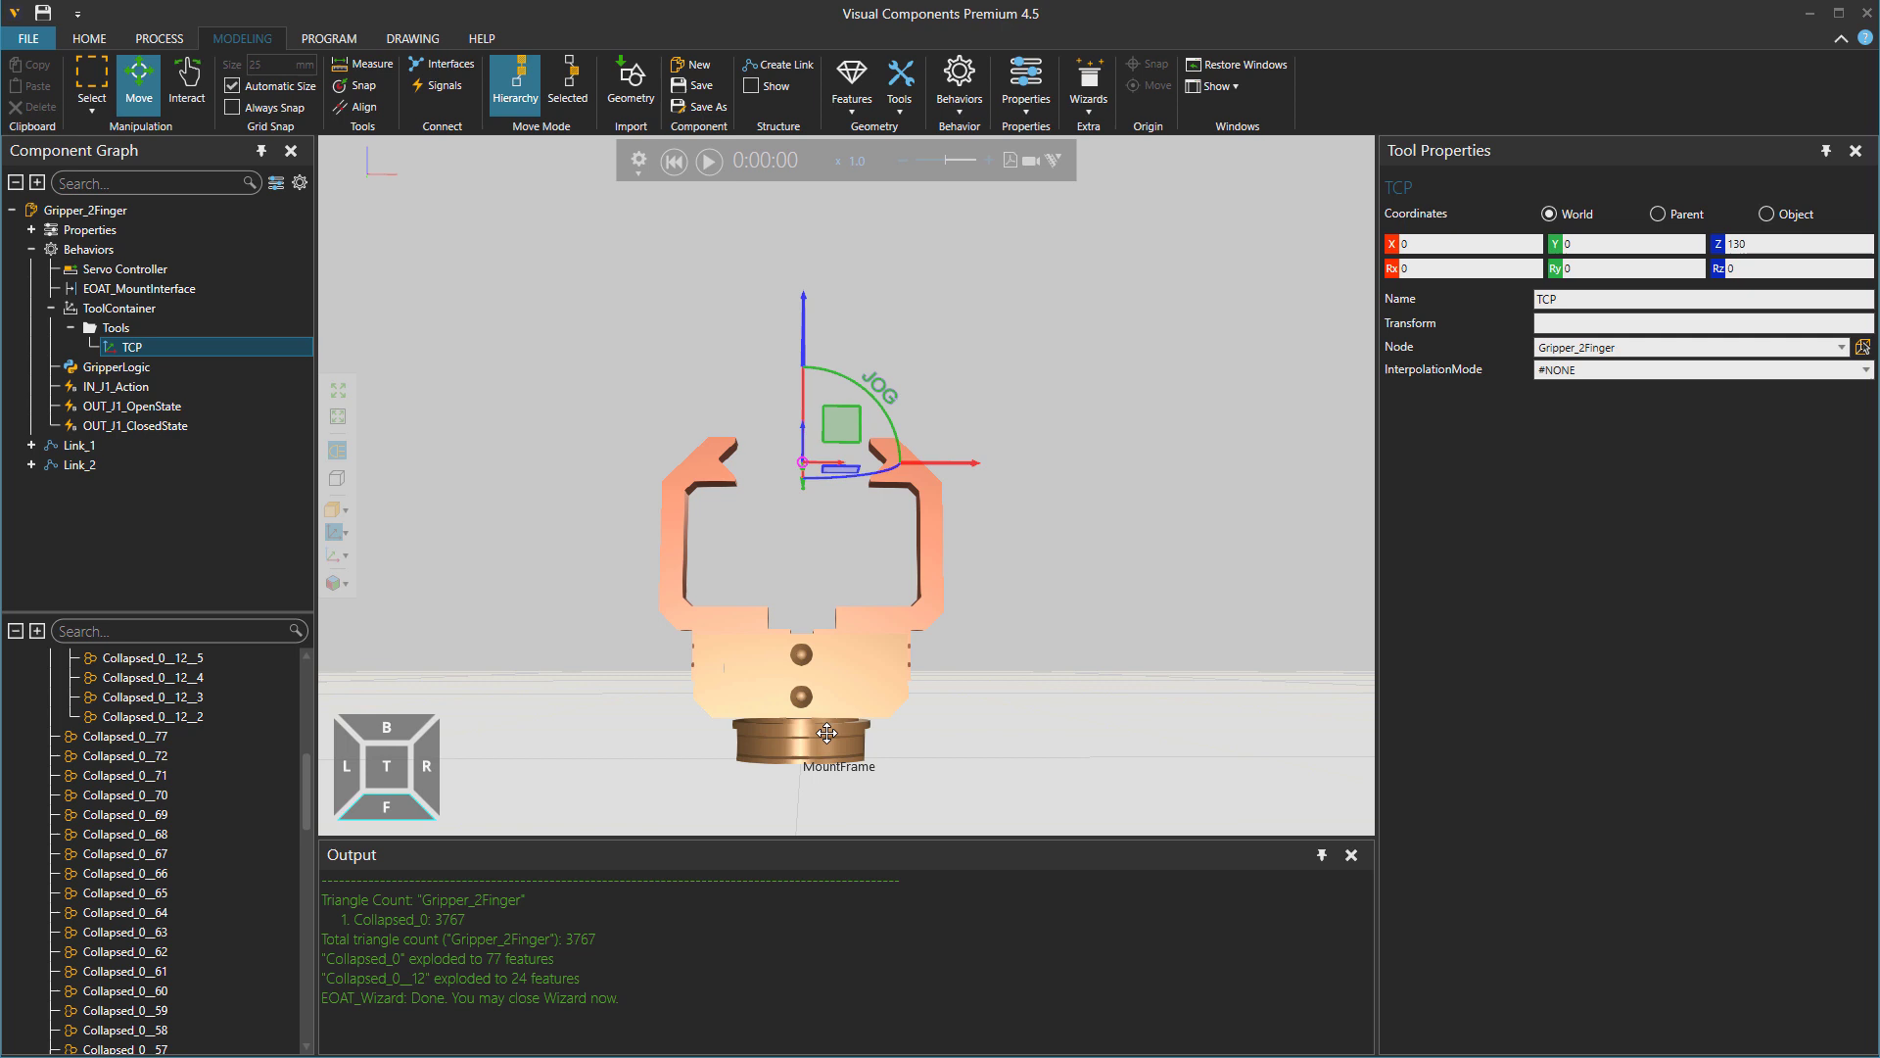
pyautogui.moveTo(822, 759); pyautogui.dragTo(829, 750, button='right')
# Trial-move the MountFrame, then undo so it returns to X 0, Y 0.
pyautogui.click(811, 762)
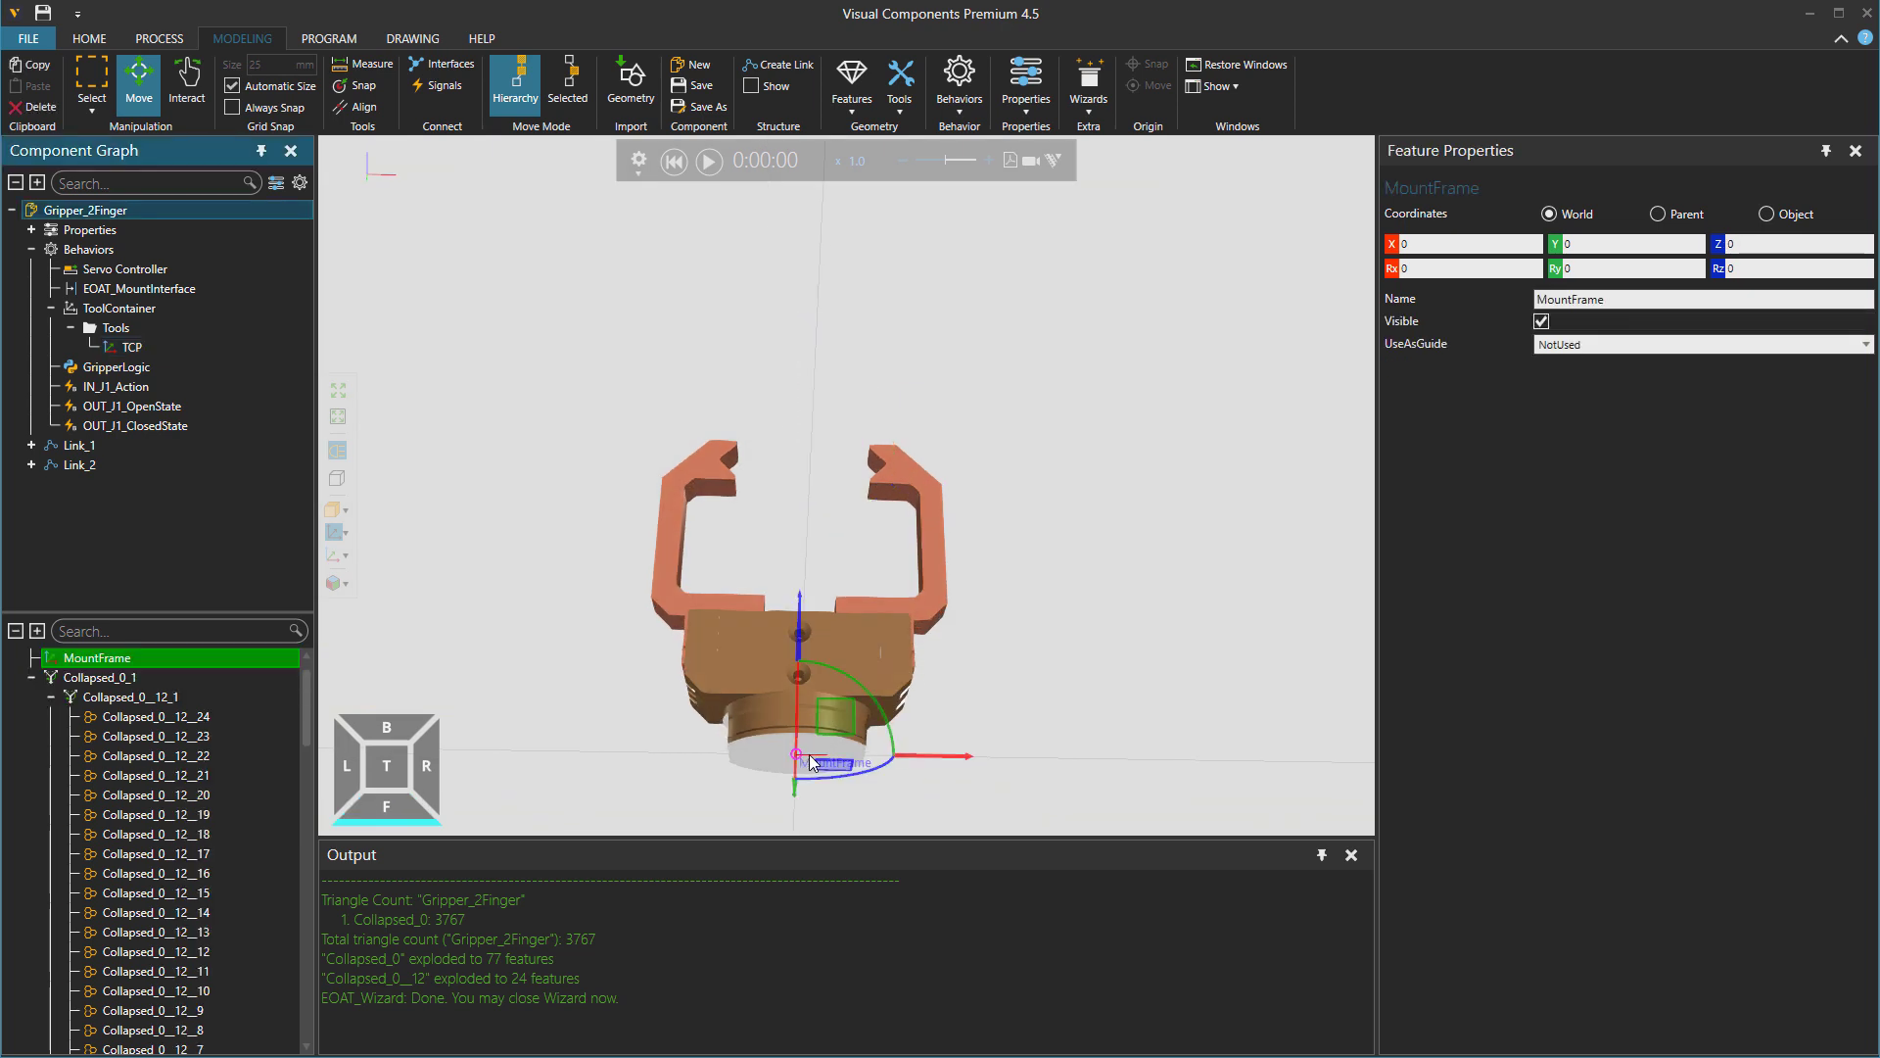
pyautogui.click(32, 676)
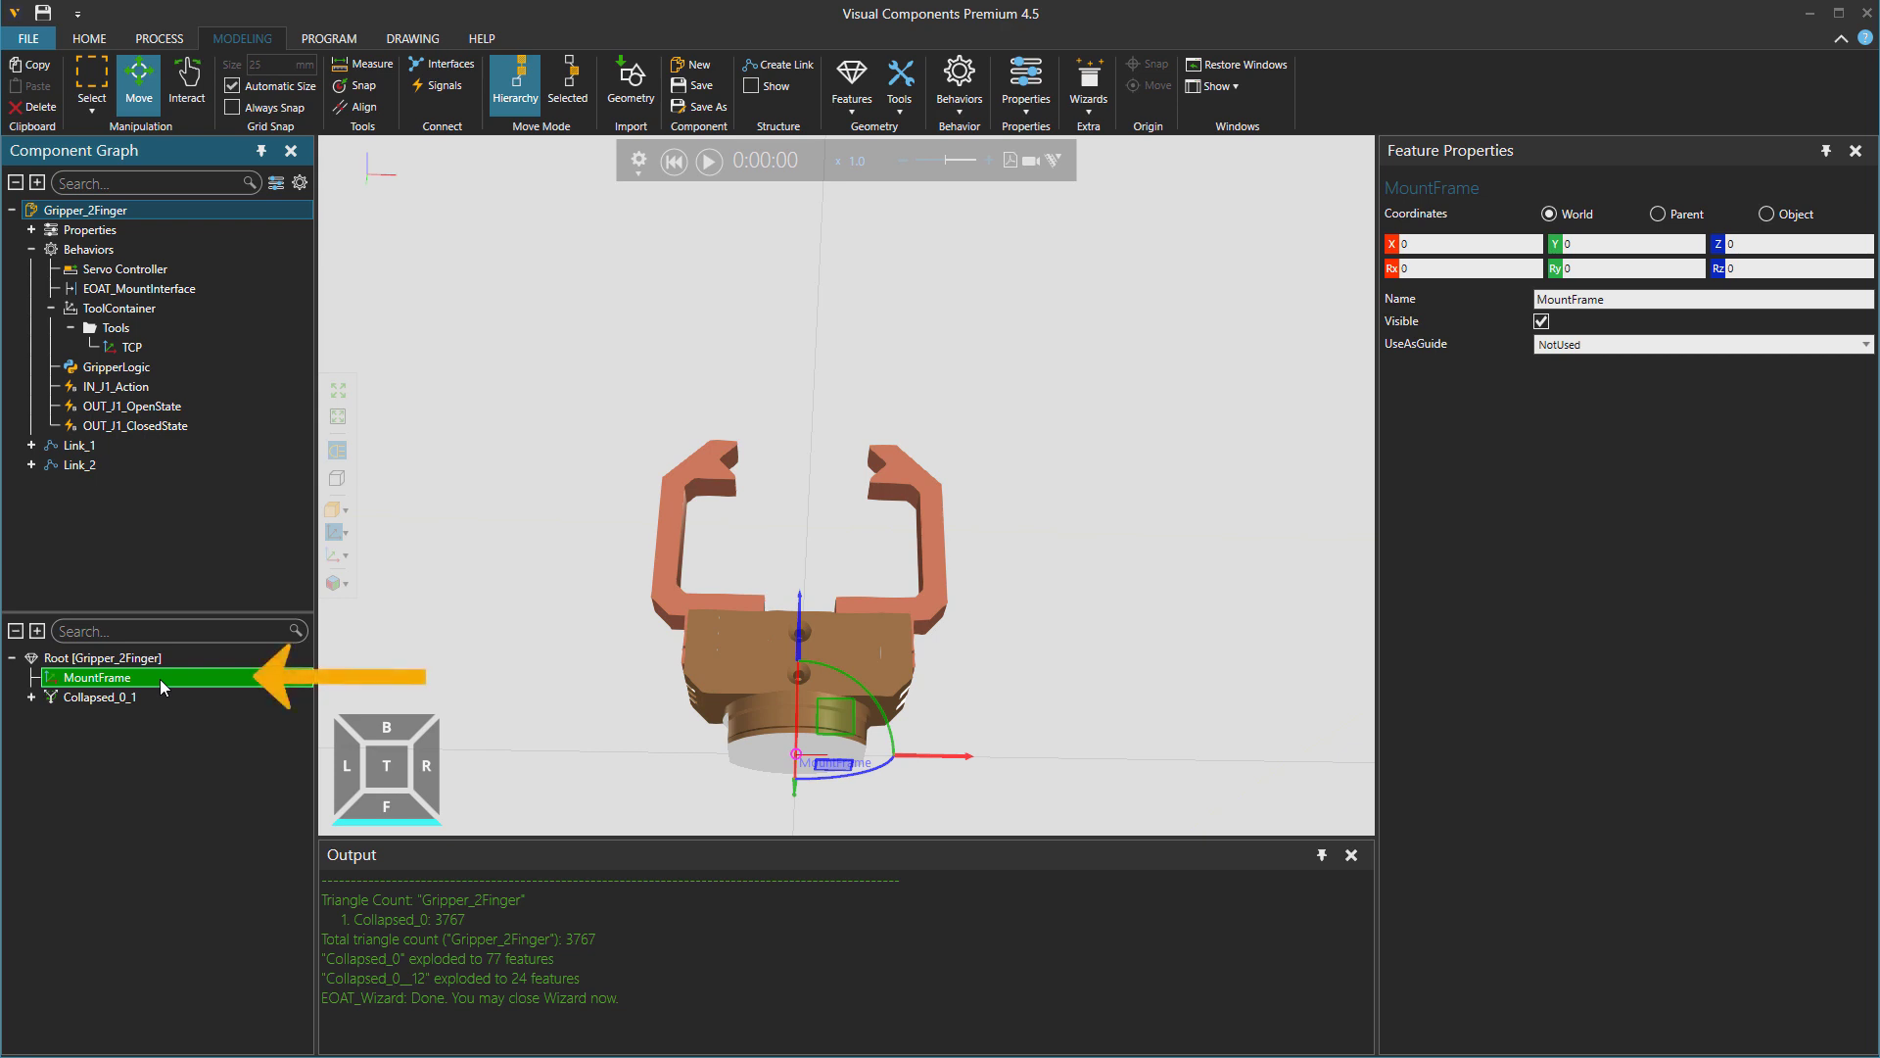
pyautogui.moveTo(932, 703); pyautogui.dragTo(999, 727, button='right')
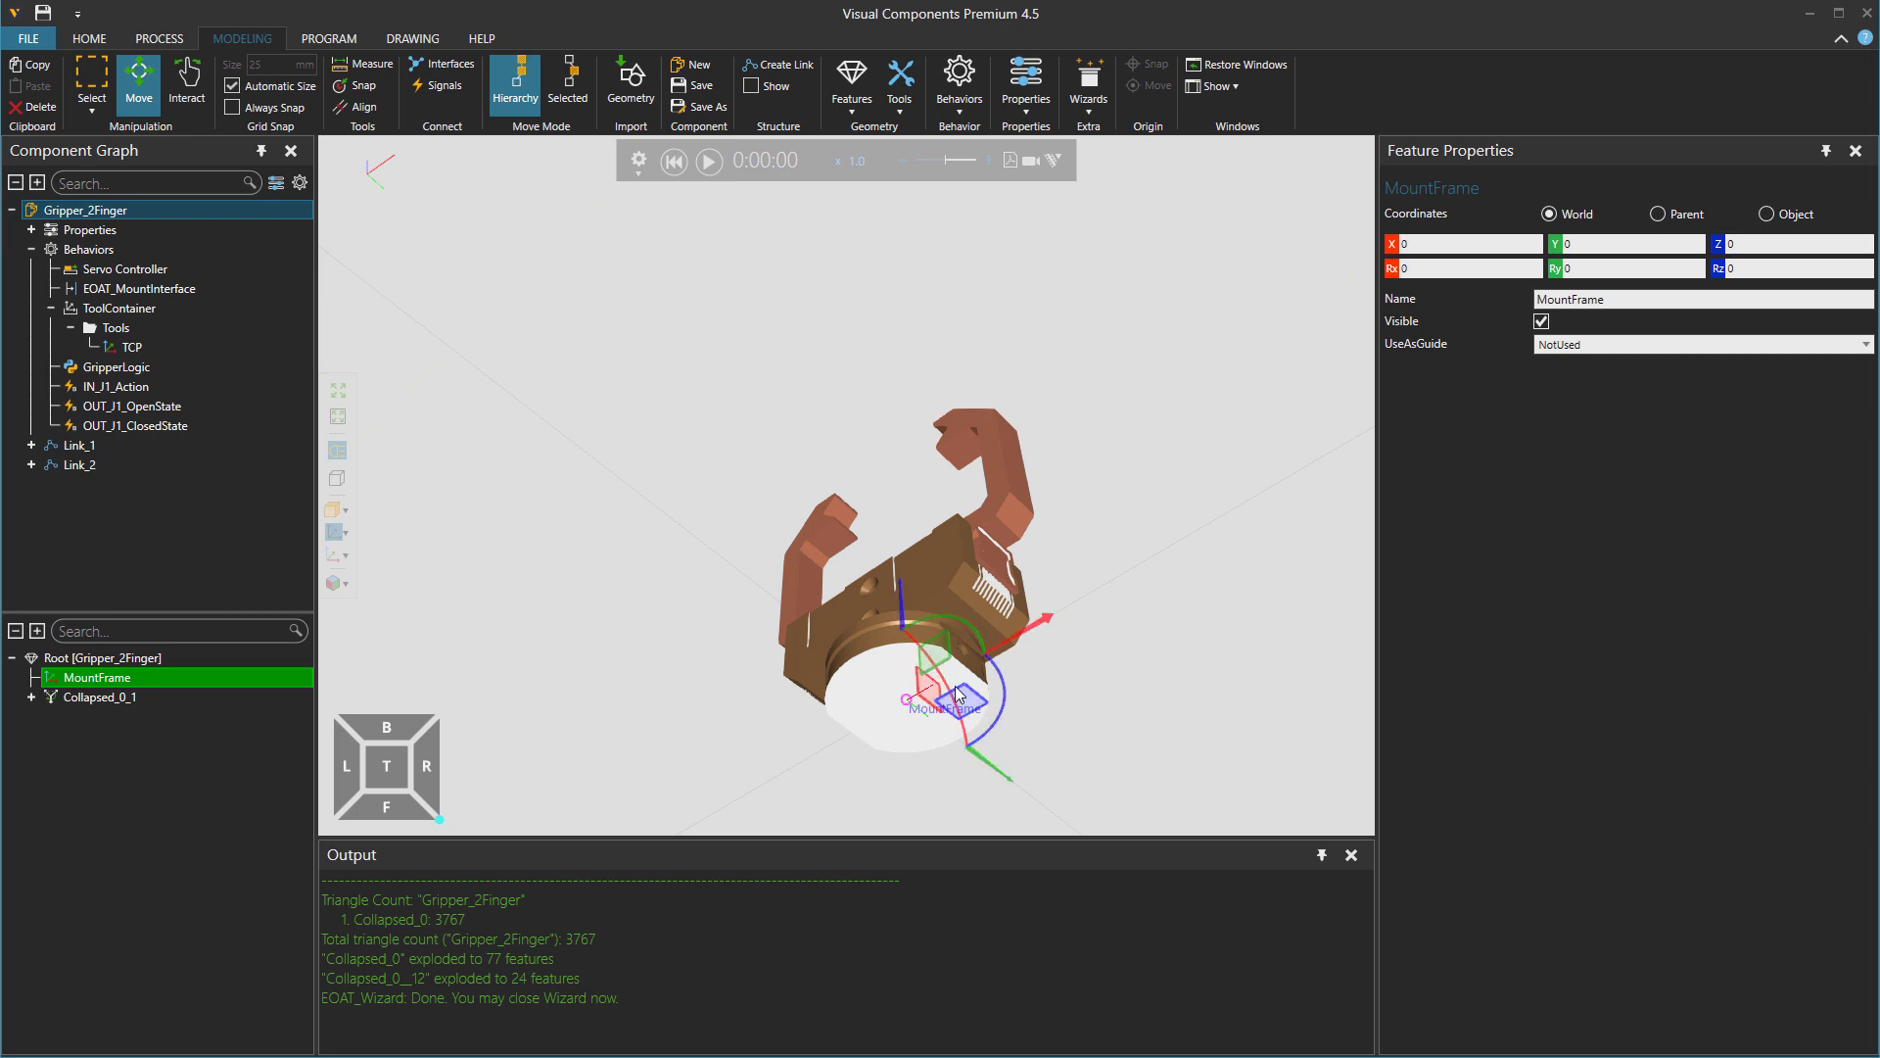
pyautogui.moveTo(960, 700); pyautogui.dragTo(1234, 537)
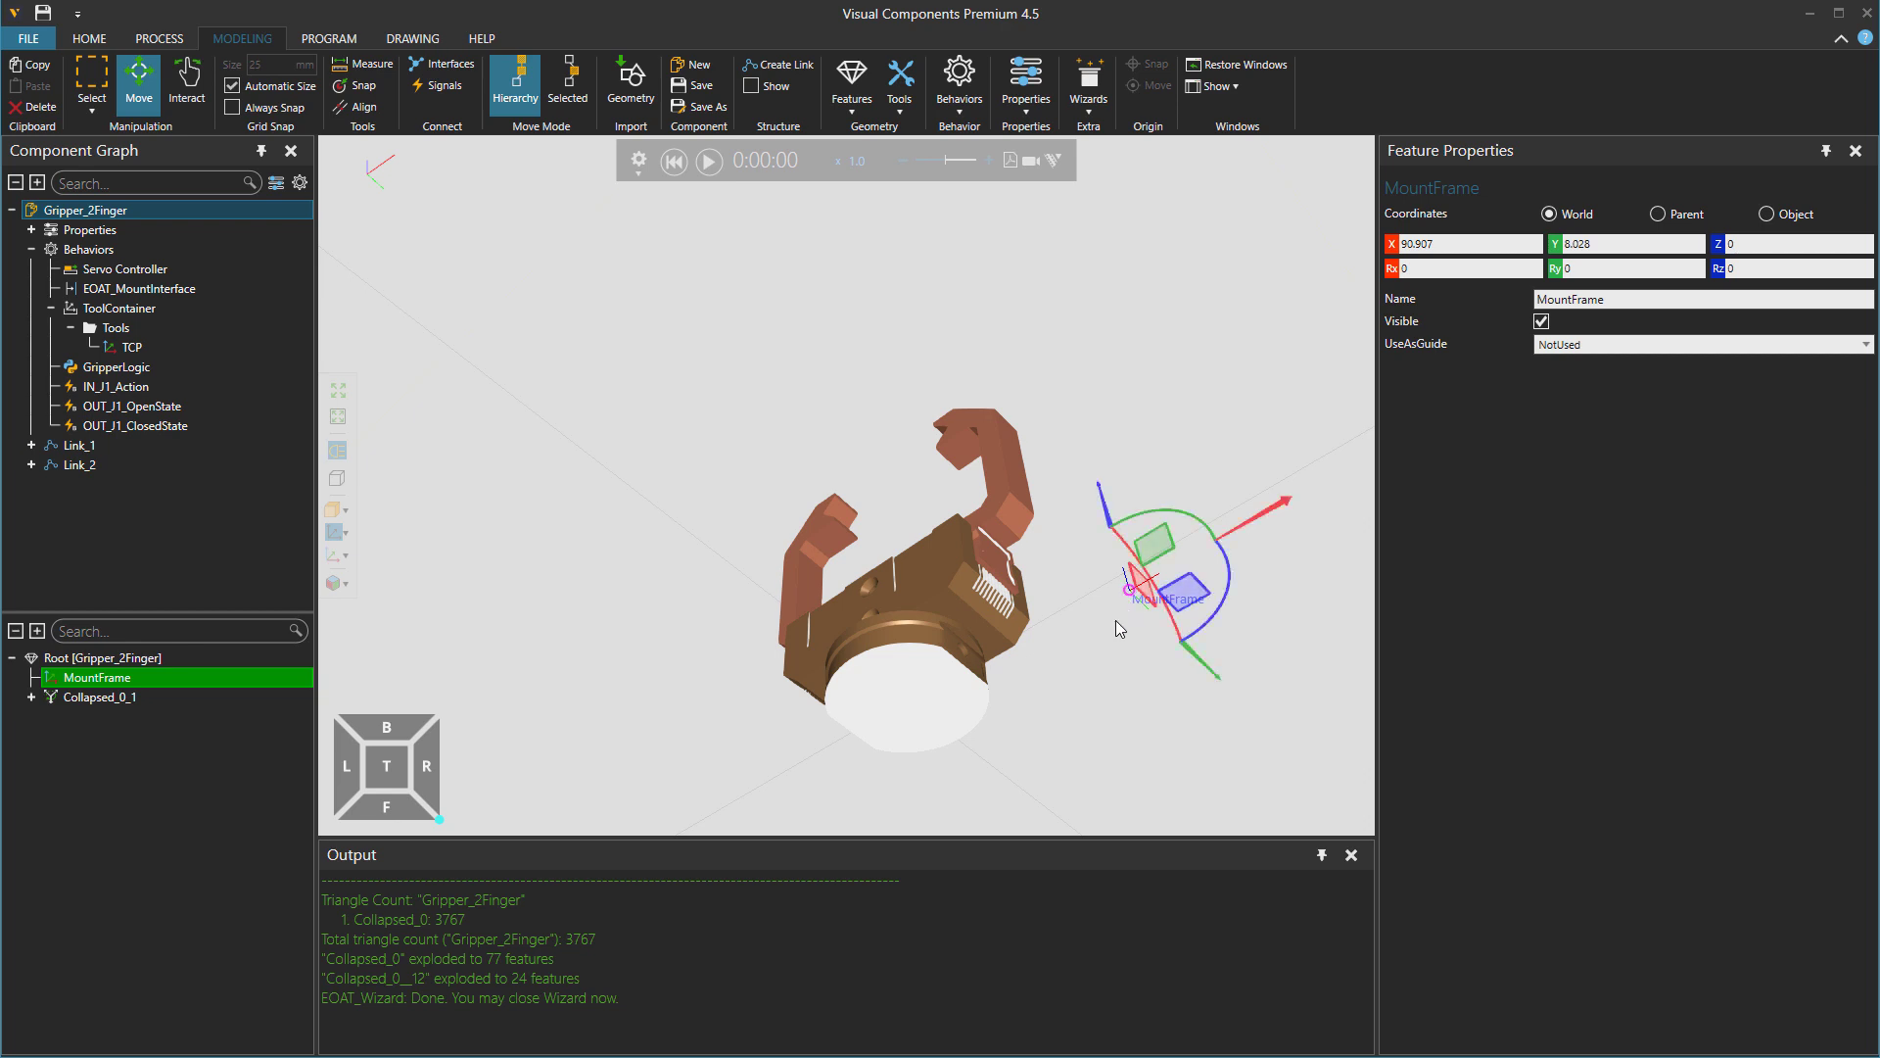
pyautogui.hotkey('ctrl', 'z')
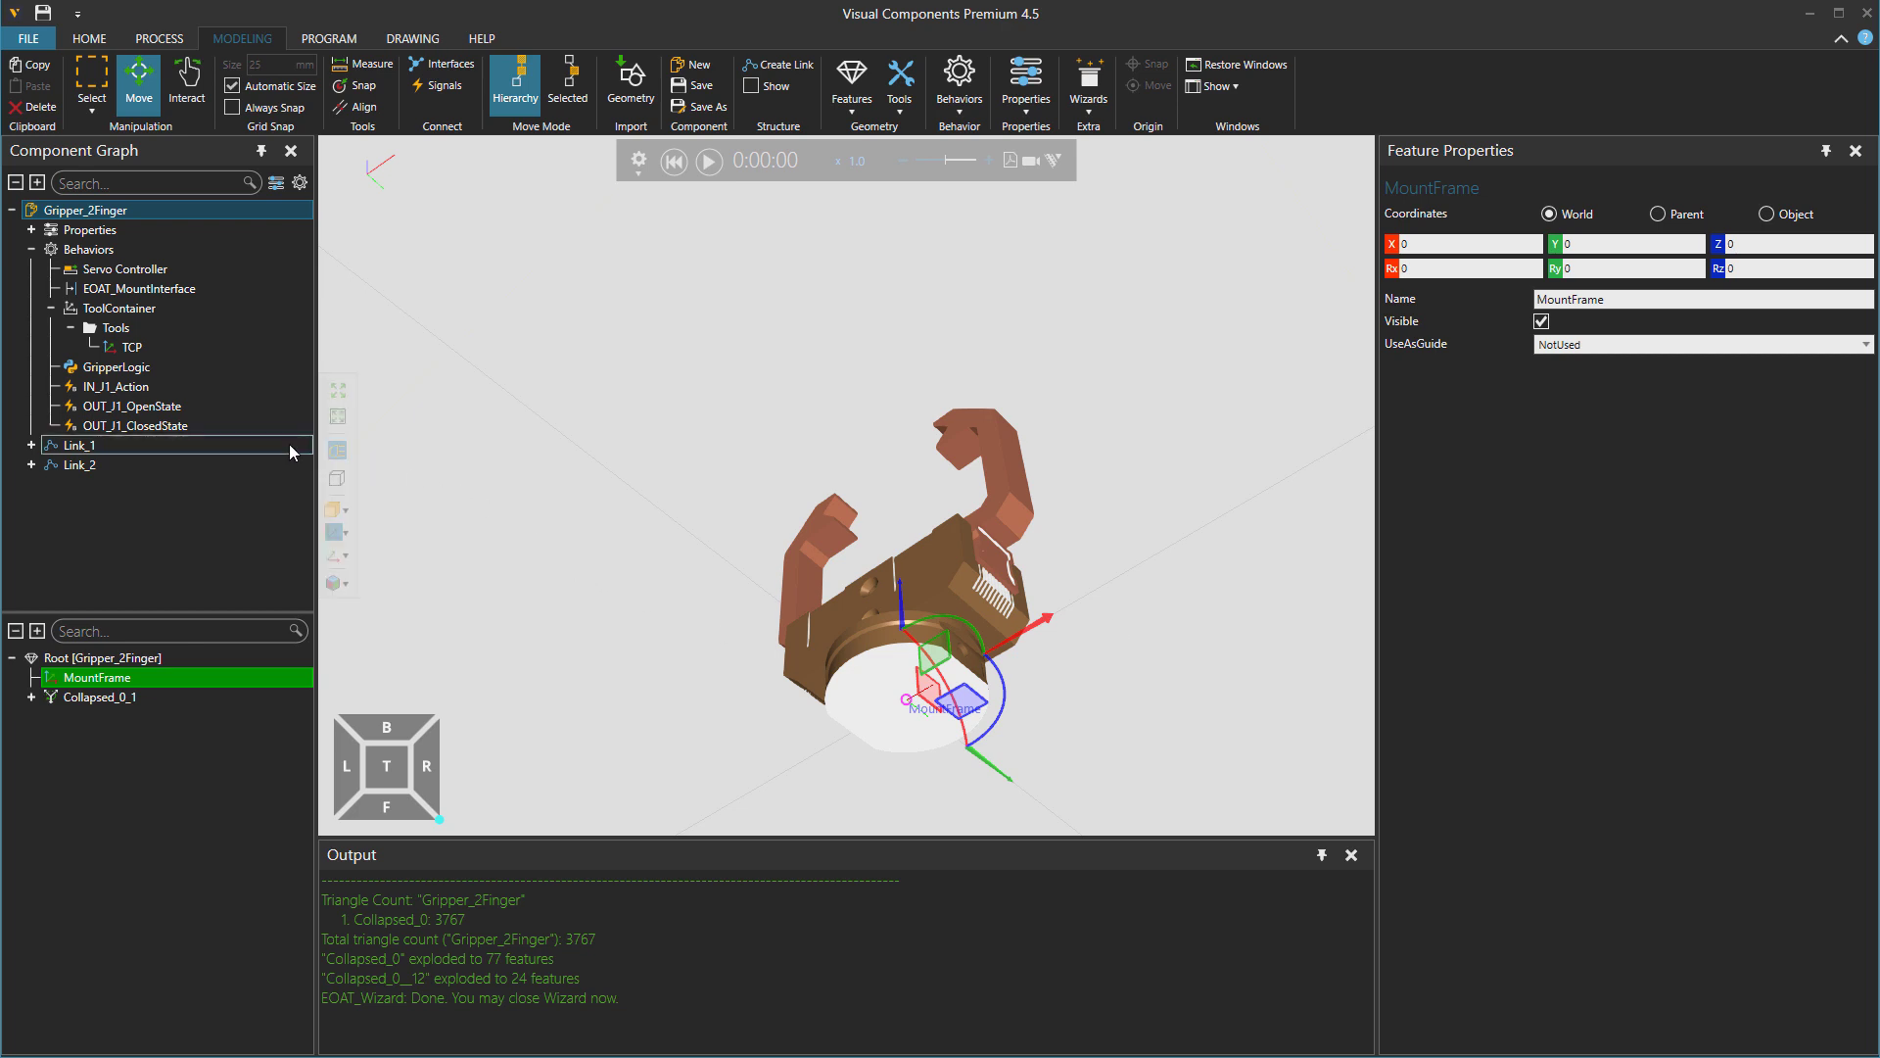
# Inspect EOAT_MountInterface's RobotTool section, framed on MountFrame and exporting the TCP.
pyautogui.click(149, 289)
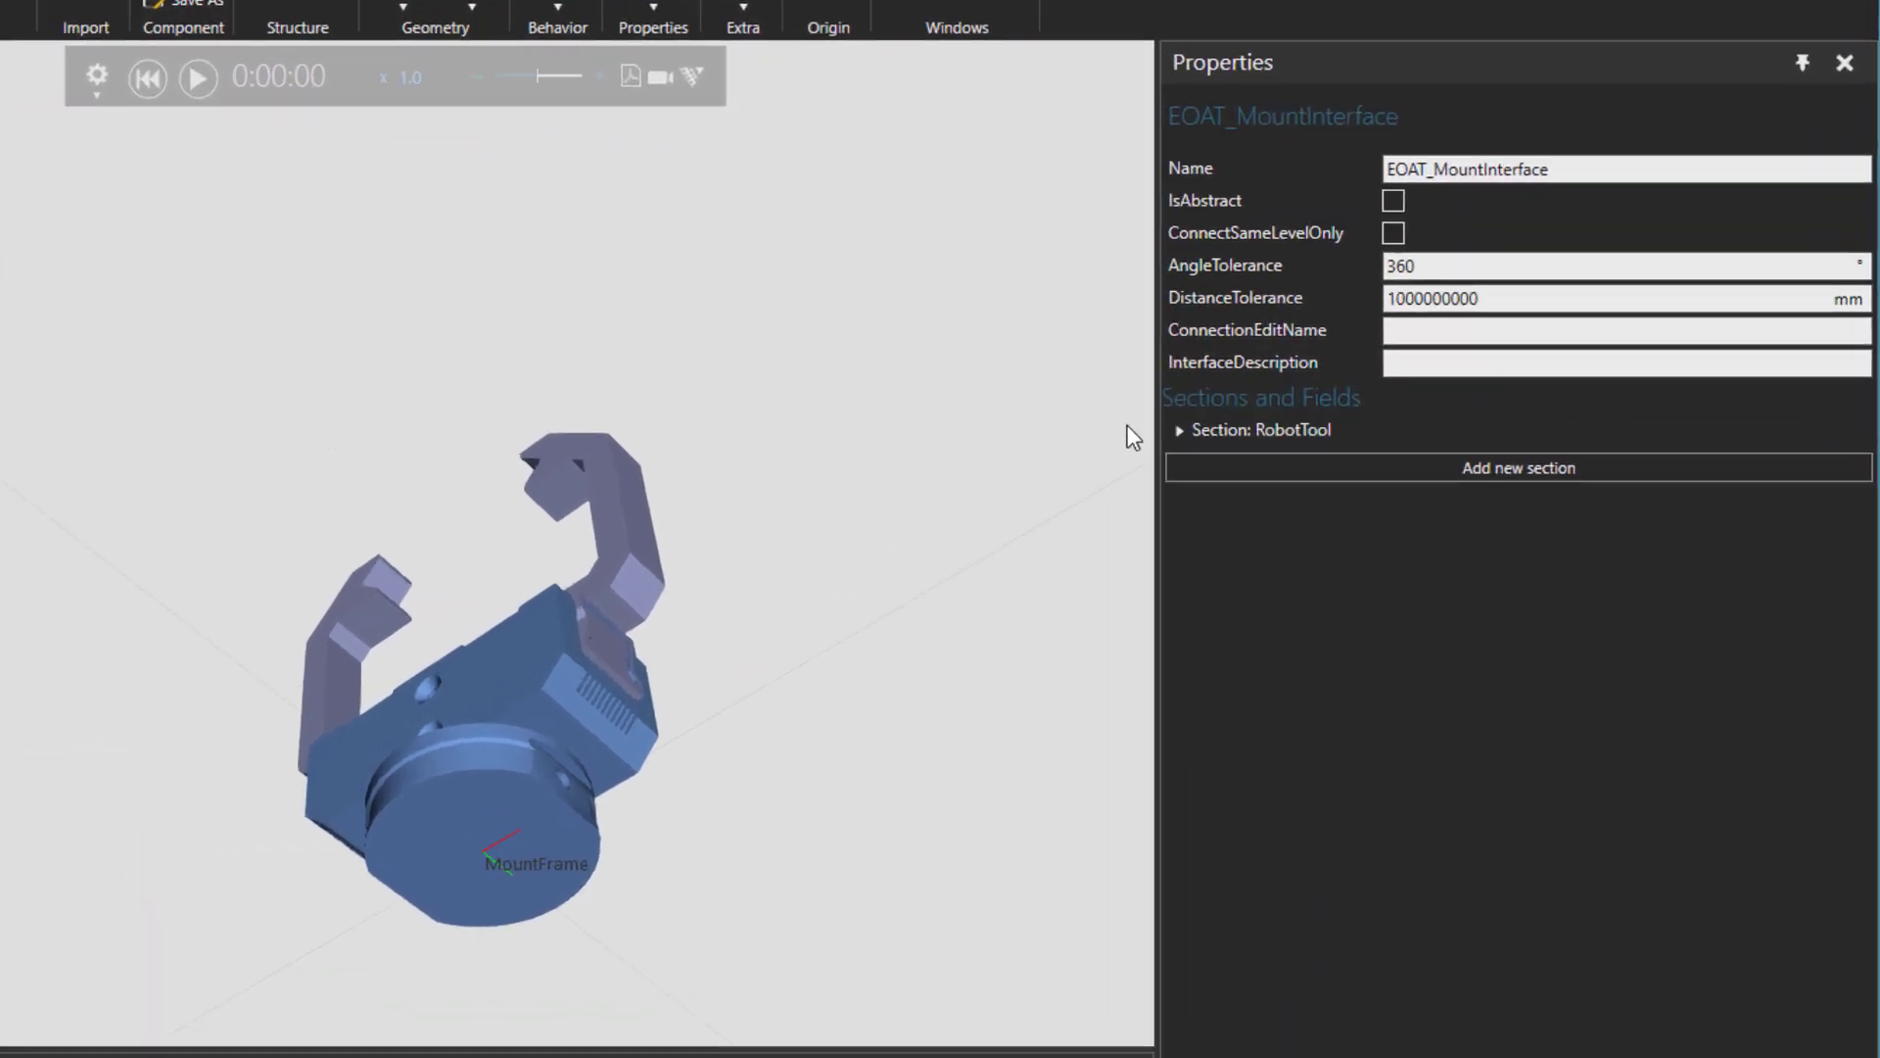
pyautogui.click(1393, 407)
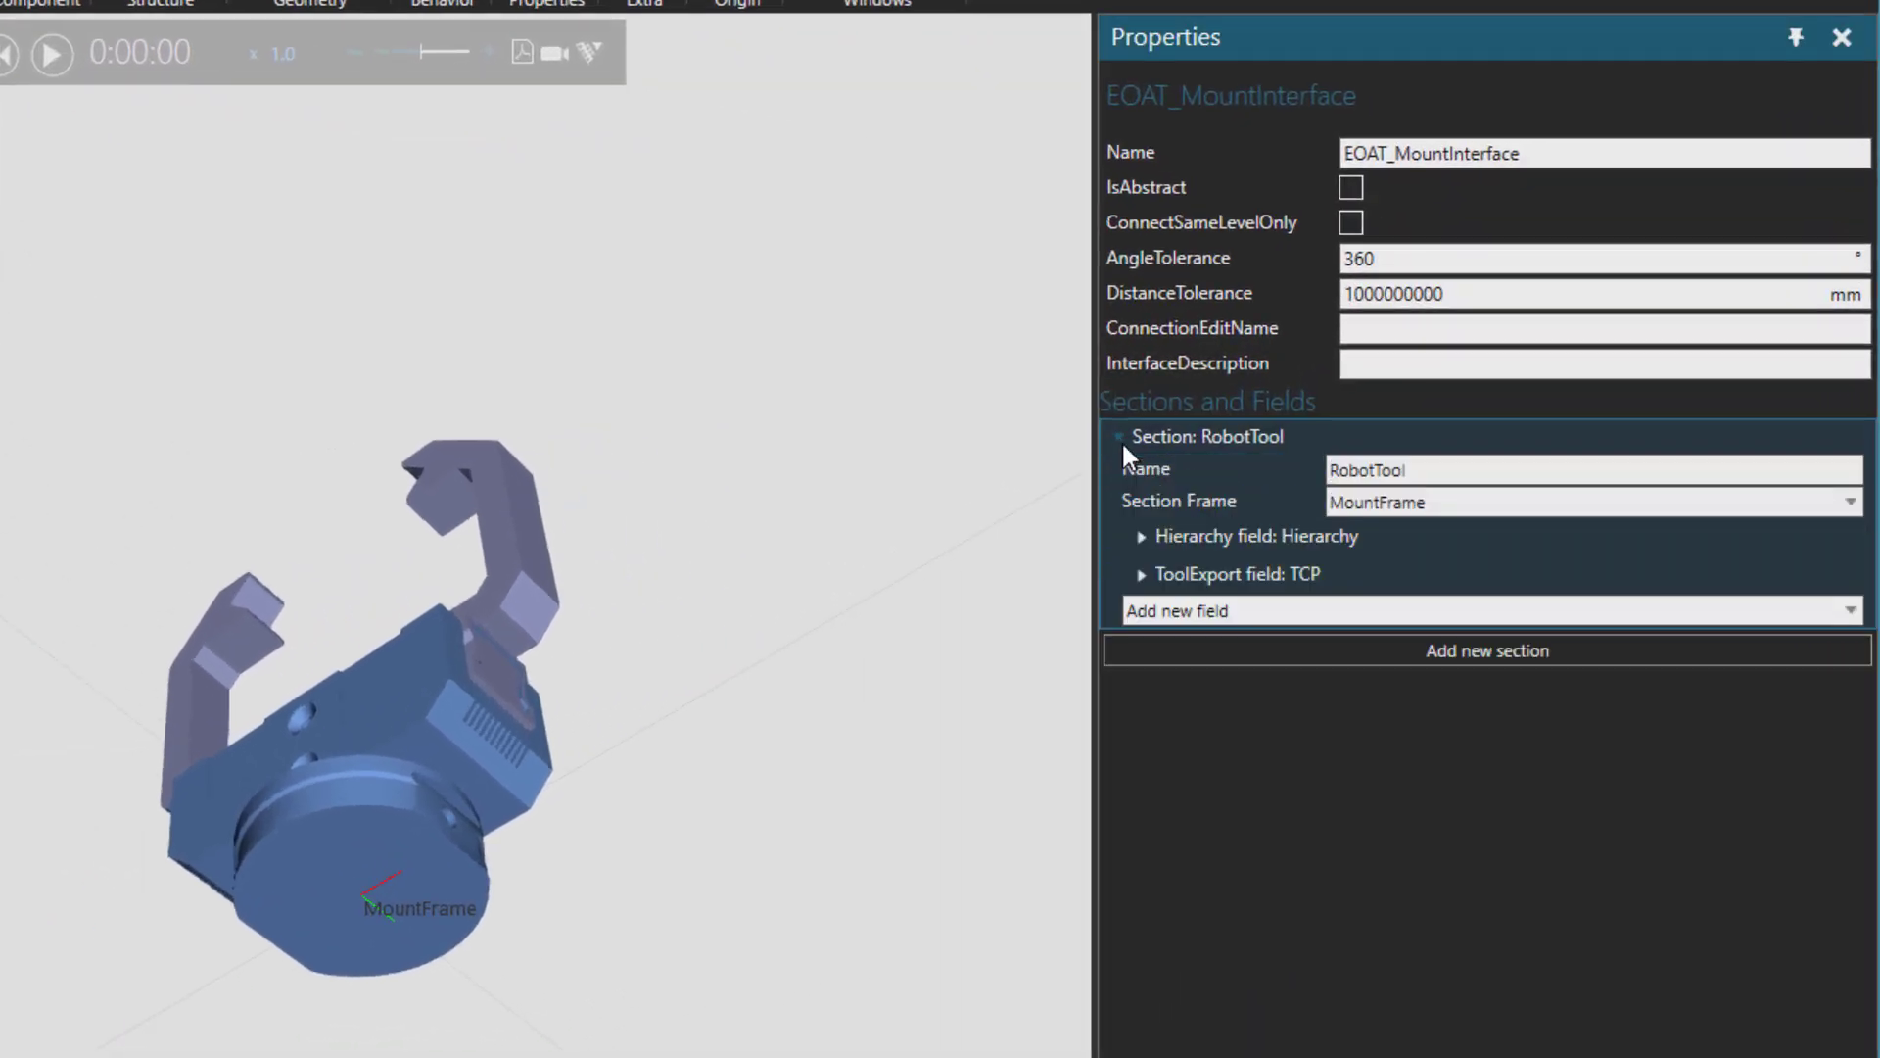